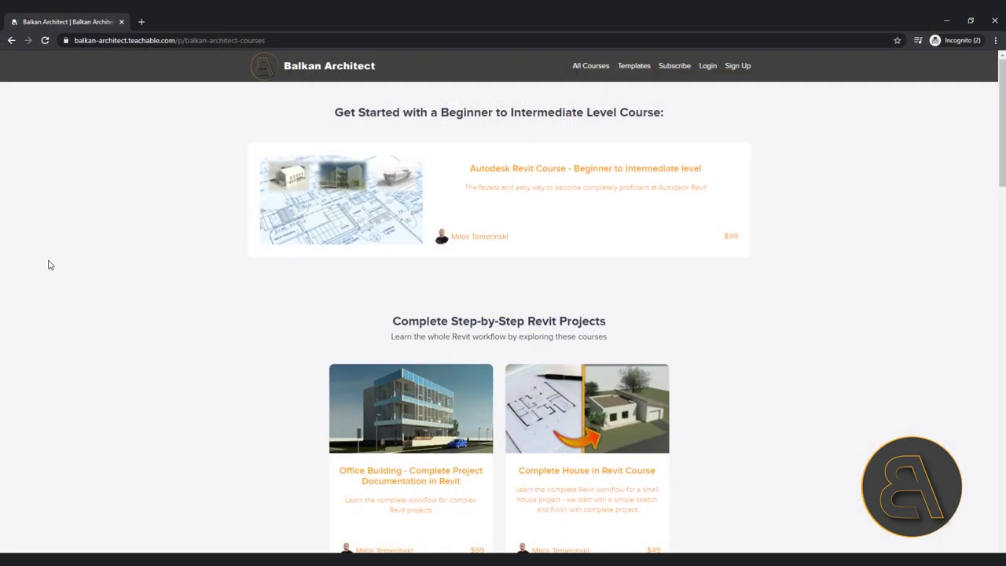
{"action": "scroll", "coordinate": [49, 265], "scroll_direction": "down", "scroll_amount": 6}
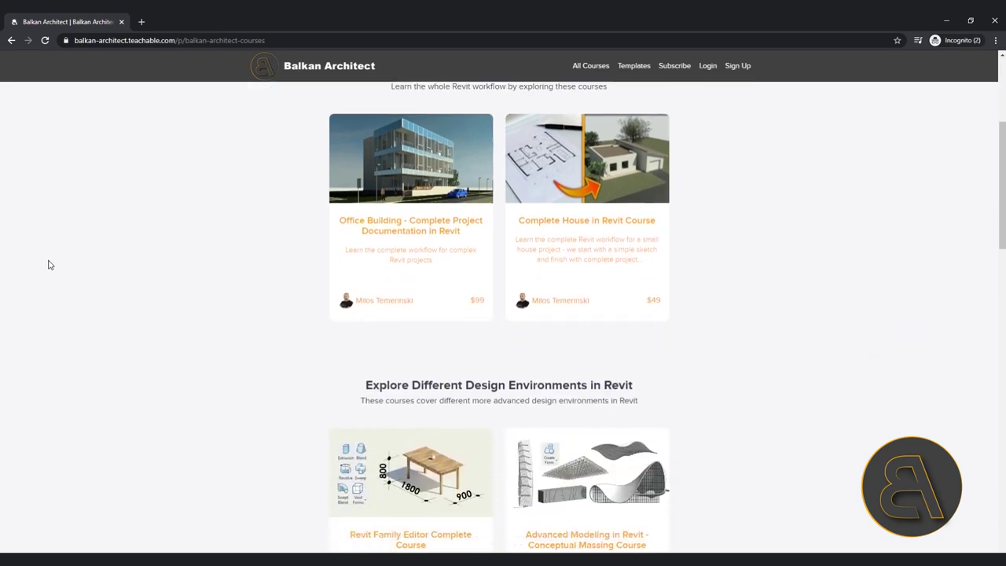
{"action": "scroll", "coordinate": [49, 265], "scroll_direction": "down", "scroll_amount": 5}
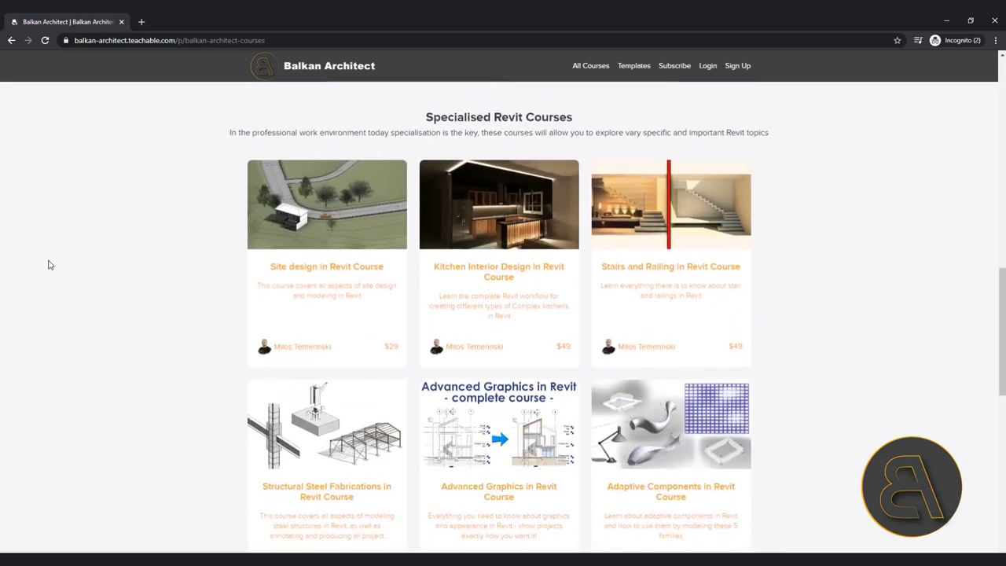
{"action": "scroll", "coordinate": [49, 265], "scroll_direction": "down", "scroll_amount": 7}
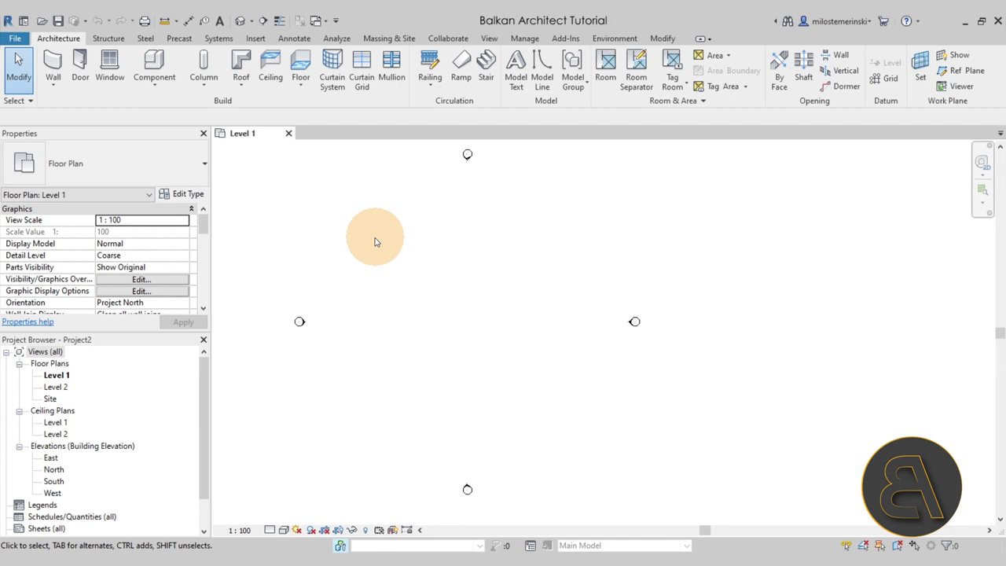
Step: Draw a vertical wall of type Exterior - Brick on Mtl. Stud, about 6000 mm long, between the elevation markers on Level 1
{"action": "left_click", "coordinate": [53, 72]}
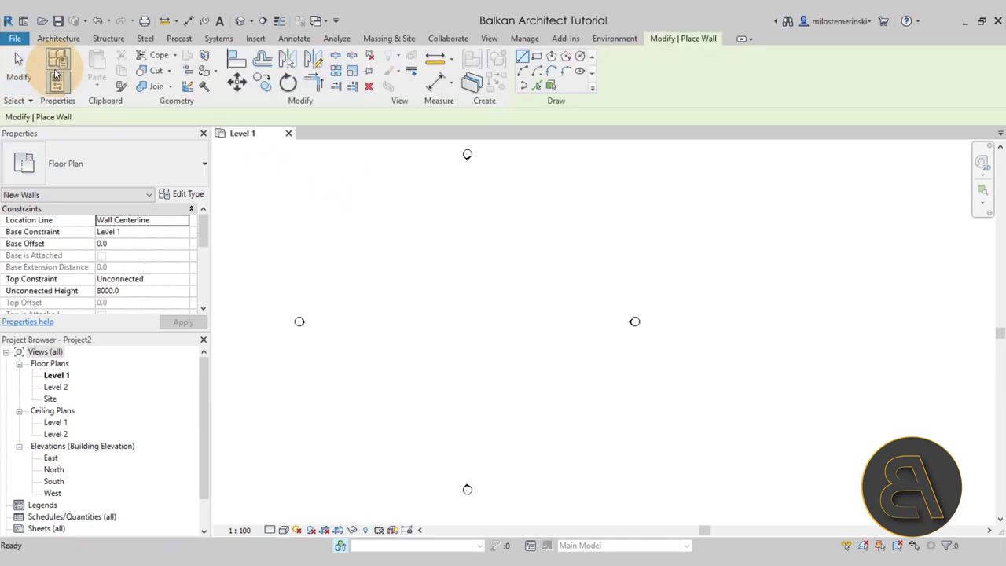
{"action": "left_click", "coordinate": [117, 177]}
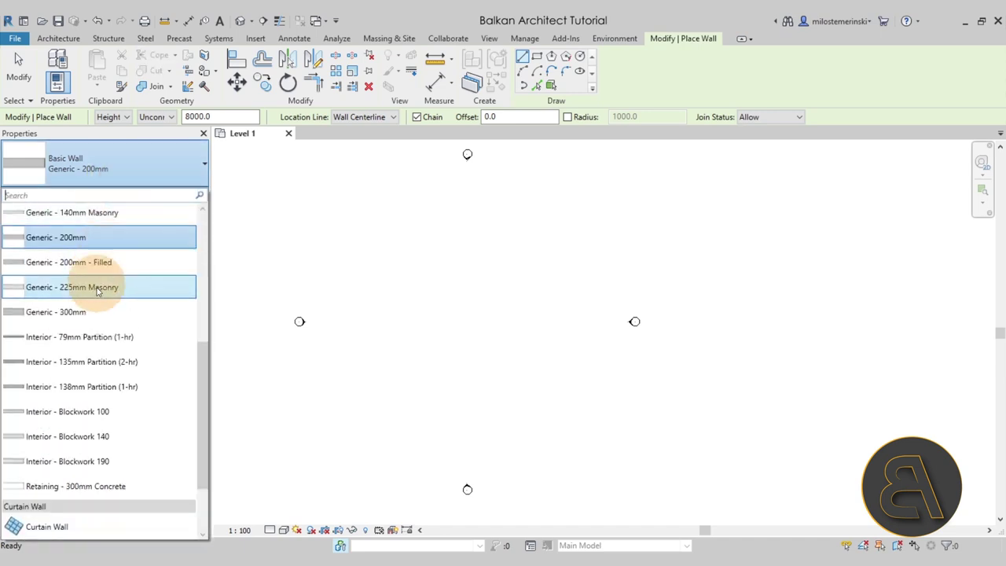
{"action": "scroll", "coordinate": [123, 307], "scroll_direction": "up", "scroll_amount": 1}
{"action": "scroll", "coordinate": [125, 308], "scroll_direction": "up", "scroll_amount": 2}
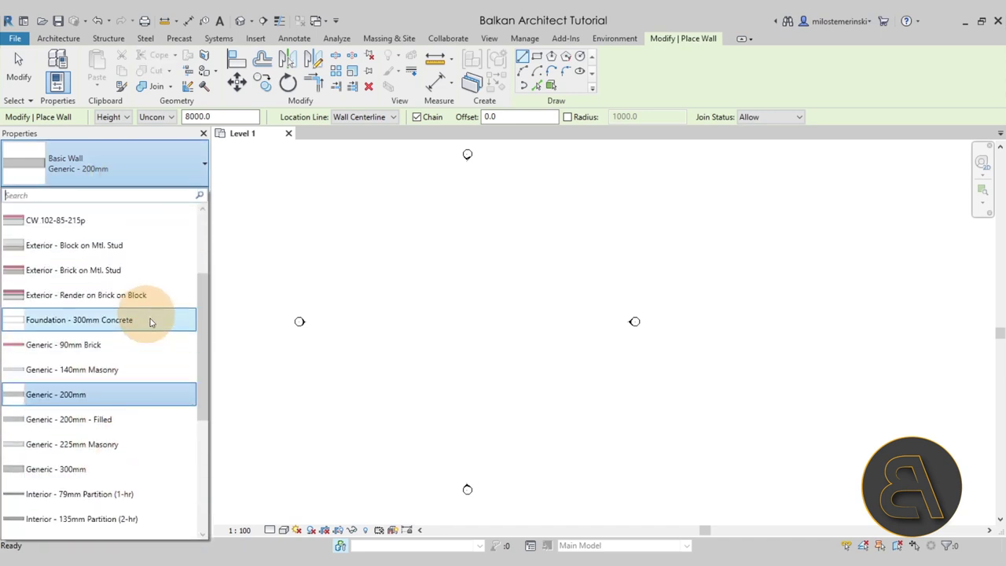
{"action": "mouse_move", "coordinate": [148, 276]}
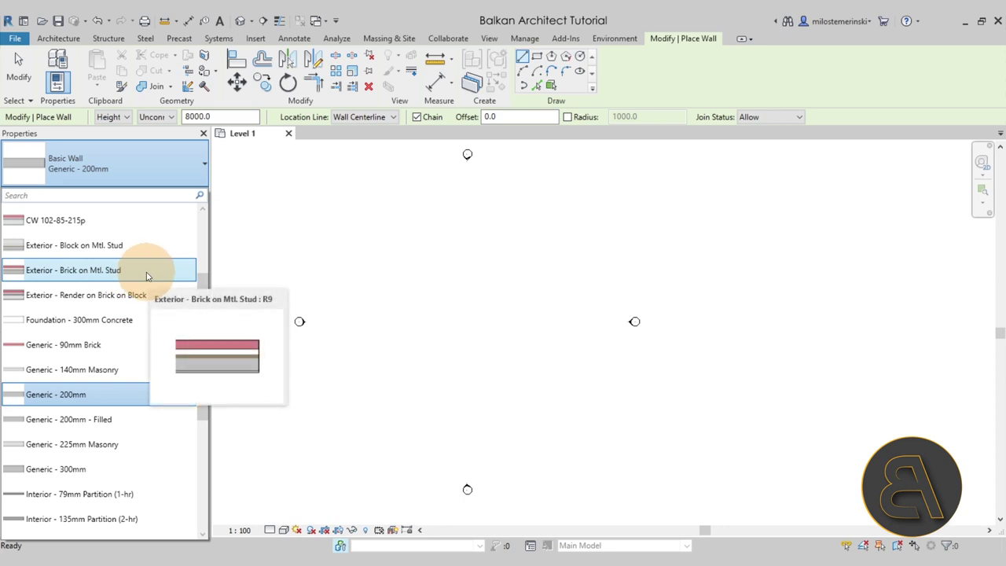
{"action": "left_click", "coordinate": [147, 276]}
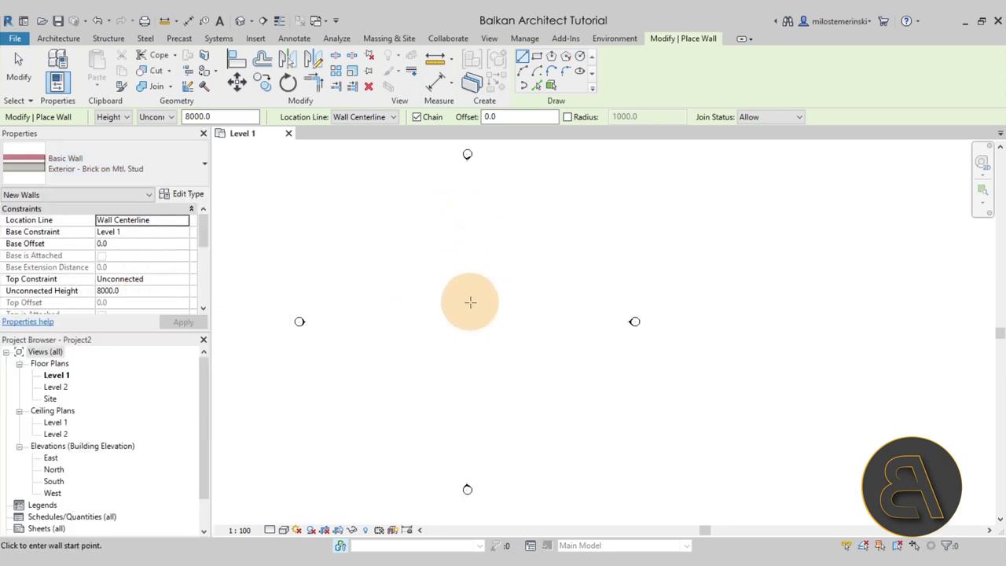
{"action": "left_click", "coordinate": [470, 340]}
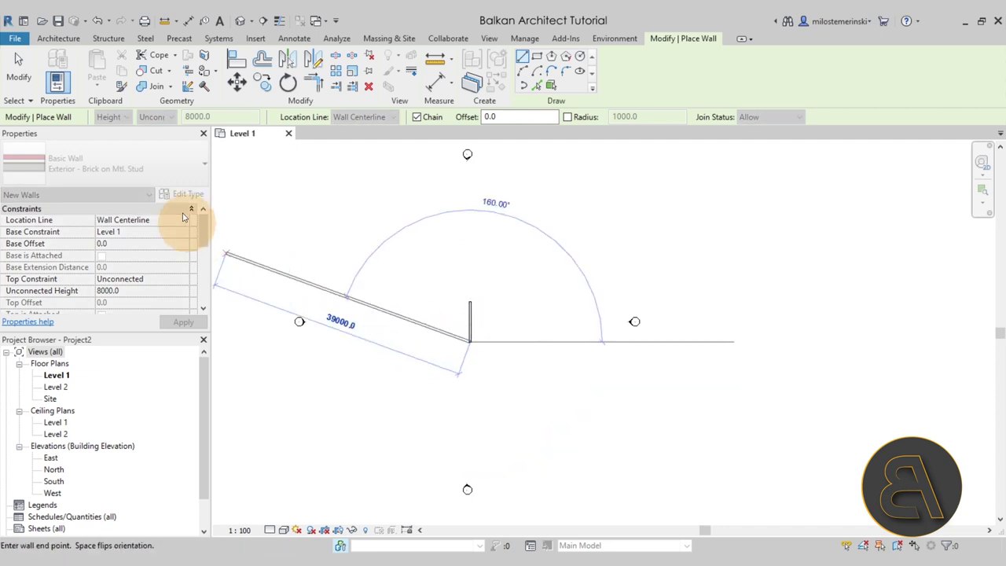
{"action": "left_click", "coordinate": [479, 315]}
{"action": "key", "text": "Escape"}
{"action": "key", "text": "Escape"}
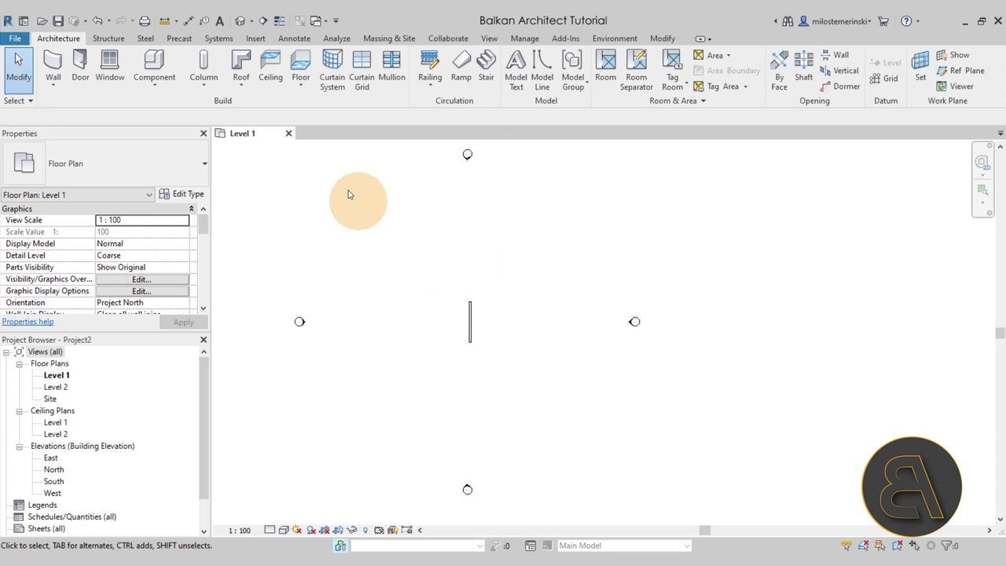
Step: In the default 3D view, set the wall's top constraint to Up to level: Level 2
{"action": "left_click", "coordinate": [239, 20]}
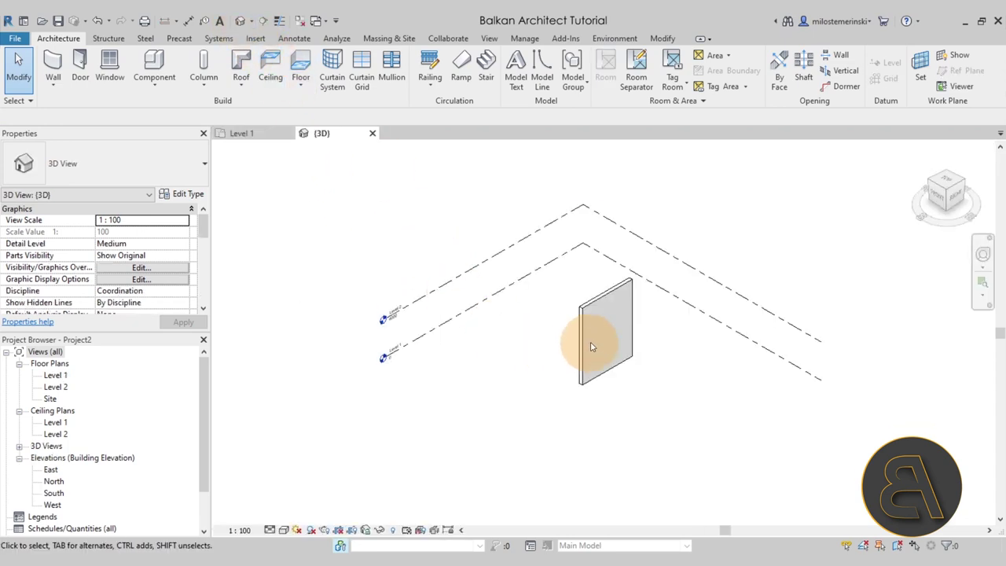
{"action": "middle_click_drag", "start_coordinate": [670, 420], "coordinate": [702, 406], "text": "shift"}
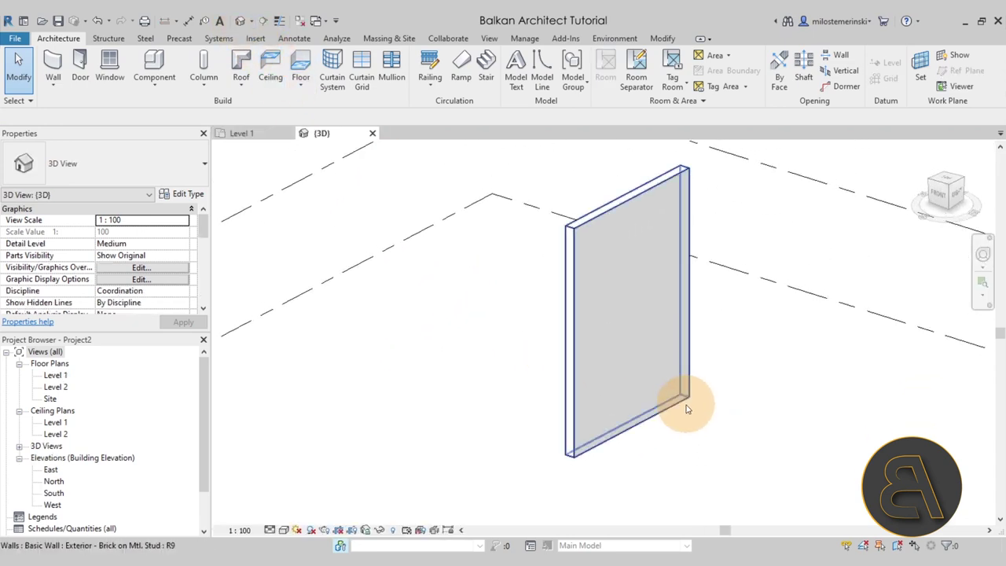
{"action": "left_click", "coordinate": [701, 410]}
{"action": "middle_click_drag", "start_coordinate": [730, 451], "coordinate": [593, 444]}
{"action": "middle_click_drag", "start_coordinate": [615, 384], "coordinate": [603, 298], "text": "shift"}
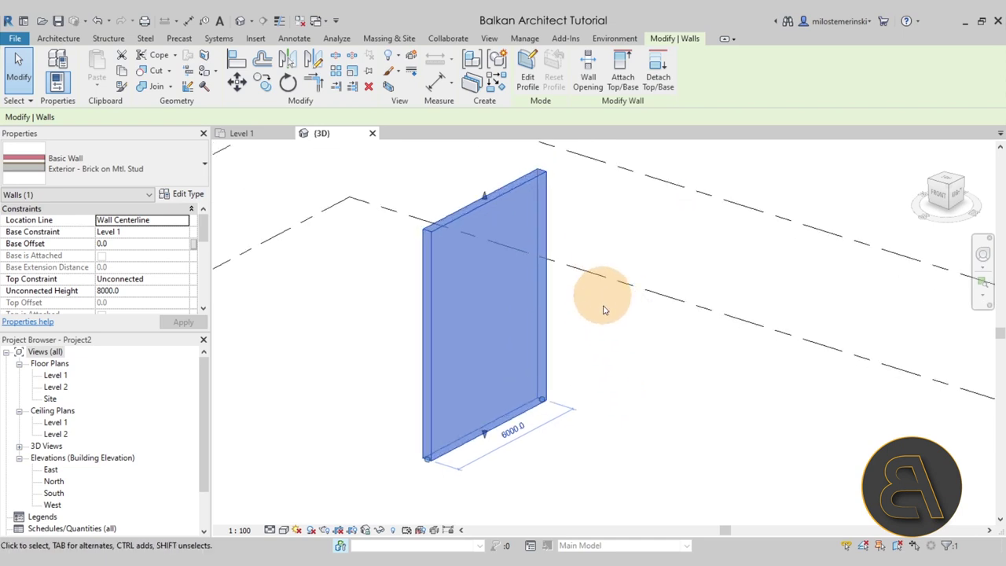
{"action": "scroll", "coordinate": [605, 341], "scroll_direction": "down", "scroll_amount": 3}
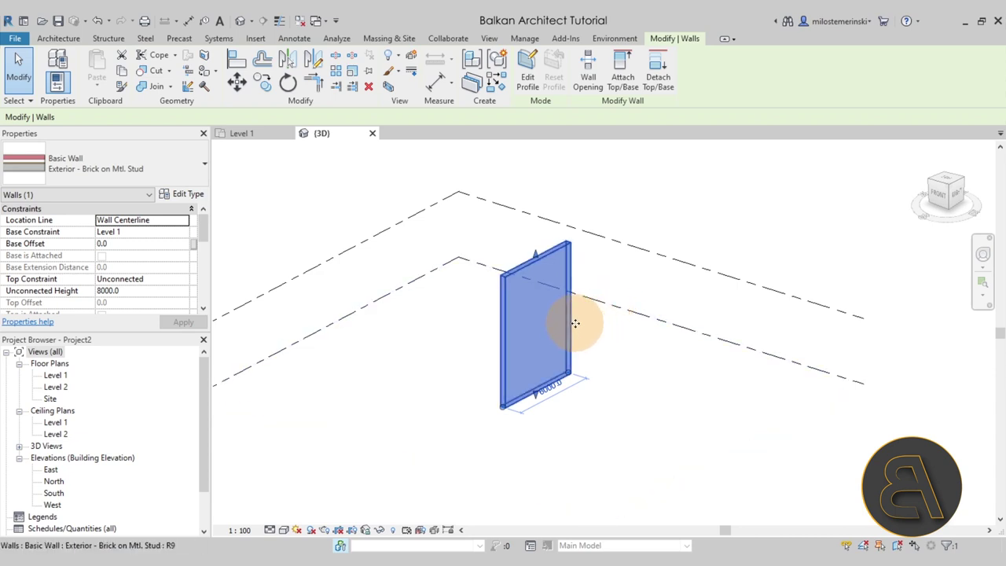
{"action": "left_click", "coordinate": [176, 279]}
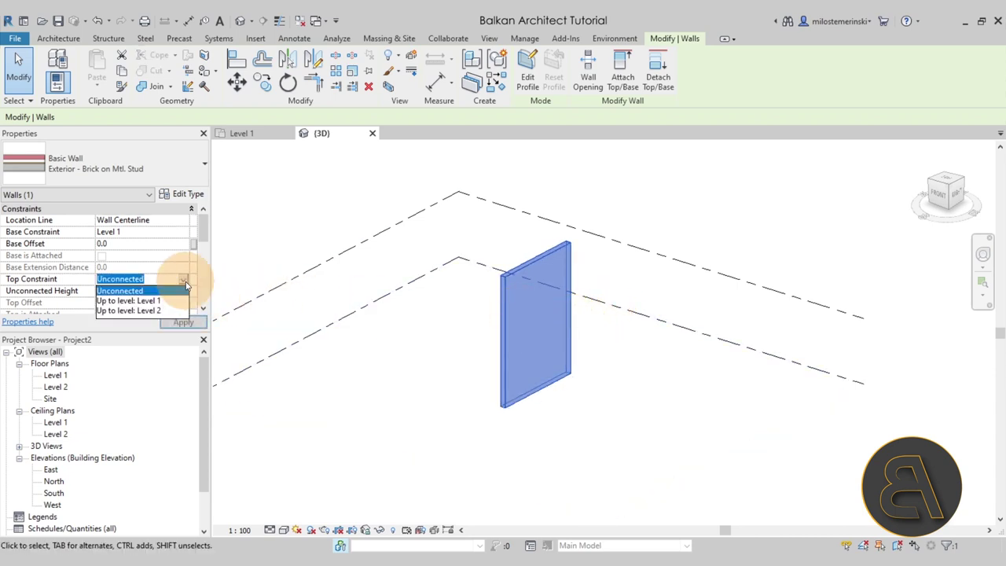
{"action": "left_click", "coordinate": [149, 310]}
{"action": "left_click", "coordinate": [433, 353]}
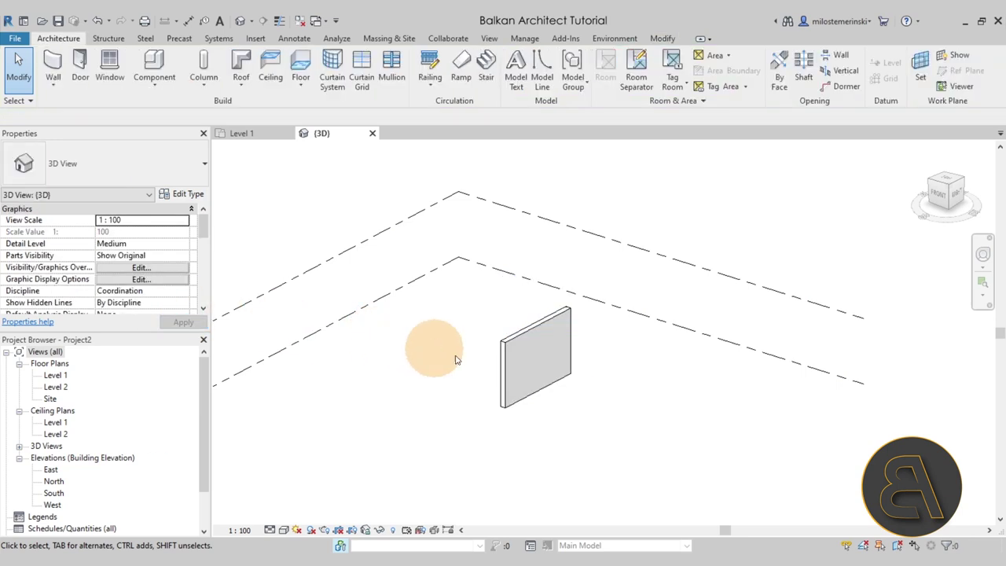
Step: Try to set the wall's cross-section to Tapered
{"action": "left_click", "coordinate": [505, 377]}
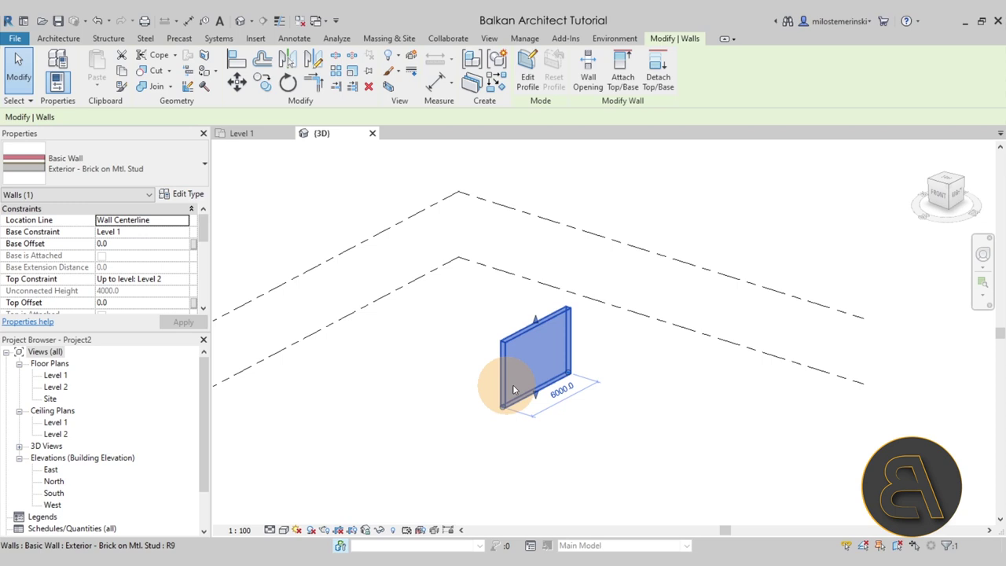
{"action": "scroll", "coordinate": [154, 259], "scroll_direction": "down", "scroll_amount": 4}
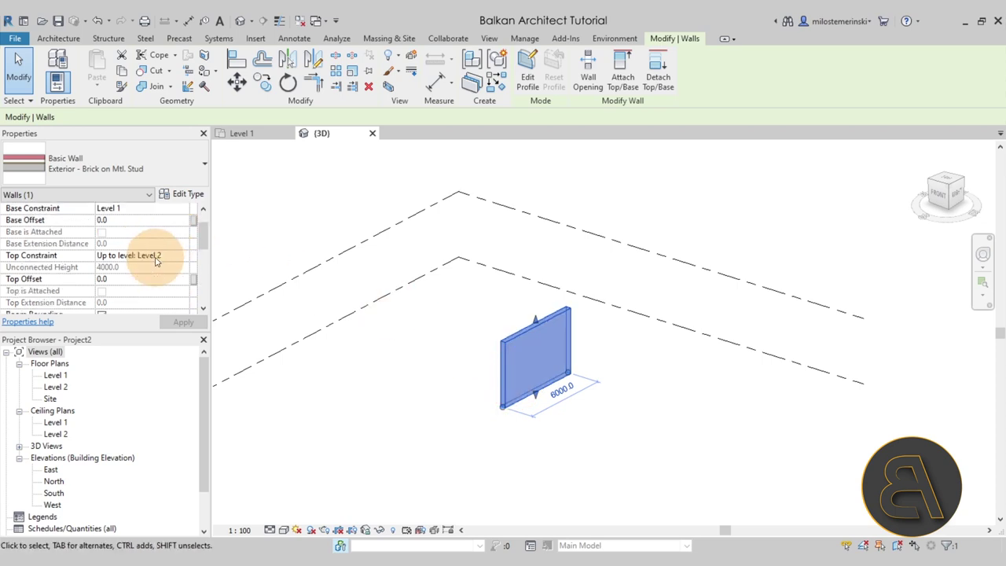
{"action": "mouse_move", "coordinate": [49, 272]}
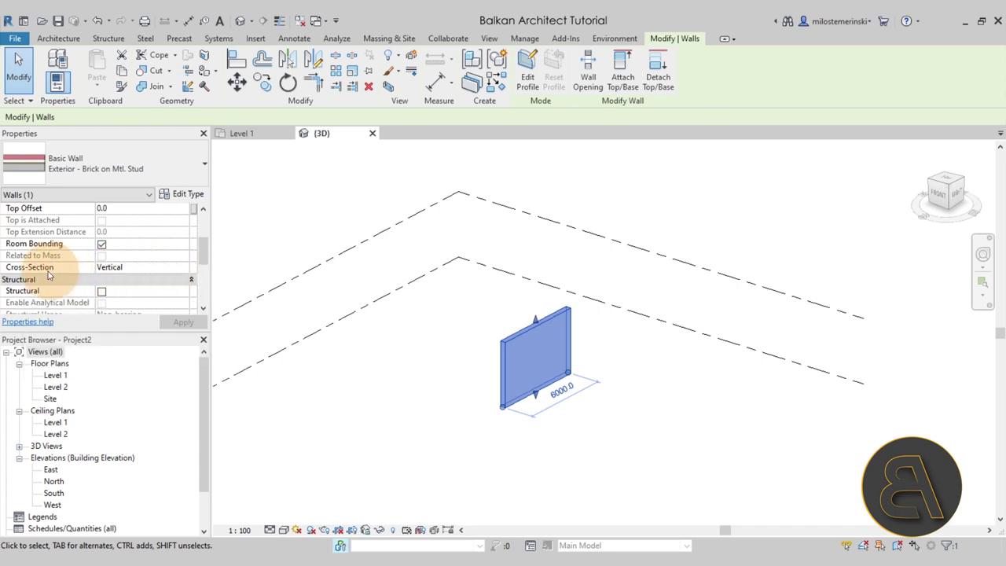
{"action": "left_click", "coordinate": [182, 267]}
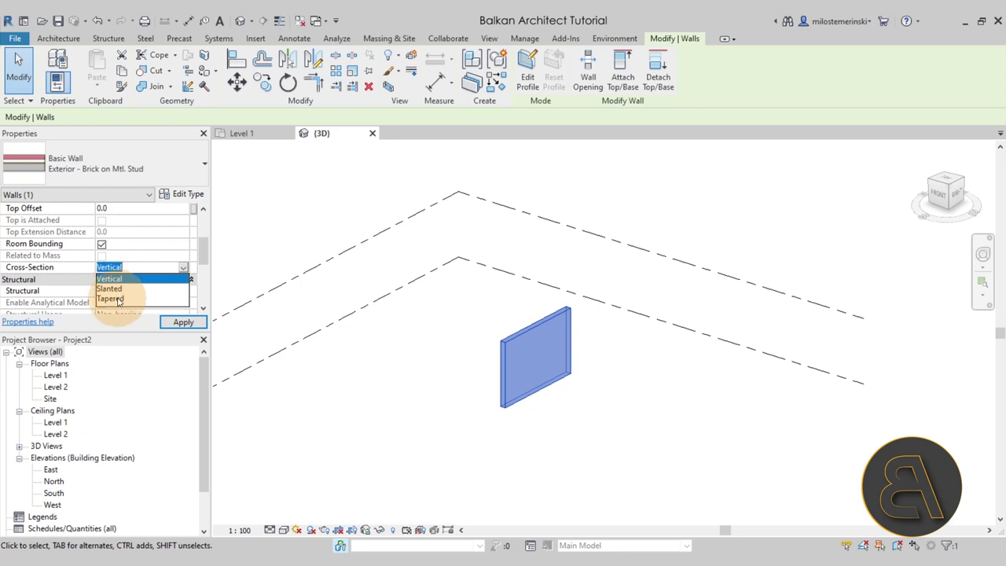
{"action": "left_click", "coordinate": [103, 301]}
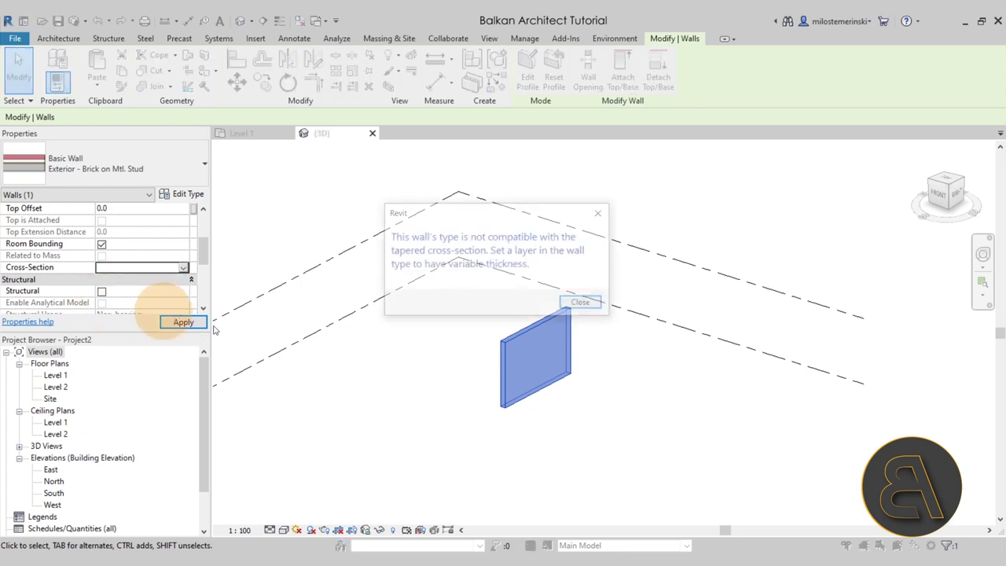
{"action": "left_click_drag", "start_coordinate": [511, 217], "coordinate": [457, 173]}
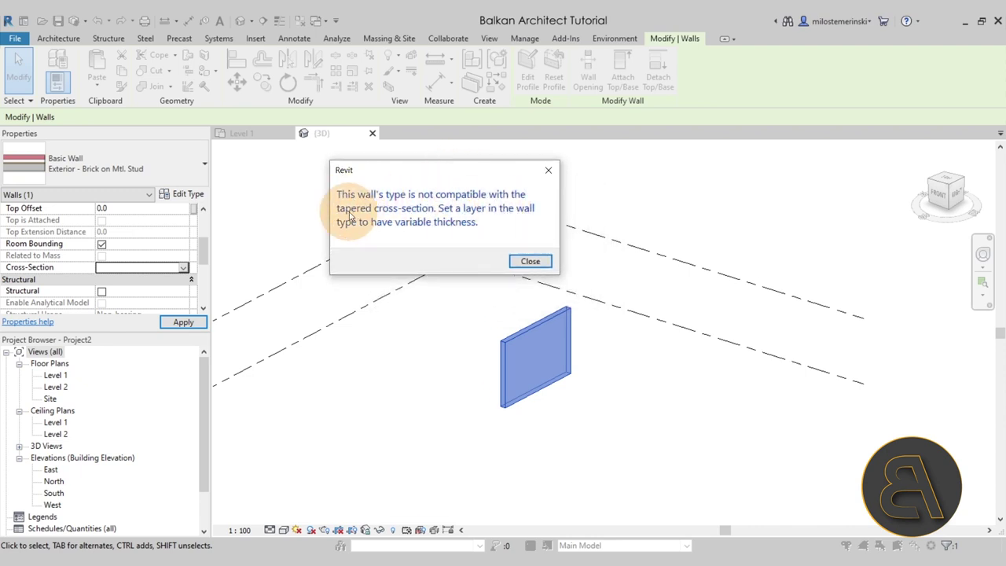
{"action": "left_click", "coordinate": [548, 171]}
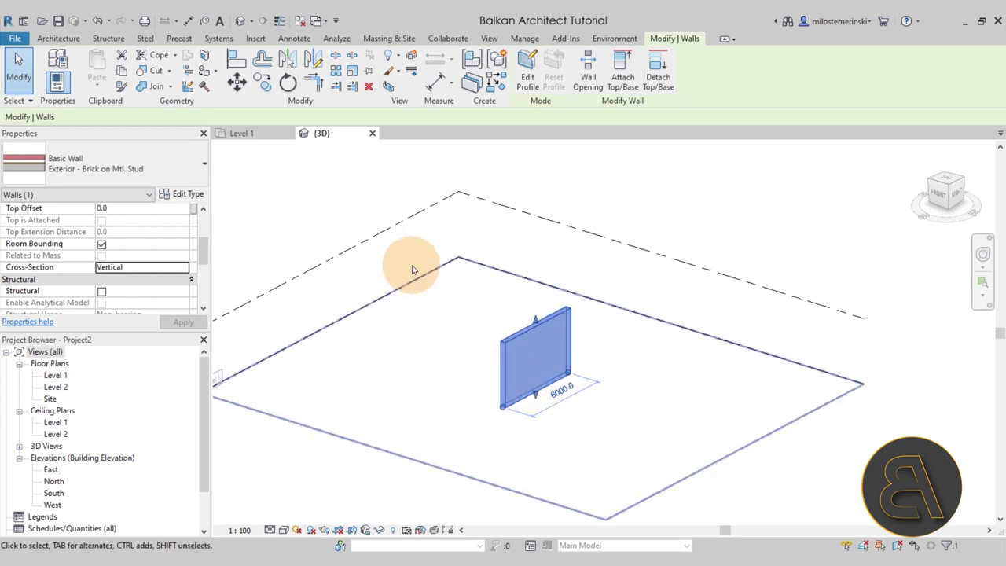
Step: Edit the wall type's structure so that the Metal Stud Layer, Structure [1], has variable thickness
{"action": "left_click", "coordinate": [189, 194]}
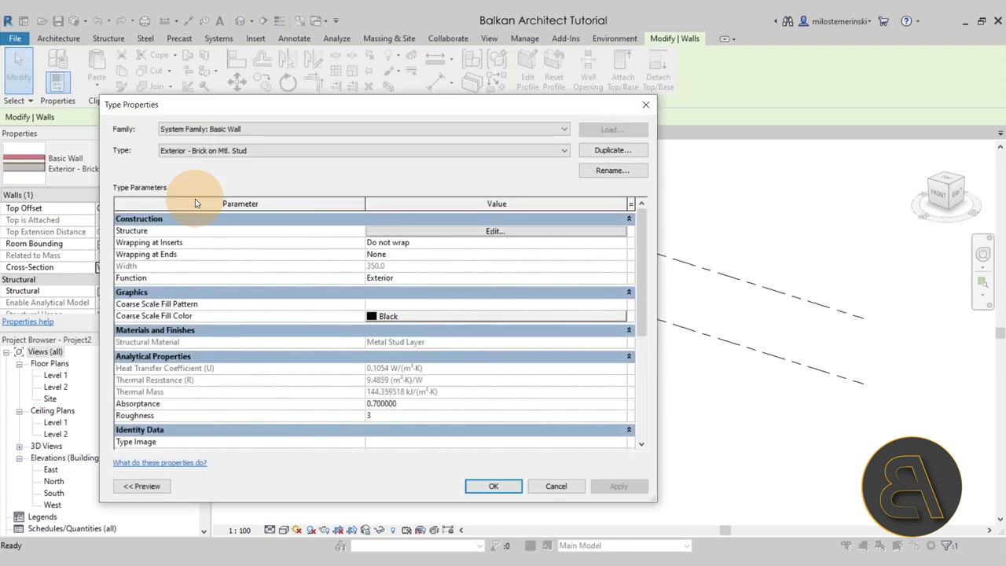
{"action": "left_click", "coordinate": [388, 233]}
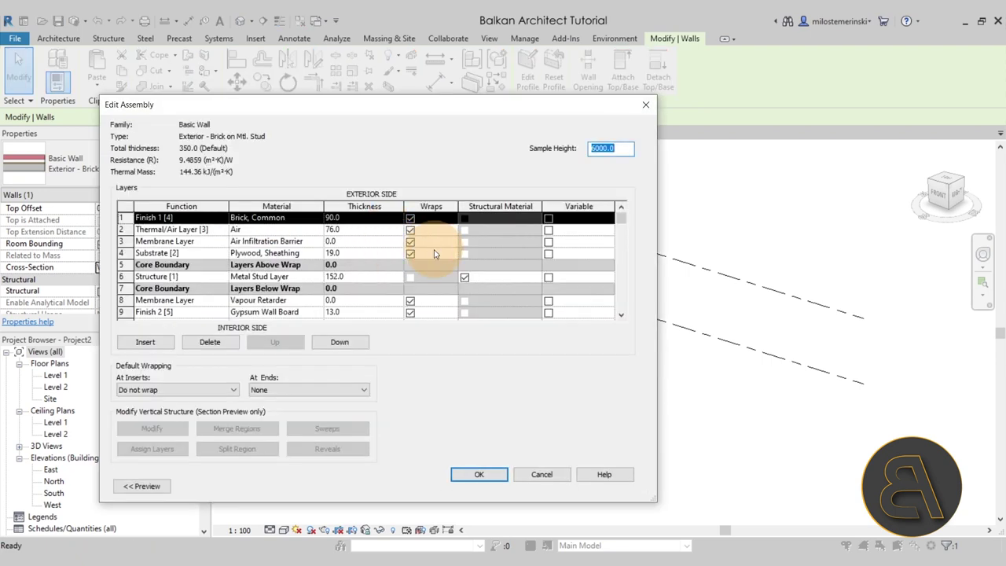
{"action": "left_click", "coordinate": [560, 211]}
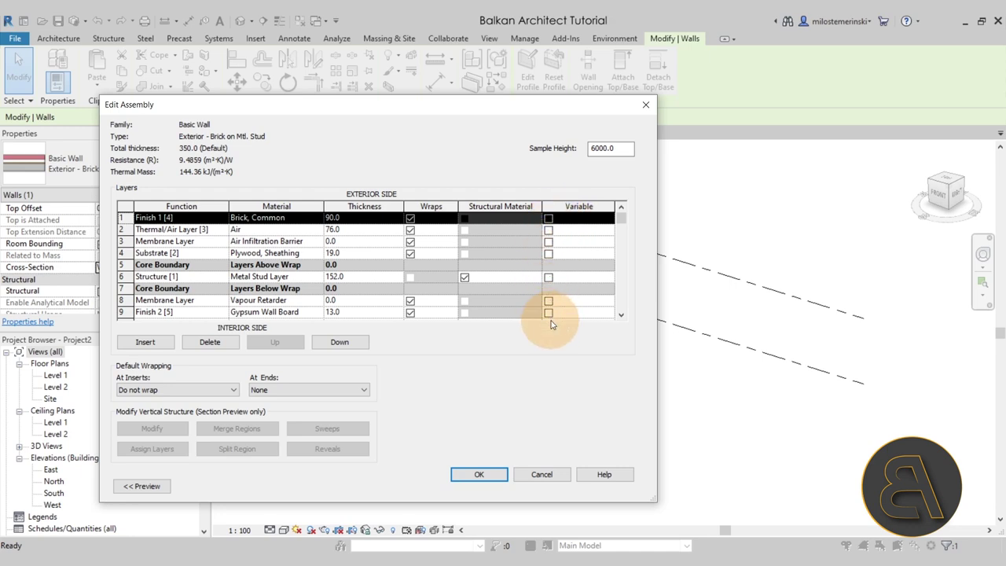
{"action": "left_click", "coordinate": [547, 278]}
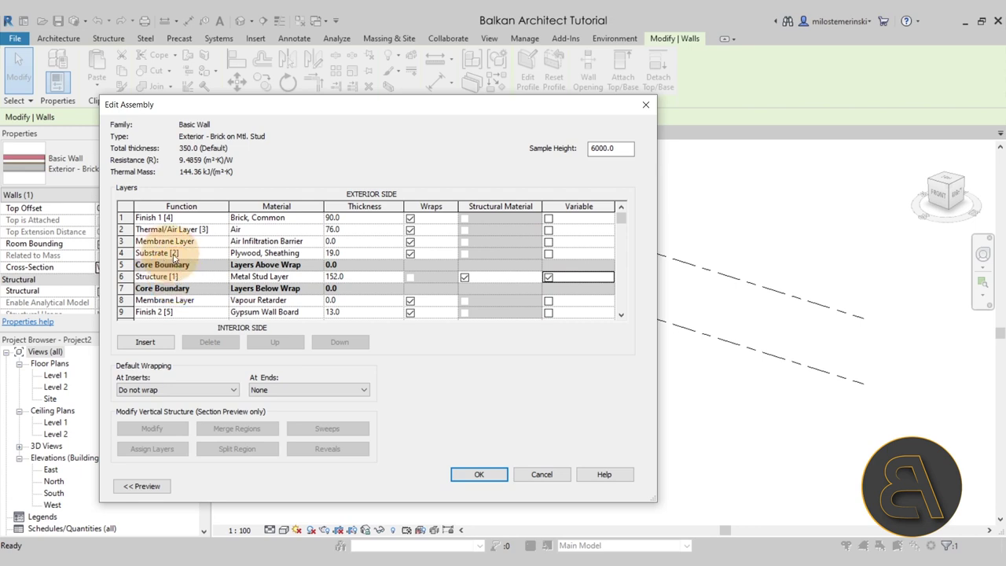
{"action": "left_click", "coordinate": [548, 254]}
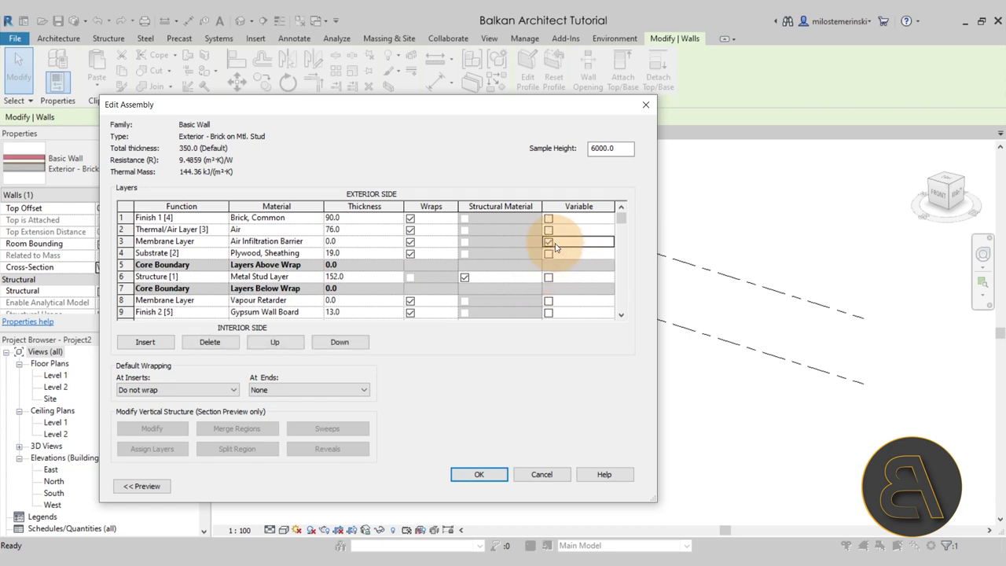
{"action": "left_click", "coordinate": [548, 218]}
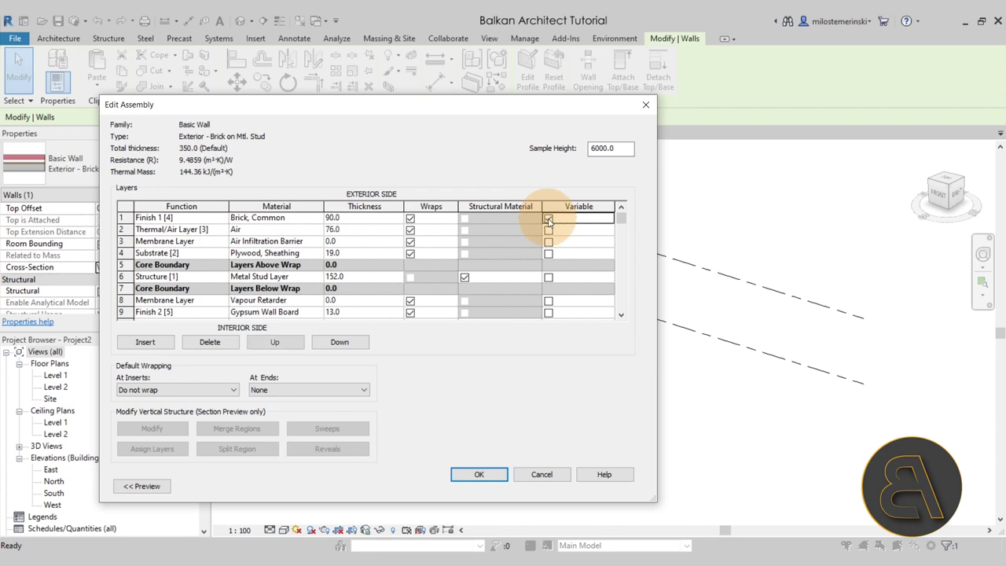
{"action": "left_click", "coordinate": [548, 277]}
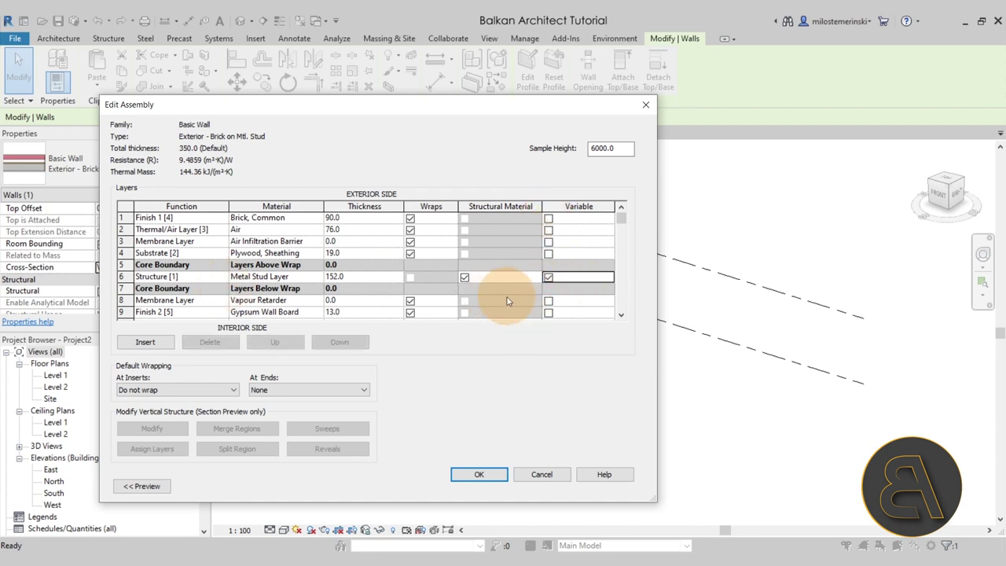
{"action": "left_click", "coordinate": [475, 473]}
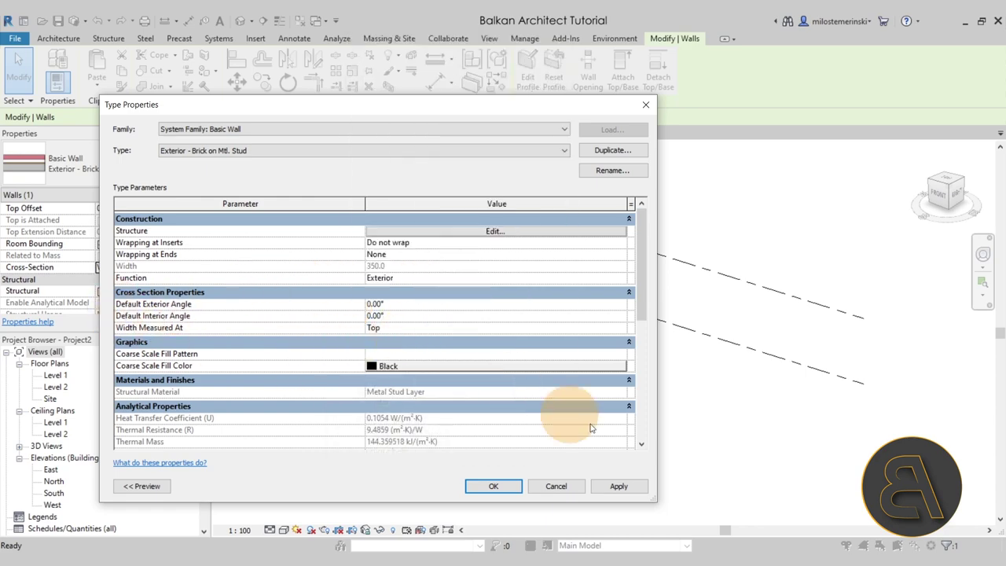
{"action": "left_click", "coordinate": [493, 486]}
{"action": "left_click", "coordinate": [672, 447]}
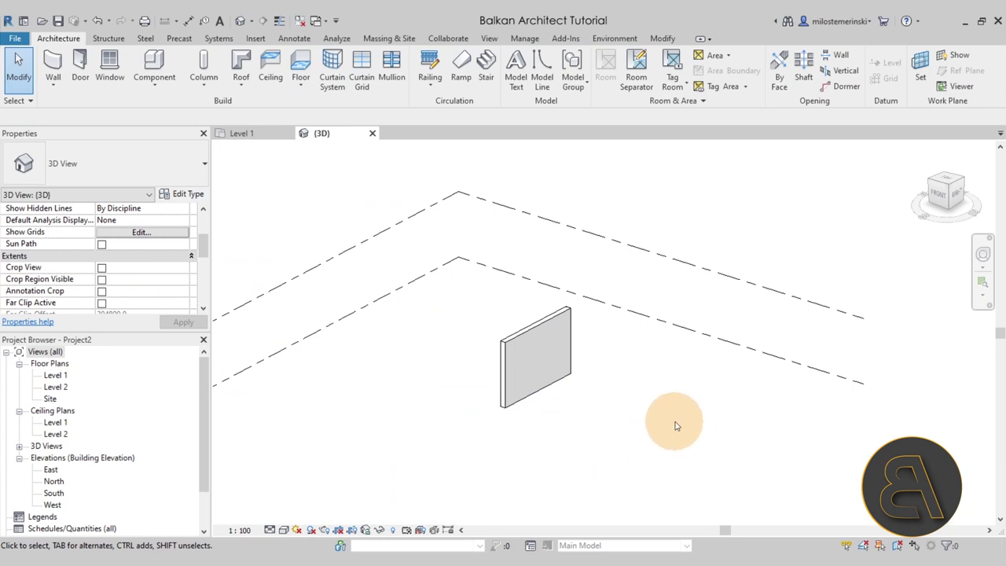
Step: Set the brick wall's cross-section to Tapered
{"action": "left_click", "coordinate": [534, 399]}
{"action": "scroll", "coordinate": [570, 376], "scroll_direction": "up", "scroll_amount": 4}
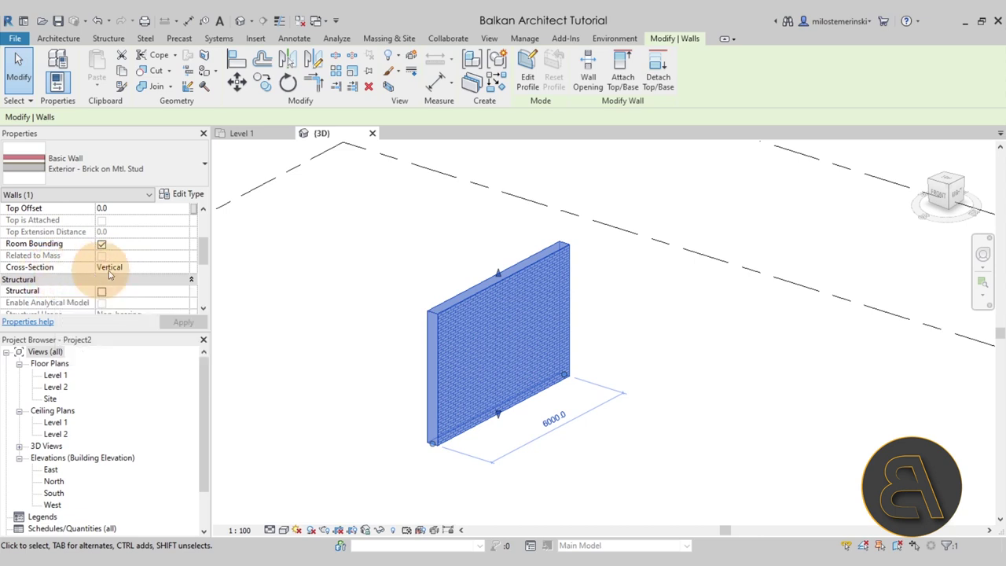
{"action": "left_click", "coordinate": [187, 271]}
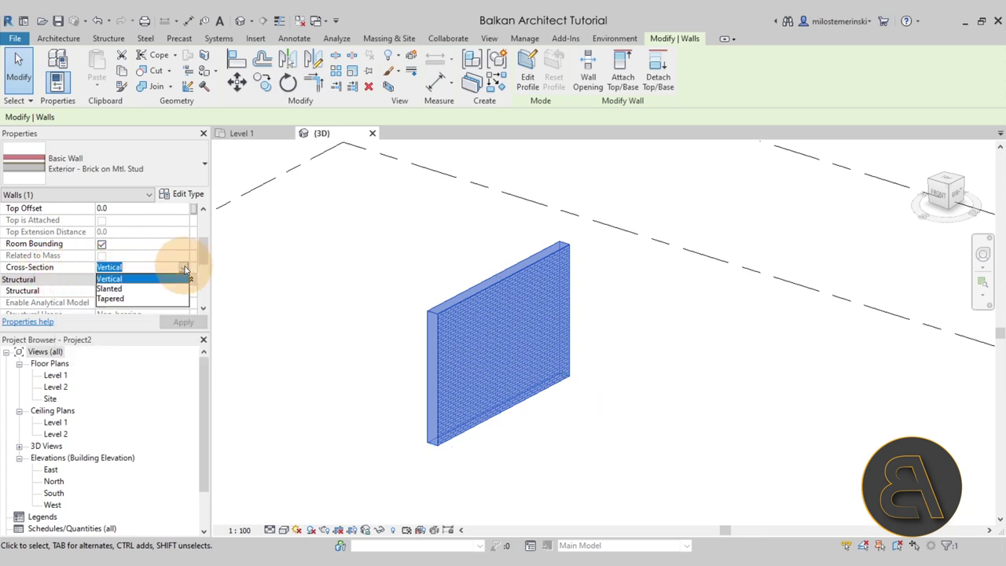
{"action": "left_click", "coordinate": [114, 299]}
{"action": "scroll", "coordinate": [134, 251], "scroll_direction": "down", "scroll_amount": 3}
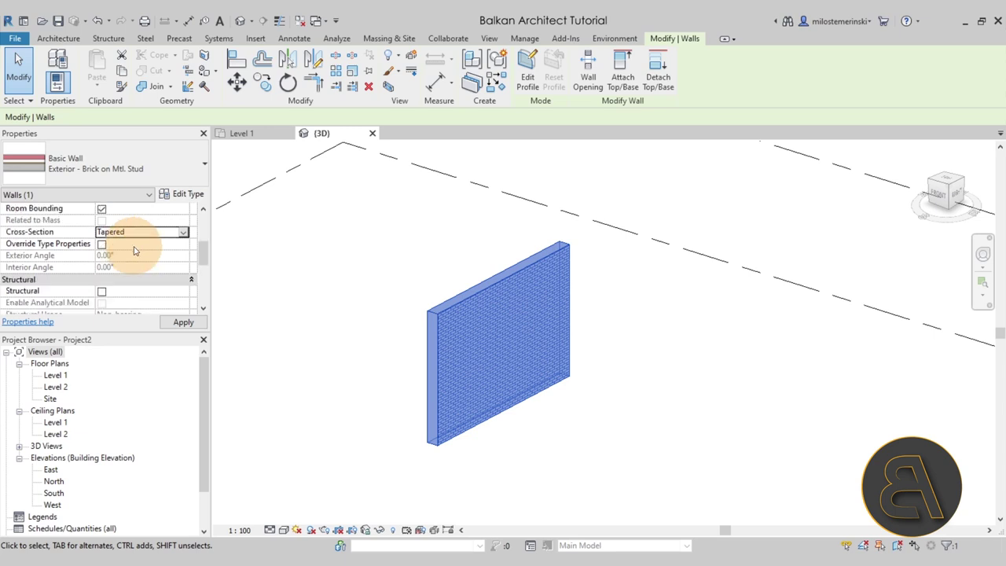
Step: Check the default exterior and interior angles in the brick wall's type properties without changing them
{"action": "scroll", "coordinate": [158, 257], "scroll_direction": "up", "scroll_amount": 1}
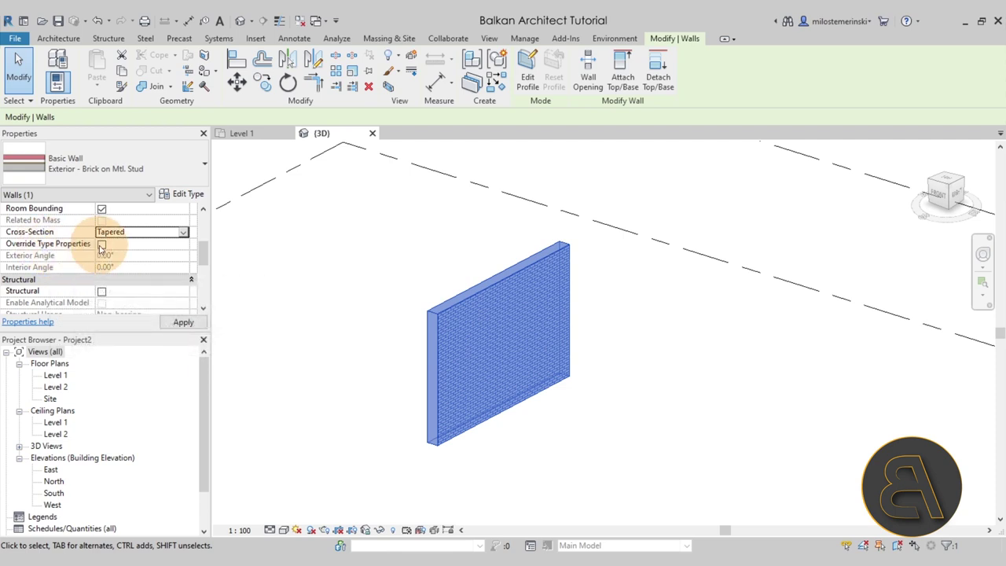
{"action": "left_click", "coordinate": [170, 194]}
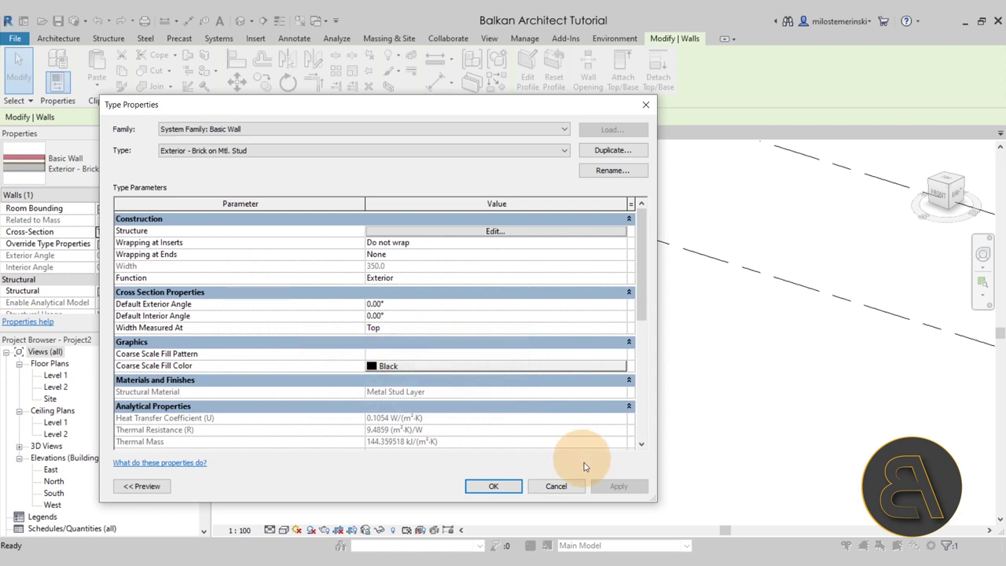
{"action": "left_click", "coordinate": [555, 486]}
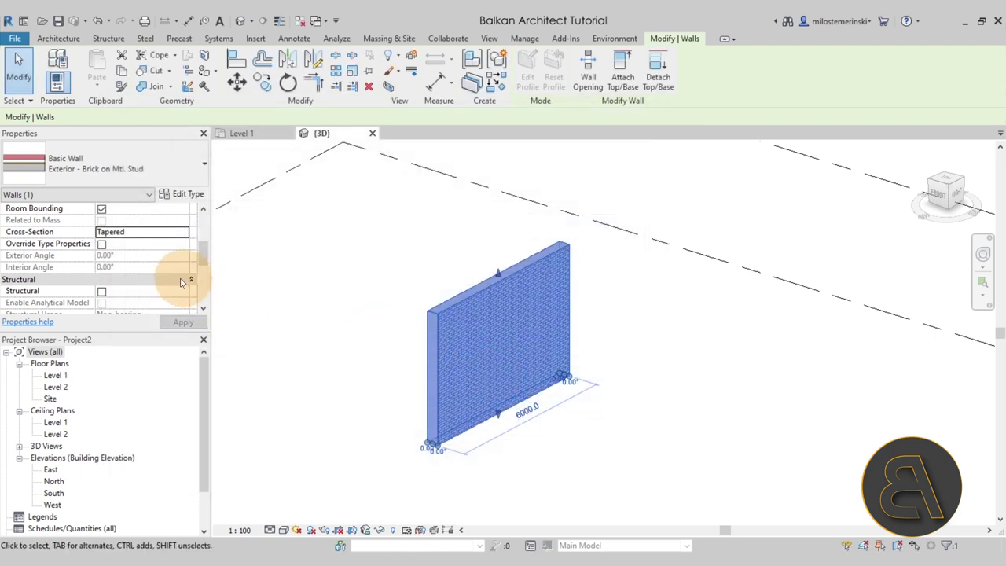
Step: Enable Override Type Properties for the brick wall and set its exterior angle to 3°
{"action": "left_click", "coordinate": [101, 243]}
{"action": "double_click", "coordinate": [120, 255]}
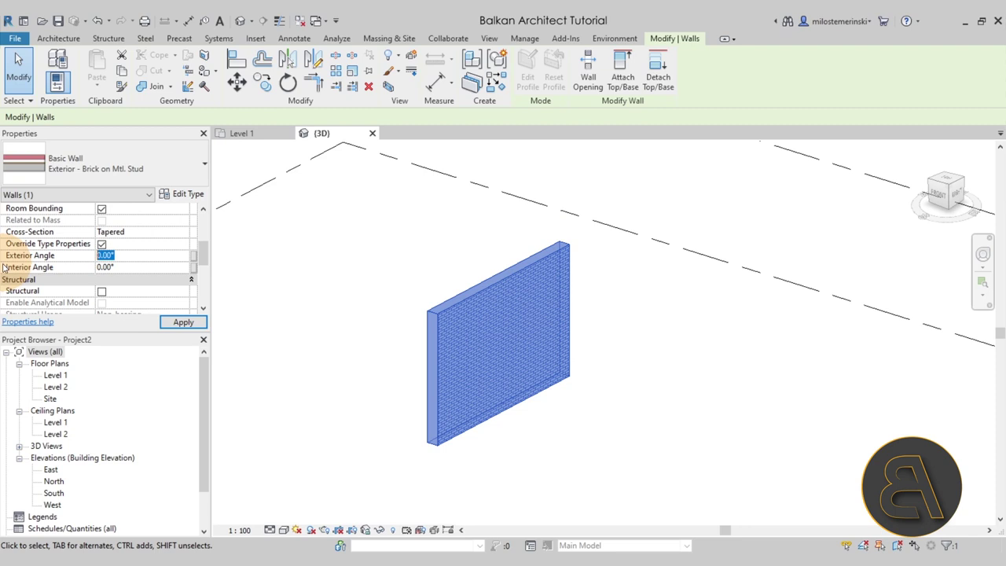
{"action": "double_click", "coordinate": [107, 268]}
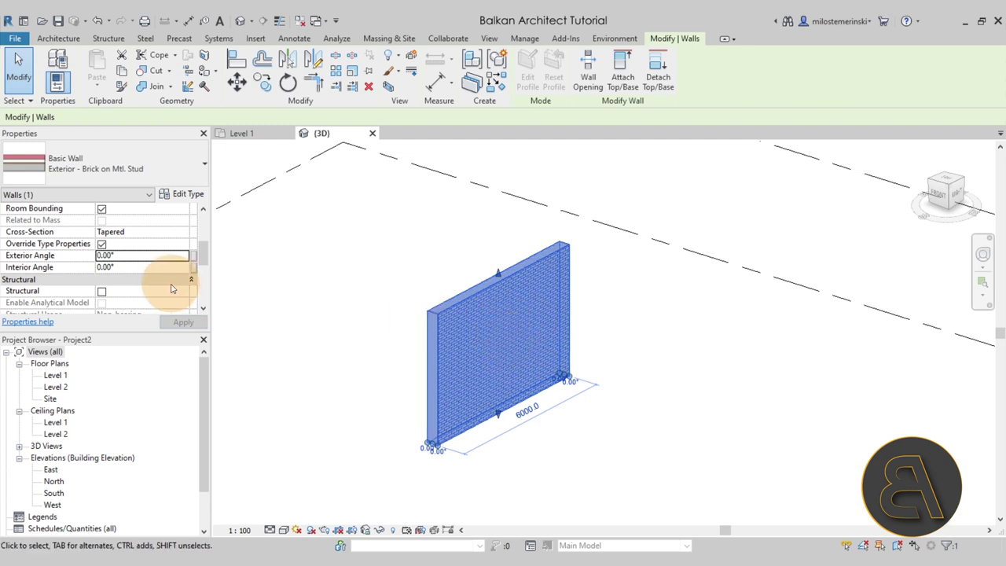
{"action": "middle_click_drag", "start_coordinate": [383, 390], "coordinate": [545, 359], "text": "shift"}
{"action": "middle_click_drag", "start_coordinate": [534, 403], "coordinate": [406, 375], "text": "shift"}
{"action": "left_click", "coordinate": [162, 261]}
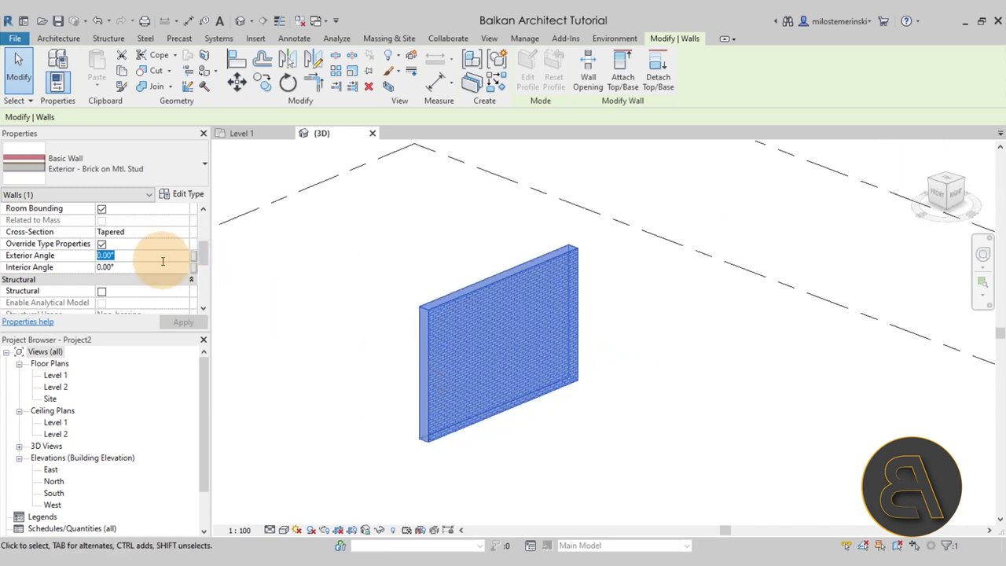
{"action": "type", "text": "3"}
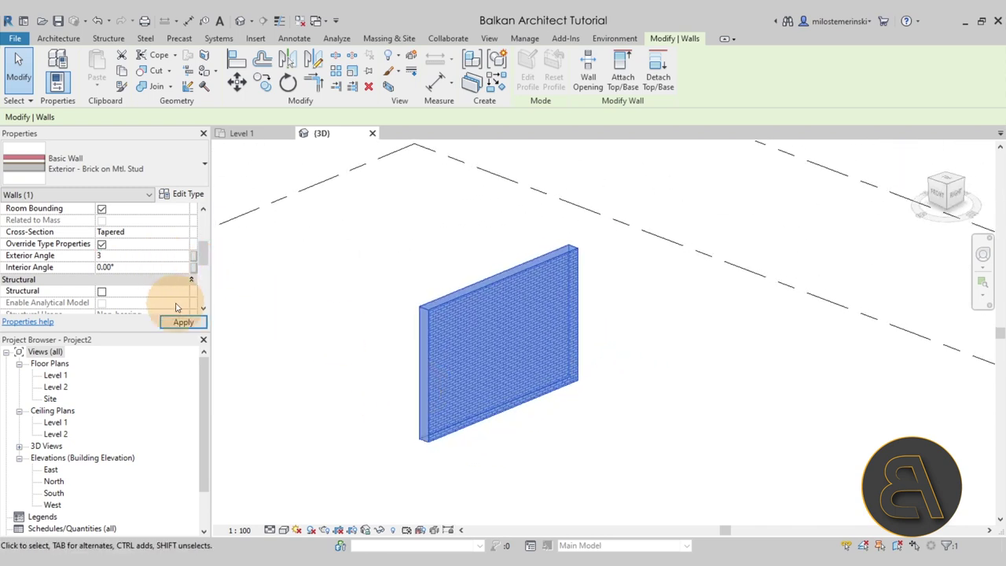
{"action": "left_click", "coordinate": [183, 322]}
{"action": "middle_click_drag", "start_coordinate": [523, 467], "coordinate": [543, 443], "text": "shift"}
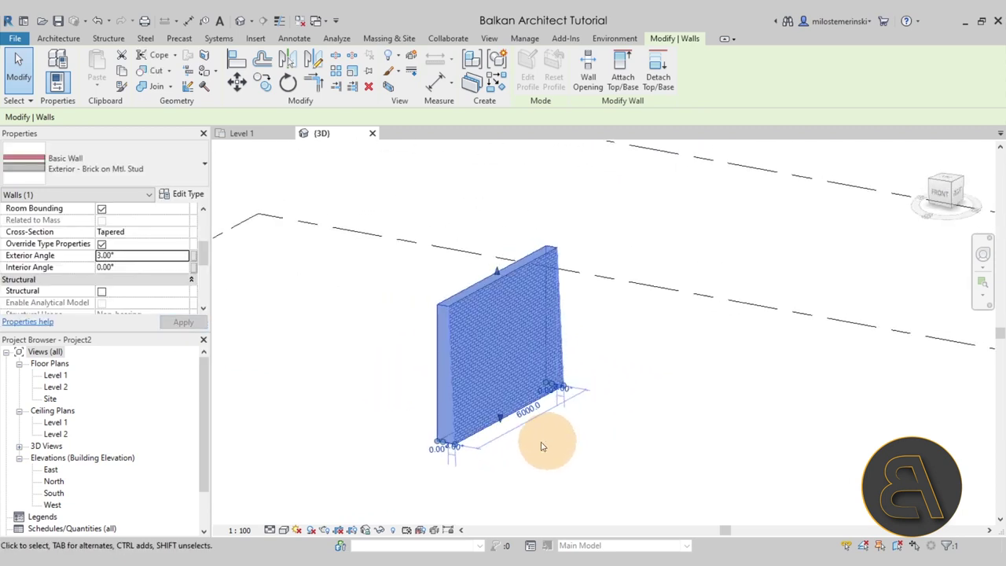
Step: Set the tapered wall's exterior angle to 8°
{"action": "left_click", "coordinate": [139, 257]}
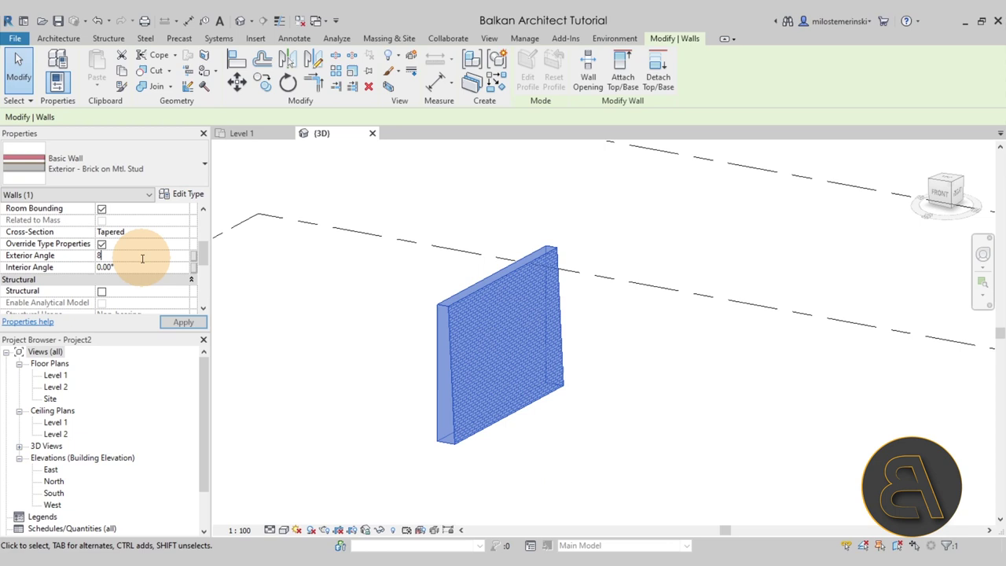
{"action": "type", "text": "8"}
{"action": "left_click", "coordinate": [595, 437]}
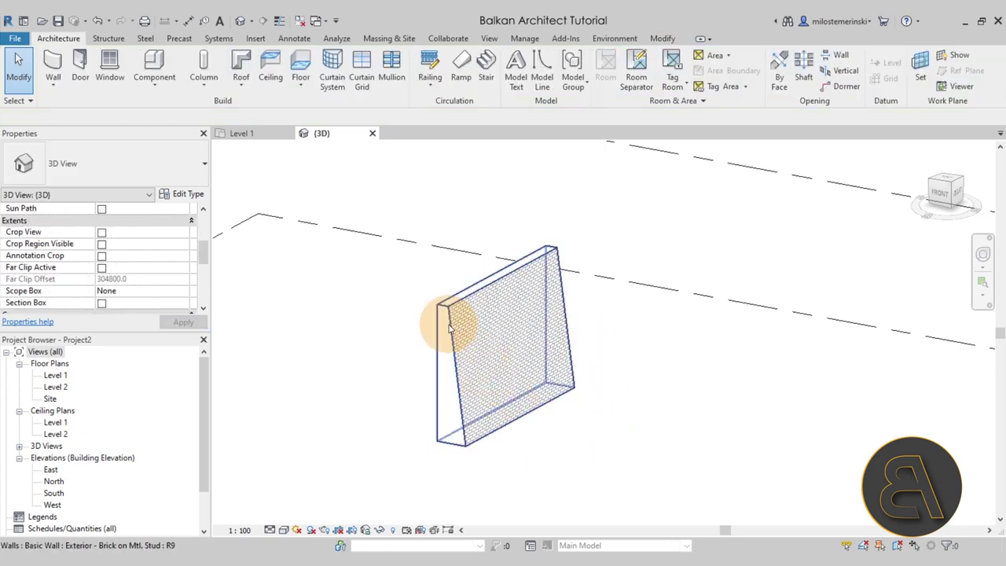
{"action": "left_click", "coordinate": [469, 430]}
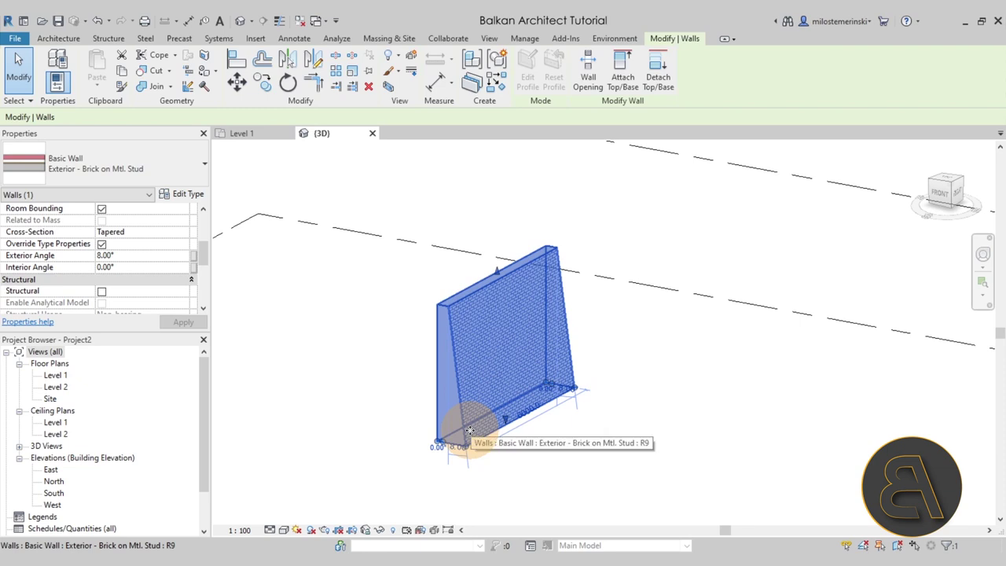
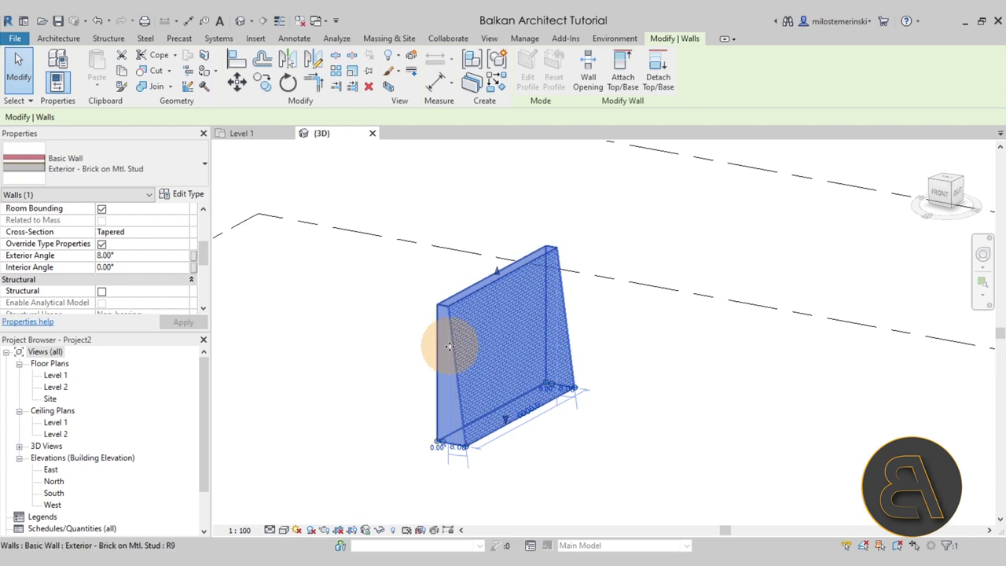
Step: On the Level 1 plan, draw a horizontal building section across the middle of the wall and open the section view
{"action": "left_click", "coordinate": [266, 136]}
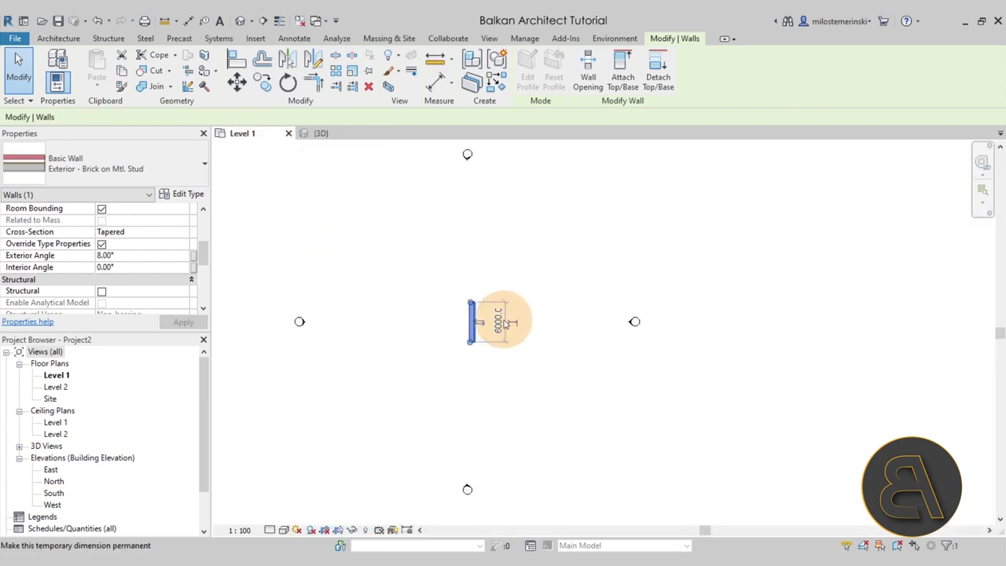
{"action": "scroll", "coordinate": [492, 319], "scroll_direction": "up", "scroll_amount": 5}
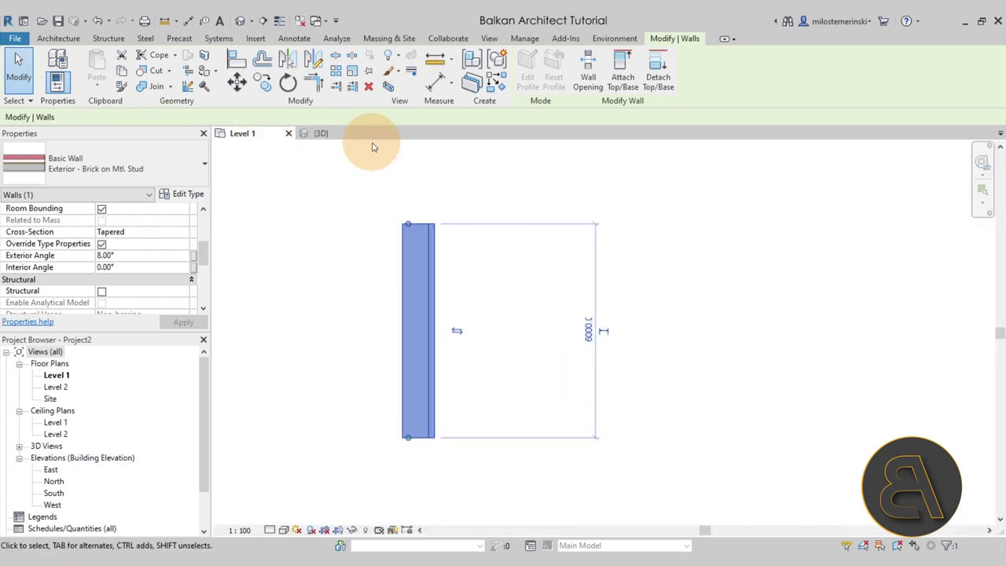
{"action": "left_click", "coordinate": [263, 20]}
{"action": "left_click", "coordinate": [352, 338]}
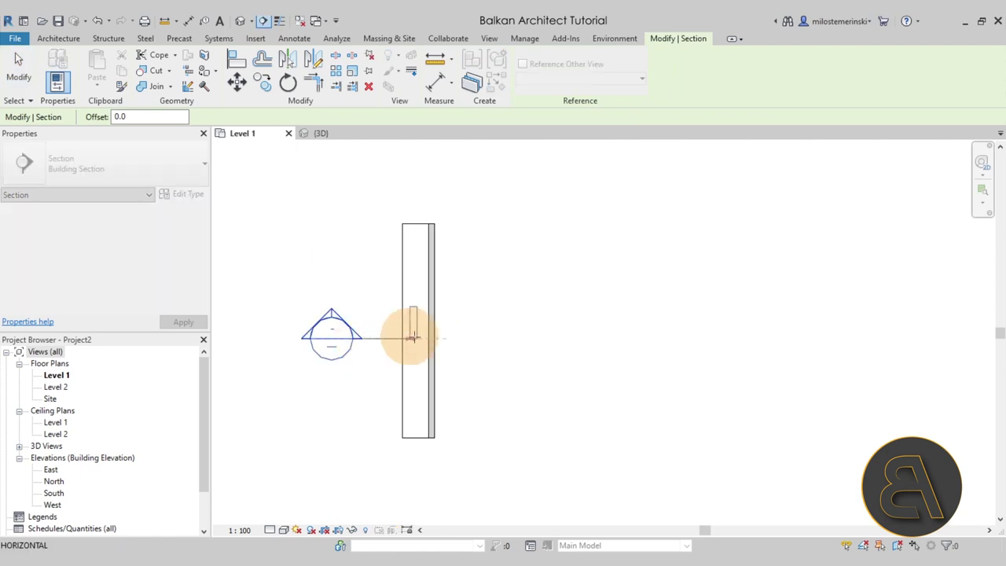
{"action": "left_click", "coordinate": [496, 337]}
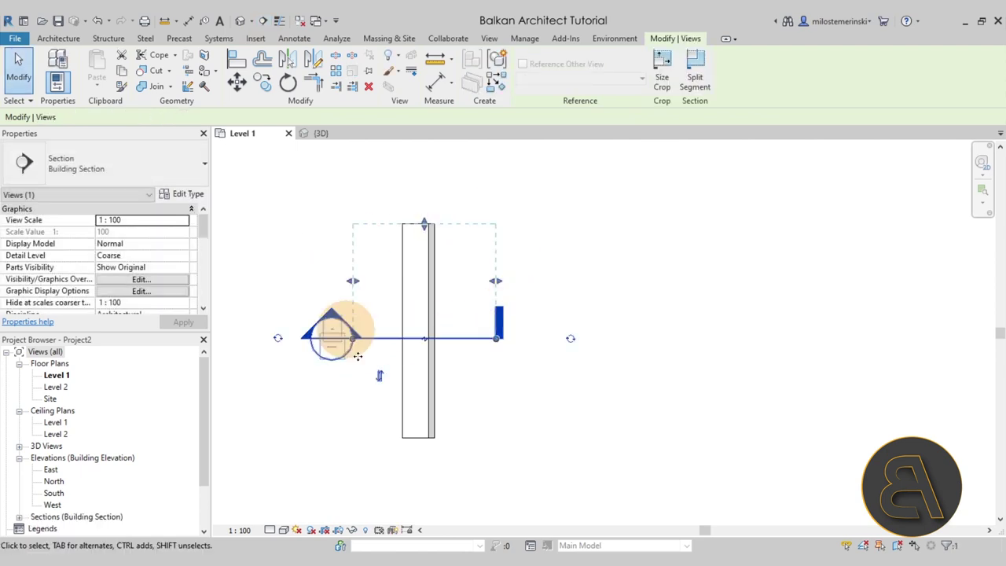
{"action": "key", "text": "Escape"}
{"action": "key", "text": "Escape"}
{"action": "double_click", "coordinate": [333, 317]}
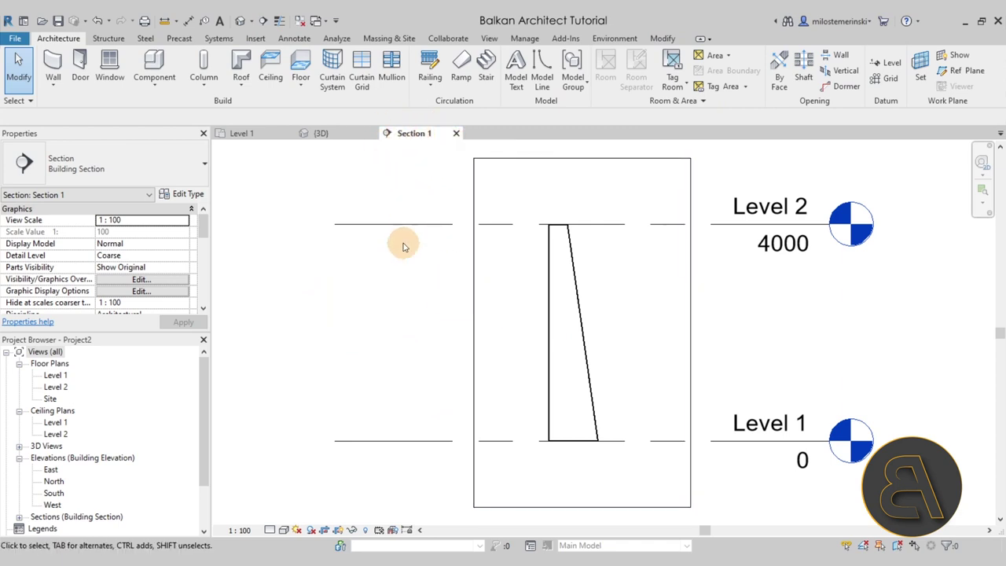
Step: Tile the Section 1 view beside the other views and set its detail level to Fine
{"action": "left_click_drag", "start_coordinate": [416, 133], "coordinate": [988, 265]}
{"action": "left_click", "coordinate": [766, 280]}
{"action": "middle_click_drag", "start_coordinate": [766, 281], "coordinate": [767, 328]}
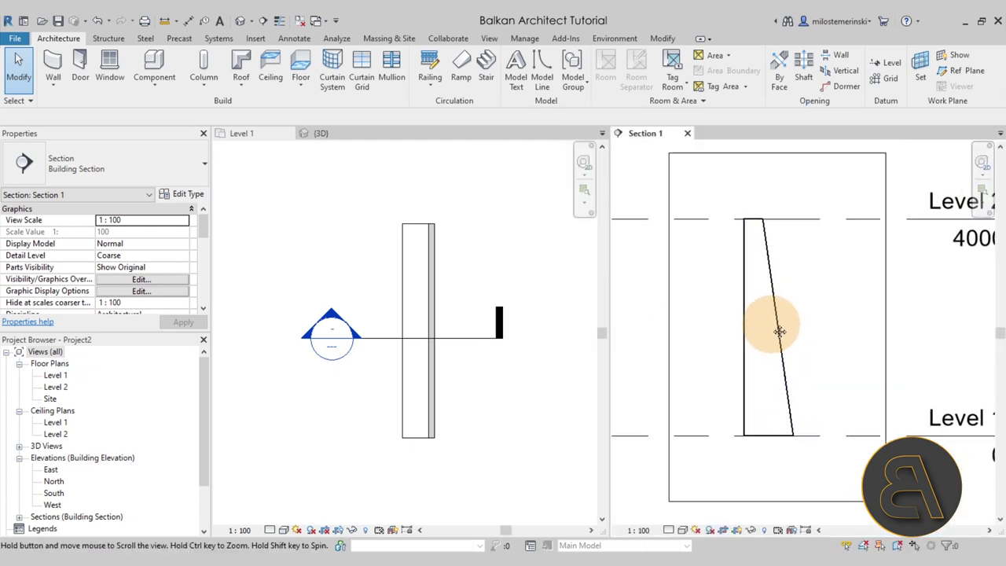
{"action": "left_click", "coordinate": [669, 530]}
{"action": "left_click", "coordinate": [680, 516]}
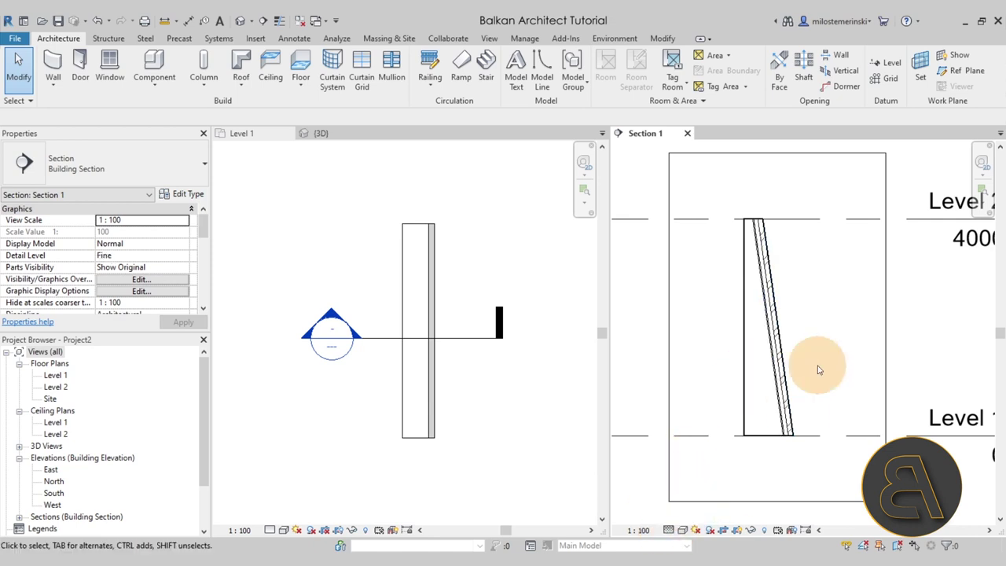
{"action": "middle_click_drag", "start_coordinate": [821, 348], "coordinate": [803, 346]}
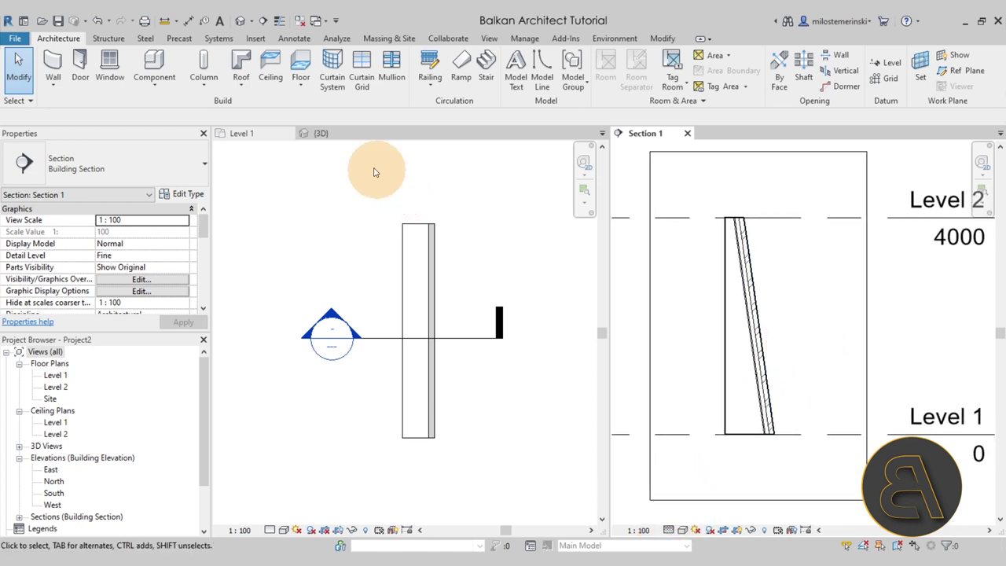
Step: Show the 3D view alongside Section 1, give it more width, and frame the wall in both views
{"action": "left_click", "coordinate": [306, 134]}
{"action": "middle_click_drag", "start_coordinate": [411, 263], "coordinate": [631, 323], "text": "shift"}
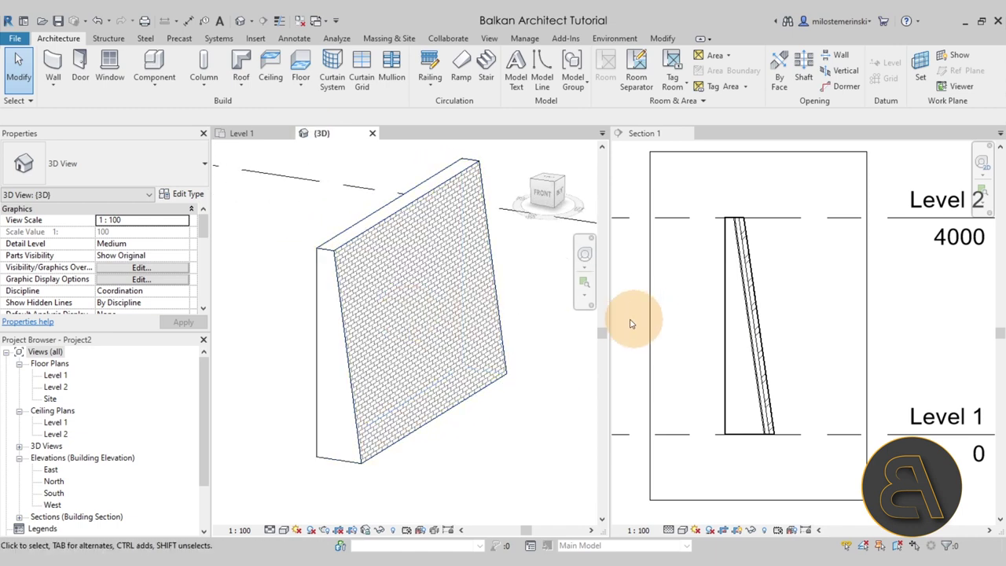
{"action": "left_click_drag", "start_coordinate": [609, 319], "coordinate": [670, 309]}
{"action": "scroll", "coordinate": [705, 319], "scroll_direction": "up", "scroll_amount": 2}
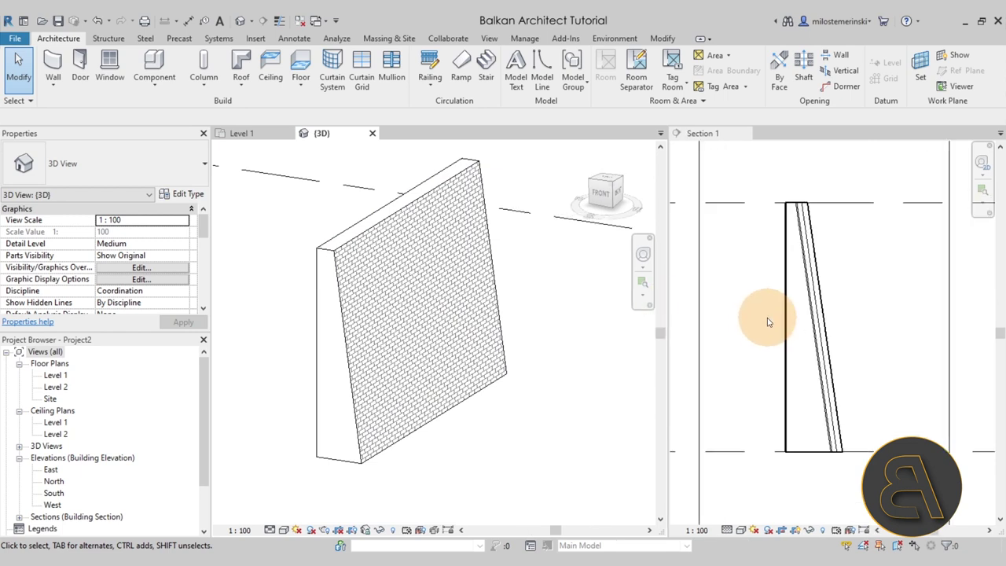
{"action": "left_click", "coordinate": [835, 323]}
{"action": "left_click", "coordinate": [346, 376]}
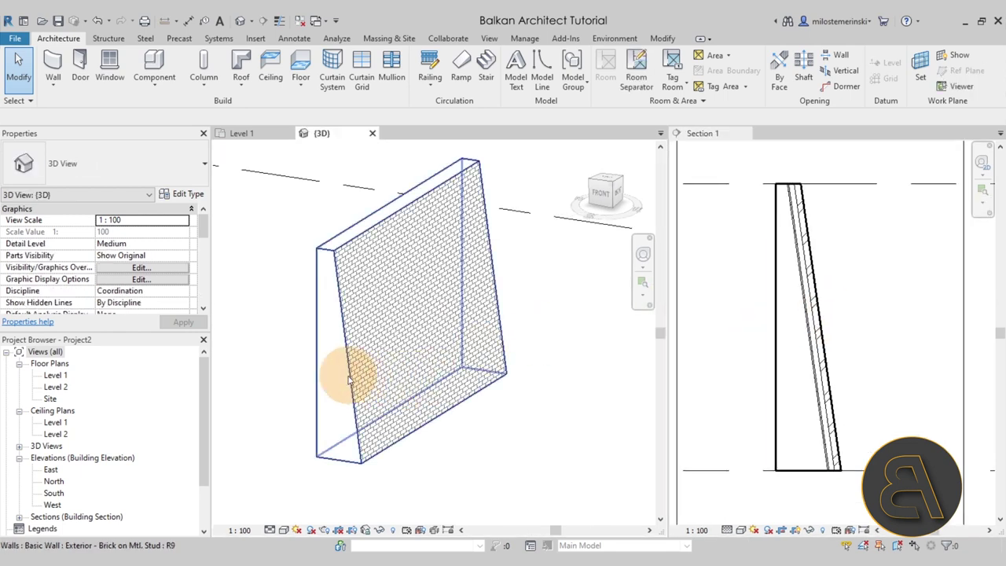
Step: Set the tapered wall's interior angle to 5°
{"action": "left_click", "coordinate": [354, 380]}
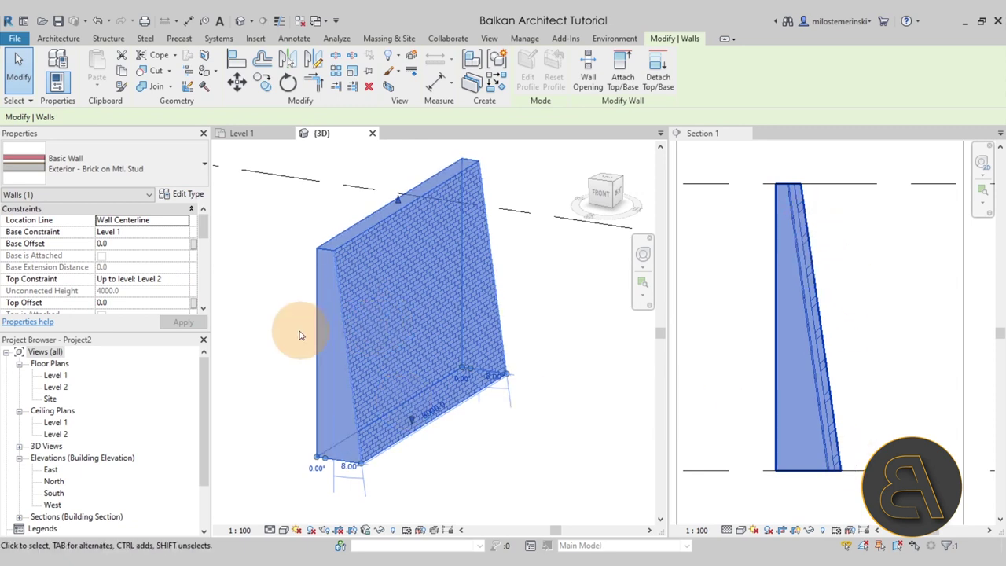
{"action": "scroll", "coordinate": [131, 277], "scroll_direction": "down", "scroll_amount": 2}
{"action": "scroll", "coordinate": [132, 279], "scroll_direction": "down", "scroll_amount": 3}
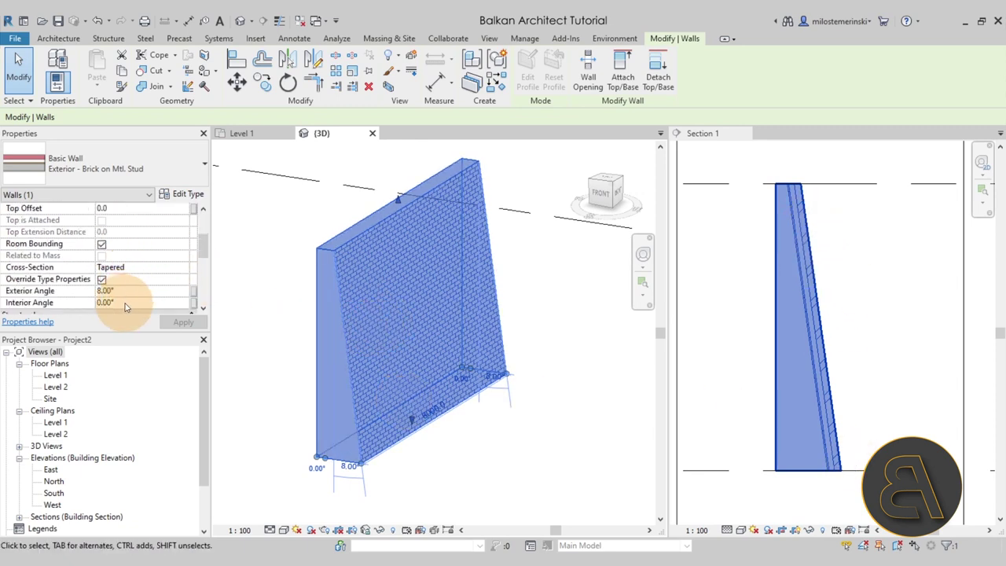
{"action": "left_click", "coordinate": [125, 304]}
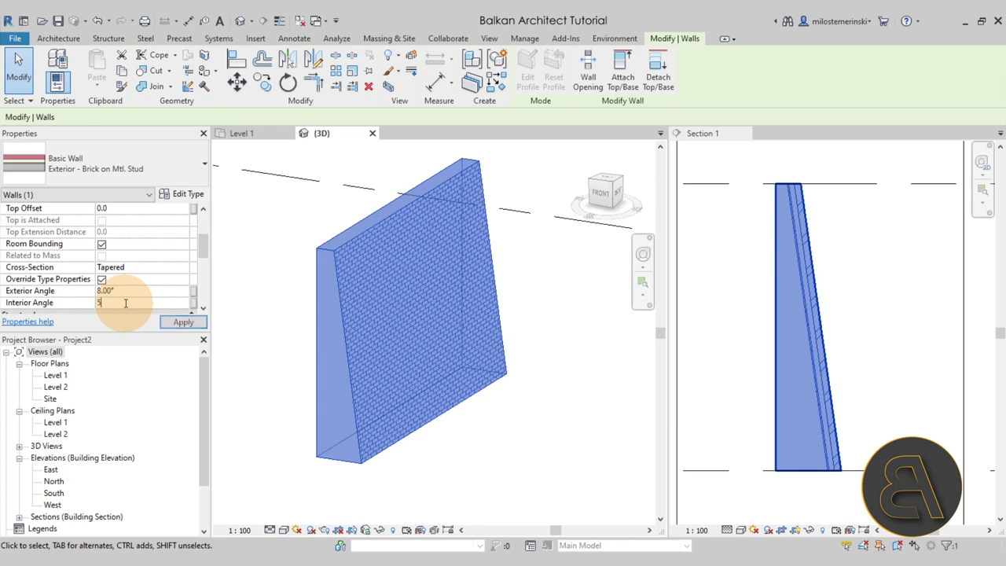
{"action": "left_click", "coordinate": [182, 323]}
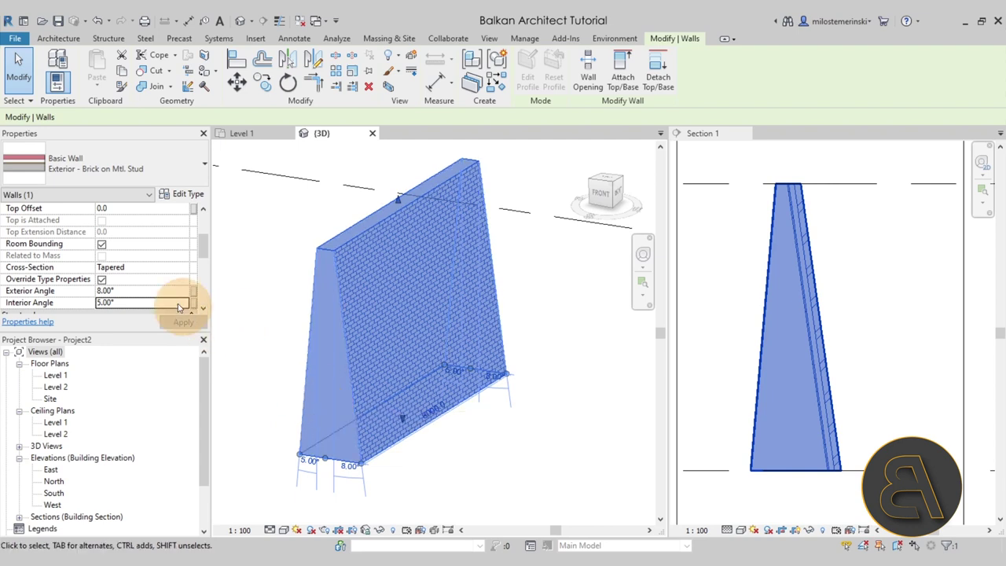
Step: Try interior angles of -1°, -4° and -8° on the tapered wall and return the interior angle to 0°
{"action": "key", "text": "Return"}
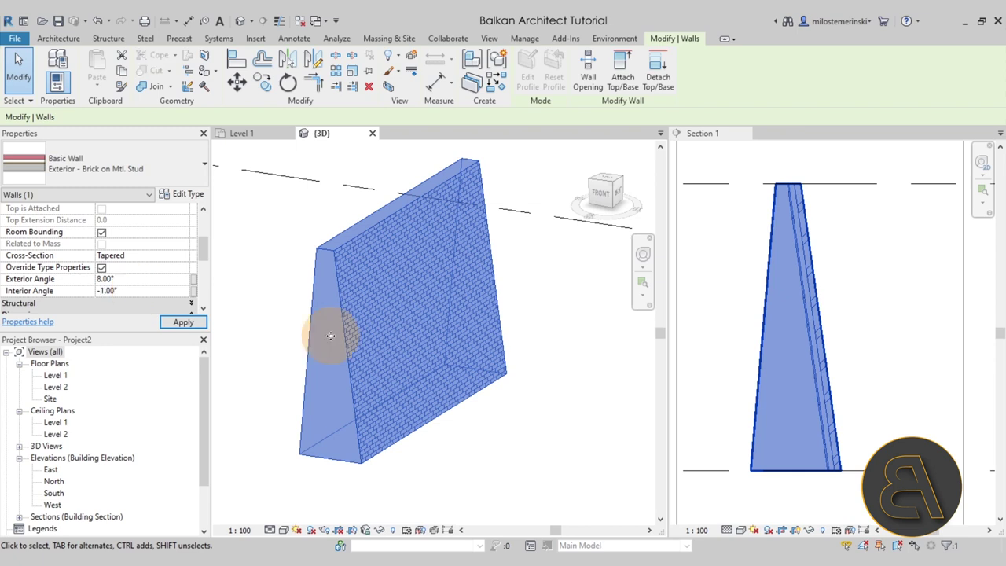
{"action": "left_click", "coordinate": [460, 404]}
{"action": "left_click", "coordinate": [178, 292]}
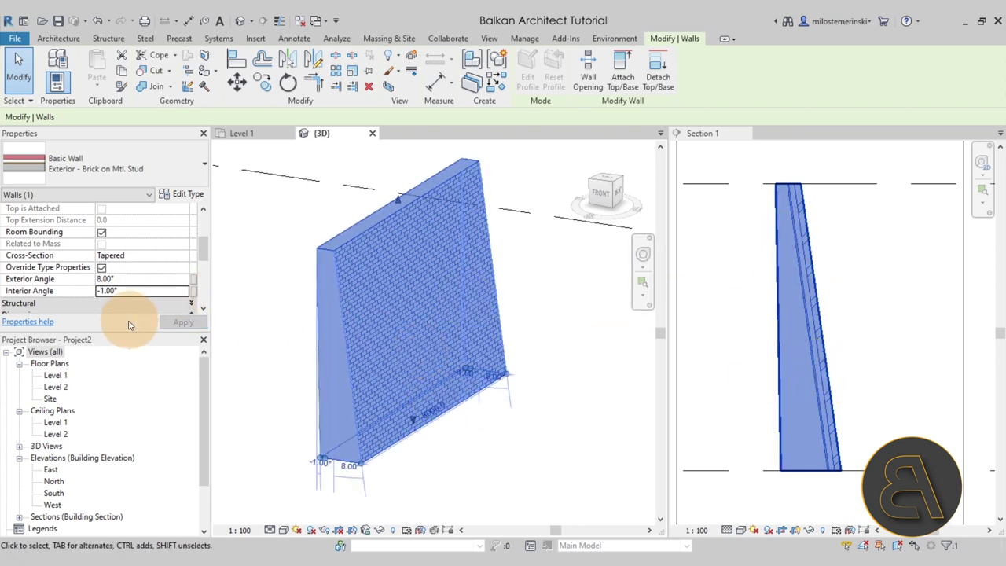
{"action": "left_click", "coordinate": [132, 292]}
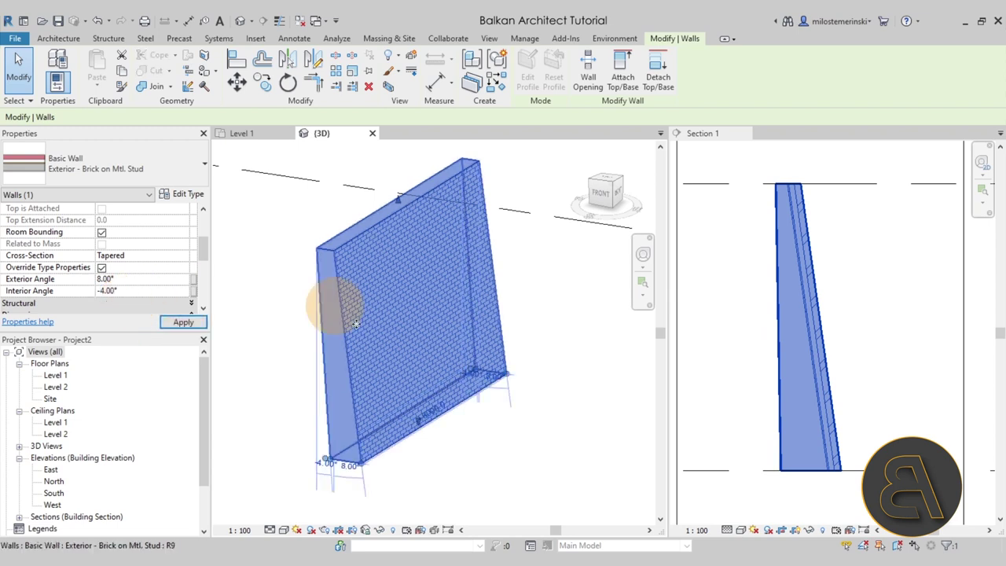
{"action": "left_click", "coordinate": [149, 291]}
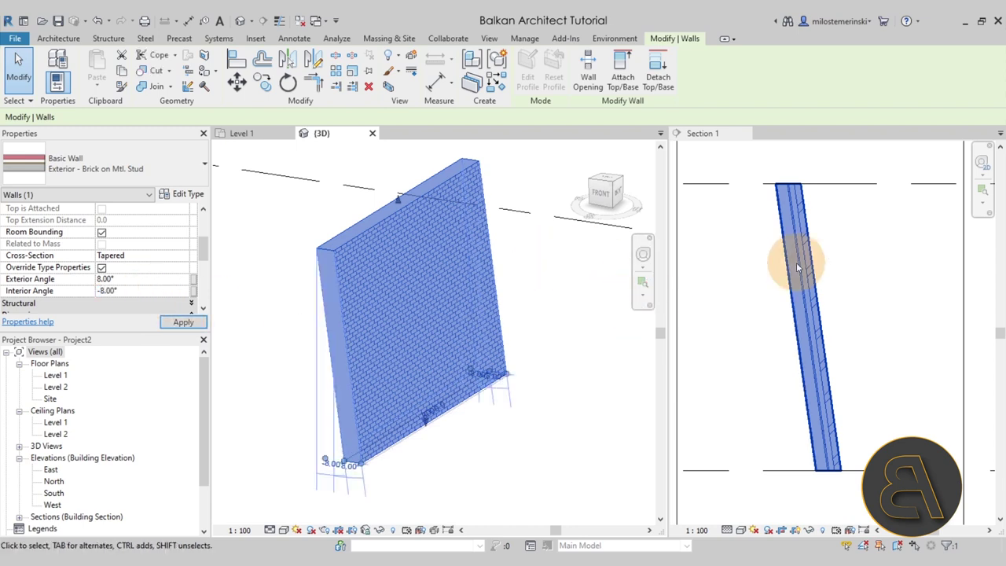
{"action": "left_click", "coordinate": [164, 287]}
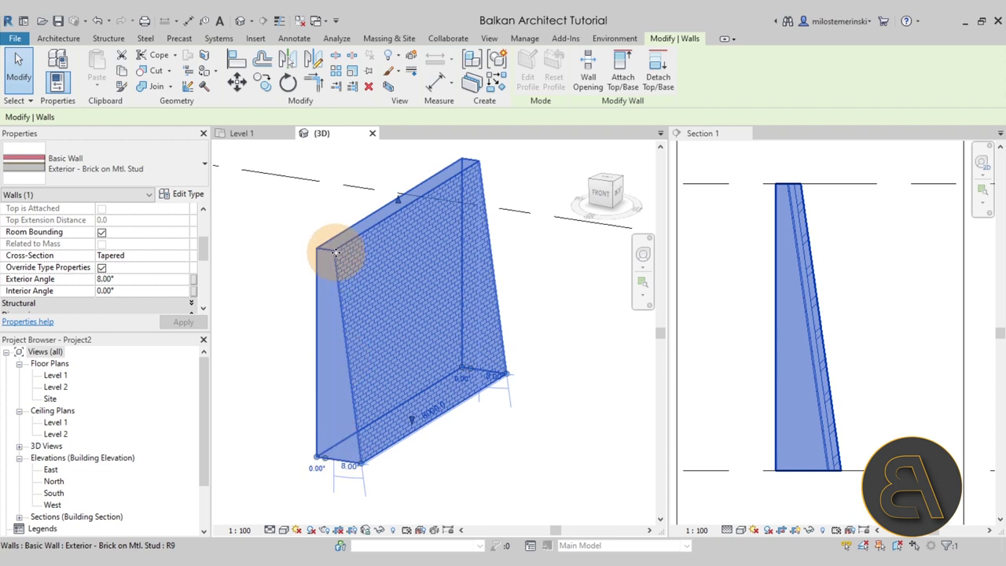
Step: Try an exterior angle of -1° on the tapered wall, and set the exterior angle to 5°
{"action": "left_click", "coordinate": [162, 278]}
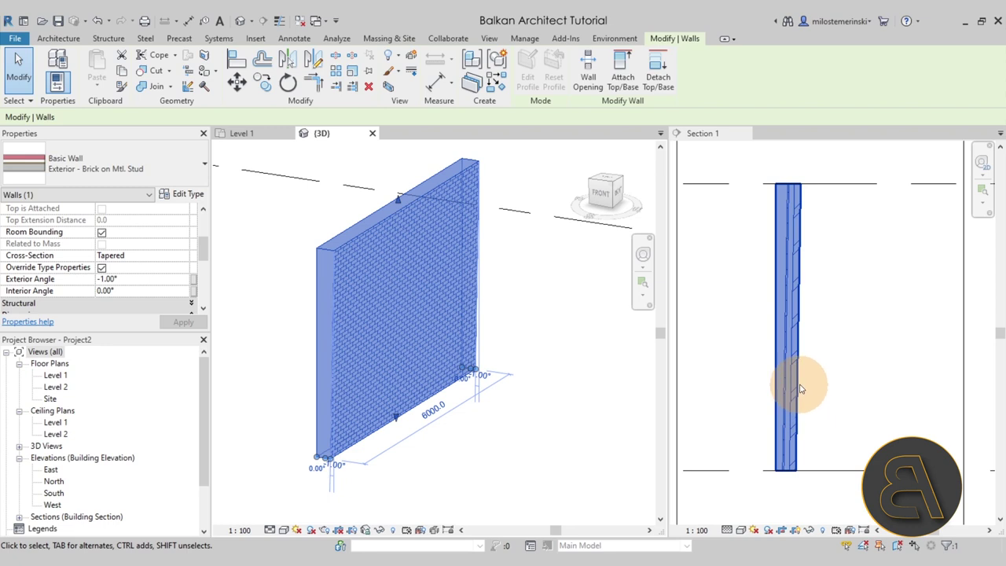
{"action": "left_click", "coordinate": [146, 281]}
{"action": "type", "text": "5"}
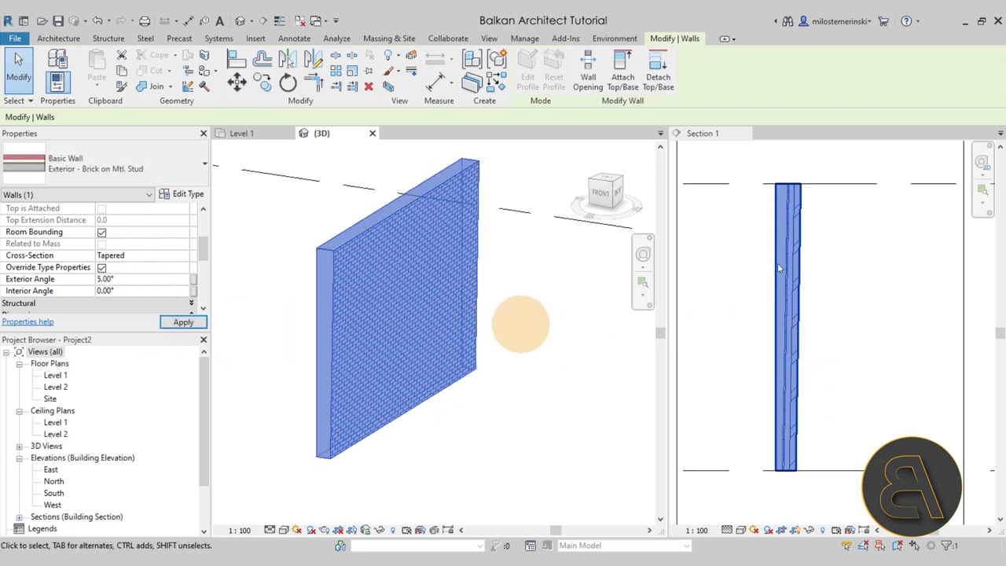
{"action": "left_click", "coordinate": [877, 339]}
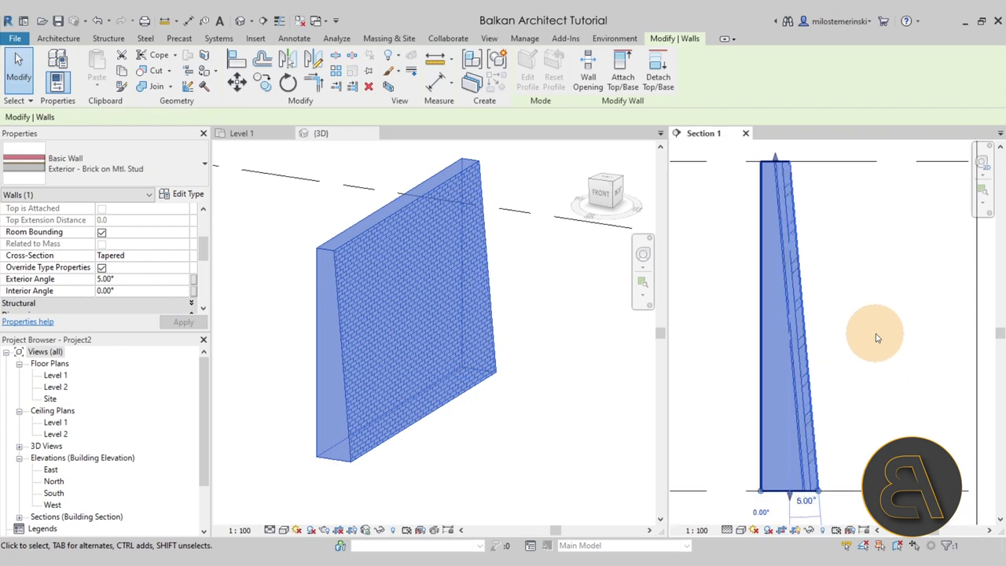
Step: Measure the width of the variable-thickness layer at the top of the tapered wall in Section 1
{"action": "scroll", "coordinate": [904, 292], "scroll_direction": "up", "scroll_amount": 1}
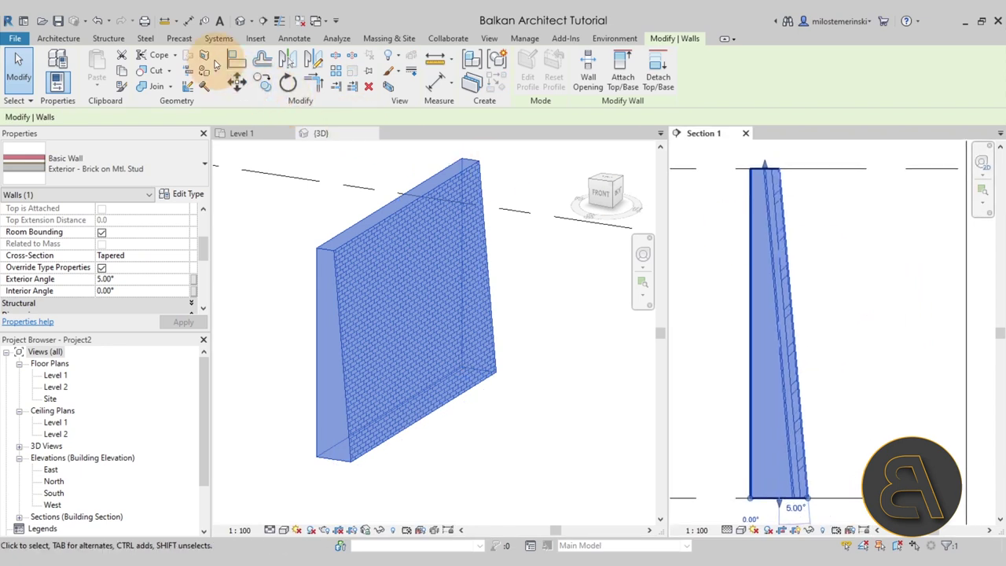
{"action": "left_click", "coordinate": [163, 22]}
{"action": "scroll", "coordinate": [757, 165], "scroll_direction": "up", "scroll_amount": 4}
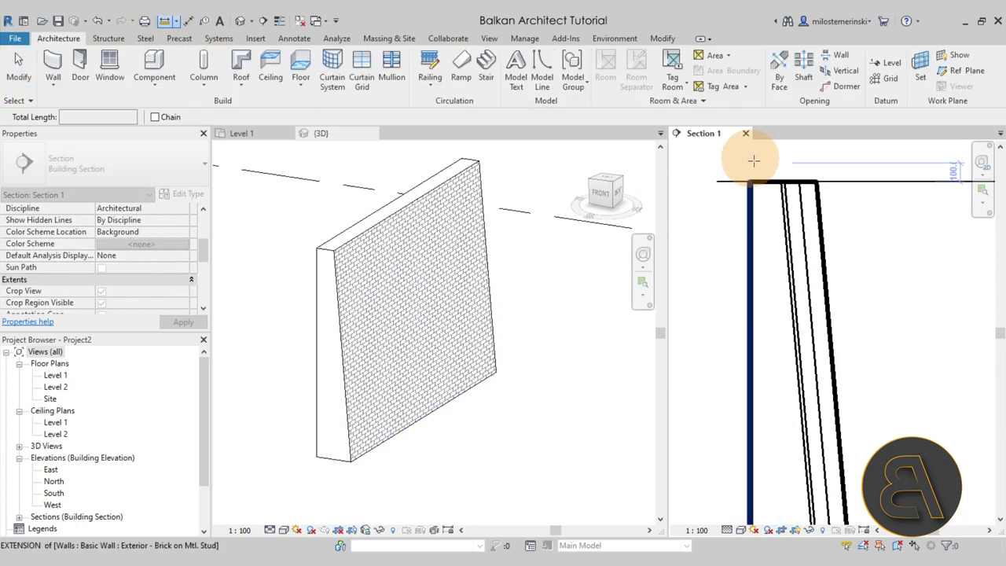
{"action": "left_click", "coordinate": [698, 173]}
{"action": "left_click", "coordinate": [752, 173]}
{"action": "middle_click_drag", "start_coordinate": [752, 173], "coordinate": [753, 261]}
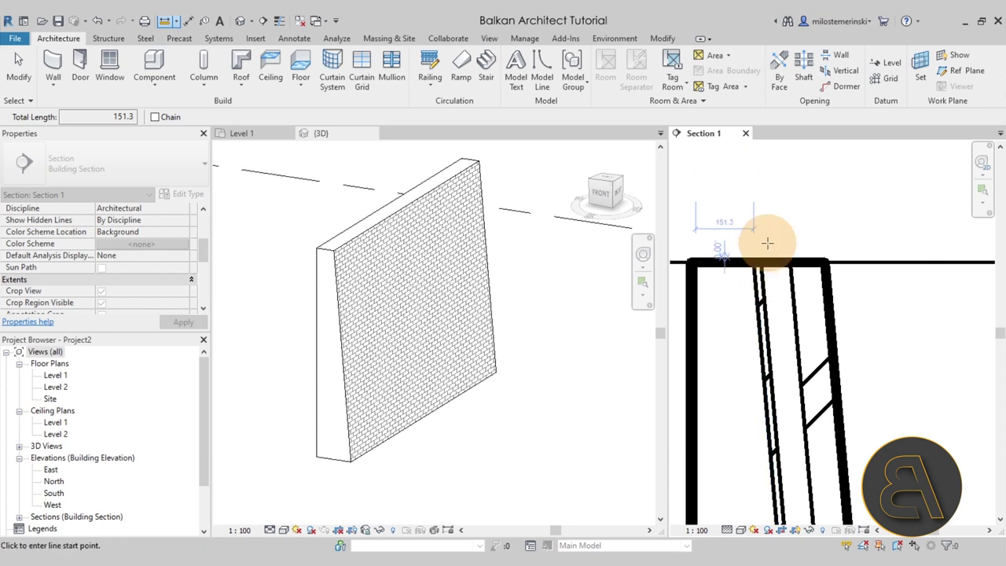
{"action": "scroll", "coordinate": [752, 229], "scroll_direction": "down", "scroll_amount": 2}
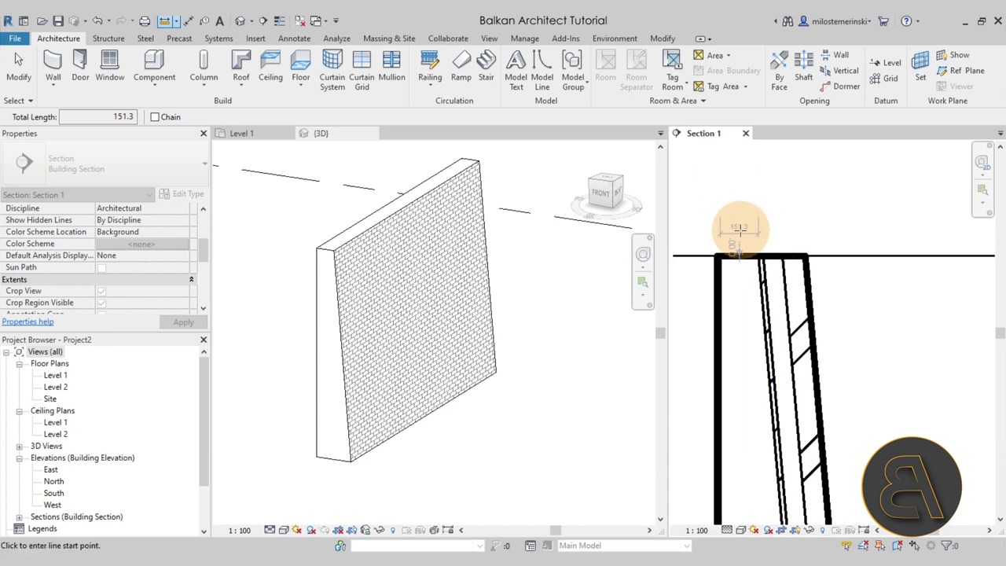
{"action": "scroll", "coordinate": [747, 213], "scroll_direction": "down", "scroll_amount": 1}
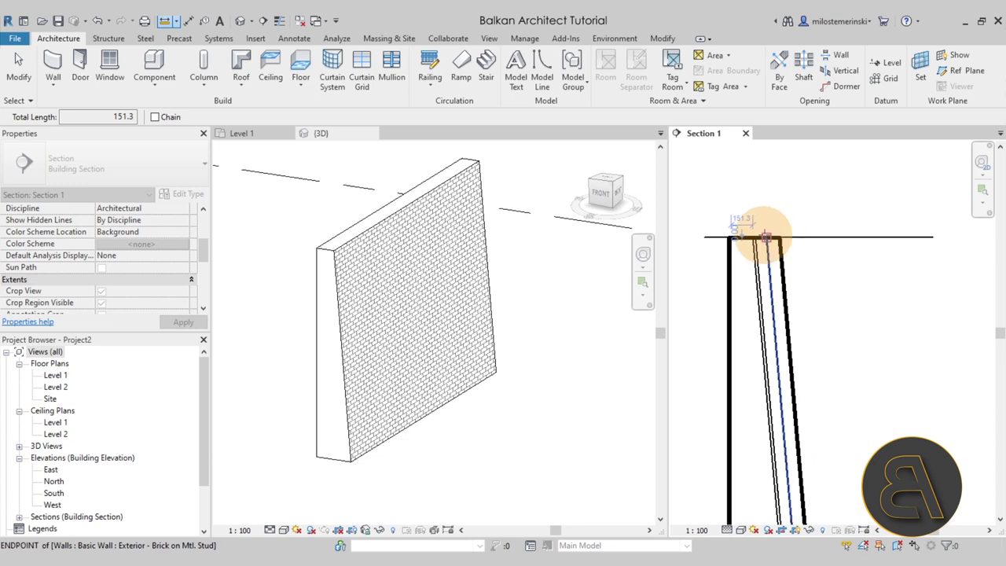
{"action": "middle_click_drag", "start_coordinate": [747, 265], "coordinate": [762, 326]}
{"action": "scroll", "coordinate": [750, 307], "scroll_direction": "down", "scroll_amount": 2}
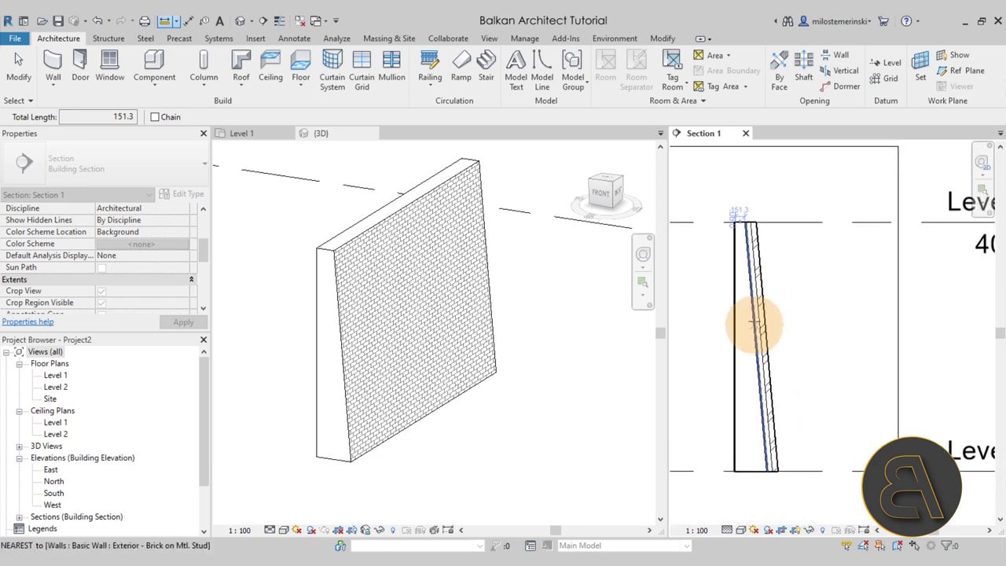
{"action": "key", "text": "Escape"}
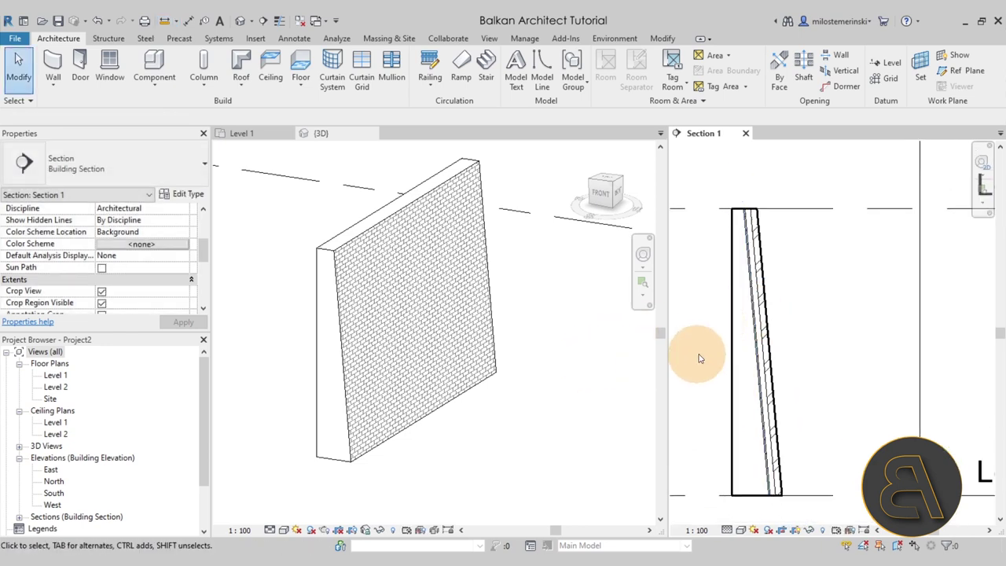
Step: Check the layer thicknesses in the tapered wall type's structure and leave the type unchanged
{"action": "left_click", "coordinate": [734, 341]}
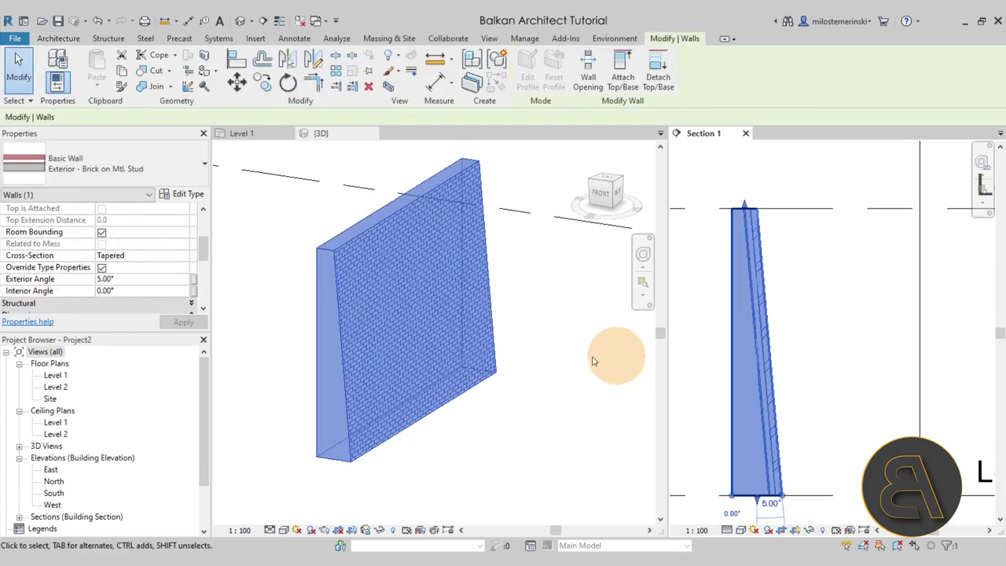
{"action": "left_click", "coordinate": [185, 194]}
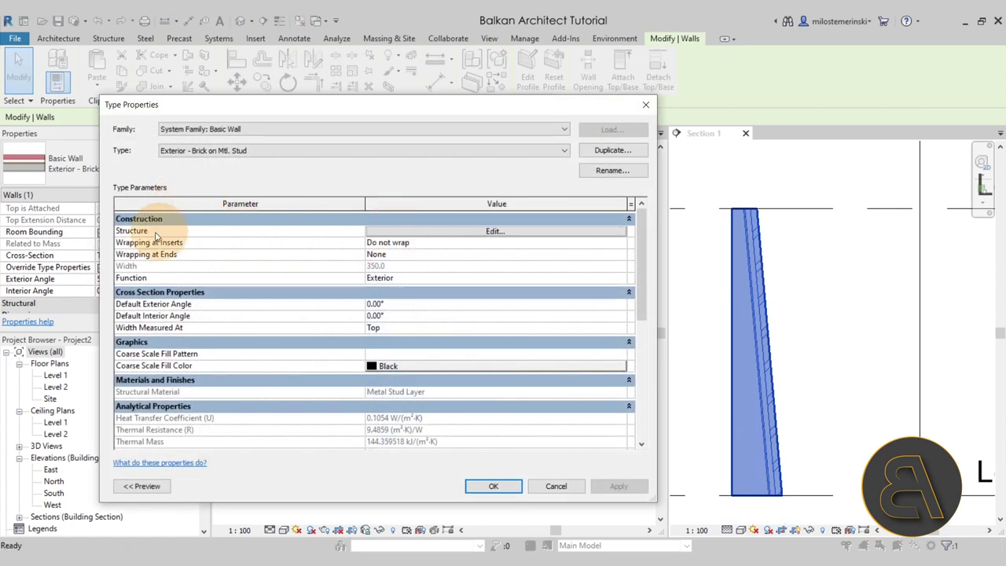
{"action": "left_click", "coordinate": [436, 232]}
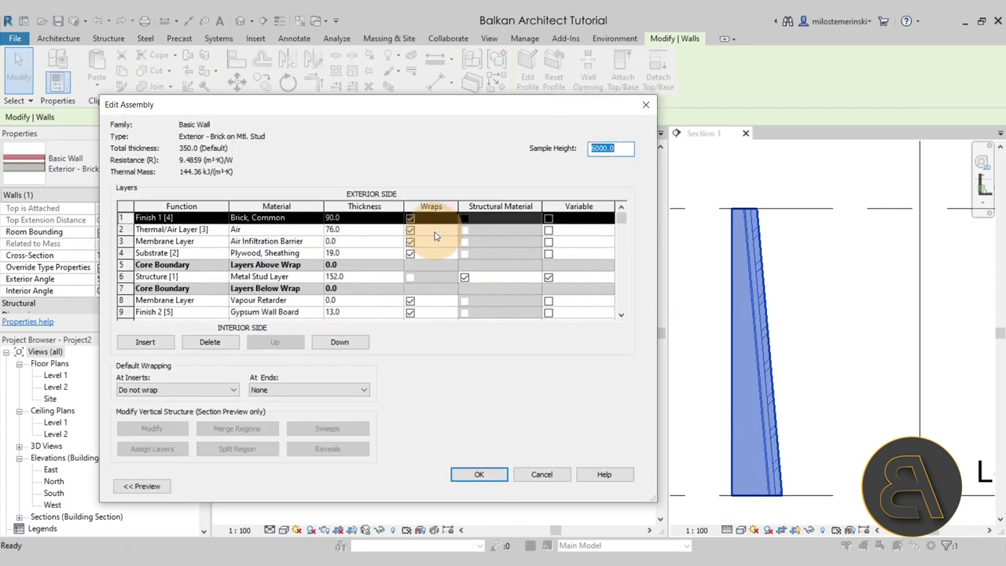
{"action": "left_click", "coordinate": [548, 474]}
{"action": "left_click", "coordinate": [569, 488]}
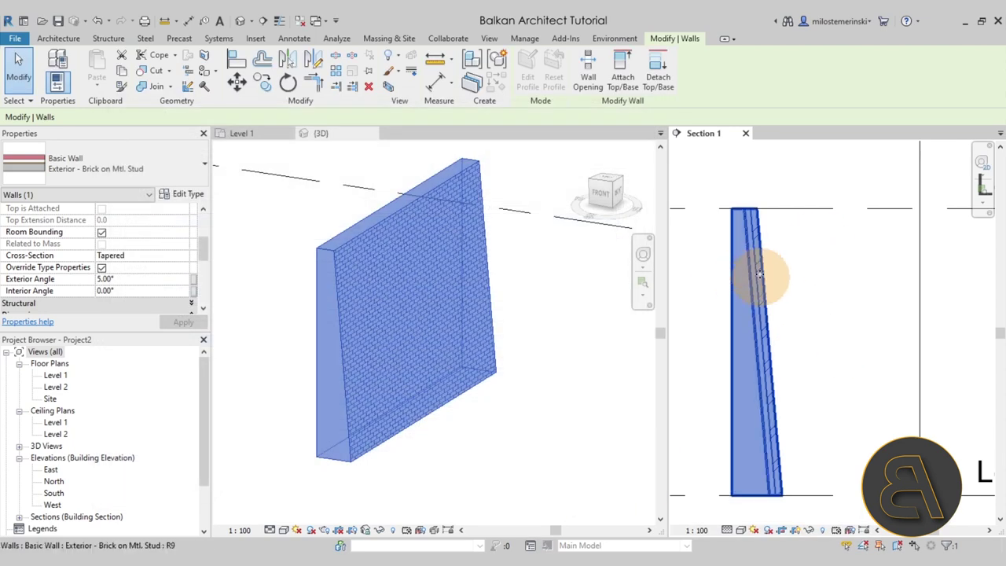
Step: Measure the width of the variable-thickness layer at the bottom of the tapered wall in Section 1
{"action": "left_click", "coordinate": [164, 22]}
{"action": "scroll", "coordinate": [719, 416], "scroll_direction": "up", "scroll_amount": 3}
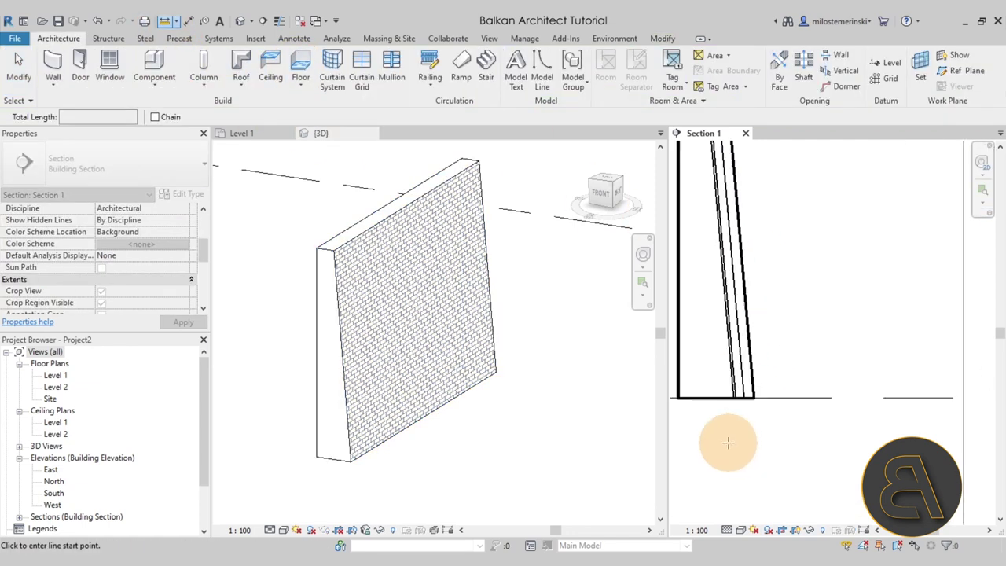
{"action": "scroll", "coordinate": [683, 401], "scroll_direction": "up", "scroll_amount": 3}
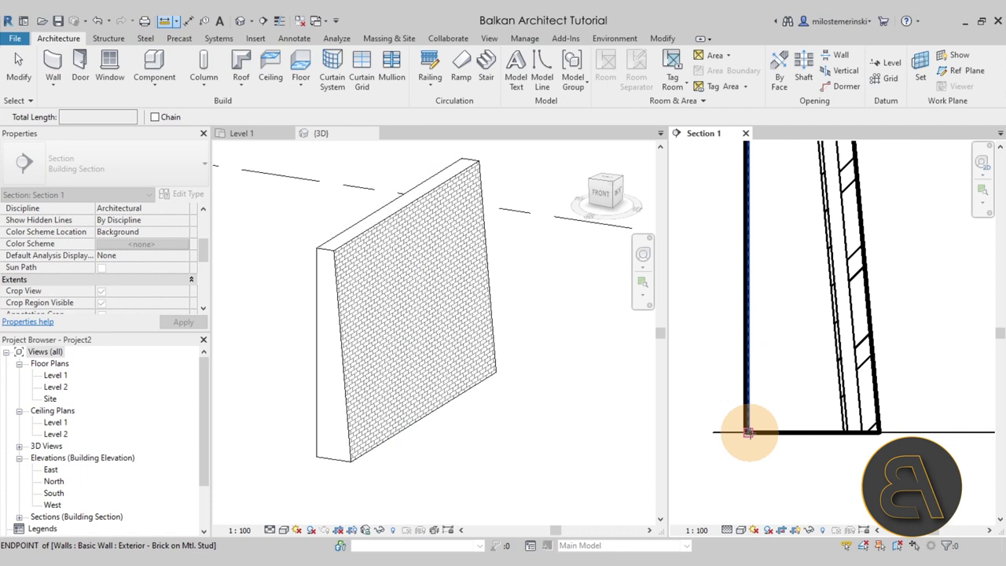
{"action": "left_click", "coordinate": [747, 431]}
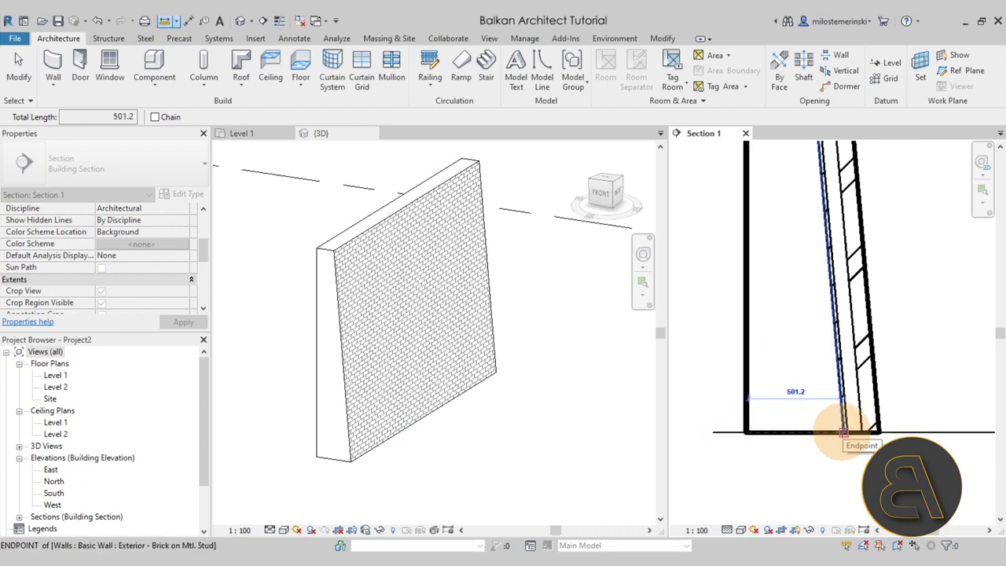
{"action": "left_click", "coordinate": [842, 432]}
{"action": "key", "text": "Escape"}
{"action": "key", "text": "Escape"}
{"action": "scroll", "coordinate": [841, 424], "scroll_direction": "down", "scroll_amount": 5}
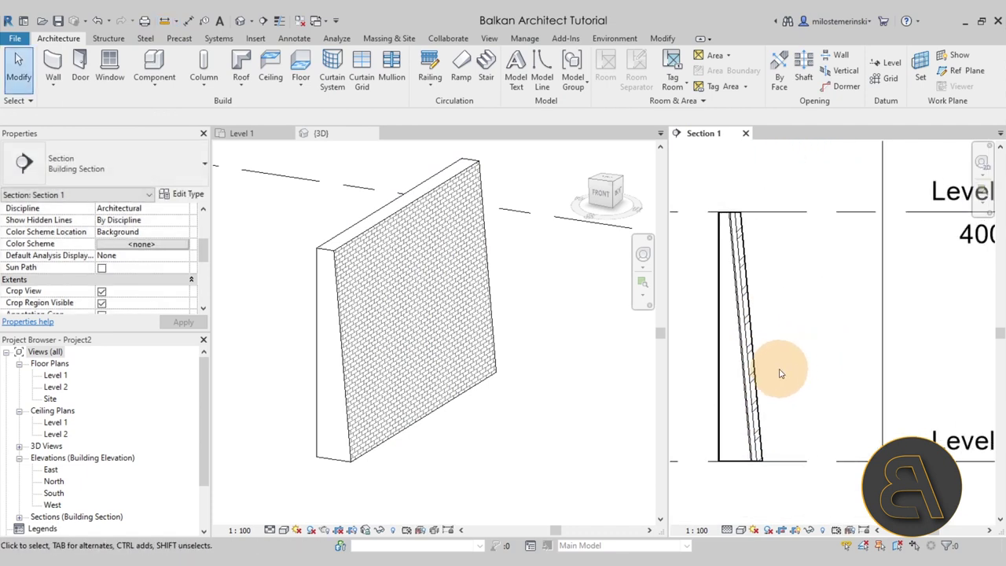
Step: Set the tapered wall's exterior angle to -1°
{"action": "scroll", "coordinate": [780, 373], "scroll_direction": "up", "scroll_amount": 3}
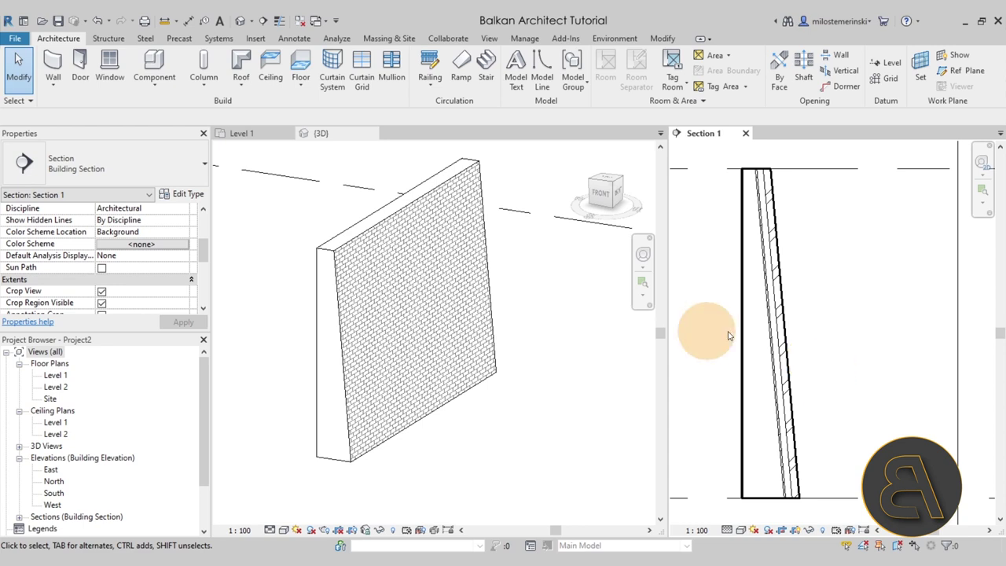
{"action": "scroll", "coordinate": [133, 257], "scroll_direction": "down", "scroll_amount": 1}
{"action": "scroll", "coordinate": [135, 261], "scroll_direction": "down", "scroll_amount": 1}
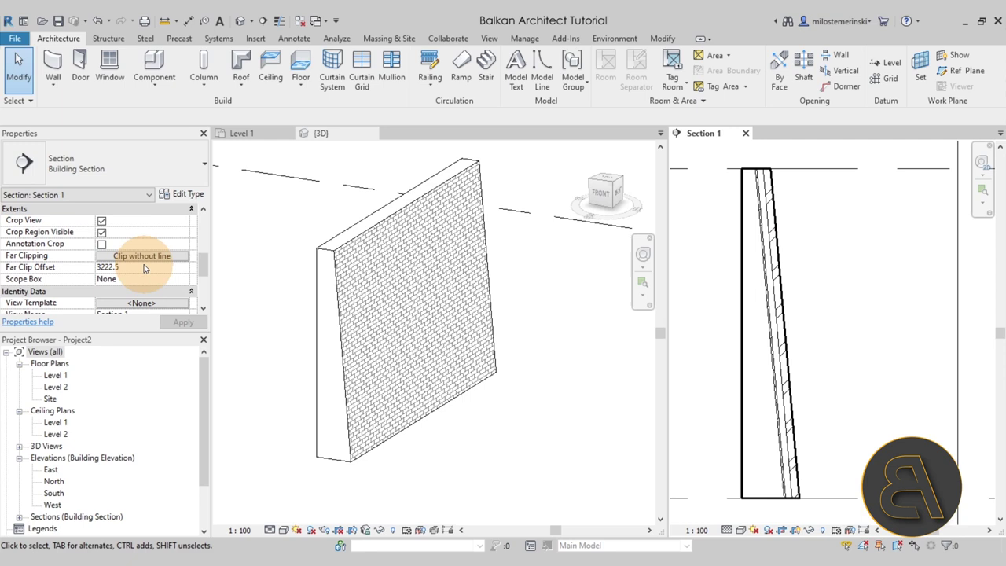
{"action": "scroll", "coordinate": [144, 265], "scroll_direction": "up", "scroll_amount": 3}
{"action": "left_click", "coordinate": [377, 235]}
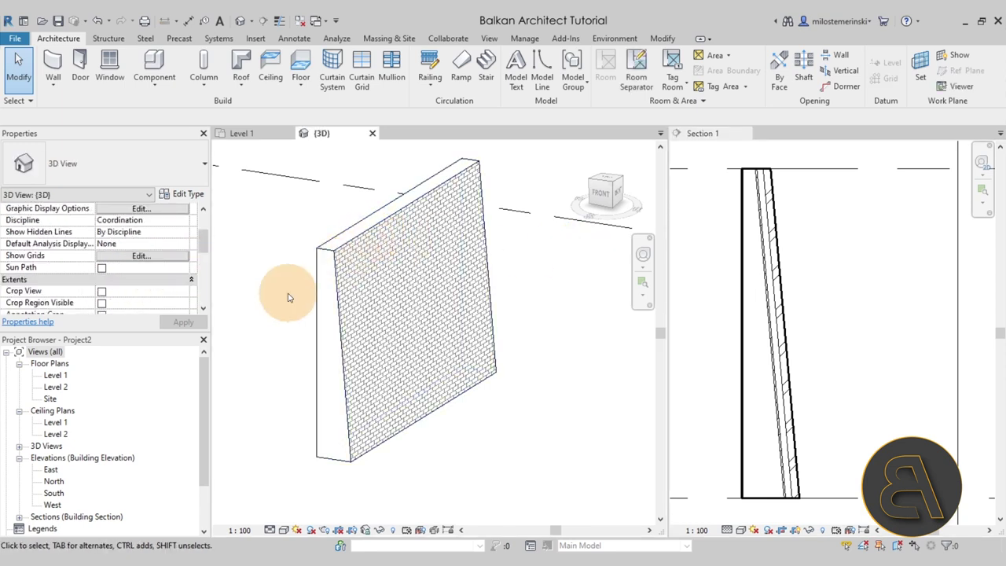
{"action": "left_click", "coordinate": [307, 283]}
{"action": "scroll", "coordinate": [115, 251], "scroll_direction": "down", "scroll_amount": 1}
{"action": "scroll", "coordinate": [117, 256], "scroll_direction": "down", "scroll_amount": 1}
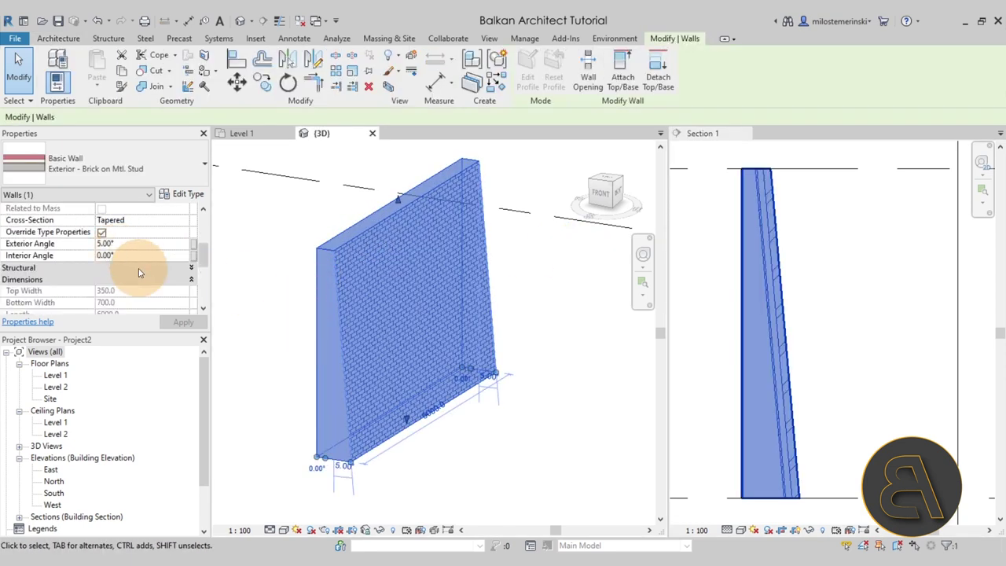
{"action": "left_click", "coordinate": [144, 246]}
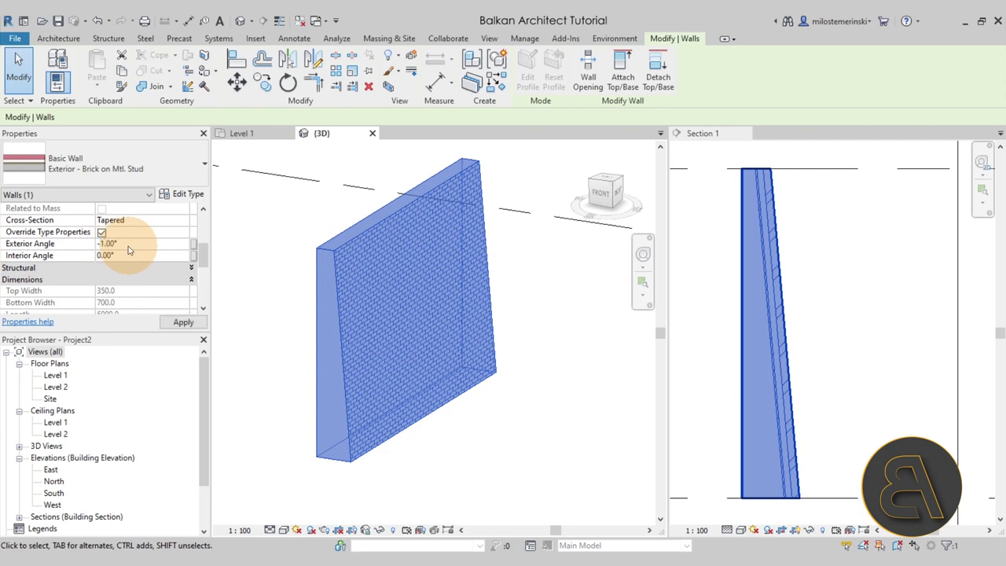
{"action": "key", "text": "Return"}
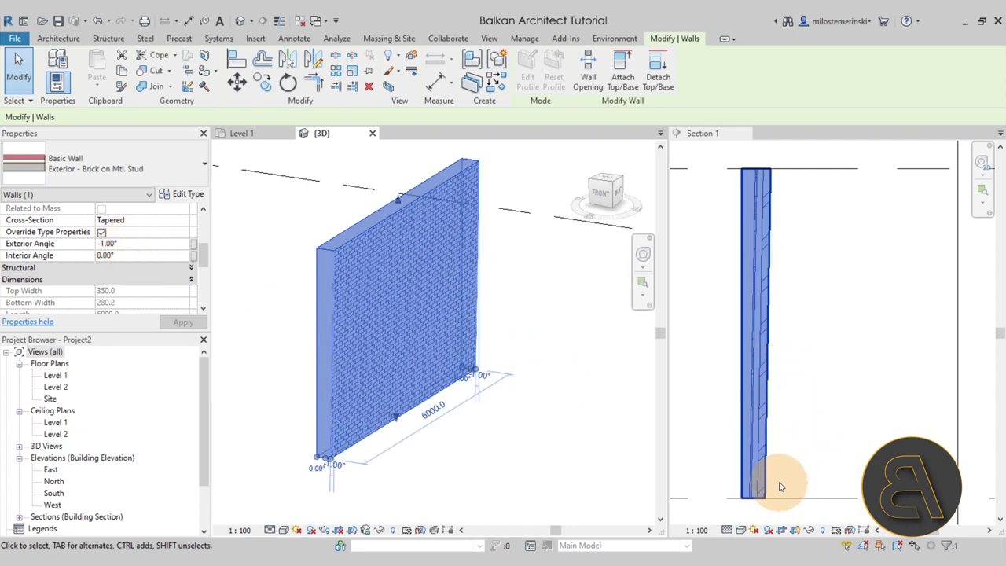
Step: Measure the variable-thickness layer at the top of the wall in Section 1 with the -1° exterior angle
{"action": "left_click", "coordinate": [825, 375]}
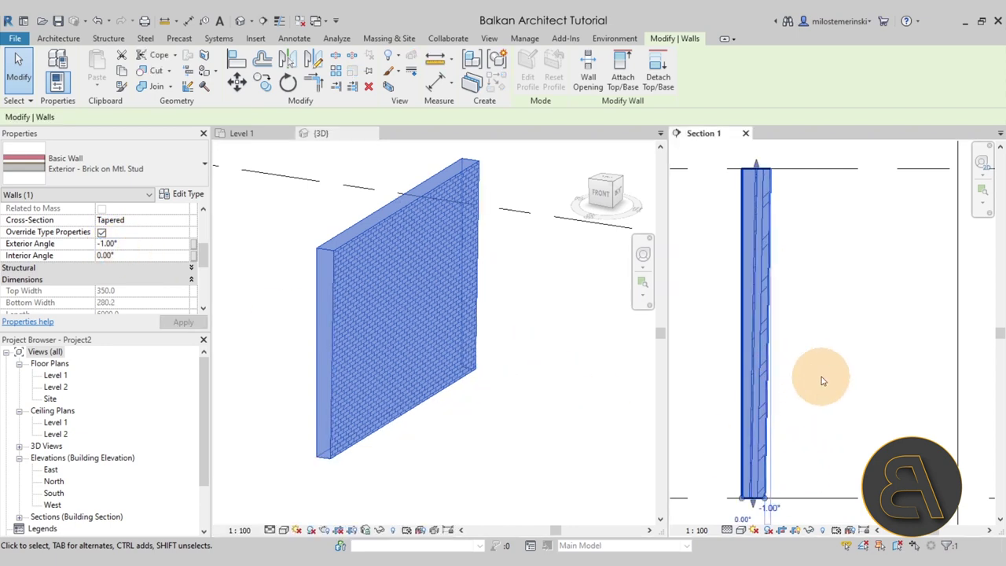
{"action": "left_click", "coordinate": [430, 65]}
{"action": "scroll", "coordinate": [750, 158], "scroll_direction": "up", "scroll_amount": 5}
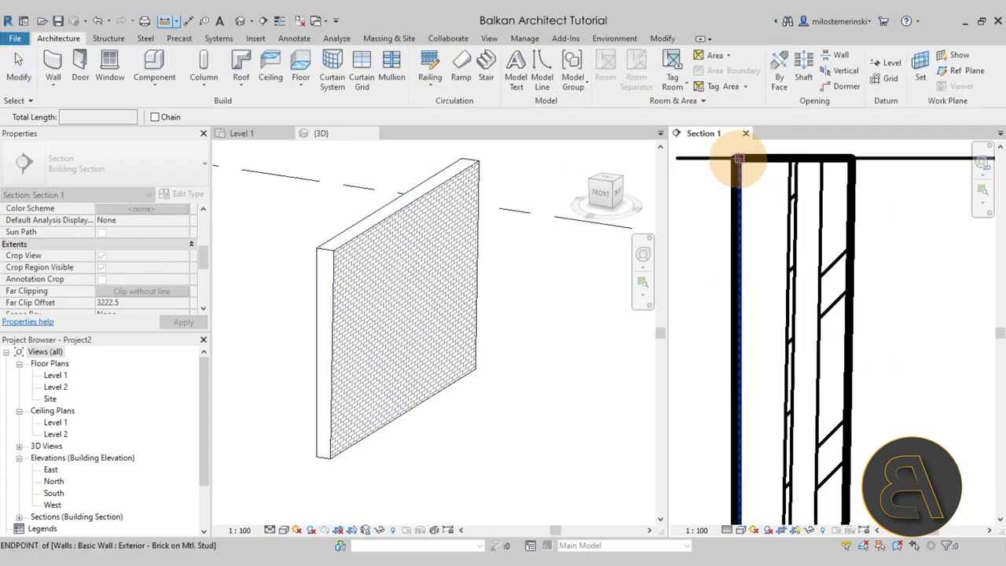
{"action": "left_click", "coordinate": [754, 158]}
{"action": "left_click", "coordinate": [778, 165]}
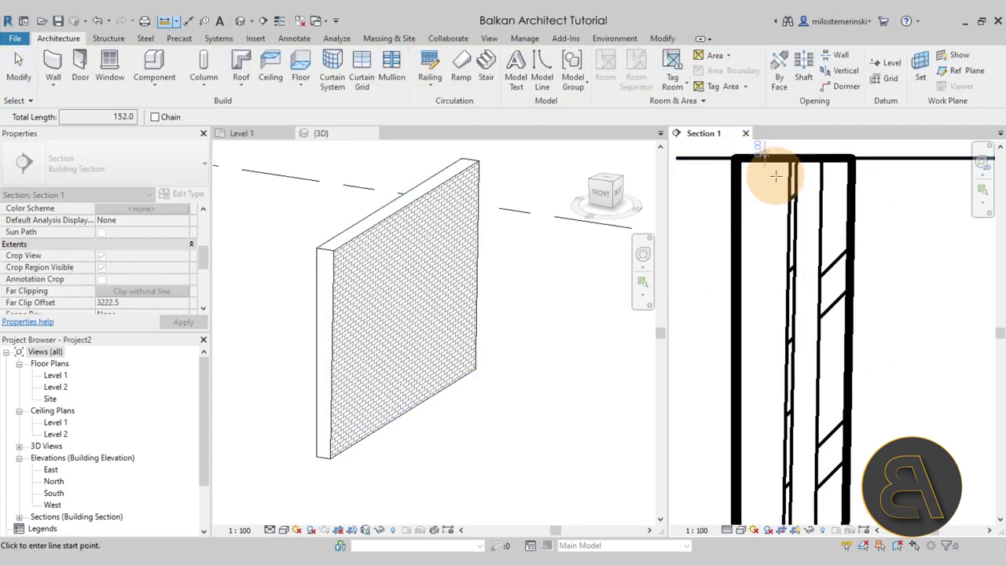
{"action": "middle_click_drag", "start_coordinate": [776, 168], "coordinate": [777, 260]}
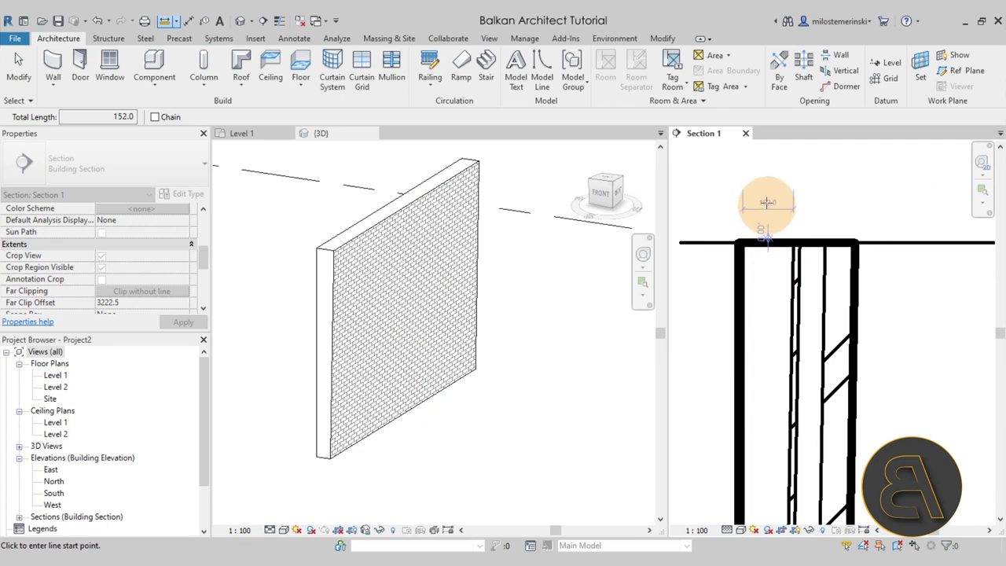
Step: Measure the variable-thickness layer at the wall's bottom in Section 1 with the -1° exterior angle
{"action": "scroll", "coordinate": [766, 203], "scroll_direction": "down", "scroll_amount": 3}
{"action": "middle_click_drag", "start_coordinate": [775, 382], "coordinate": [762, 259]}
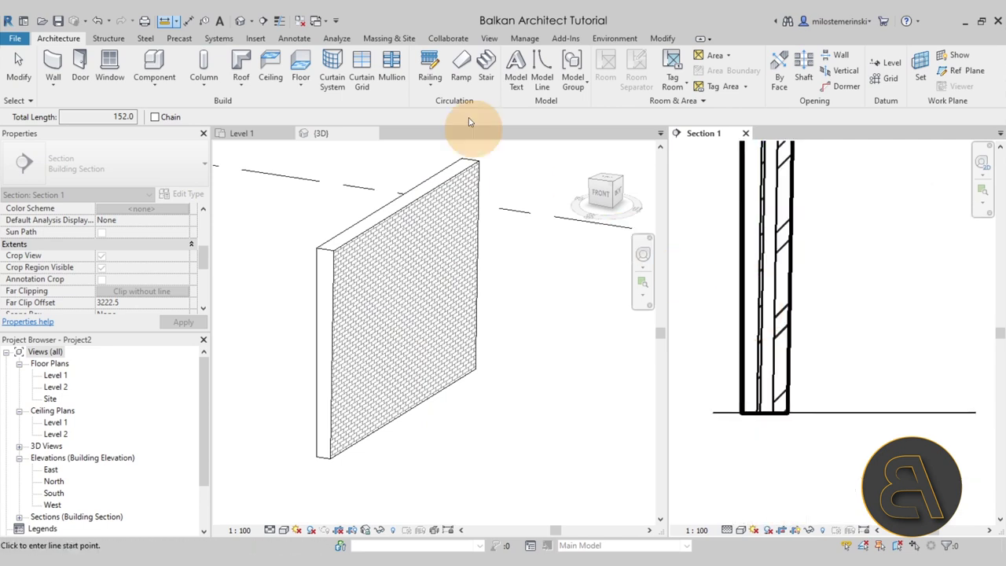
{"action": "left_click", "coordinate": [168, 22]}
{"action": "scroll", "coordinate": [779, 432], "scroll_direction": "up", "scroll_amount": 2}
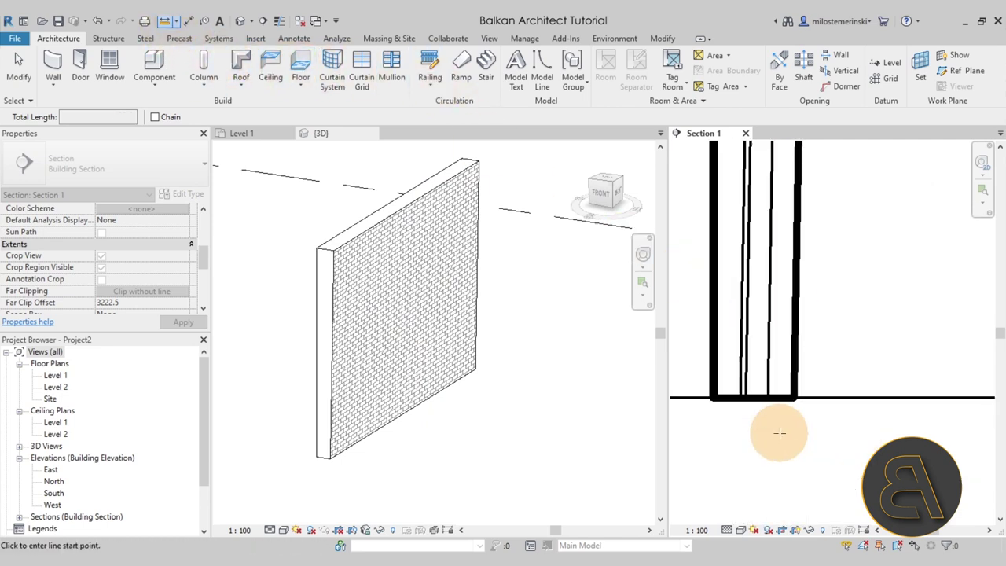
{"action": "left_click", "coordinate": [707, 397]}
{"action": "left_click", "coordinate": [732, 440]}
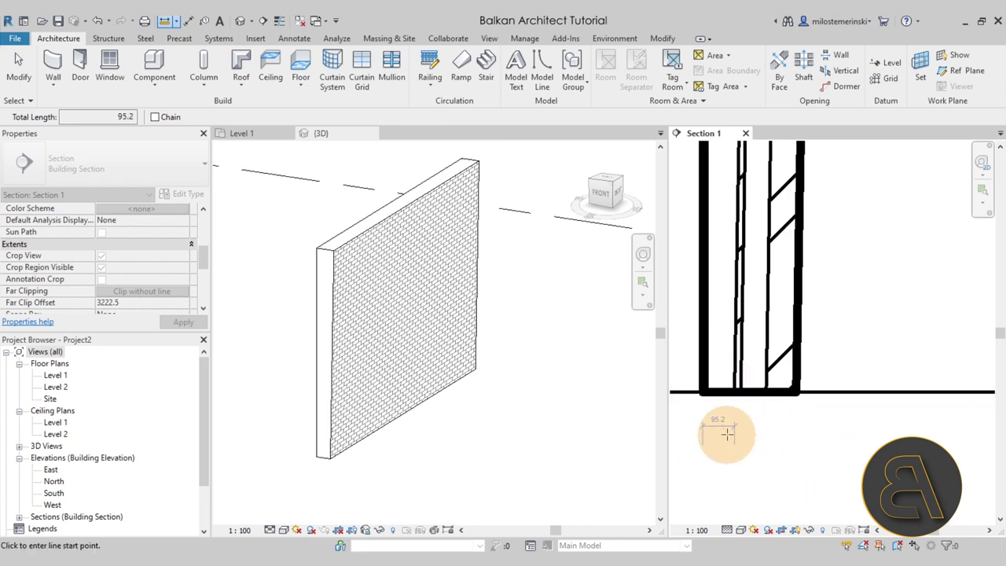
{"action": "key", "text": "Escape"}
{"action": "scroll", "coordinate": [759, 416], "scroll_direction": "down", "scroll_amount": 3}
{"action": "middle_click_drag", "start_coordinate": [829, 336], "coordinate": [718, 291]}
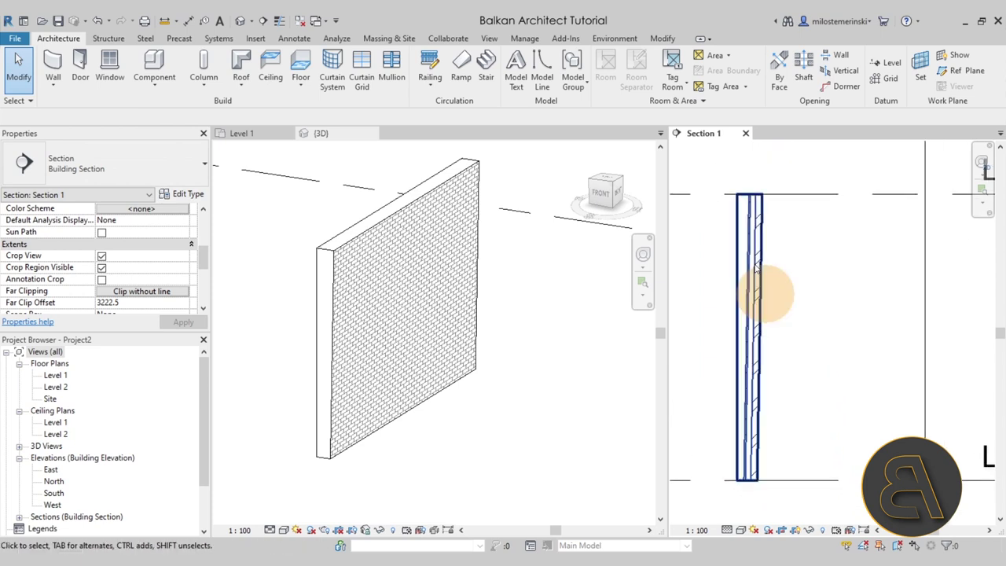
Step: Set the wall type's Width Measured At parameter to Base and apply the change
{"action": "left_click", "coordinate": [742, 212]}
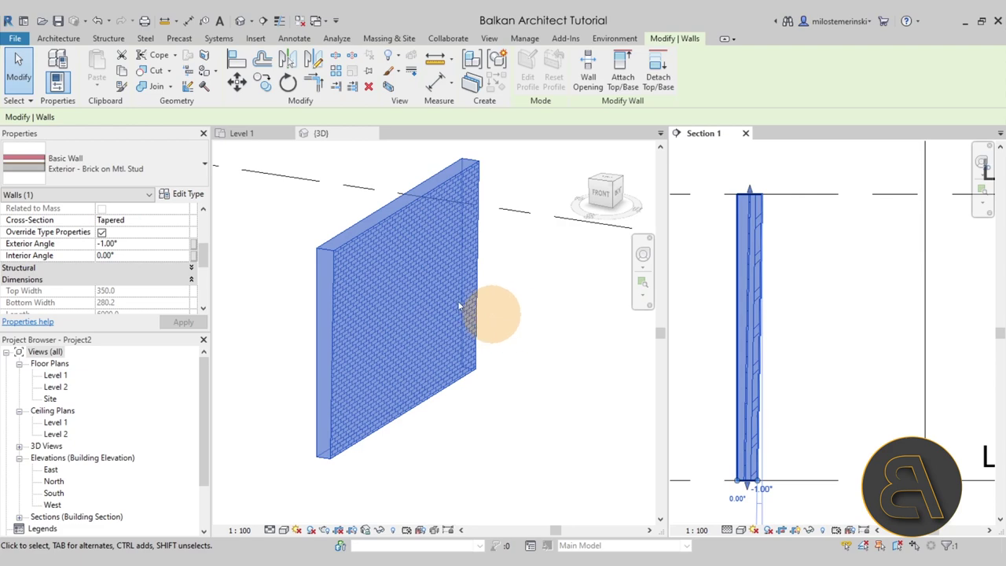
{"action": "left_click", "coordinate": [183, 196]}
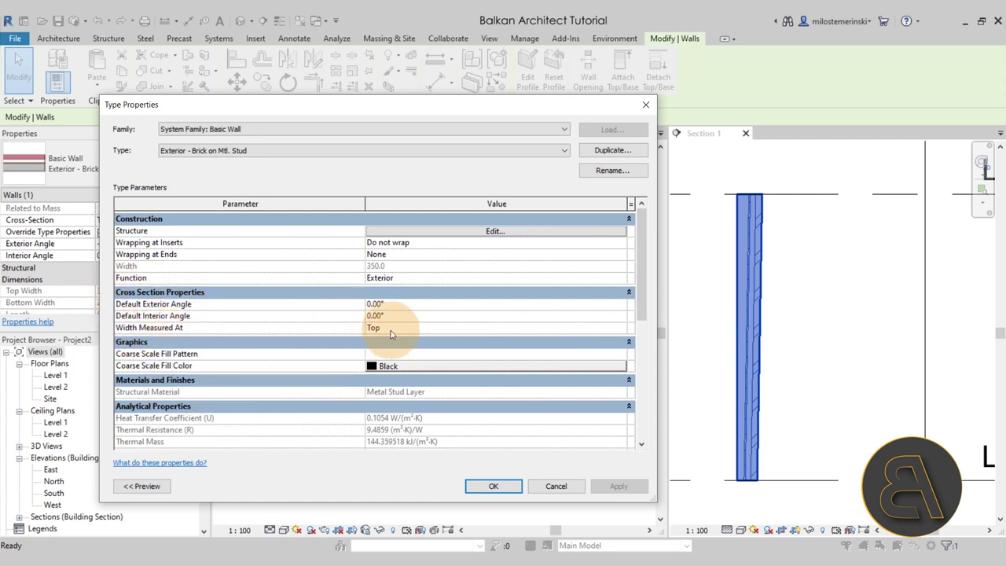
{"action": "left_click", "coordinate": [621, 329]}
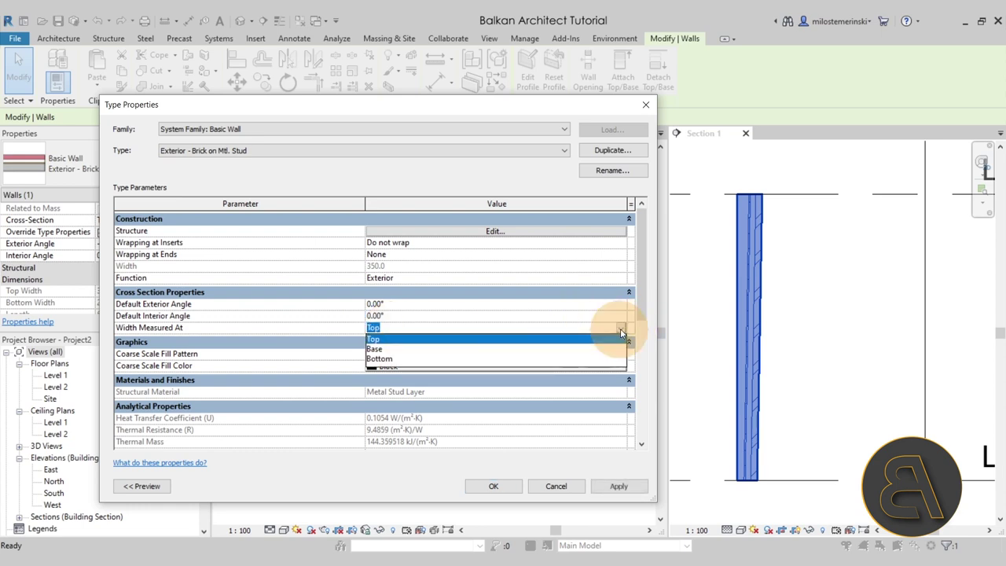
{"action": "left_click", "coordinate": [378, 350]}
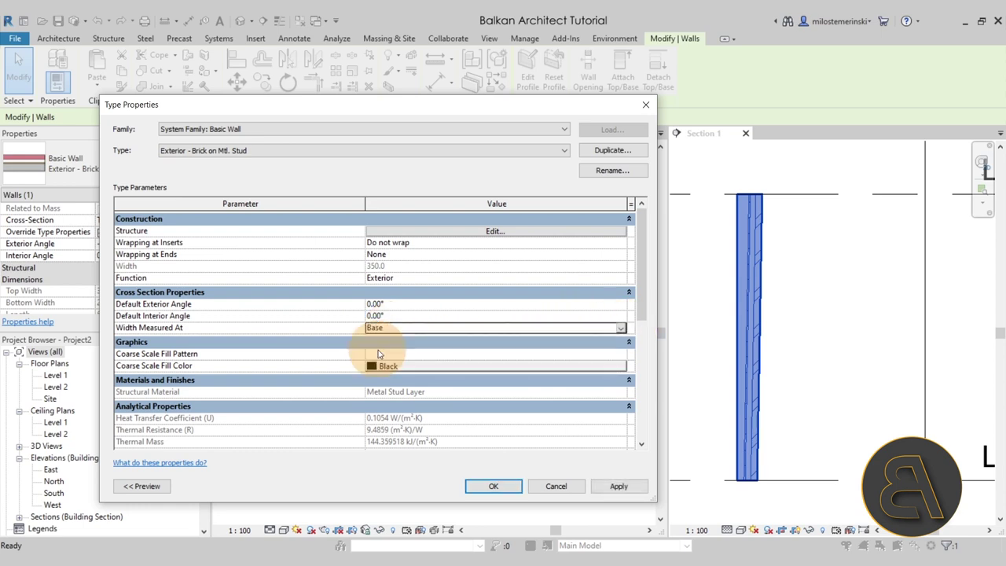
{"action": "left_click", "coordinate": [617, 486]}
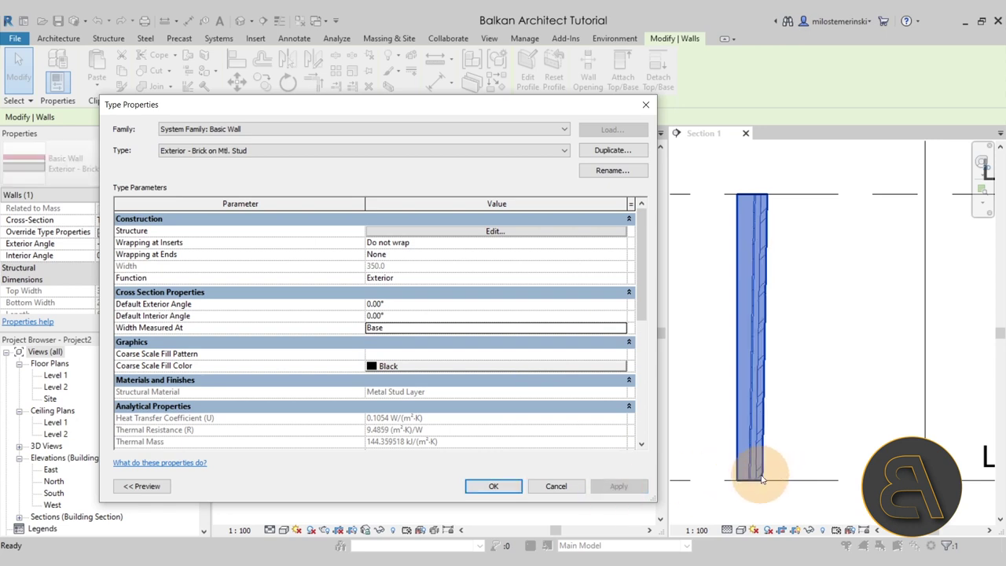
Step: Set the wall type's Width Measured At parameter to Top and apply the change
{"action": "left_click", "coordinate": [621, 329]}
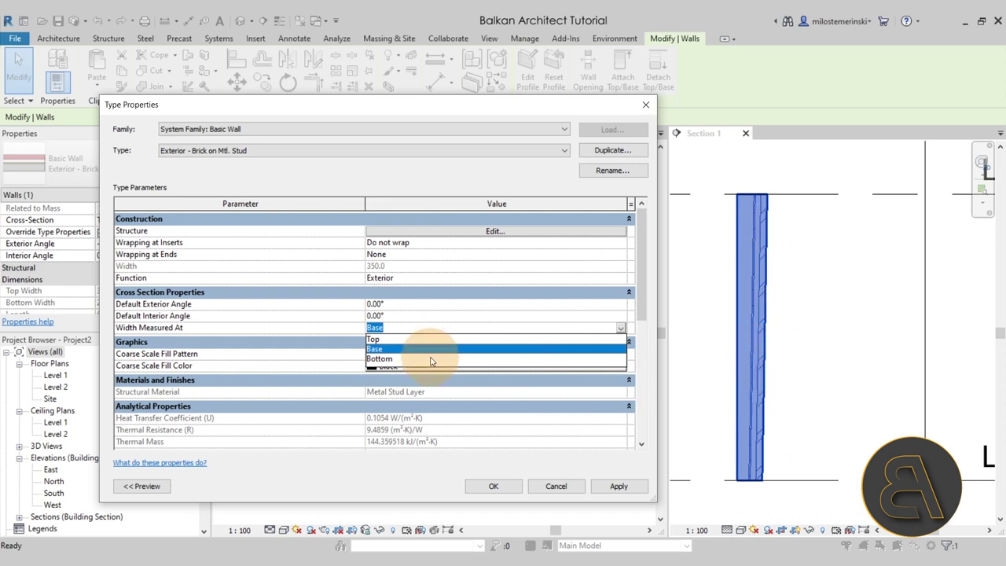
{"action": "left_click", "coordinate": [405, 339]}
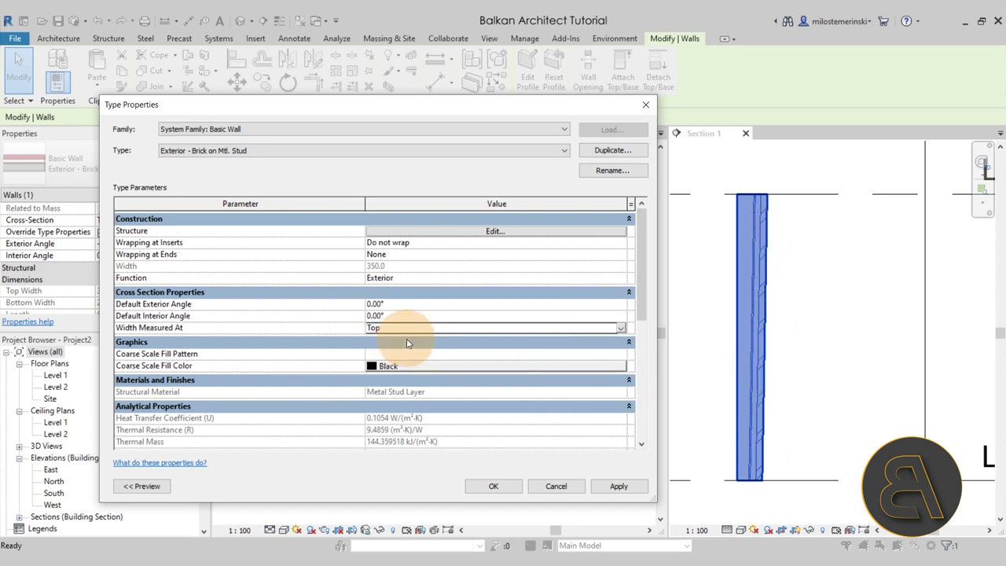
{"action": "left_click", "coordinate": [619, 486]}
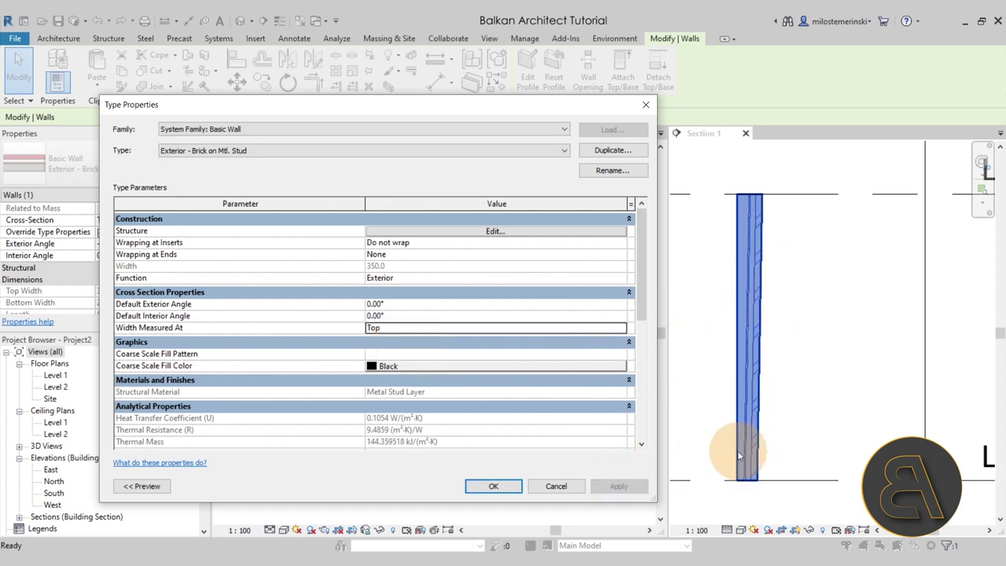
Step: Switch the wall type's Width Measured At parameter back to Base, accept the type properties and deselect the wall
{"action": "left_click", "coordinate": [620, 331]}
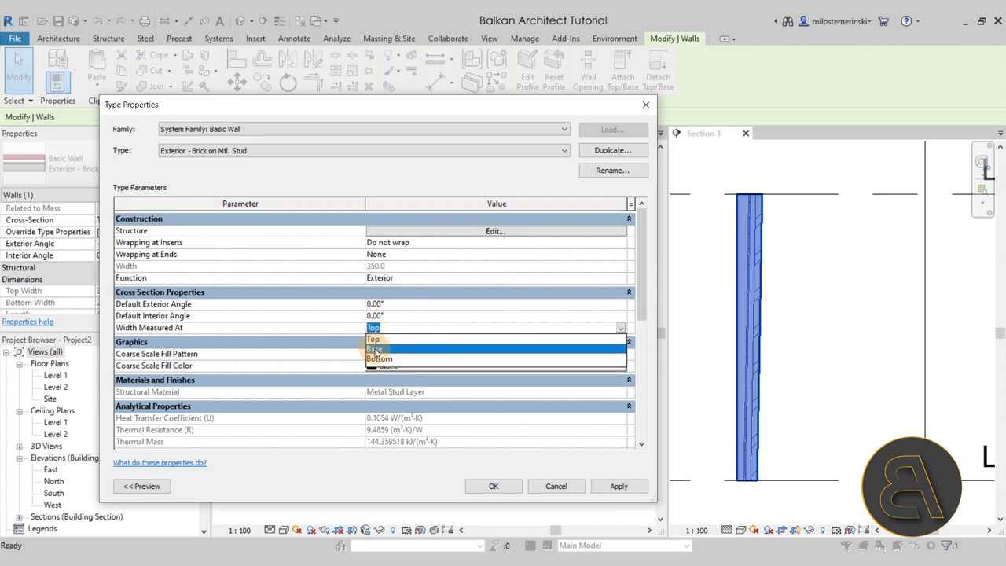
{"action": "left_click", "coordinate": [370, 350]}
{"action": "left_click", "coordinate": [617, 487]}
{"action": "left_click", "coordinate": [494, 485]}
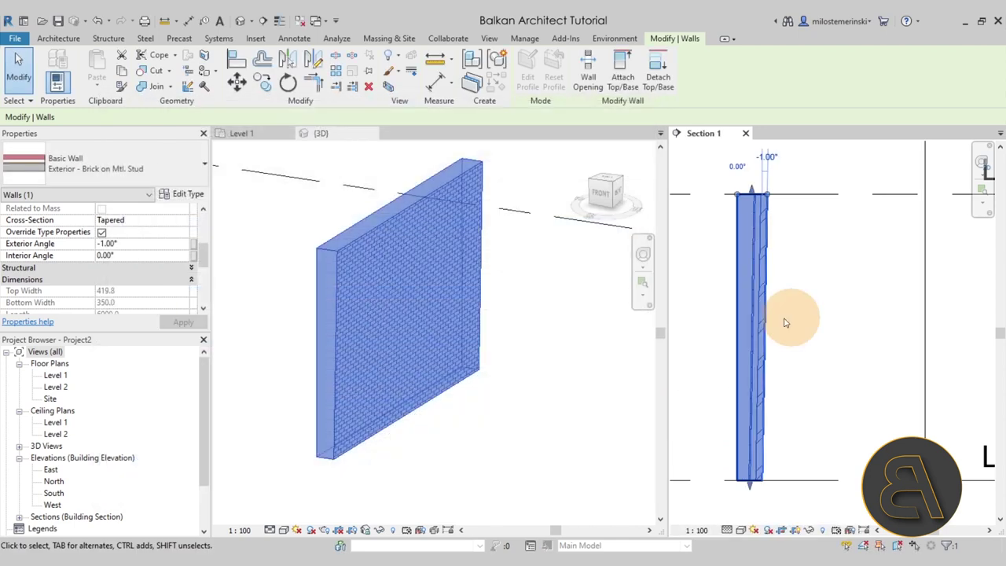
{"action": "left_click", "coordinate": [813, 324]}
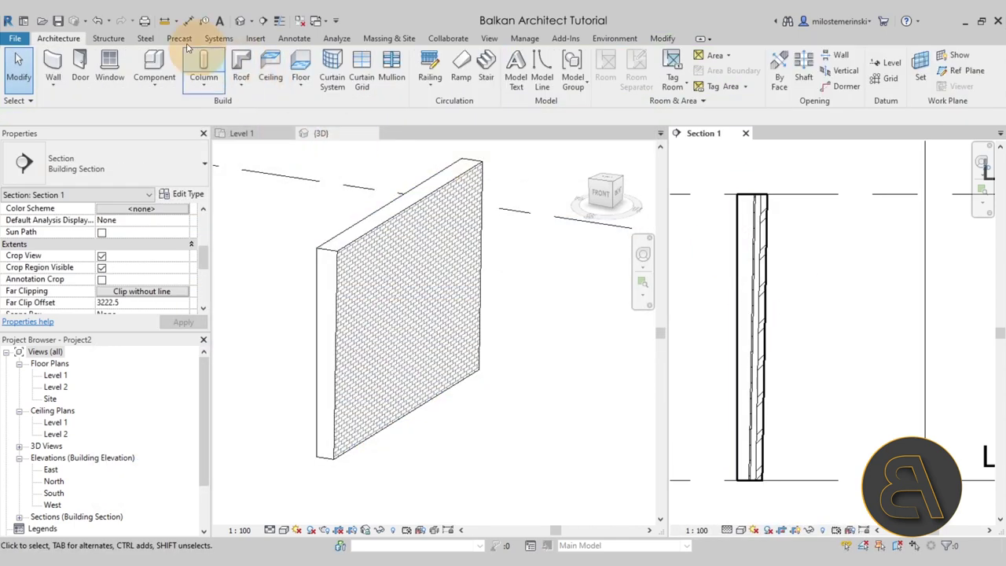
Step: Measure the variable-thickness layer at the wall's bottom in Section 1 with the width measured at Base
{"action": "left_click", "coordinate": [165, 21]}
{"action": "scroll", "coordinate": [774, 480], "scroll_direction": "up", "scroll_amount": 4}
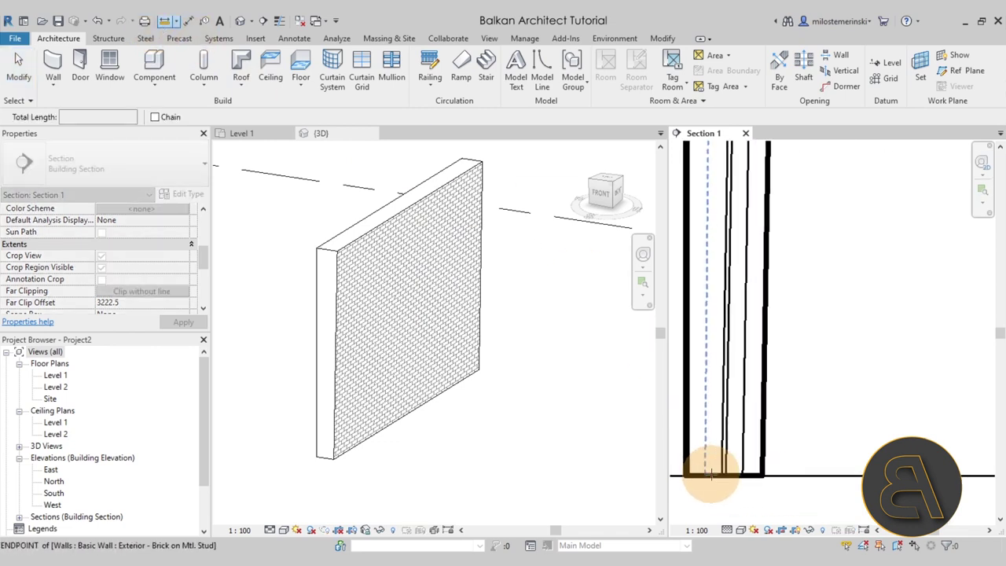
{"action": "scroll", "coordinate": [709, 473], "scroll_direction": "up", "scroll_amount": 2}
{"action": "left_click", "coordinate": [684, 474]}
{"action": "left_click", "coordinate": [723, 474]}
Step: Measure the variable-thickness layer at the top of the wall in Section 1 with the width measured at Base
{"action": "scroll", "coordinate": [702, 426], "scroll_direction": "down", "scroll_amount": 3}
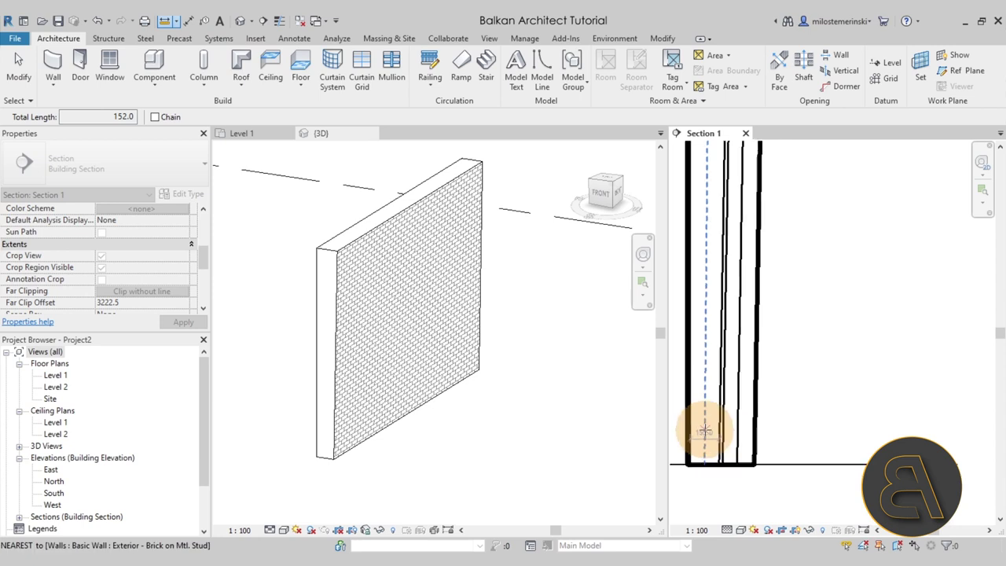
{"action": "scroll", "coordinate": [736, 298], "scroll_direction": "up", "scroll_amount": 3}
{"action": "scroll", "coordinate": [730, 205], "scroll_direction": "up", "scroll_amount": 2}
{"action": "middle_click_drag", "start_coordinate": [696, 202], "coordinate": [763, 218]}
{"action": "scroll", "coordinate": [763, 218], "scroll_direction": "up", "scroll_amount": 2}
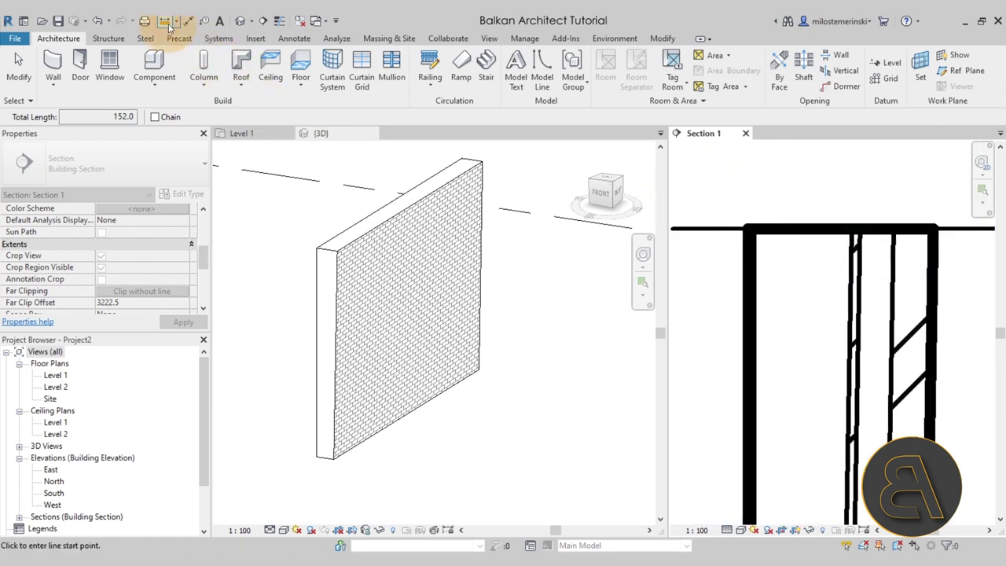
{"action": "left_click", "coordinate": [759, 229]}
{"action": "left_click", "coordinate": [840, 229]}
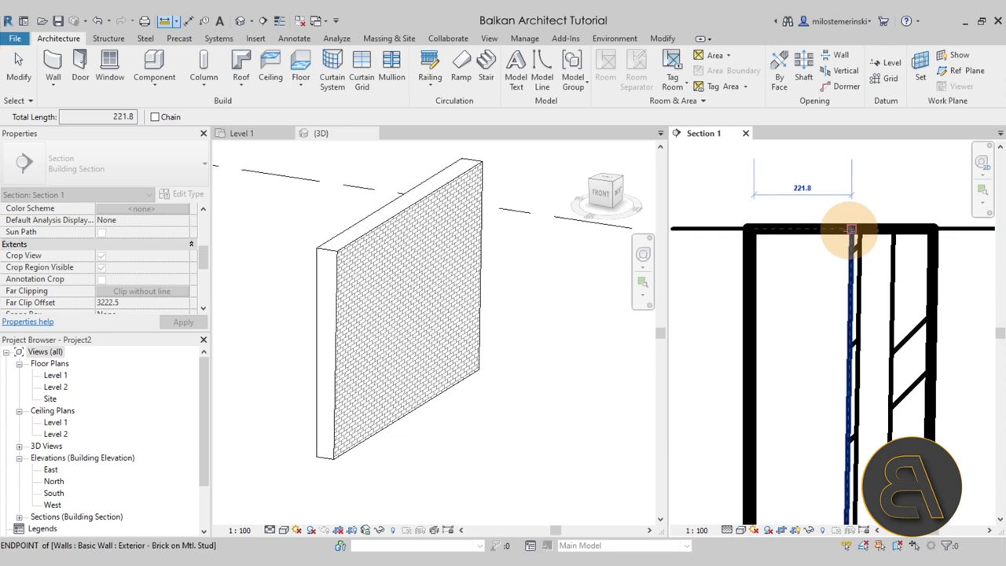
{"action": "left_click", "coordinate": [852, 229]}
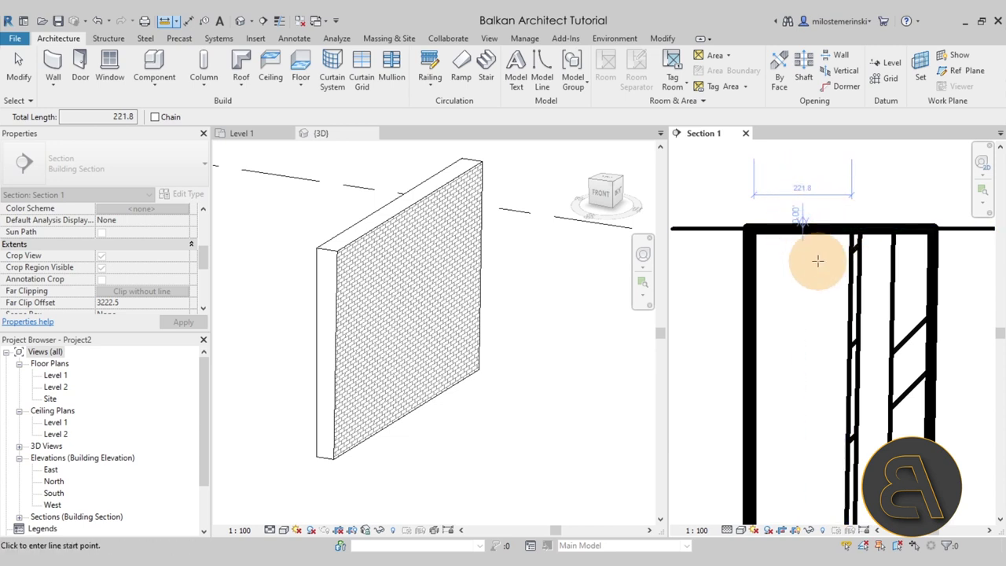
{"action": "scroll", "coordinate": [782, 330], "scroll_direction": "down", "scroll_amount": 2}
{"action": "scroll", "coordinate": [770, 366], "scroll_direction": "down", "scroll_amount": 1}
{"action": "middle_click_drag", "start_coordinate": [770, 366], "coordinate": [756, 298]}
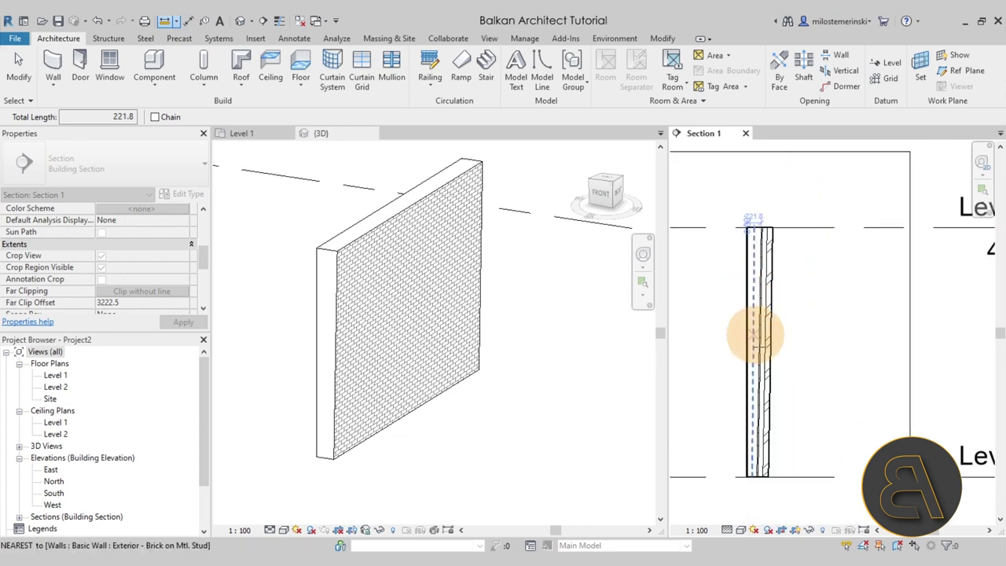
{"action": "key", "text": "Escape"}
Step: Set the tapered wall's exterior angle to 1°
{"action": "left_click", "coordinate": [753, 381]}
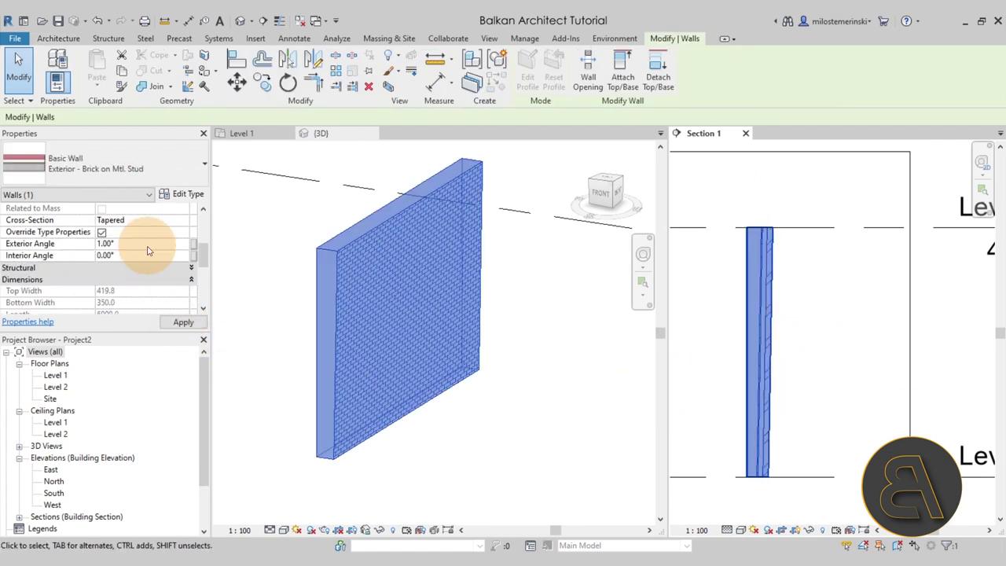
{"action": "left_click", "coordinate": [825, 370]}
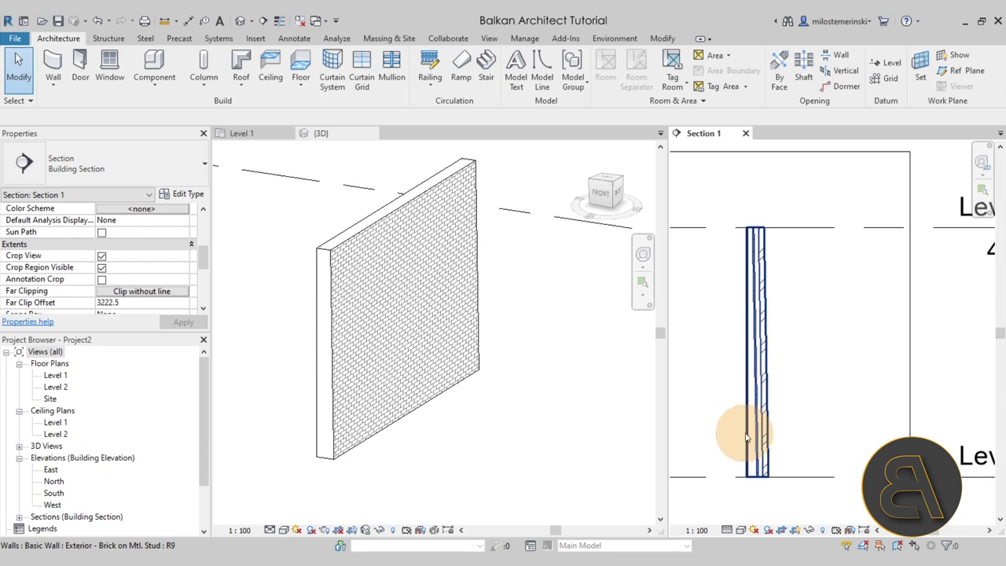
Step: Set the wall type's Width Measured At parameter to Bottom and apply the change
{"action": "left_click", "coordinate": [362, 235]}
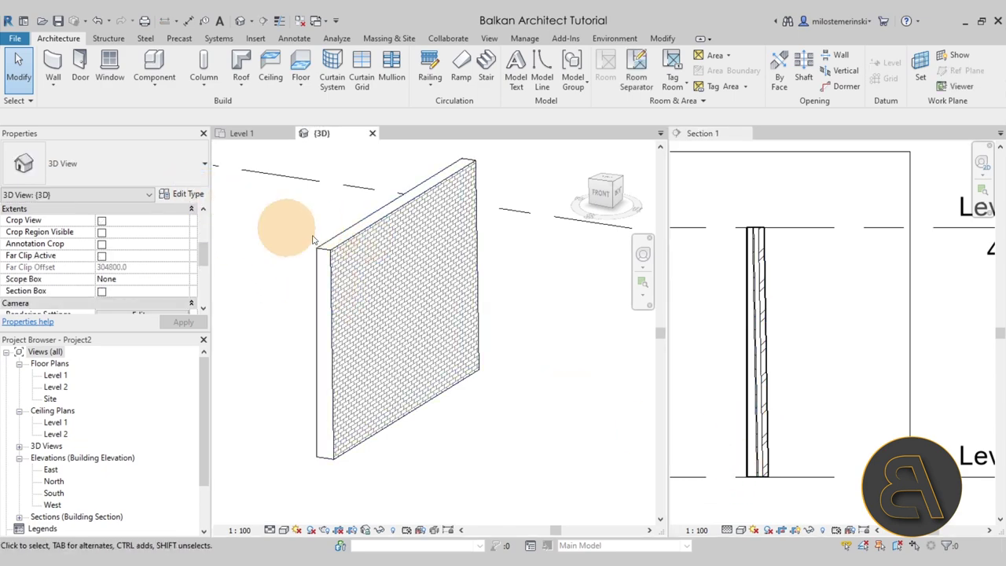
{"action": "left_click", "coordinate": [330, 250]}
{"action": "left_click", "coordinate": [189, 194]}
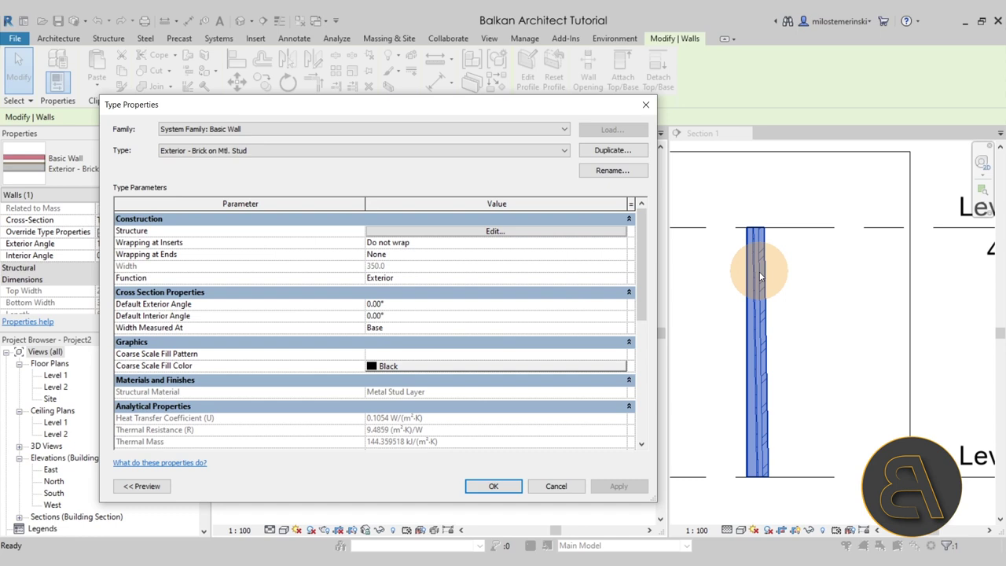
{"action": "left_click", "coordinate": [620, 327]}
{"action": "left_click", "coordinate": [380, 359]}
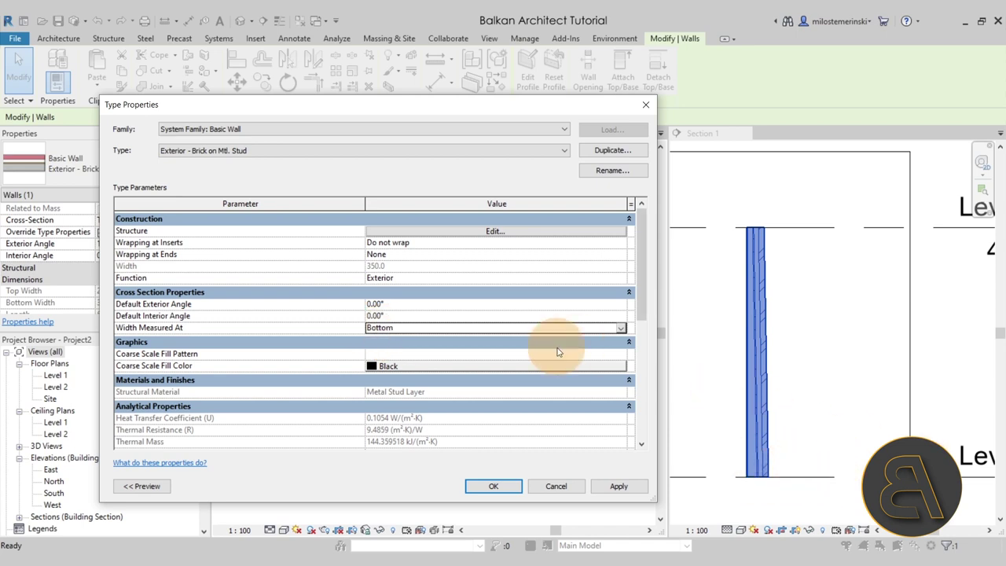
{"action": "left_click", "coordinate": [618, 486]}
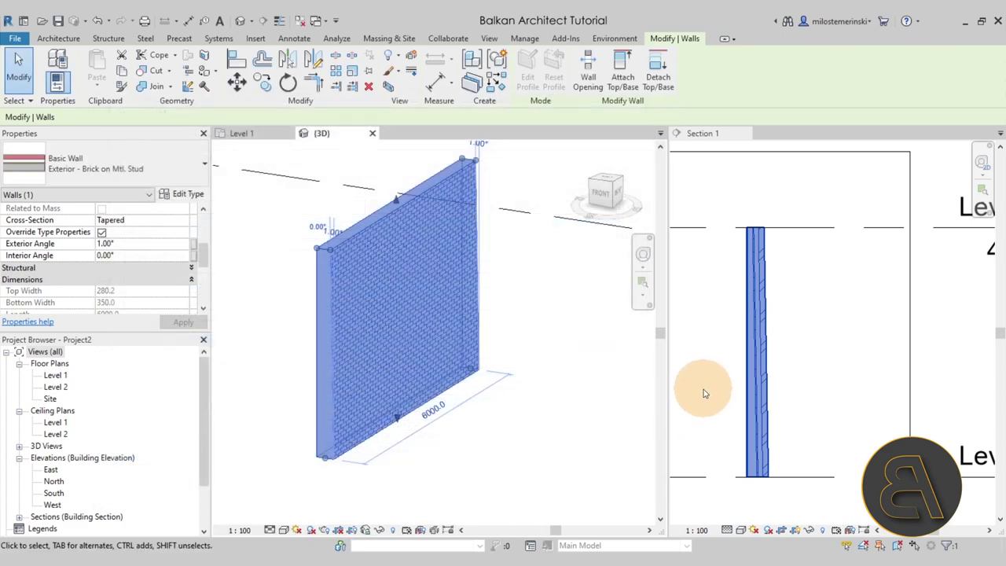
Step: Stretch the wall's lower end down below Level 1 in Section 1, keeping it just above the crop boundary
{"action": "left_click", "coordinate": [756, 427]}
{"action": "middle_click_drag", "start_coordinate": [757, 426], "coordinate": [739, 346]}
{"action": "left_click_drag", "start_coordinate": [739, 345], "coordinate": [741, 398]}
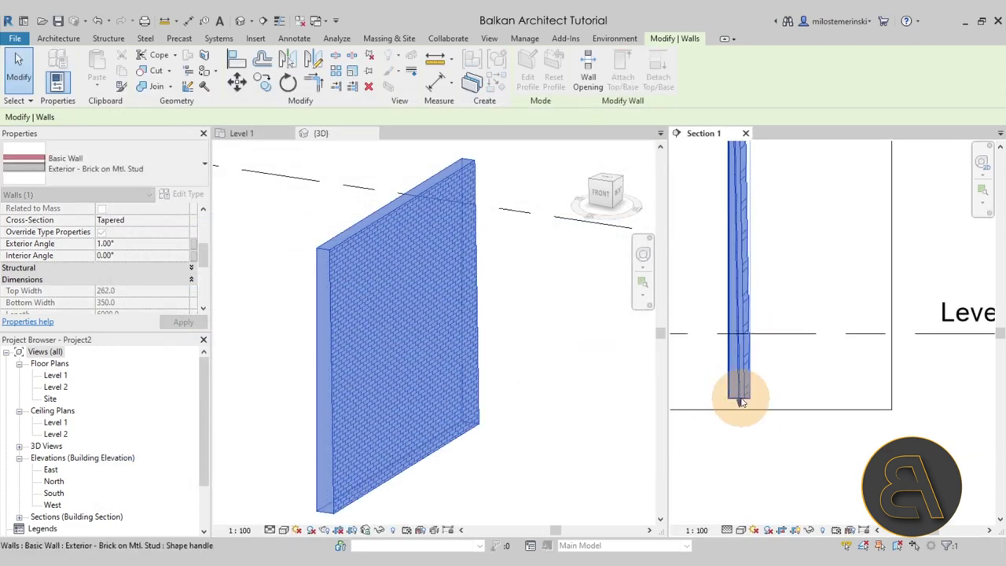
{"action": "left_click", "coordinate": [782, 393]}
Step: Measure the variable-thickness layer at the extended wall's bottom and at Level 1 with the width measured at Bottom
{"action": "scroll", "coordinate": [783, 353], "scroll_direction": "down", "scroll_amount": 2}
{"action": "scroll", "coordinate": [800, 351], "scroll_direction": "up", "scroll_amount": 2}
{"action": "left_click", "coordinate": [278, 24]}
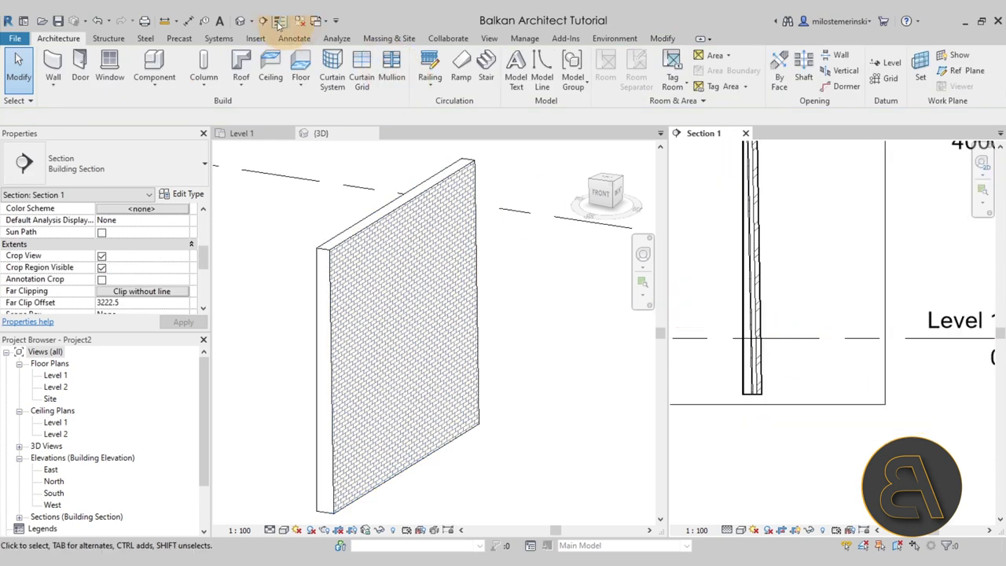
{"action": "left_click", "coordinate": [168, 22]}
{"action": "scroll", "coordinate": [730, 332], "scroll_direction": "up", "scroll_amount": 3}
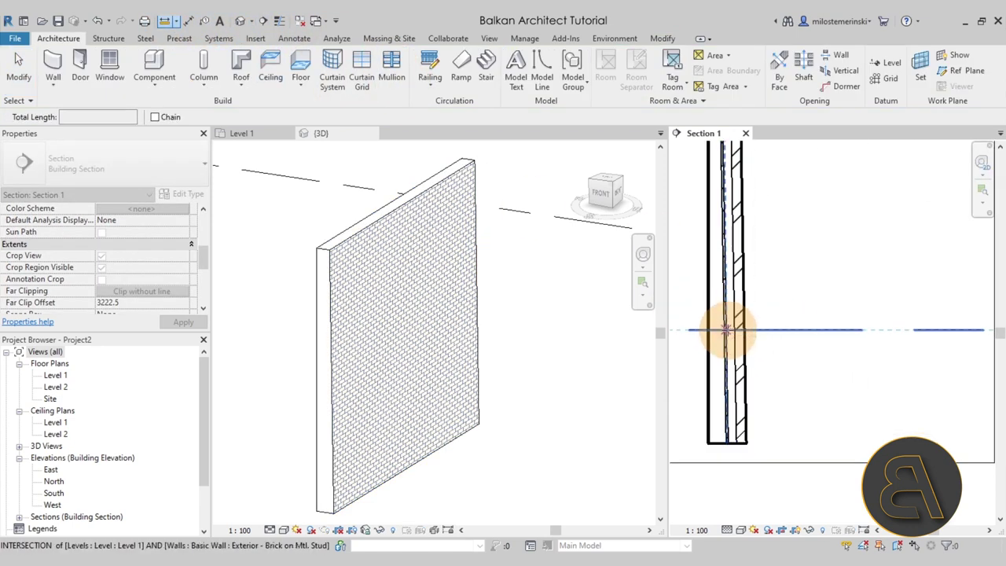
{"action": "scroll", "coordinate": [714, 437], "scroll_direction": "up", "scroll_amount": 3}
{"action": "left_click", "coordinate": [705, 441]}
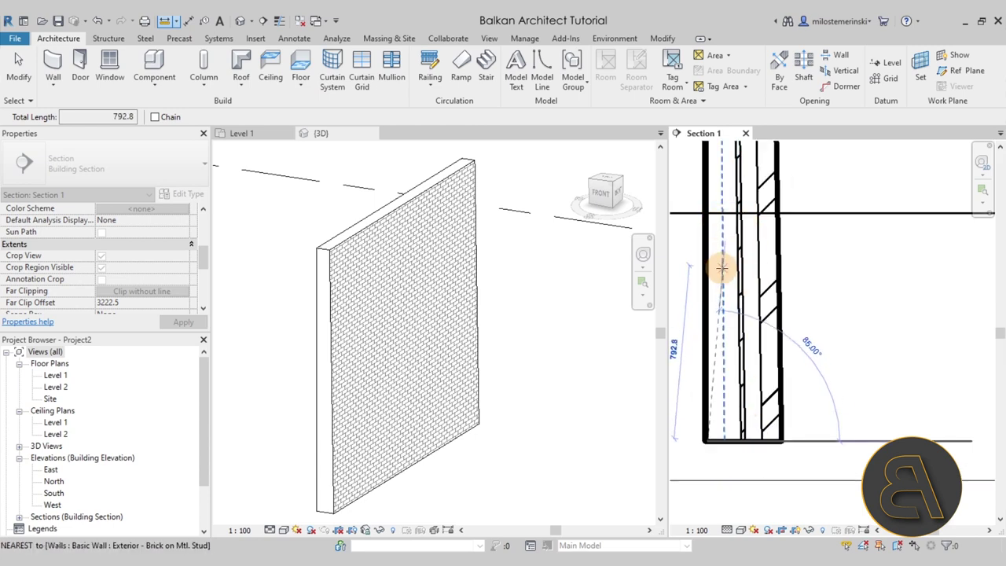
{"action": "left_click", "coordinate": [706, 213]}
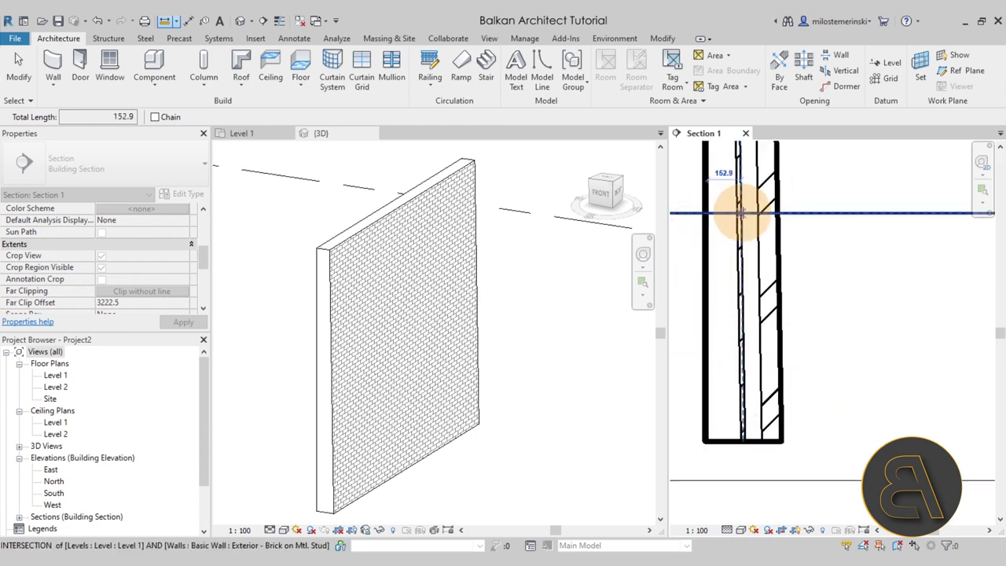
{"action": "left_click", "coordinate": [733, 210]}
{"action": "scroll", "coordinate": [746, 235], "scroll_direction": "down", "scroll_amount": 2}
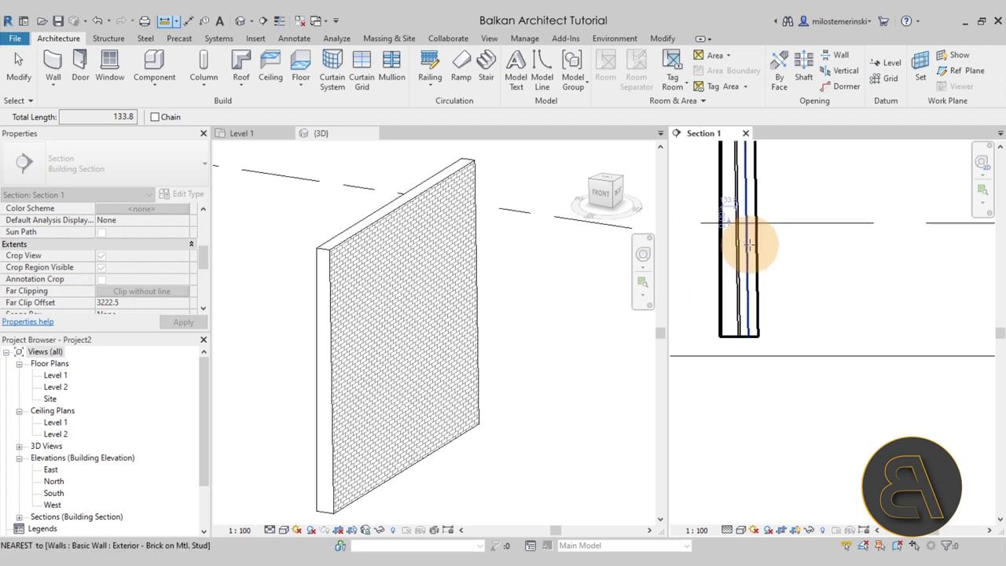
{"action": "scroll", "coordinate": [748, 245], "scroll_direction": "down", "scroll_amount": 4}
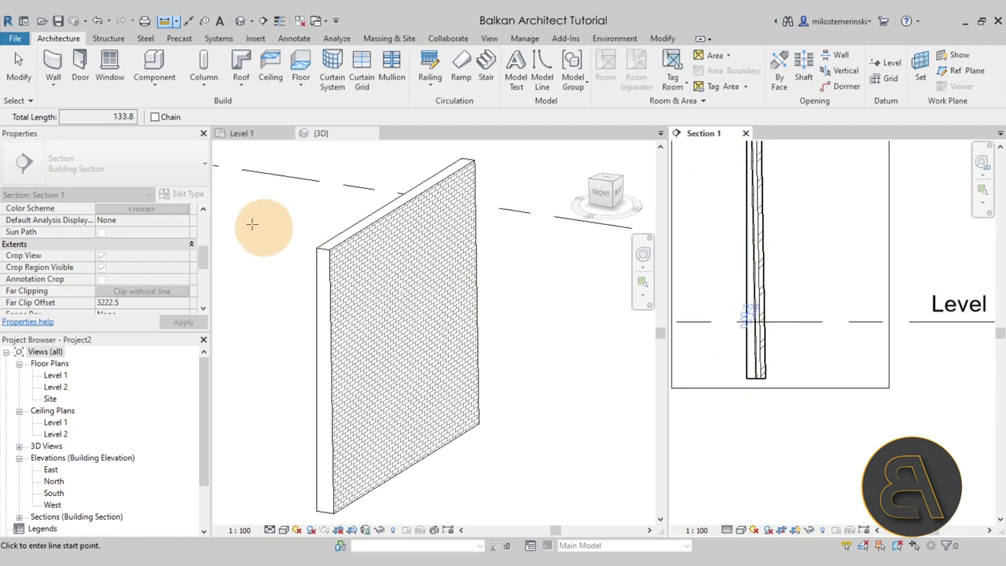
{"action": "left_click", "coordinate": [30, 72]}
Step: Set the extended wall type's Width Measured At parameter to Base, apply it and close the type properties
{"action": "left_click", "coordinate": [419, 199]}
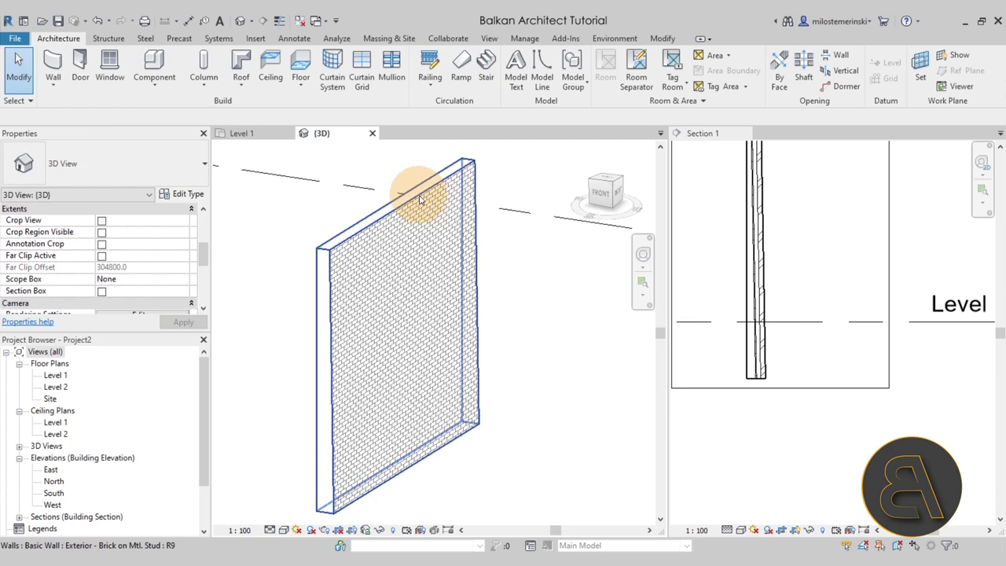
{"action": "left_click", "coordinate": [348, 224]}
{"action": "left_click", "coordinate": [203, 196]}
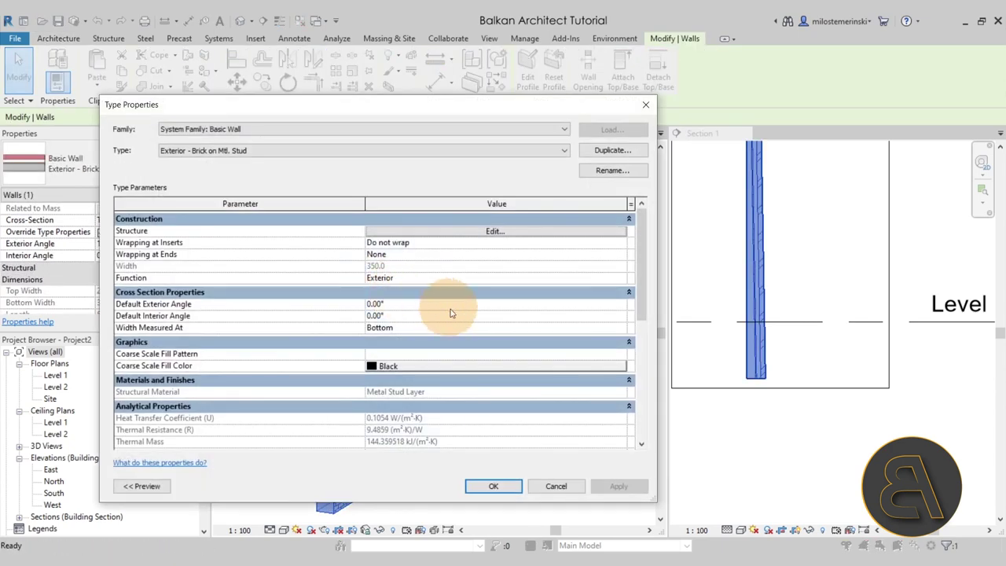
{"action": "left_click", "coordinate": [621, 329]}
{"action": "left_click", "coordinate": [410, 356]}
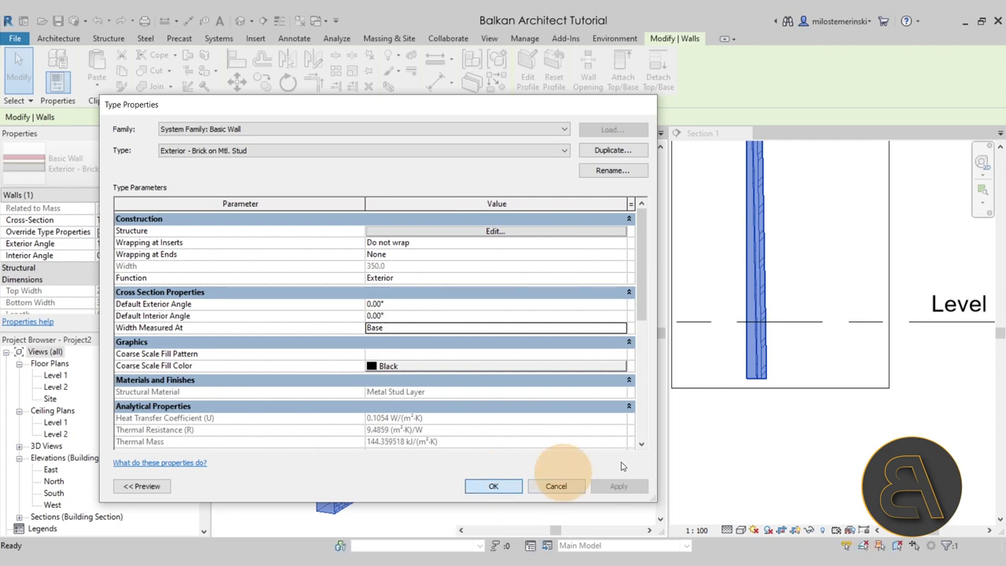
{"action": "left_click", "coordinate": [556, 485]}
Step: Measure the extended wall's variable-thickness layer at Level 1 in Section 1 with the width measured at Base
{"action": "scroll", "coordinate": [856, 331], "scroll_direction": "up", "scroll_amount": 3}
{"action": "scroll", "coordinate": [875, 321], "scroll_direction": "up", "scroll_amount": 3}
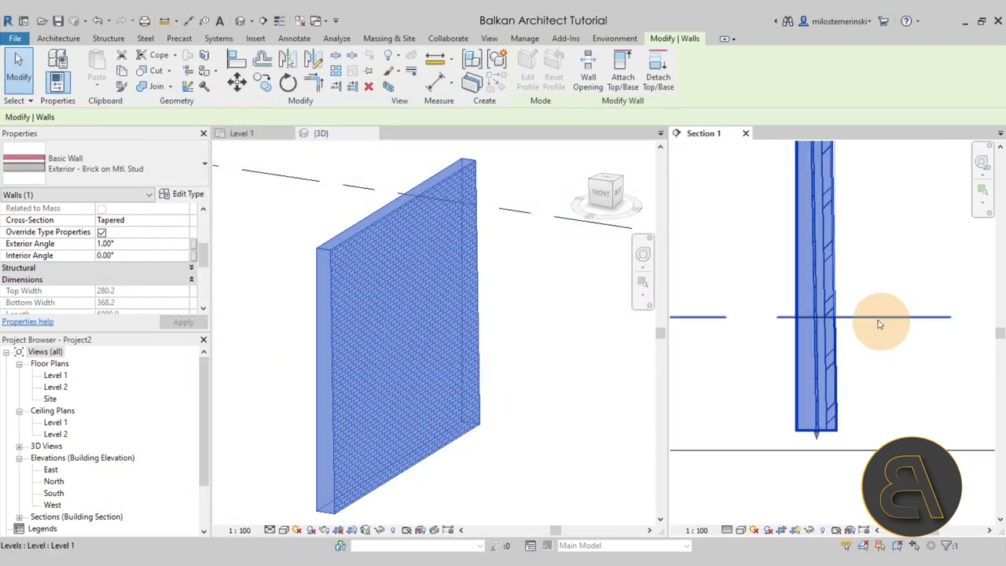
{"action": "left_click", "coordinate": [164, 21]}
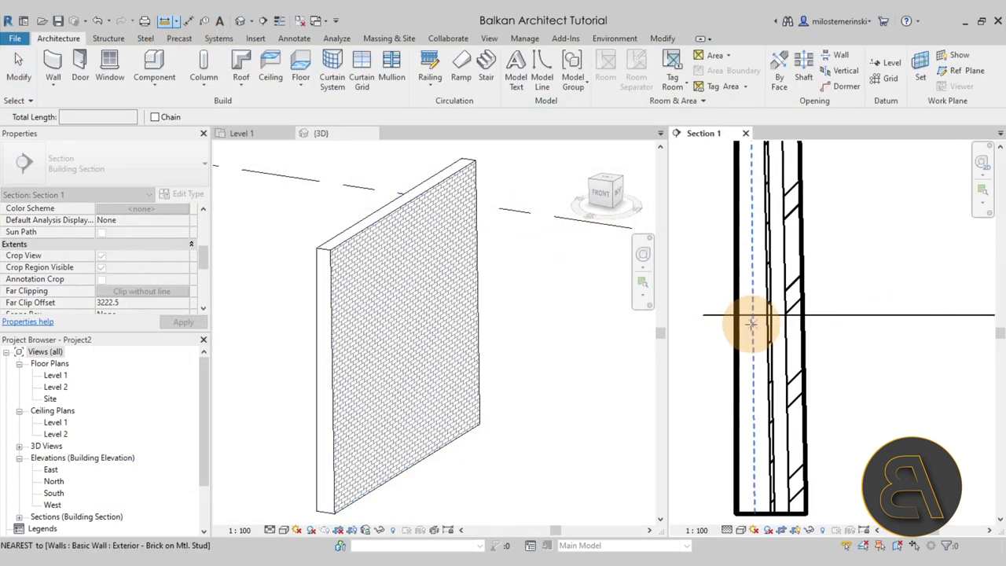
{"action": "left_click", "coordinate": [738, 315]}
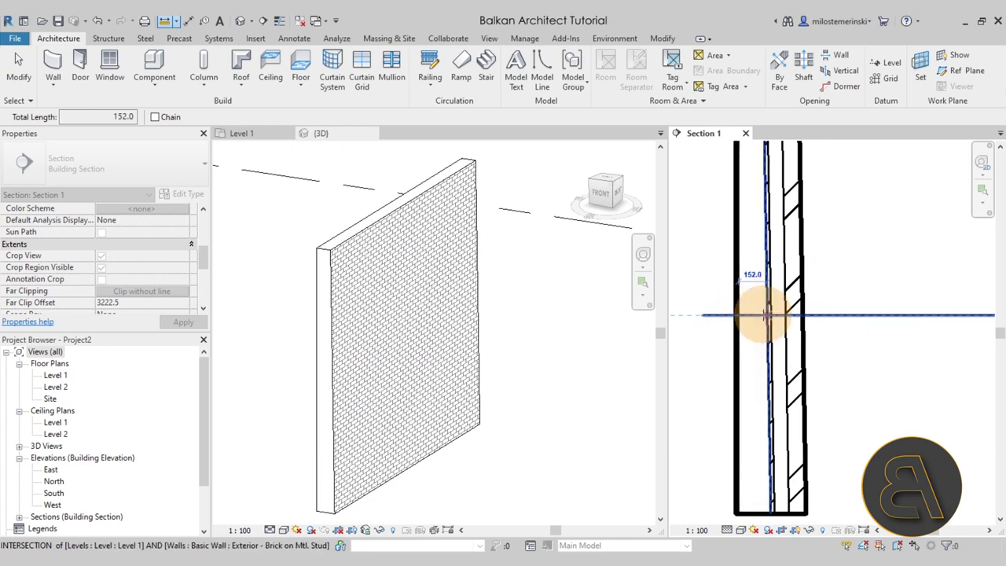
{"action": "key", "text": "Escape"}
{"action": "key", "text": "Escape"}
Step: Measure the variable-thickness layer at the extended wall's bottom end with the width measured at Base
{"action": "middle_click_drag", "start_coordinate": [741, 480], "coordinate": [737, 336]}
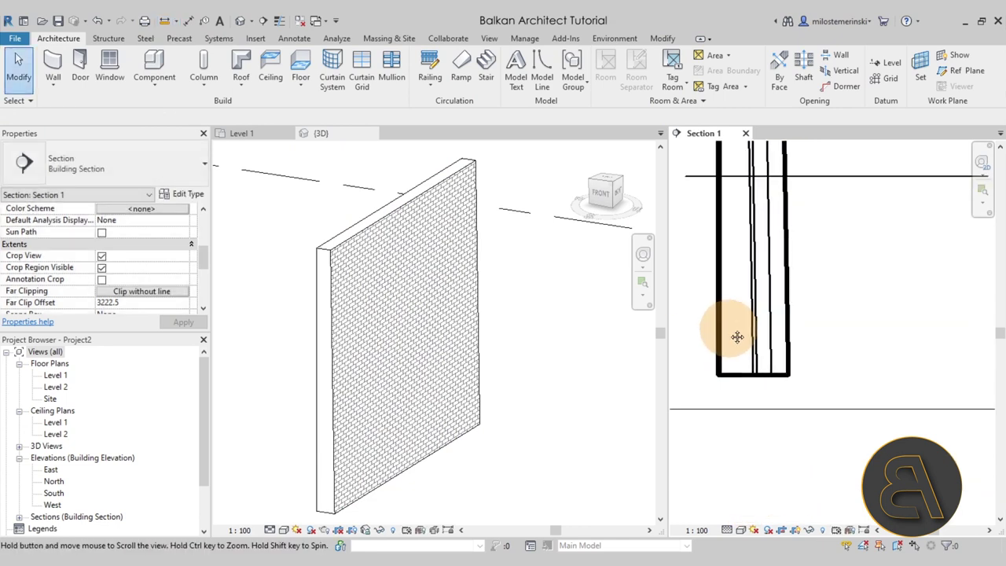
{"action": "left_click", "coordinate": [166, 21]}
{"action": "left_click", "coordinate": [720, 374]}
{"action": "left_click", "coordinate": [752, 374]}
{"action": "key", "text": "Escape"}
{"action": "key", "text": "Escape"}
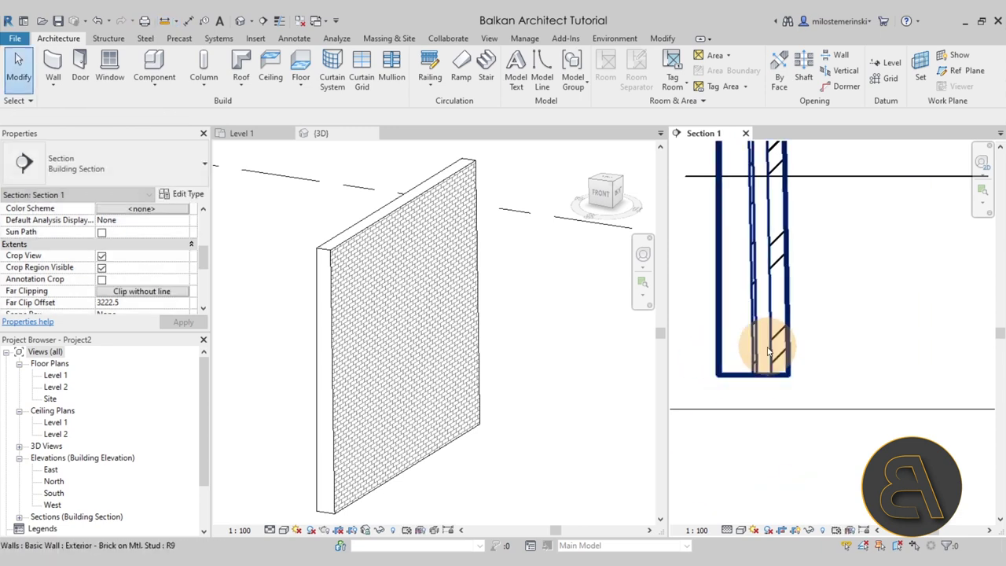
Step: Shorten the extended wall in Section 1 so its bottom end sits back on Level 1
{"action": "scroll", "coordinate": [762, 366], "scroll_direction": "down", "scroll_amount": 5}
{"action": "scroll", "coordinate": [770, 354], "scroll_direction": "down", "scroll_amount": 1}
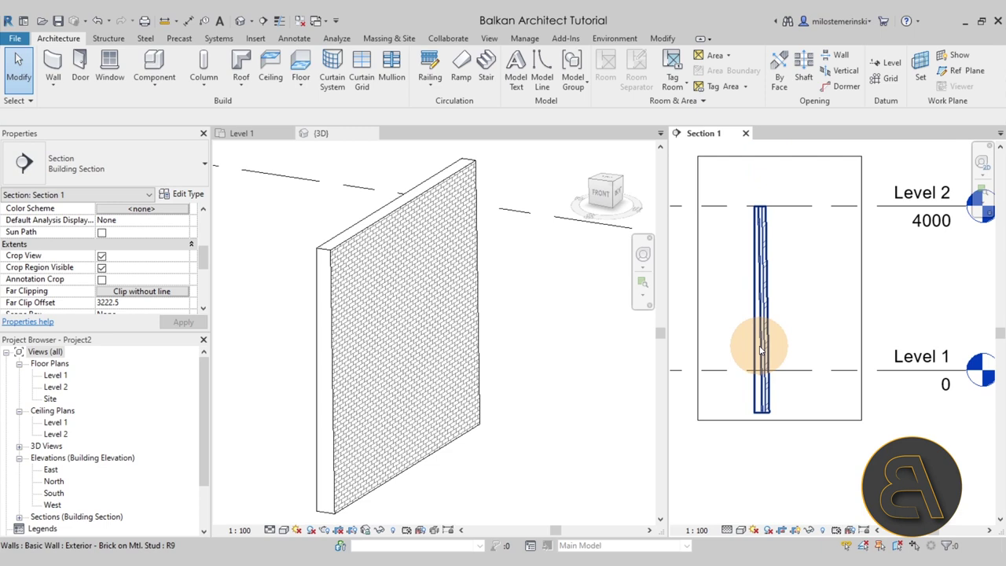
{"action": "left_click", "coordinate": [761, 370]}
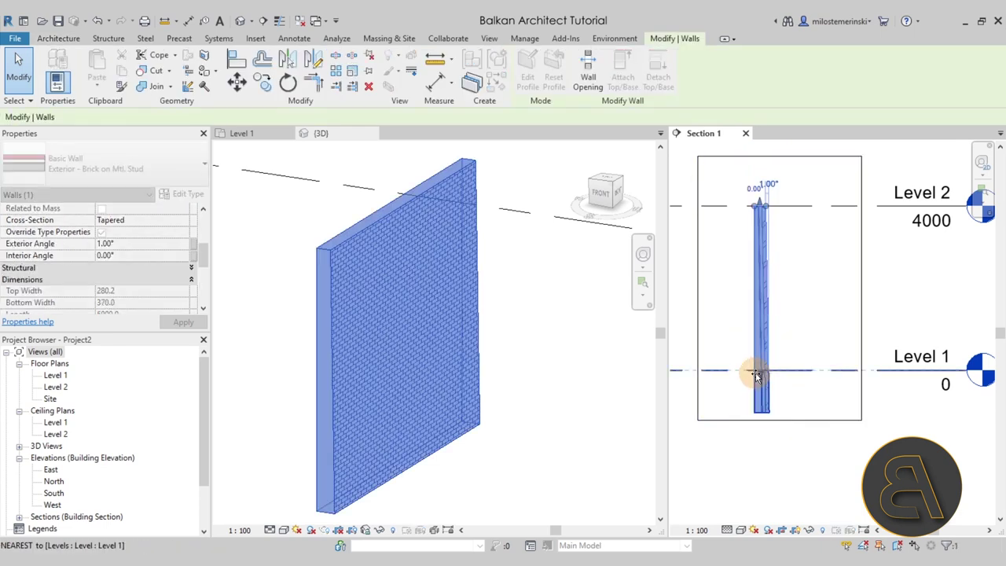
{"action": "left_click_drag", "start_coordinate": [754, 376], "coordinate": [755, 377]}
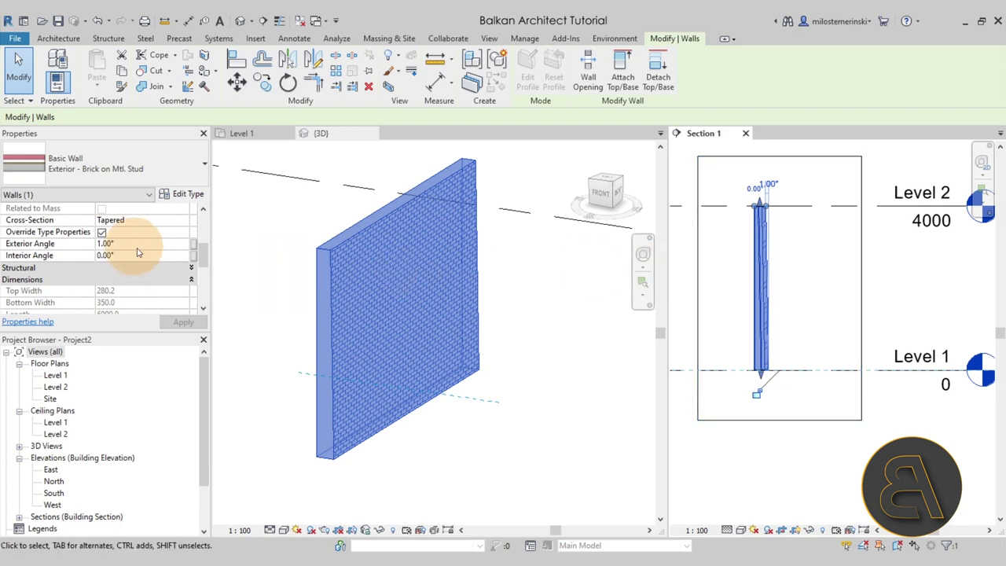
Step: Set the wall type's Width Measured At parameter to Top, apply it and close the type properties
{"action": "left_click", "coordinate": [187, 193]}
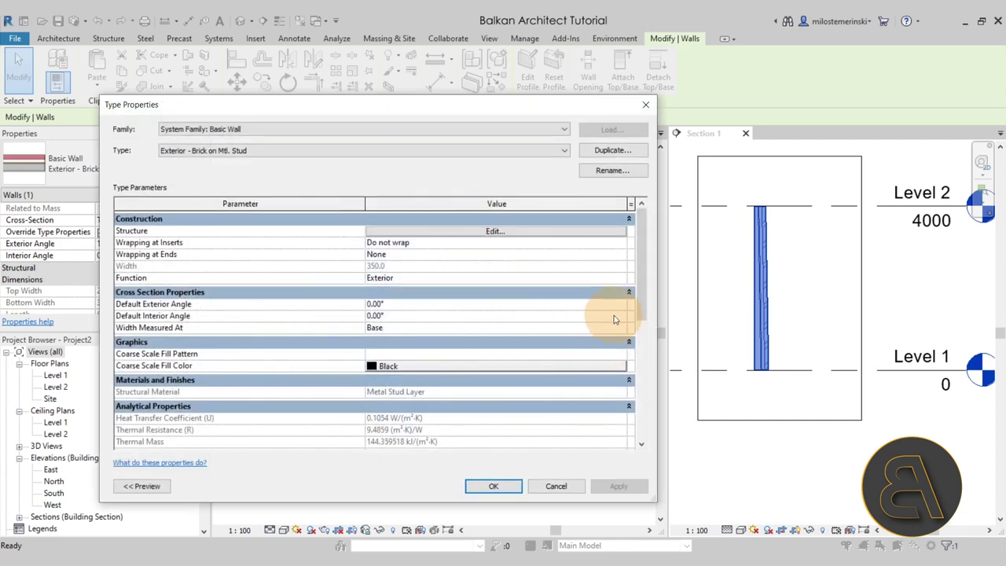
{"action": "left_click", "coordinate": [619, 328]}
{"action": "left_click", "coordinate": [389, 351]}
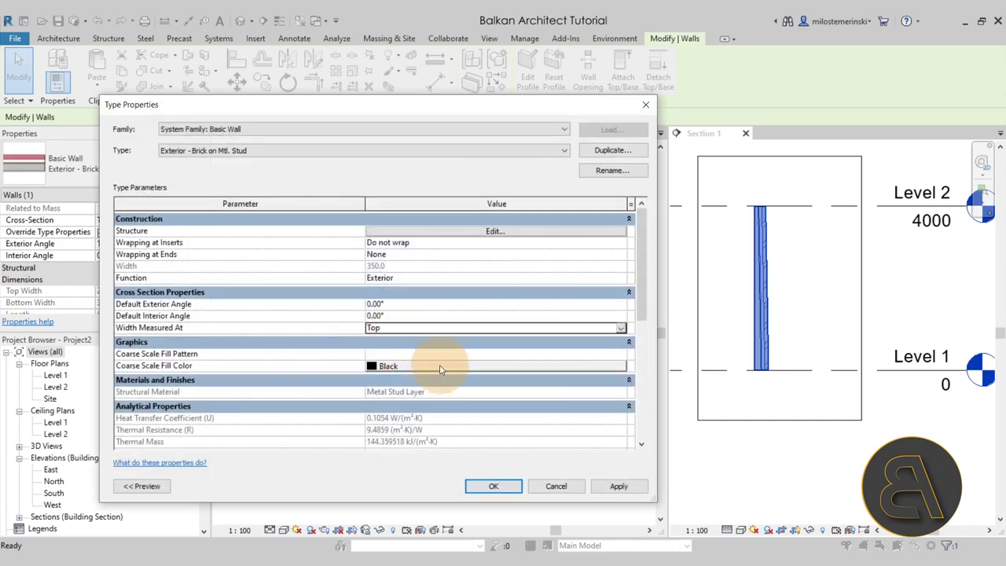
{"action": "left_click", "coordinate": [624, 486]}
{"action": "left_click", "coordinate": [494, 486]}
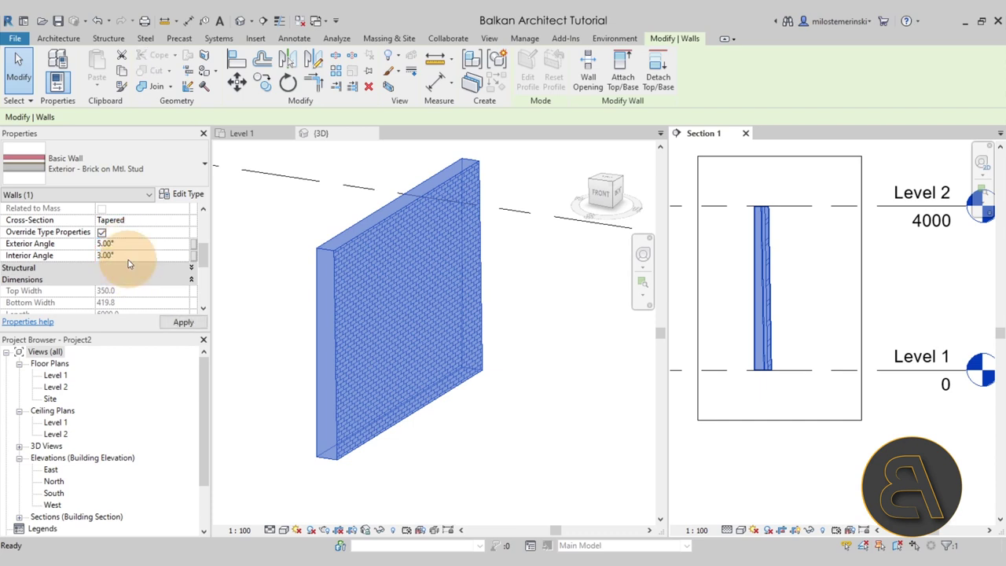
Step: Set the tapered wall's Exterior Angle to 5.00° and Interior Angle to 3.00°, and deselect the wall
{"action": "left_click", "coordinate": [183, 322]}
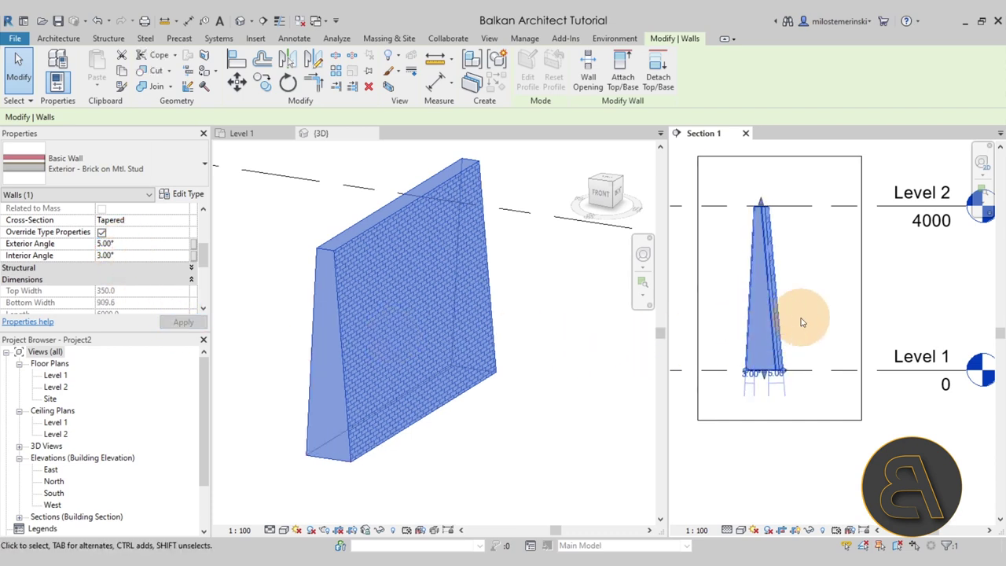
{"action": "left_click", "coordinate": [803, 319]}
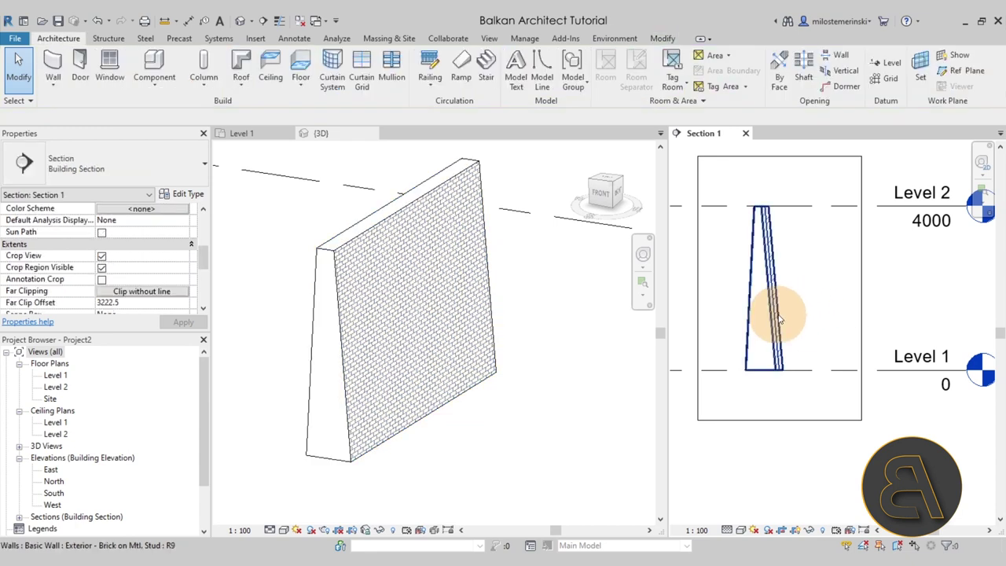
{"action": "left_click", "coordinate": [468, 400]}
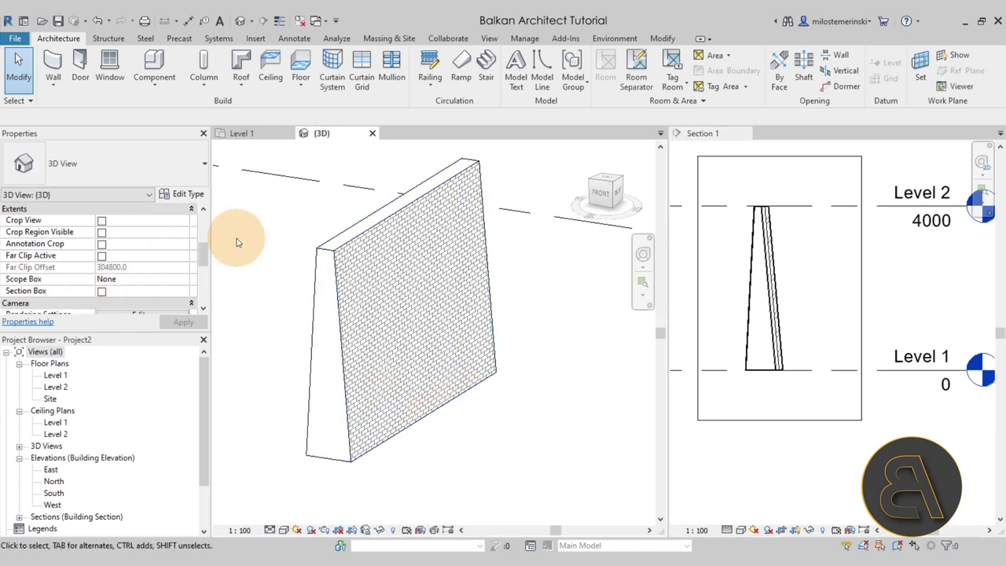
Step: Start a new wall in the 3D view and browse the wall types offered for the Vertical cross-section
{"action": "scroll", "coordinate": [385, 296], "scroll_direction": "down", "scroll_amount": 4}
{"action": "middle_click_drag", "start_coordinate": [337, 327], "coordinate": [415, 330]}
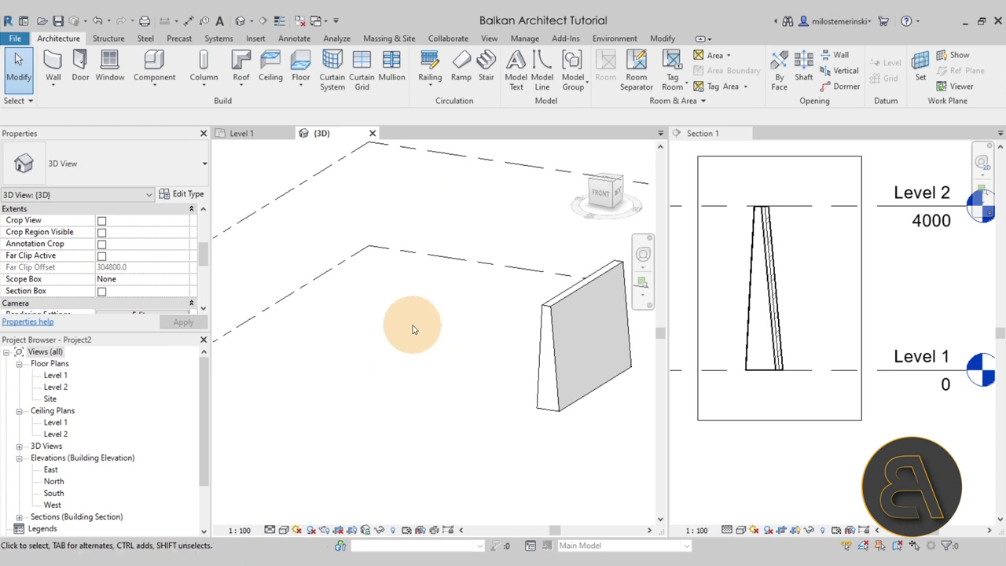
{"action": "left_click", "coordinate": [53, 67]}
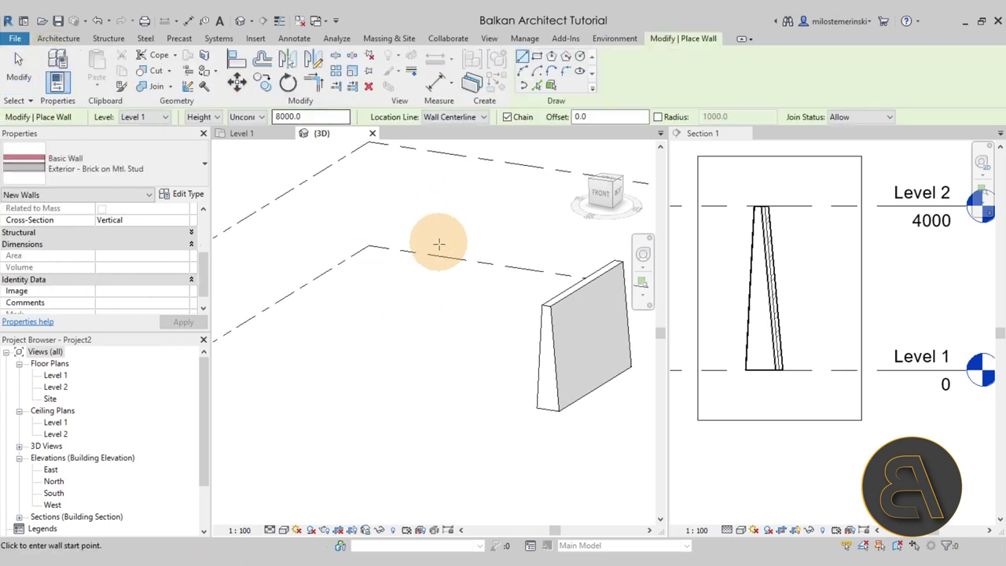
{"action": "scroll", "coordinate": [146, 292], "scroll_direction": "up", "scroll_amount": 2}
{"action": "scroll", "coordinate": [149, 289], "scroll_direction": "down", "scroll_amount": 1}
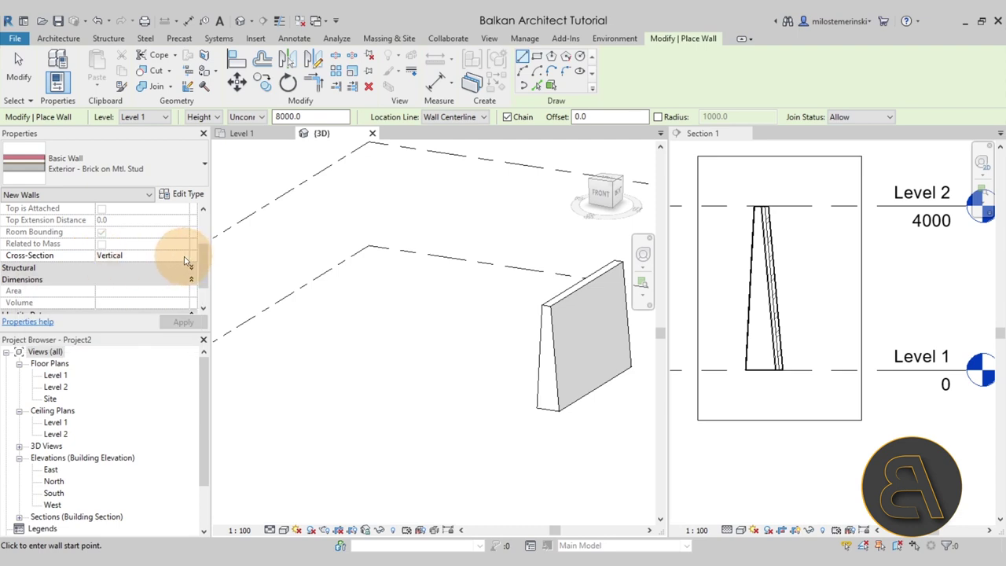
{"action": "left_click", "coordinate": [163, 175]}
{"action": "left_click_drag", "start_coordinate": [202, 355], "coordinate": [203, 183]}
{"action": "left_click", "coordinate": [203, 183]}
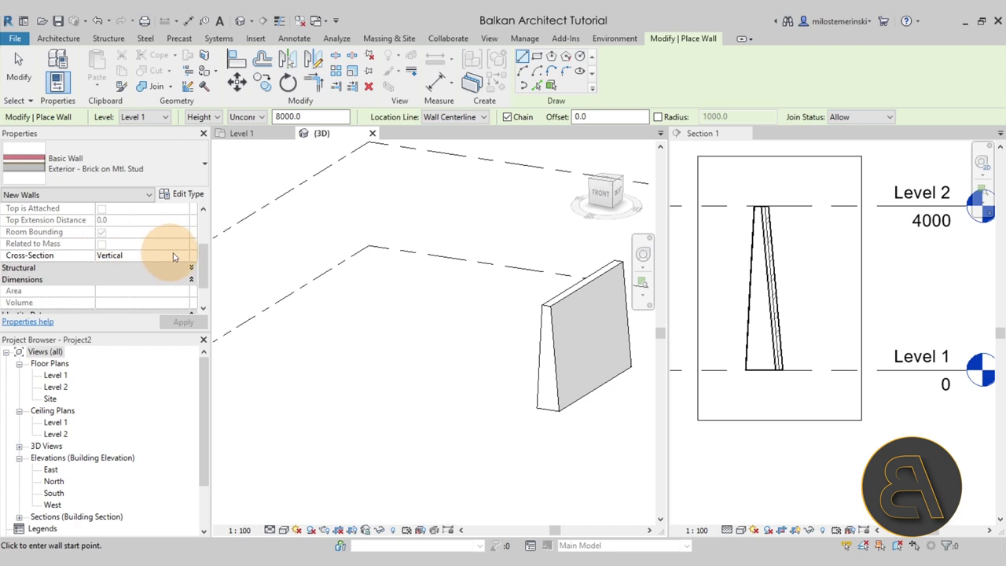
Step: Set the new wall's Cross-Section to Tapered, check which wall types are offered, and leave the wall command
{"action": "left_click", "coordinate": [114, 287]}
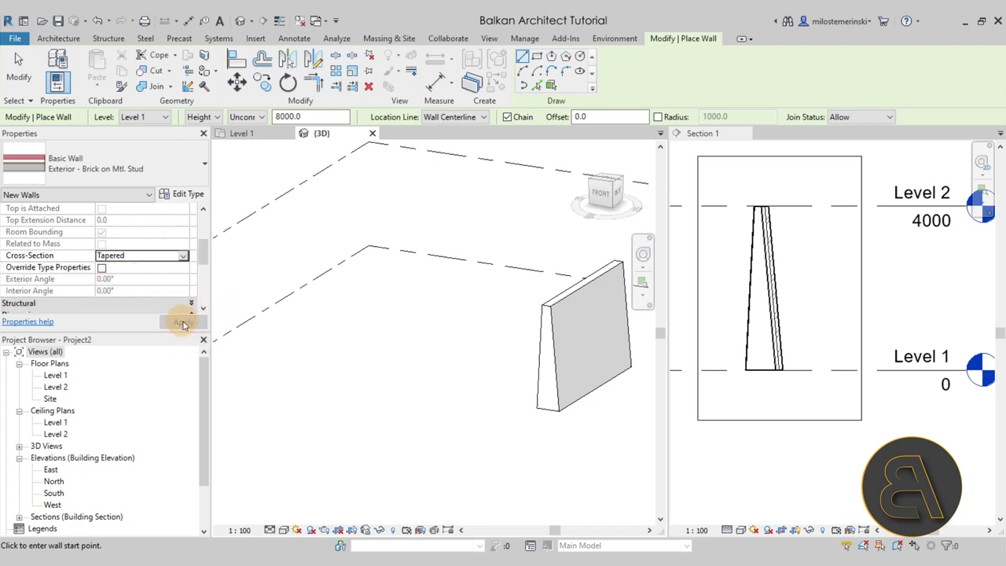
{"action": "left_click", "coordinate": [148, 172]}
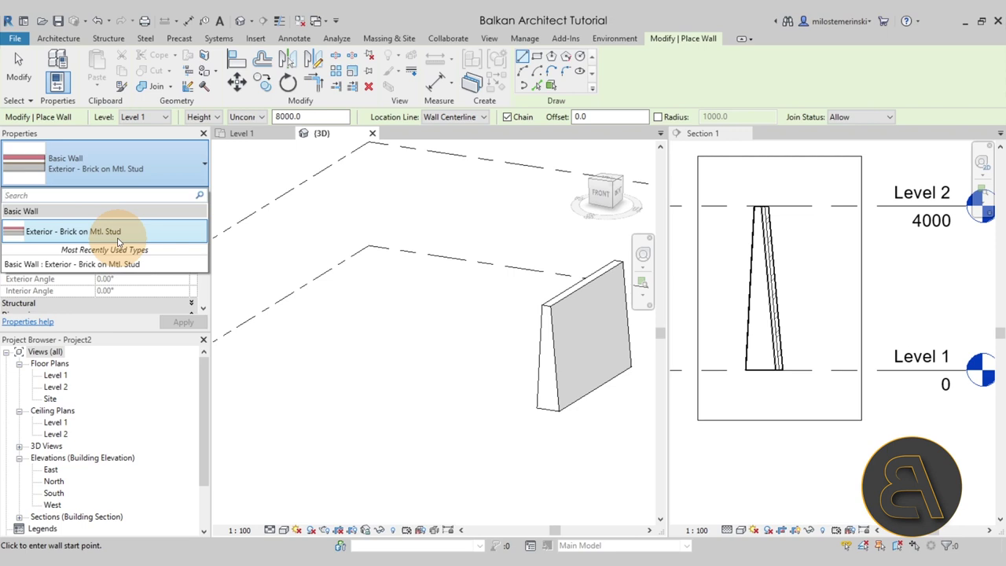
{"action": "left_click", "coordinate": [22, 79]}
{"action": "left_click", "coordinate": [22, 79]}
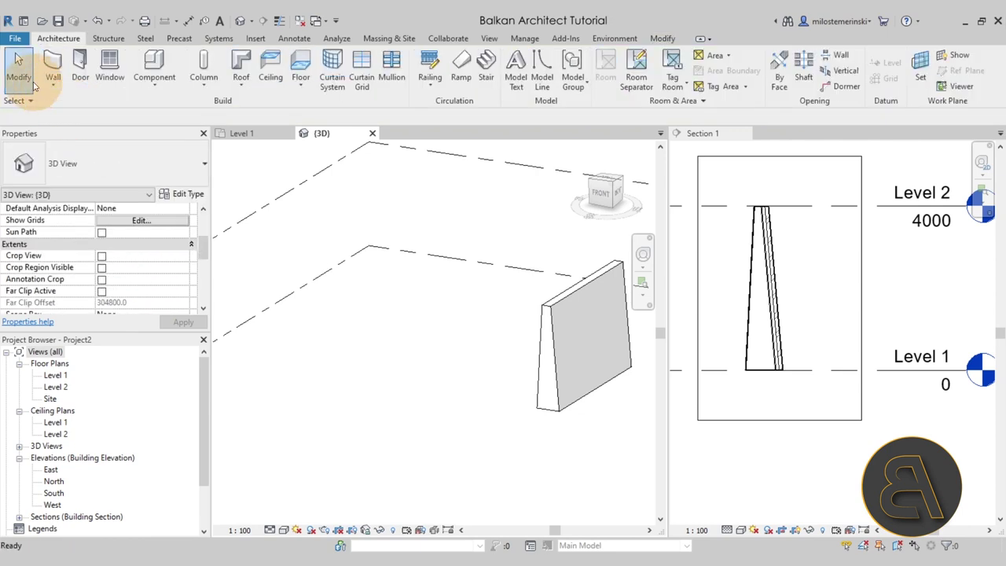
Step: Start another wall with its Cross-Section set to Vertical and choose the Generic - 300mm type
{"action": "left_click", "coordinate": [52, 73]}
{"action": "left_click", "coordinate": [157, 256]}
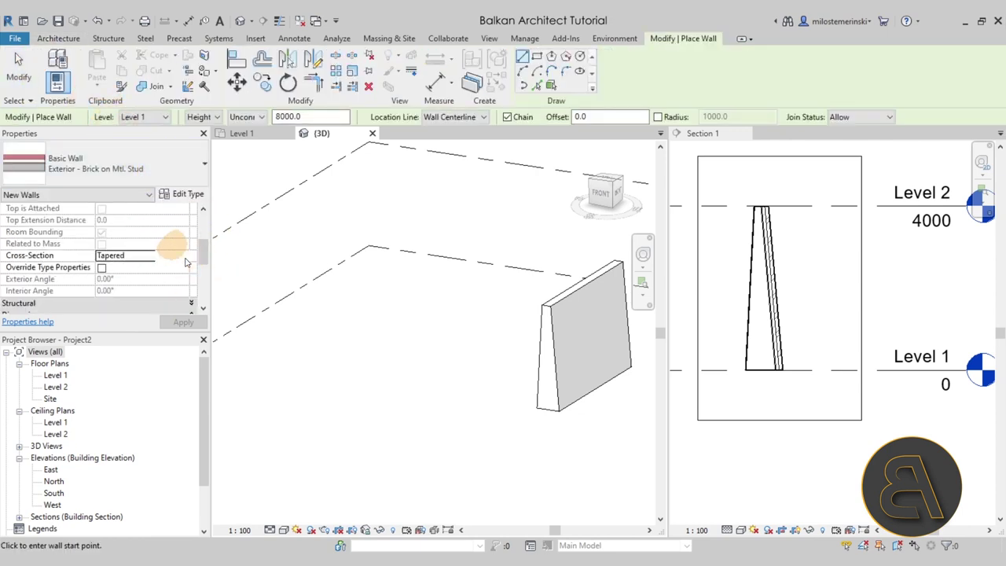
{"action": "left_click", "coordinate": [126, 255]}
{"action": "left_click", "coordinate": [110, 267]}
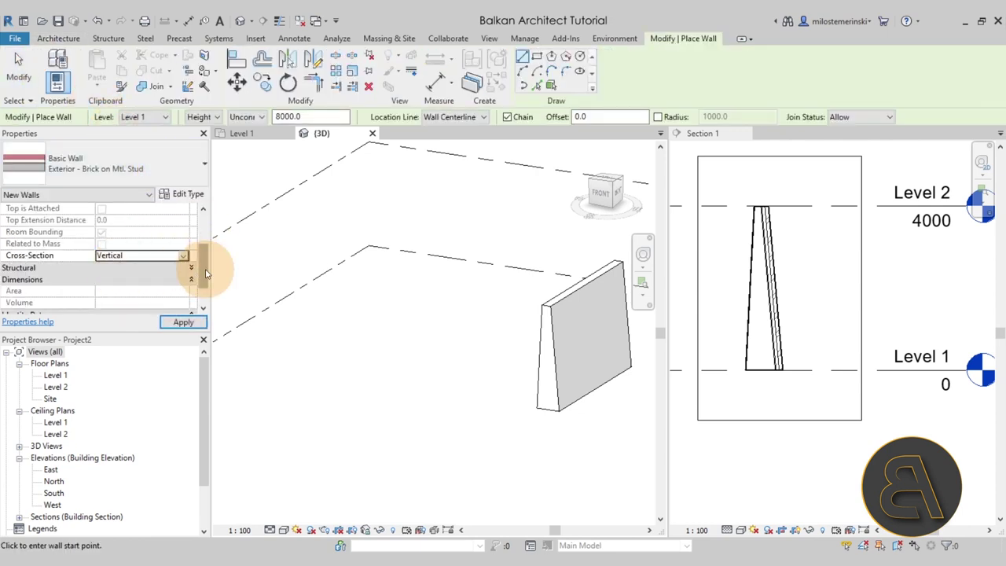
{"action": "left_click", "coordinate": [151, 165]}
{"action": "scroll", "coordinate": [139, 359], "scroll_direction": "down", "scroll_amount": 2}
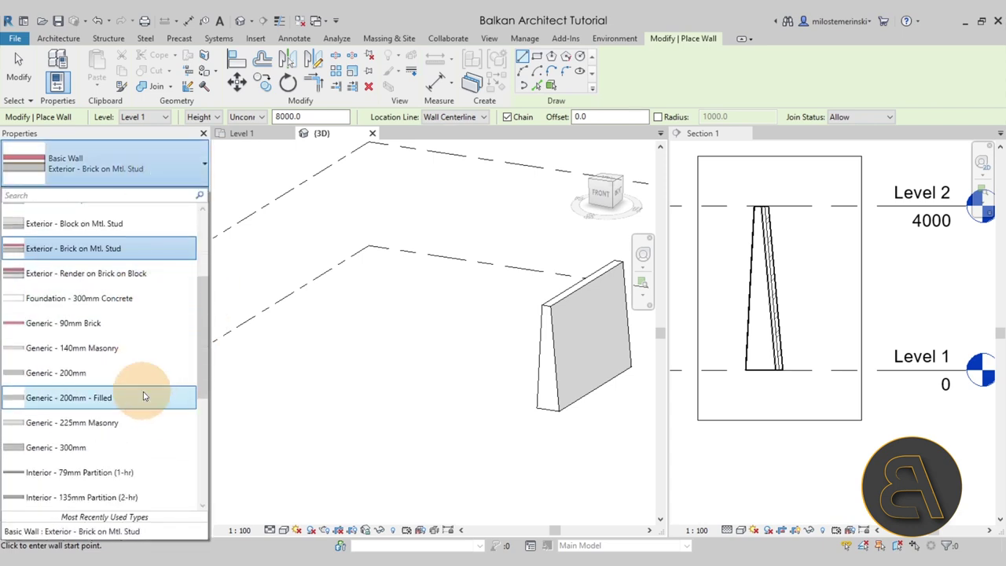
{"action": "left_click", "coordinate": [59, 448]}
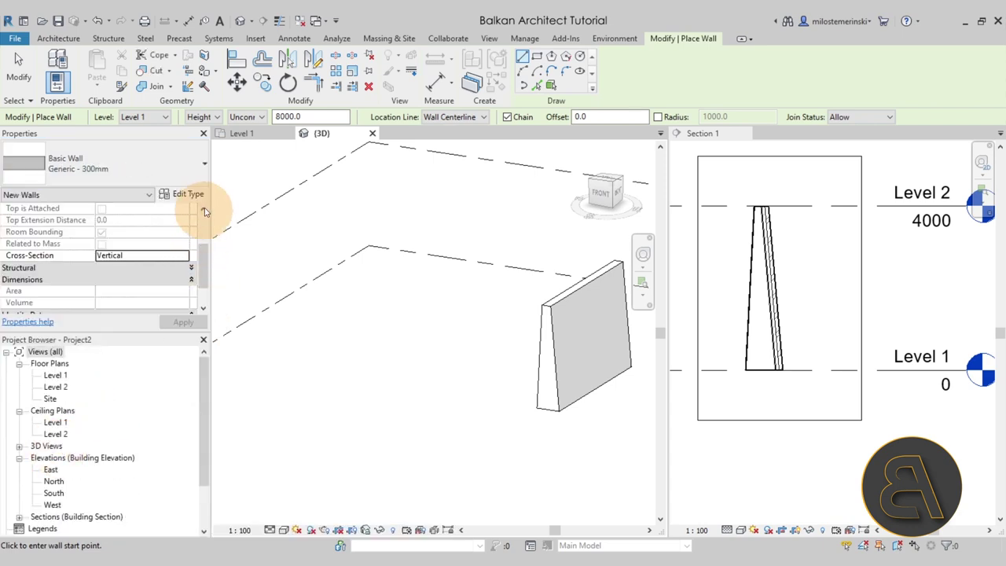
Step: Make the 300 mm Structure [1] layer of the Generic - 300mm wall type variable and confirm the type changes
{"action": "left_click", "coordinate": [187, 194]}
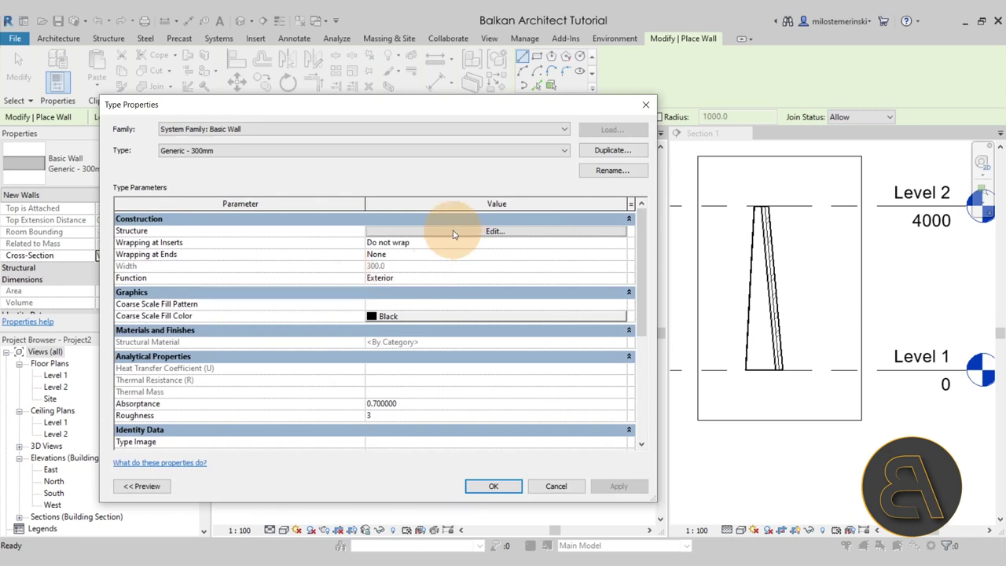
{"action": "left_click", "coordinate": [453, 233]}
{"action": "left_click", "coordinate": [567, 229]}
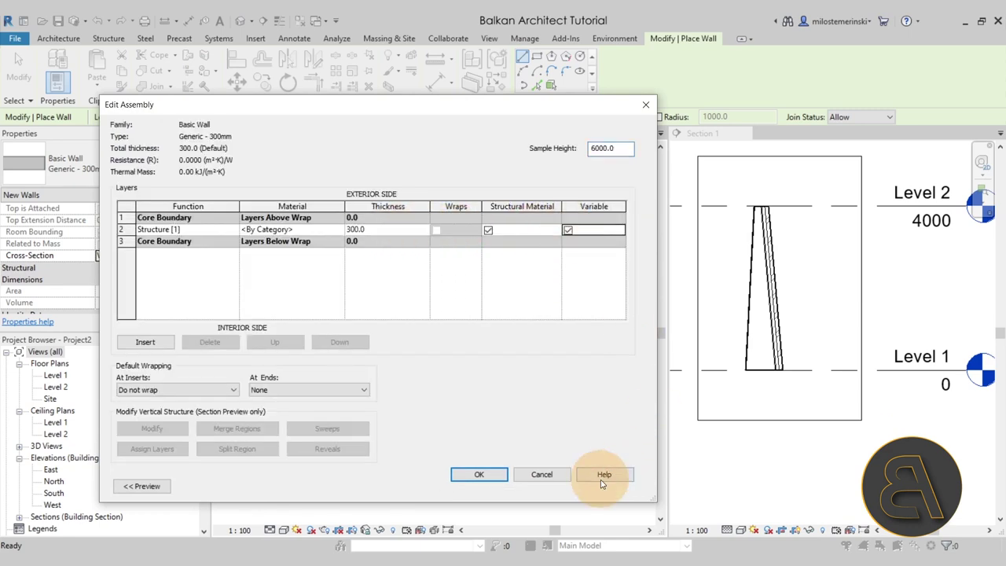
{"action": "left_click", "coordinate": [479, 474]}
{"action": "left_click", "coordinate": [487, 485]}
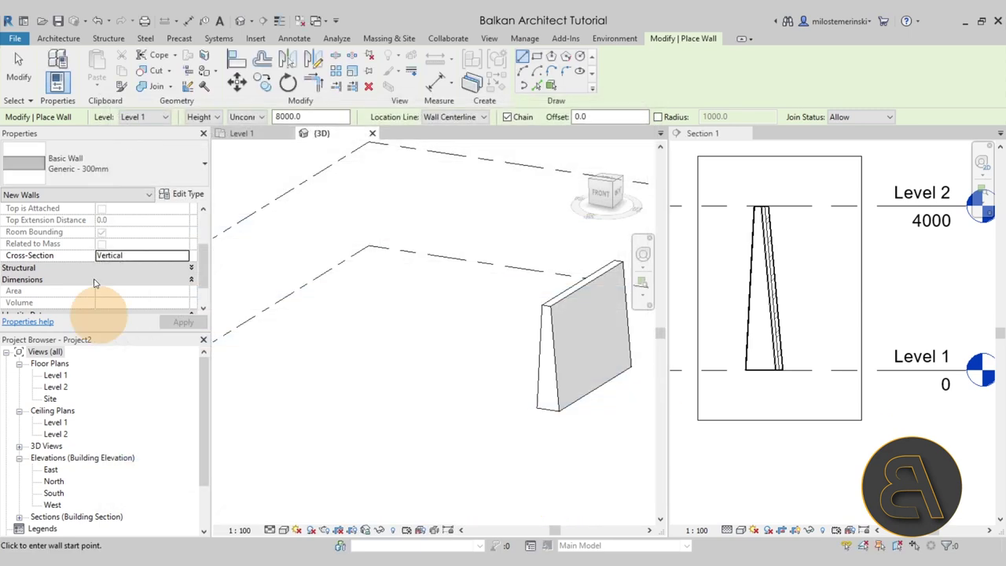
Step: Switch to the Interior - Blockwork 140 wall type and make its 140 mm Concrete Masonry Units layer variable
{"action": "left_click", "coordinate": [132, 153]}
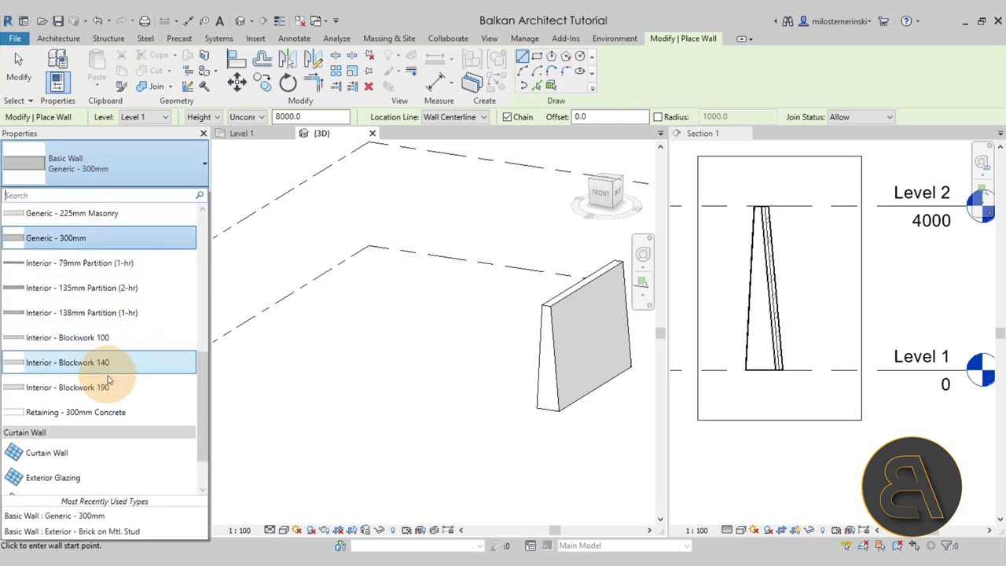
{"action": "left_click", "coordinate": [143, 365]}
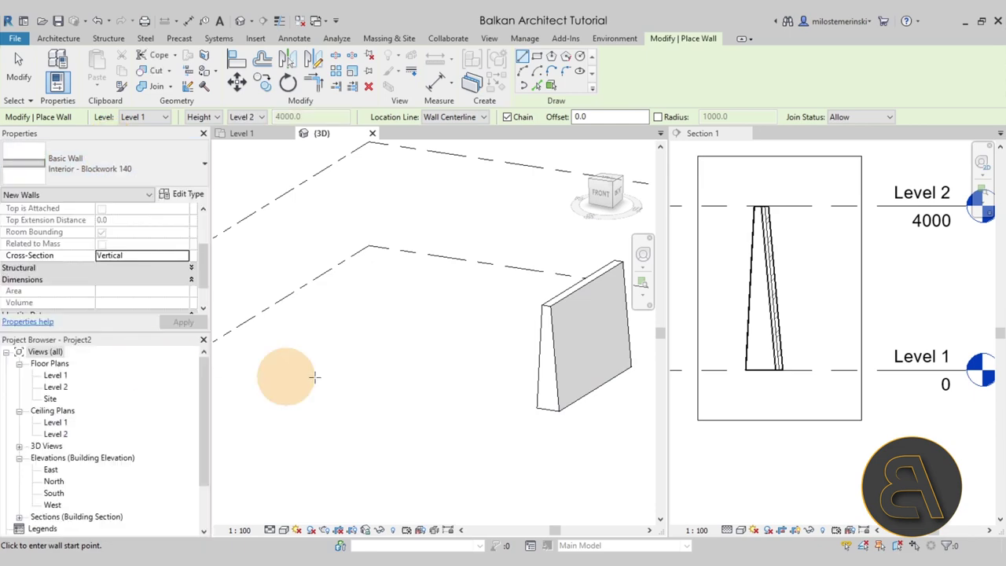
{"action": "left_click", "coordinate": [198, 177]}
{"action": "left_click", "coordinate": [200, 185]}
{"action": "left_click", "coordinate": [201, 202]}
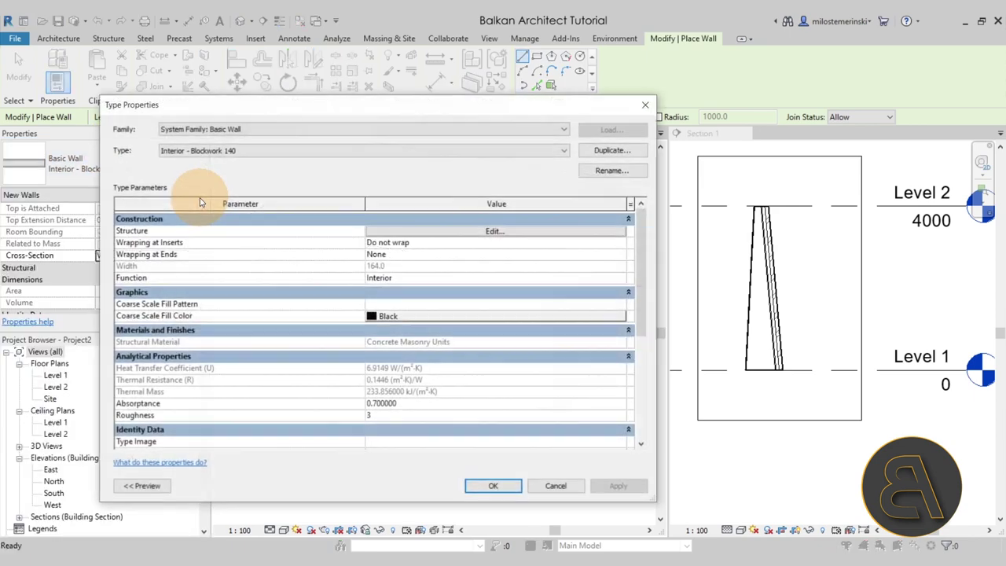
{"action": "left_click", "coordinate": [494, 231]}
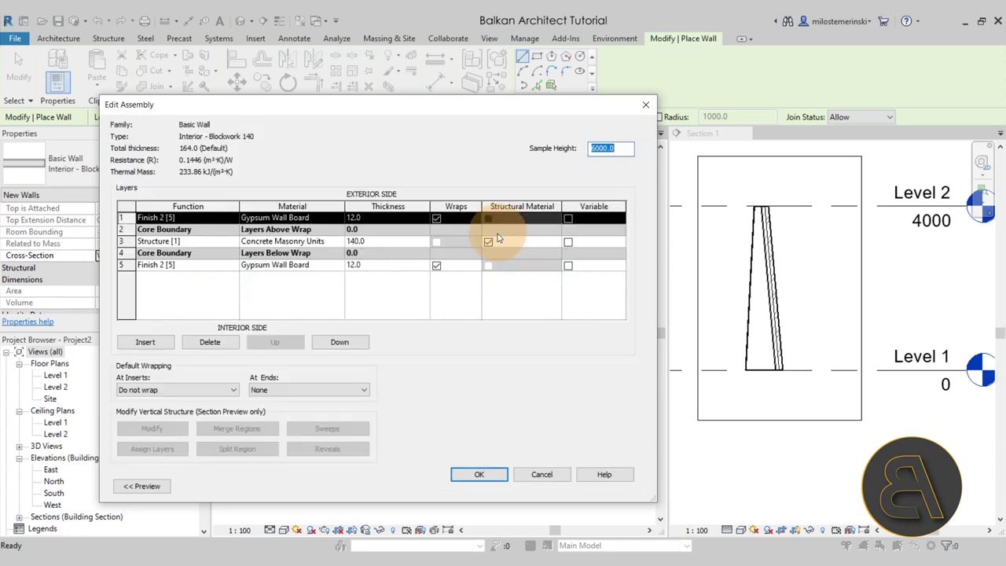
{"action": "left_click", "coordinate": [578, 245]}
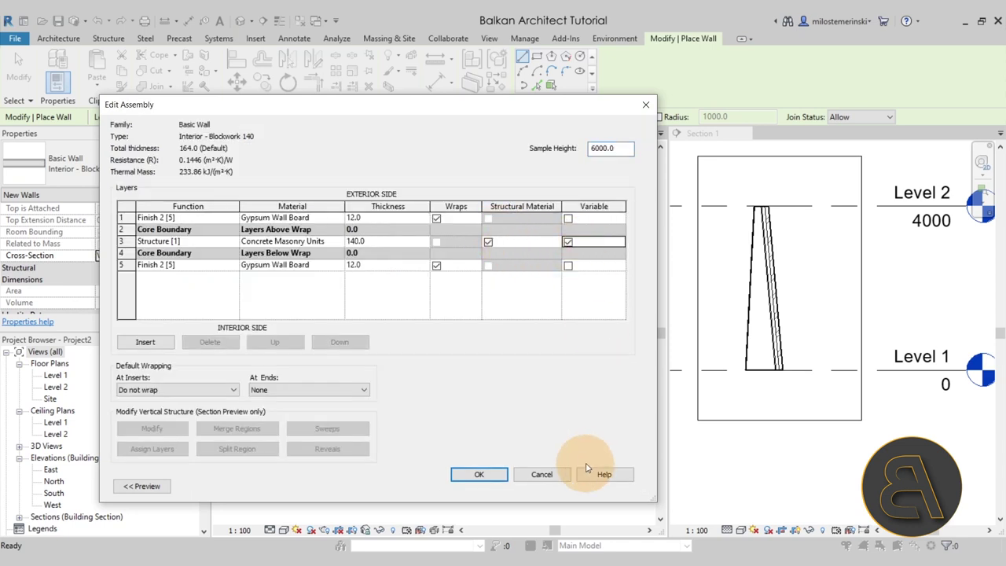
{"action": "left_click", "coordinate": [479, 474]}
{"action": "left_click", "coordinate": [493, 486]}
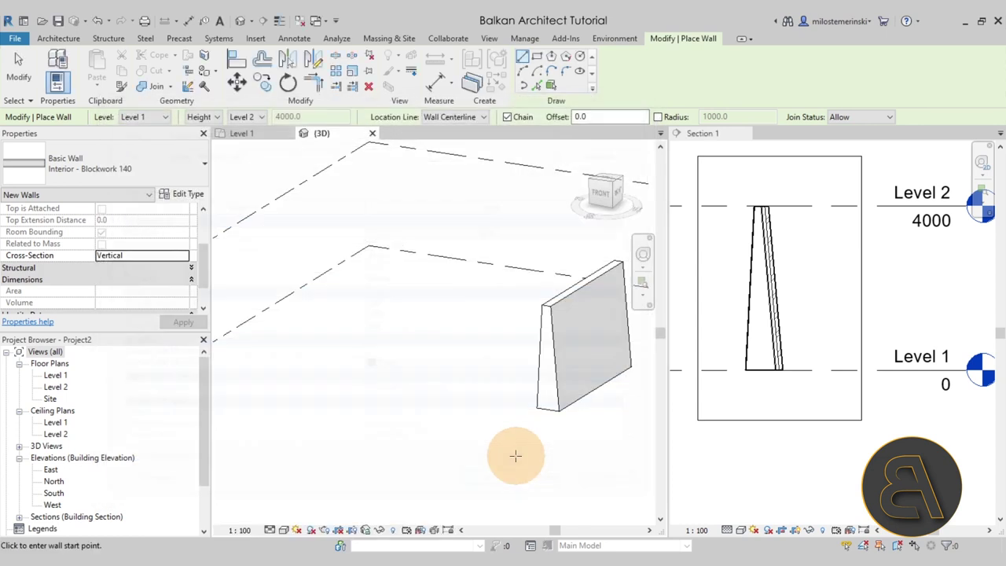
Step: Set the new wall's Cross-Section to Tapered and review which types are selectable with variable layers defined
{"action": "left_click", "coordinate": [182, 256]}
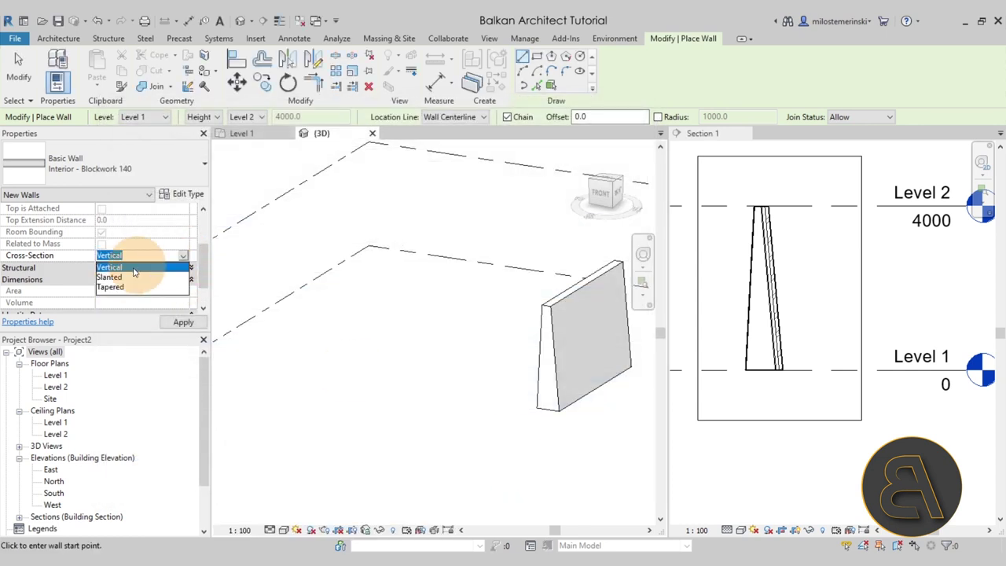
{"action": "left_click", "coordinate": [110, 287]}
{"action": "left_click", "coordinate": [158, 162]}
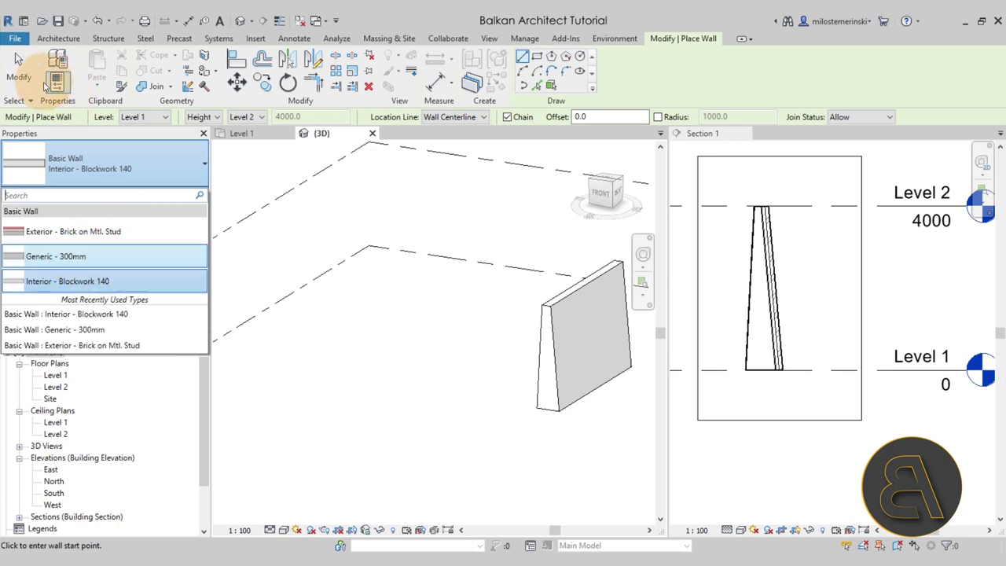
{"action": "left_click", "coordinate": [132, 155]}
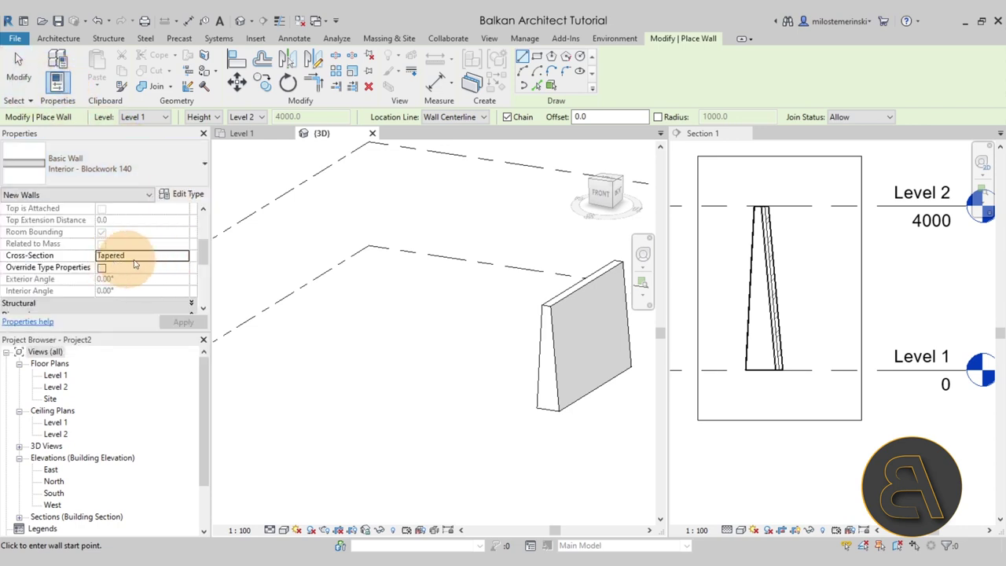
{"action": "left_click", "coordinate": [129, 178]}
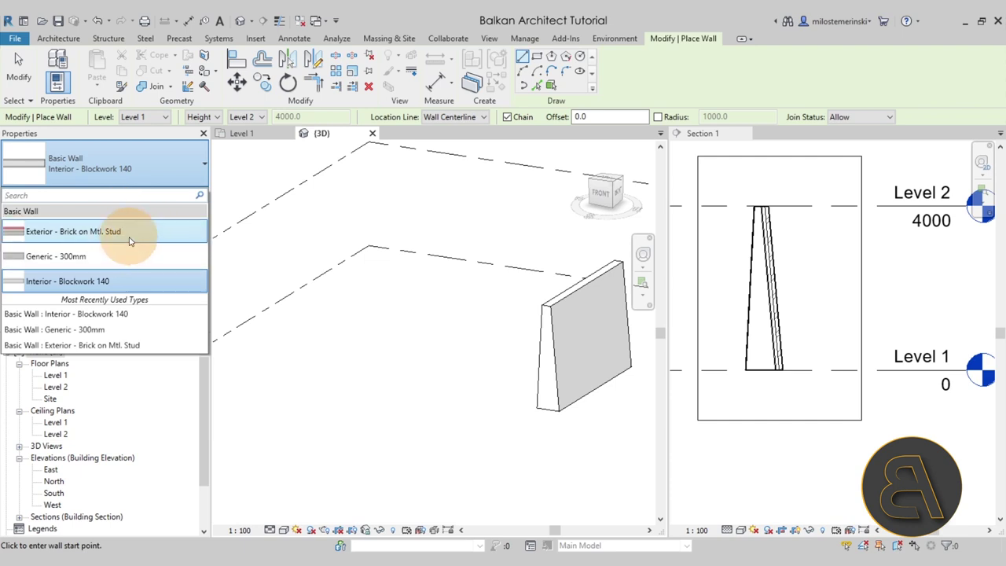
{"action": "left_click", "coordinate": [174, 163]}
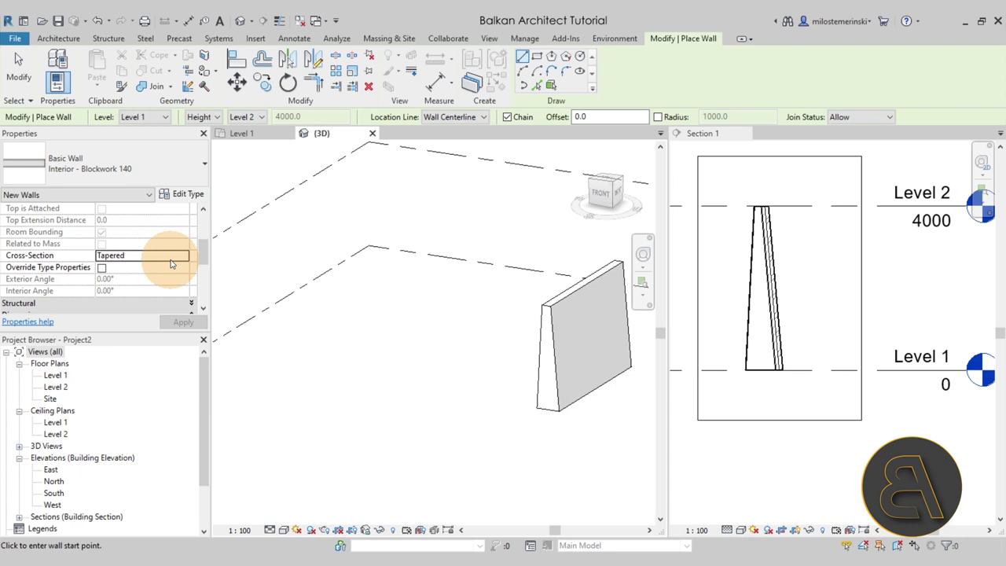
{"action": "left_click", "coordinate": [151, 167]}
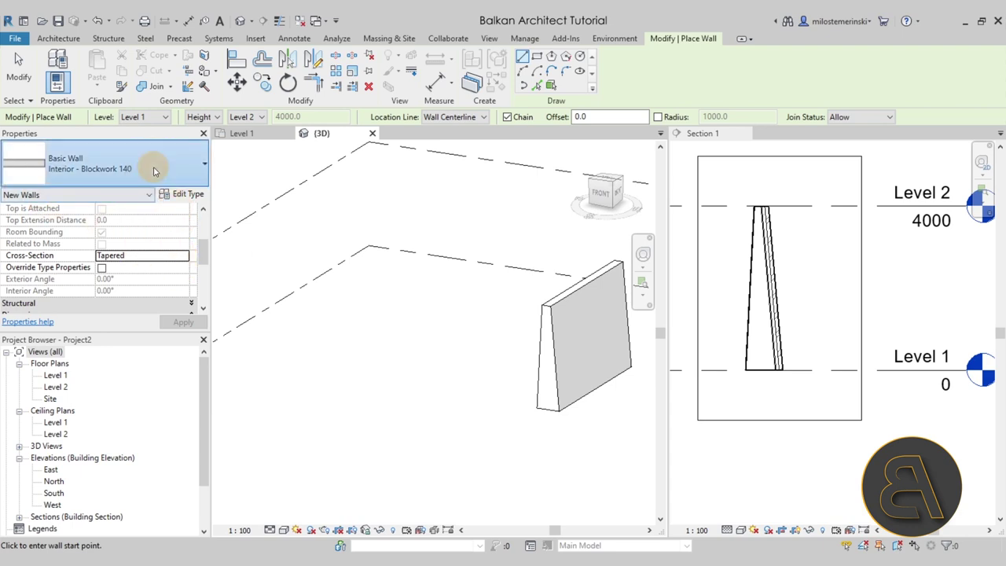
Step: Switch the new wall to a Vertical Generic - 300mm and set the type's default exterior and interior angles to 3°
{"action": "left_click", "coordinate": [146, 253]}
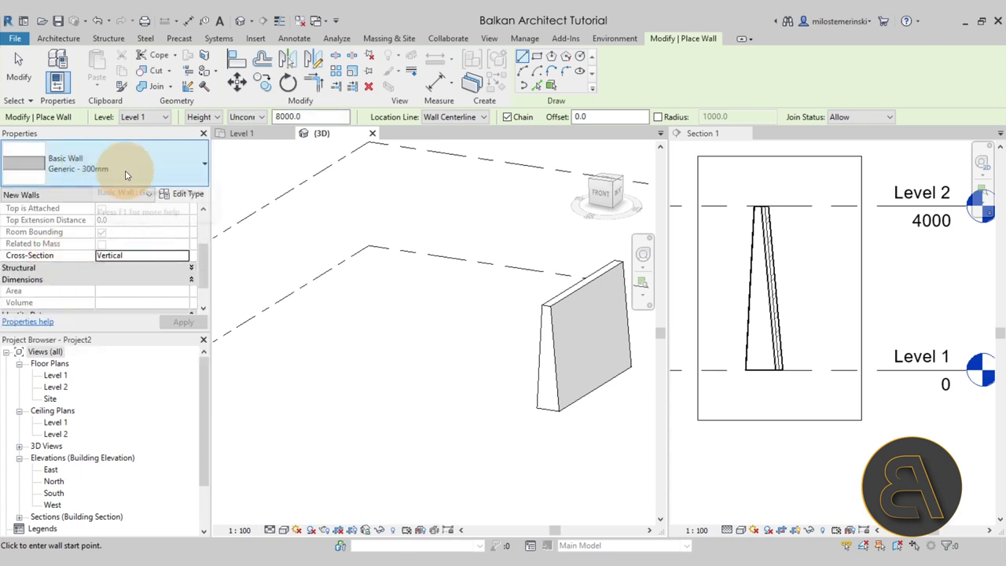
{"action": "left_click", "coordinate": [180, 196]}
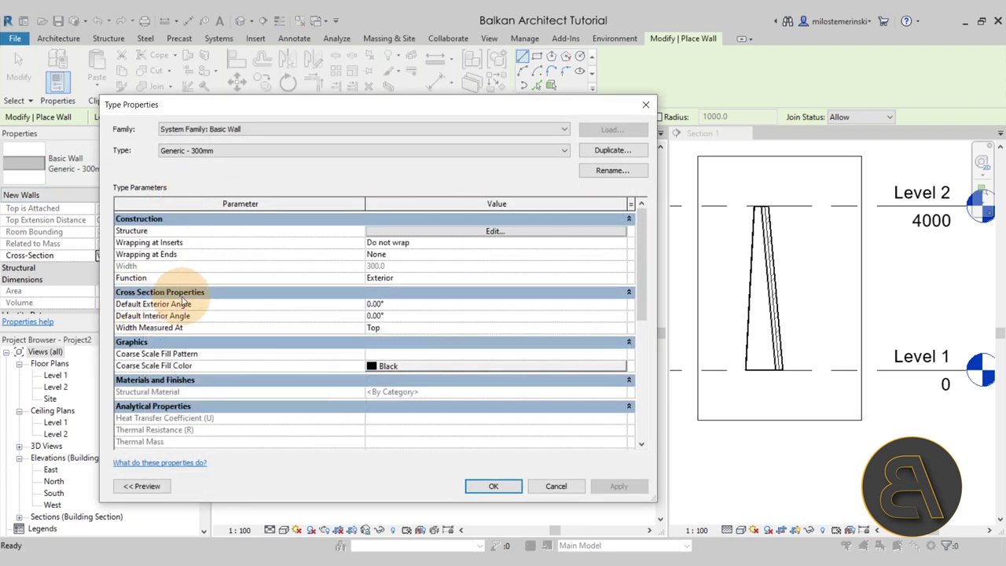
{"action": "left_click_drag", "start_coordinate": [303, 107], "coordinate": [457, 93]}
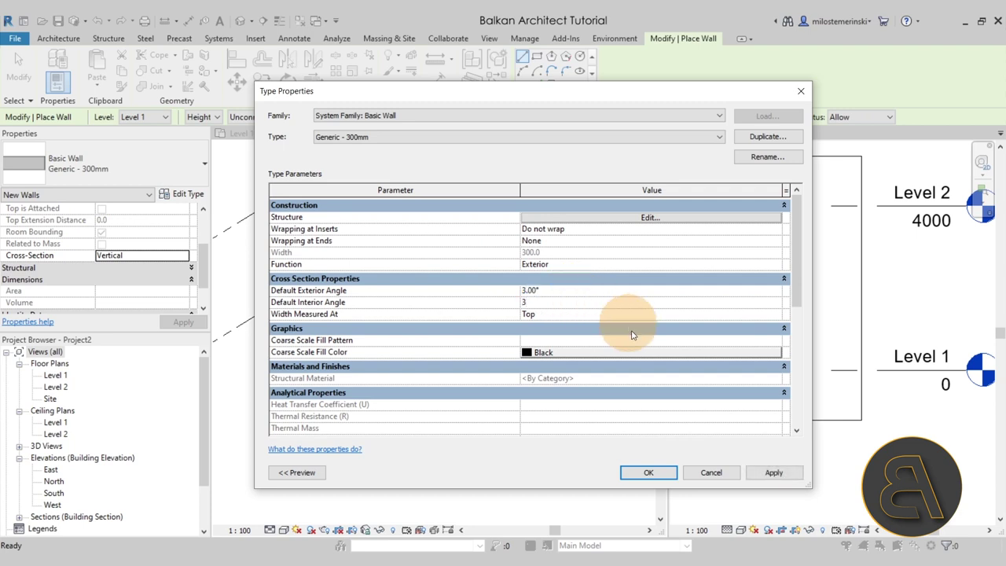
{"action": "left_click", "coordinate": [773, 472]}
{"action": "left_click", "coordinate": [648, 472]}
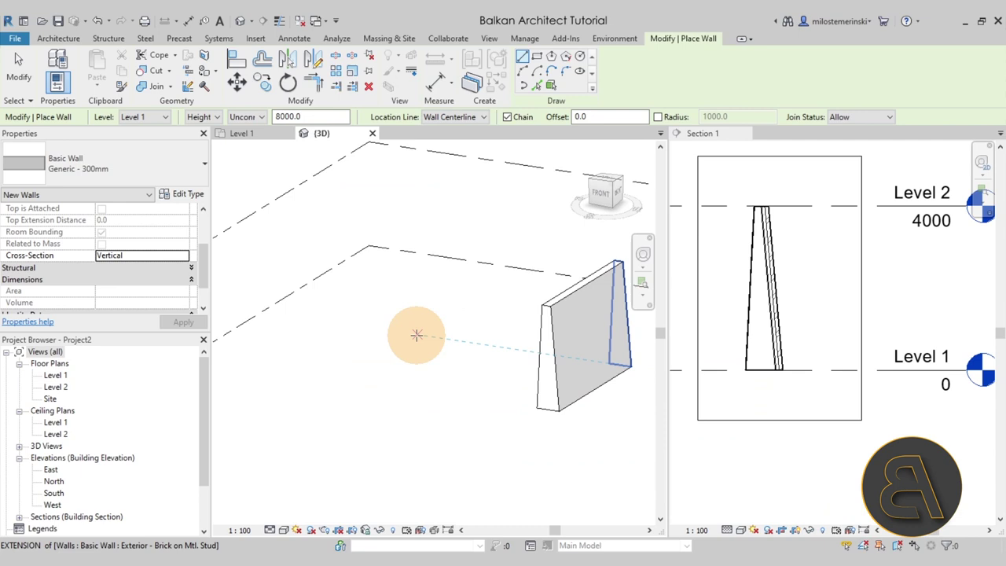
Step: Set the Cross-Section to Tapered and draw a chain of connected Generic - 300mm walls behind the existing brick wall
{"action": "left_click", "coordinate": [186, 262]}
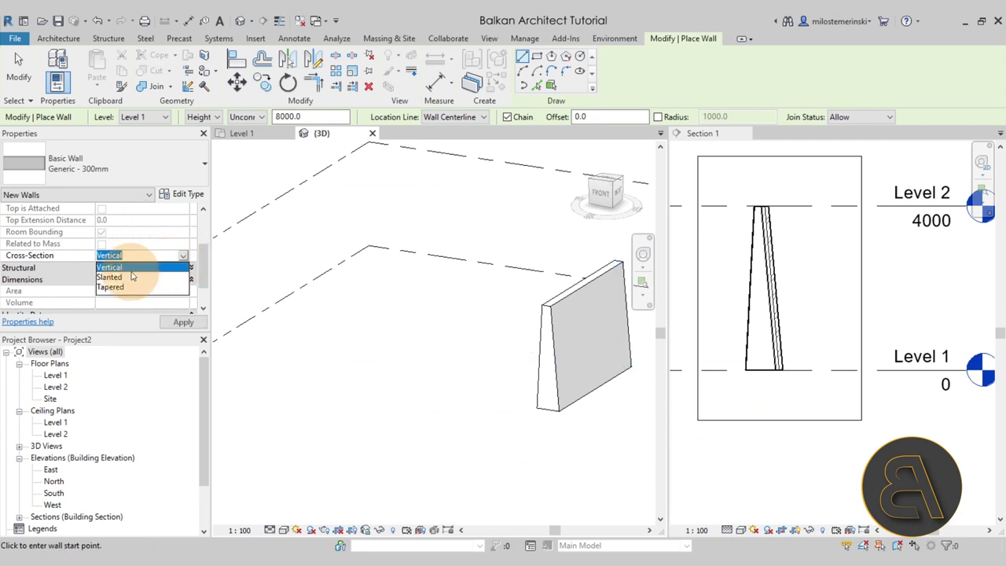
{"action": "left_click", "coordinate": [114, 287]}
{"action": "left_click", "coordinate": [400, 301]}
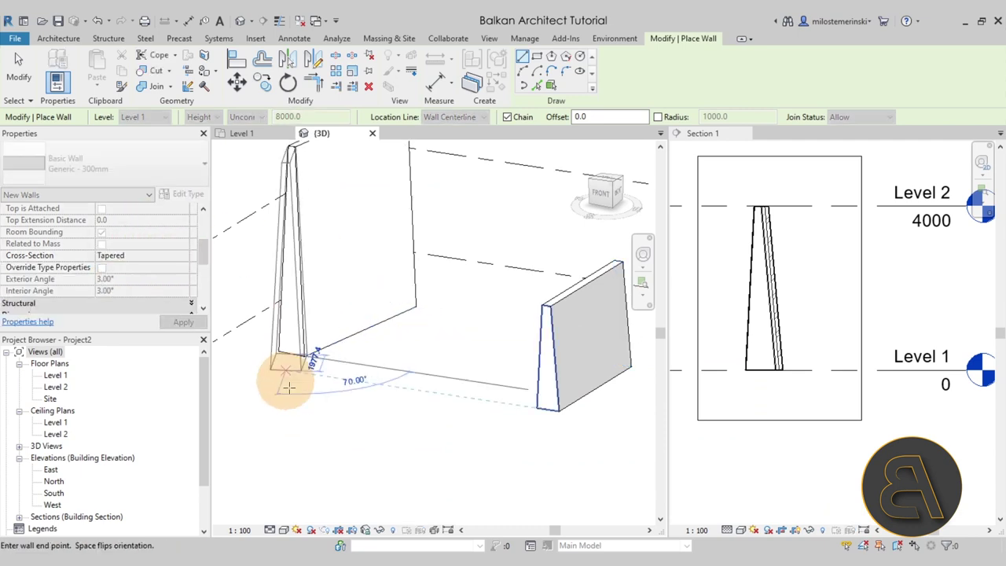
{"action": "left_click", "coordinate": [467, 422]}
{"action": "scroll", "coordinate": [393, 299], "scroll_direction": "down", "scroll_amount": 3}
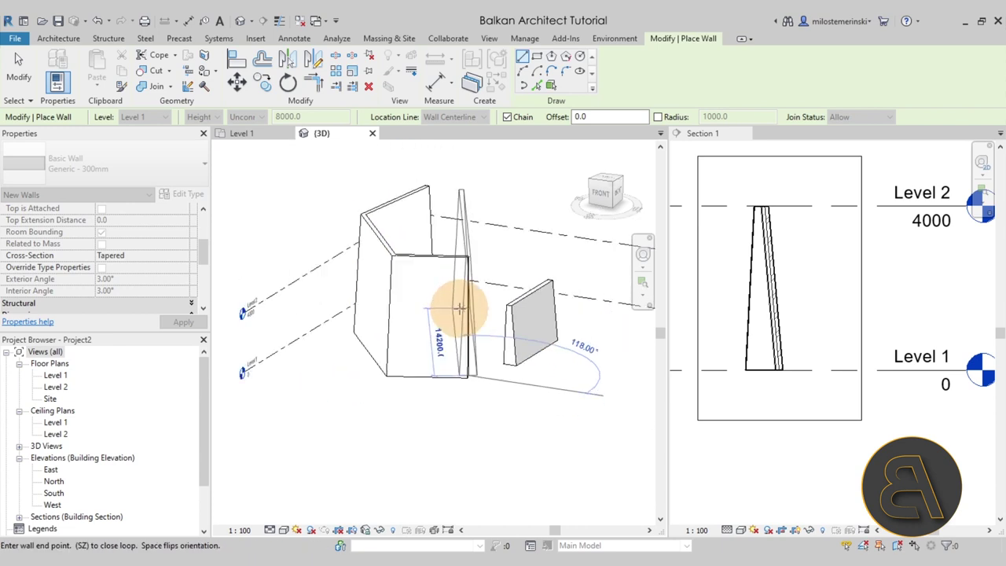
{"action": "key", "text": "Escape"}
{"action": "middle_click_drag", "start_coordinate": [398, 276], "coordinate": [423, 317], "text": "shift"}
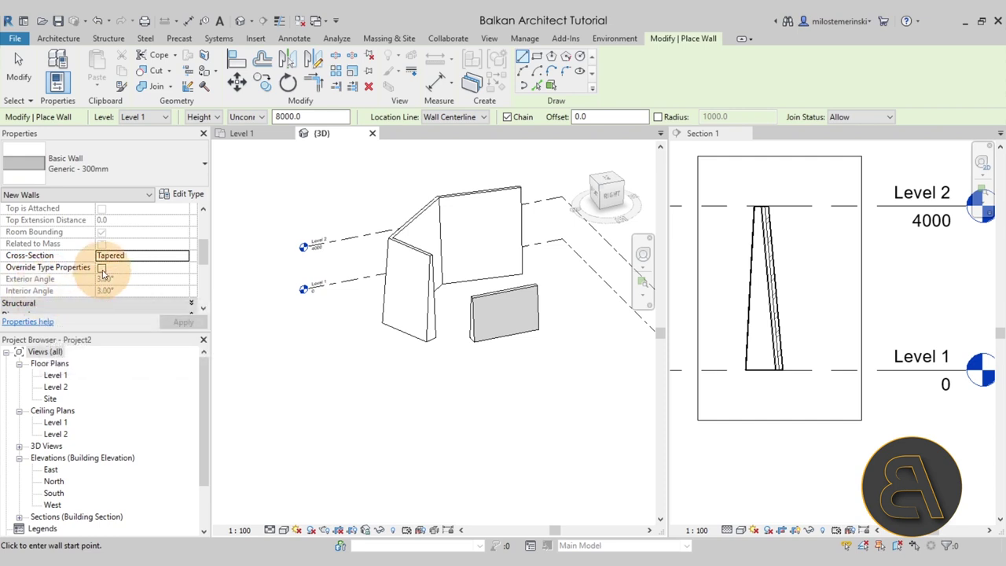
Step: Override the type properties for new walls with a 6° exterior angle and a 4° interior angle
{"action": "left_click", "coordinate": [101, 267]}
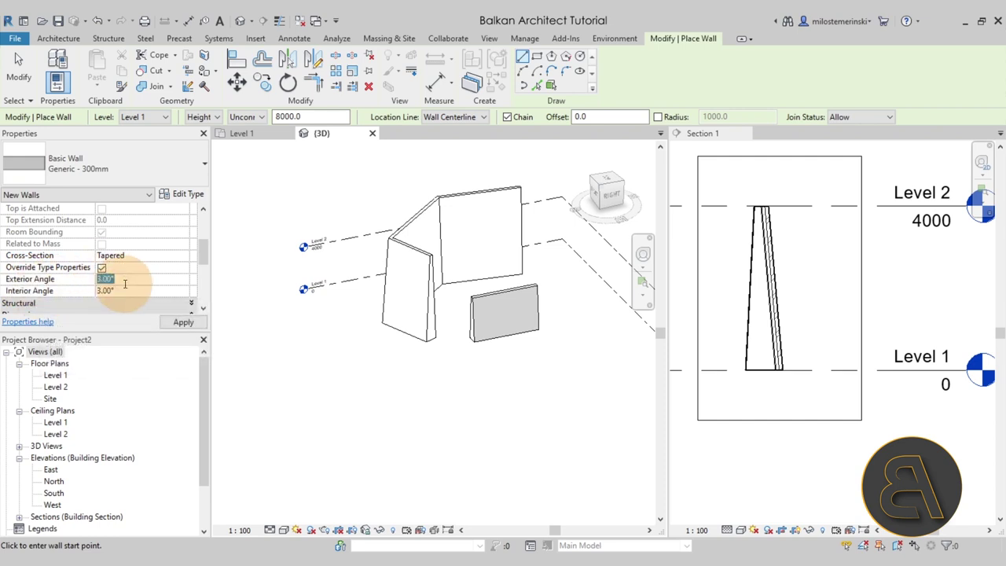
{"action": "left_click", "coordinate": [132, 280]}
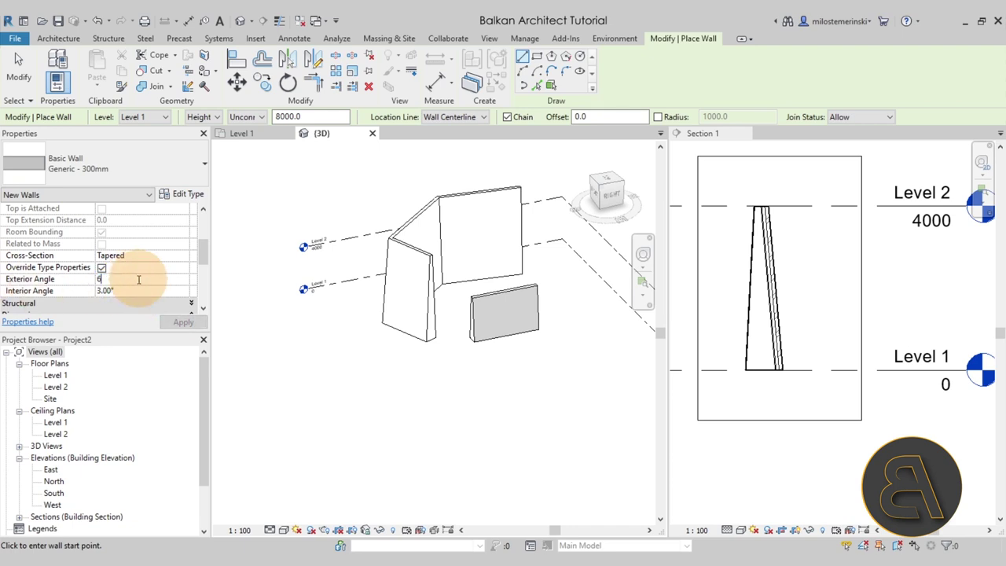
{"action": "type", "text": "6"}
{"action": "left_click", "coordinate": [139, 290]}
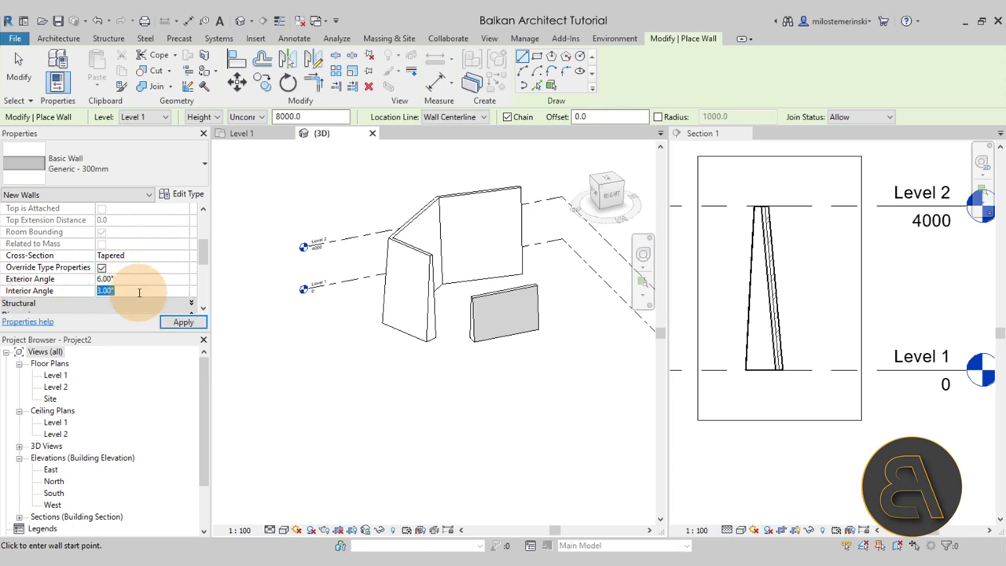
{"action": "left_click", "coordinate": [182, 322]}
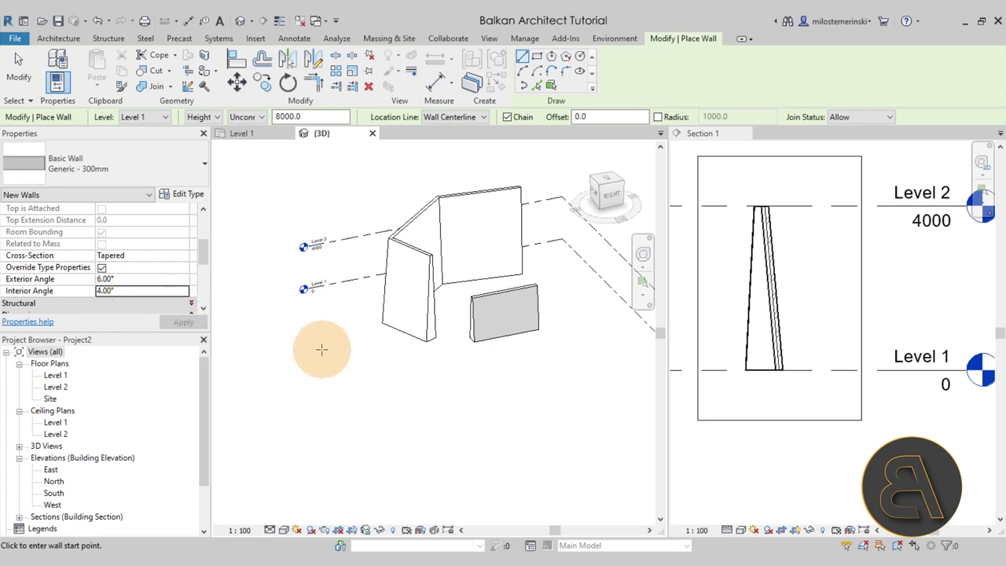
Step: Draw a separate tapered Generic - 300mm wall using the overridden angles and finish placing walls
{"action": "left_click", "coordinate": [311, 371]}
{"action": "key", "text": "Escape"}
{"action": "key", "text": "Escape"}
Step: Set the interior angle of the separate Generic - 300mm wall with overridden type properties to 0°
{"action": "middle_click_drag", "start_coordinate": [534, 388], "coordinate": [424, 337], "text": "shift"}
{"action": "scroll", "coordinate": [409, 339], "scroll_direction": "up", "scroll_amount": 5}
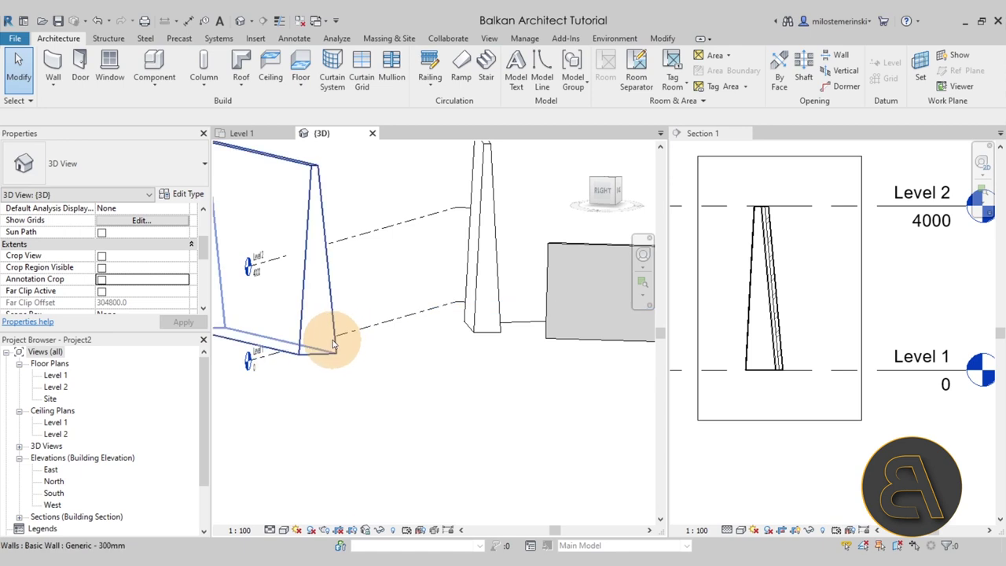
{"action": "left_click", "coordinate": [337, 339]}
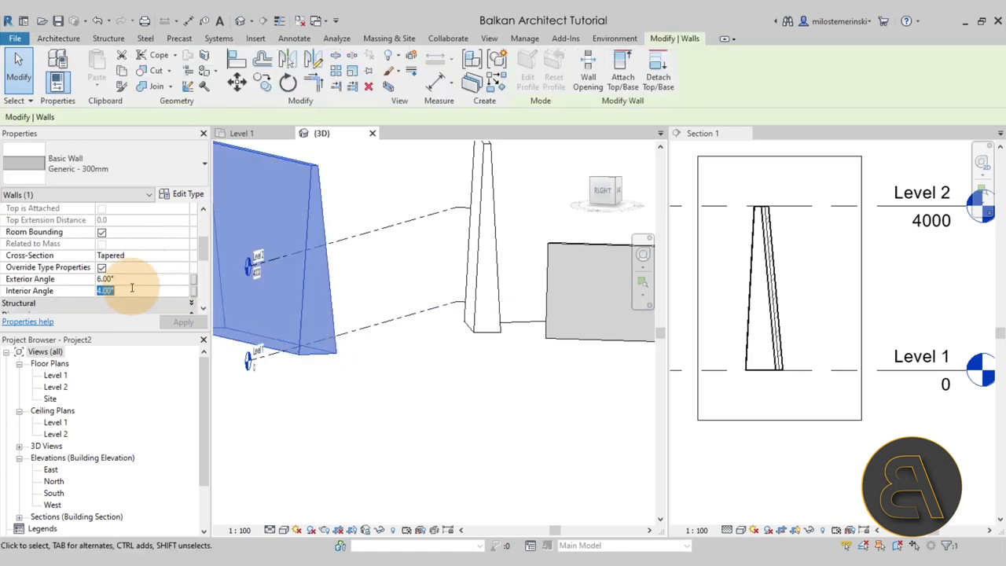
{"action": "left_click", "coordinate": [403, 429]}
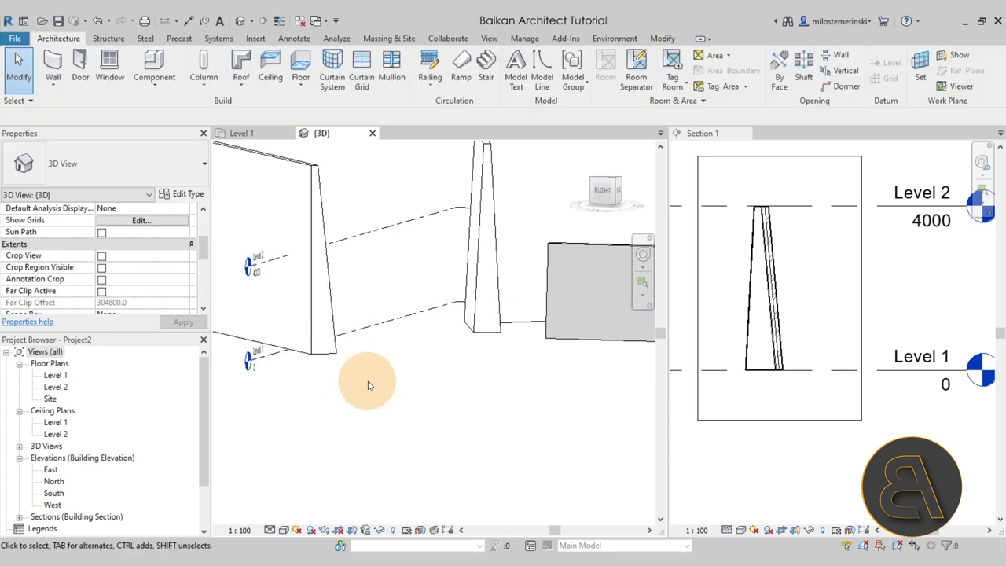
Step: Set the Generic - 300mm type's default exterior angle to 5° and default interior angle to 0°
{"action": "middle_click_drag", "start_coordinate": [335, 326], "coordinate": [412, 279], "text": "shift"}
{"action": "left_click", "coordinate": [51, 66]}
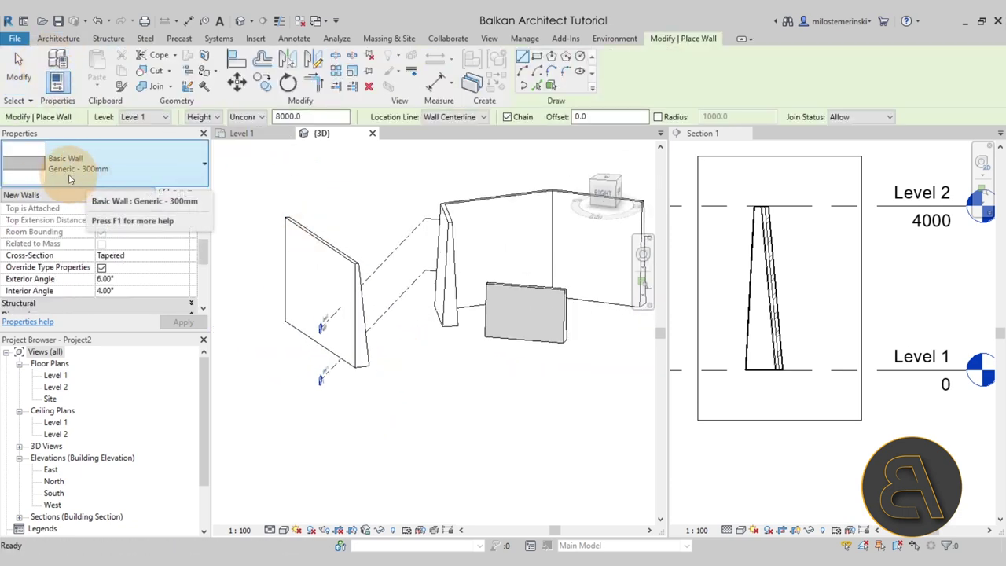
{"action": "left_click", "coordinate": [177, 195]}
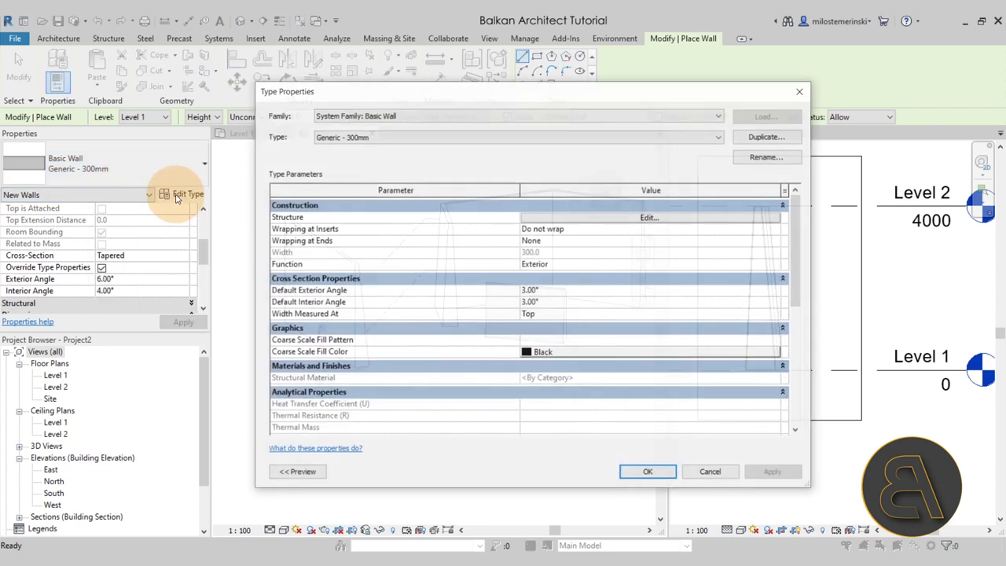
{"action": "left_click", "coordinate": [567, 290]}
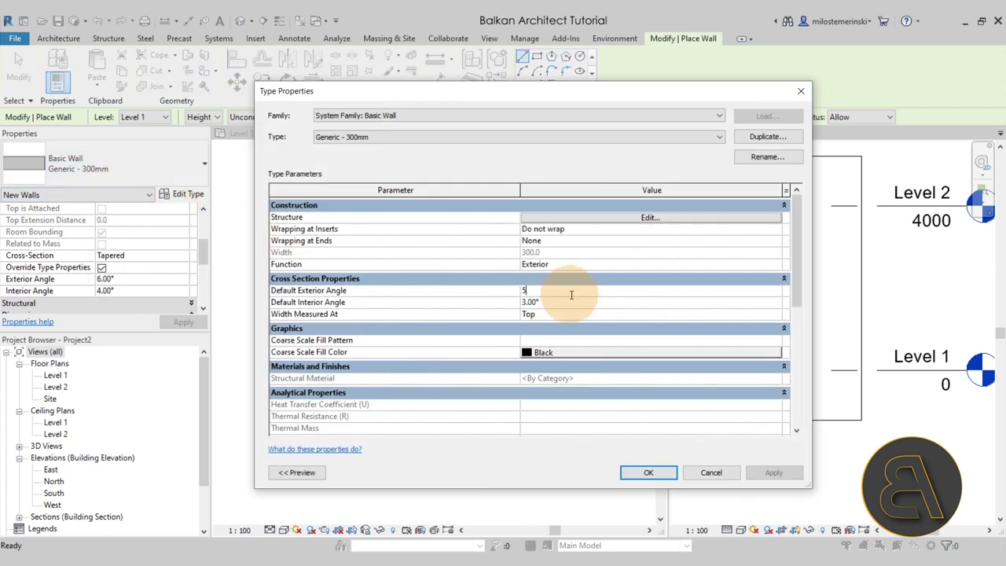
{"action": "left_click", "coordinate": [562, 306]}
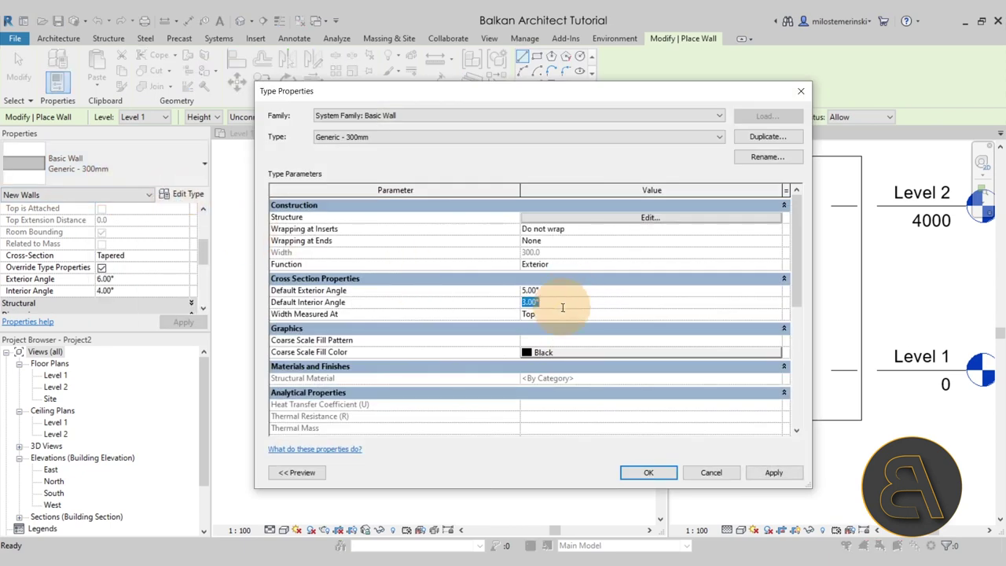
{"action": "left_click_drag", "start_coordinate": [530, 102], "coordinate": [796, 93]}
{"action": "left_click", "coordinate": [921, 461]}
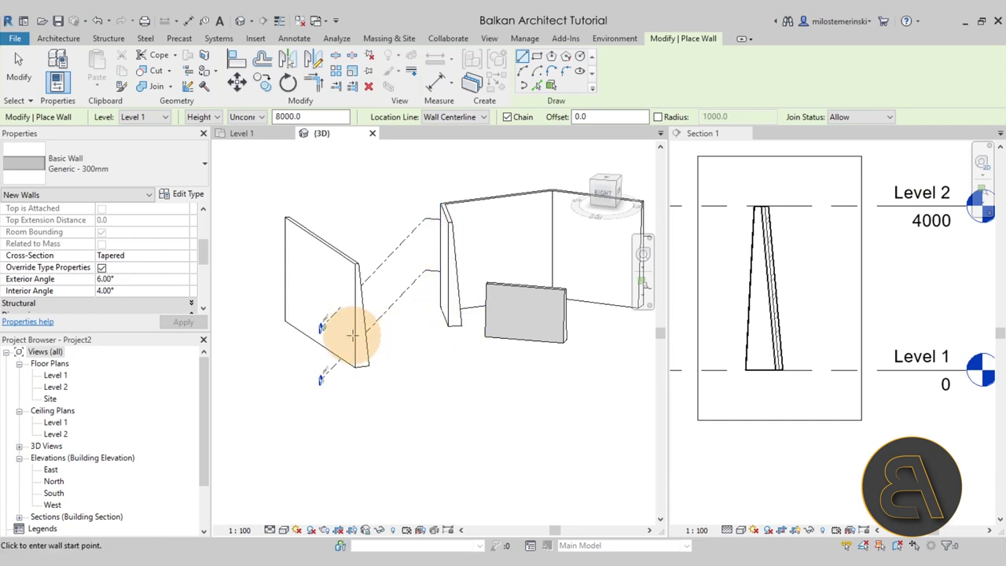
Step: Compare the override setting and angles of the separate wall with those of a chained Generic - 300mm wall
{"action": "scroll", "coordinate": [363, 334], "scroll_direction": "up", "scroll_amount": 3}
{"action": "scroll", "coordinate": [342, 277], "scroll_direction": "down", "scroll_amount": 2}
{"action": "key", "text": "Escape"}
{"action": "key", "text": "Escape"}
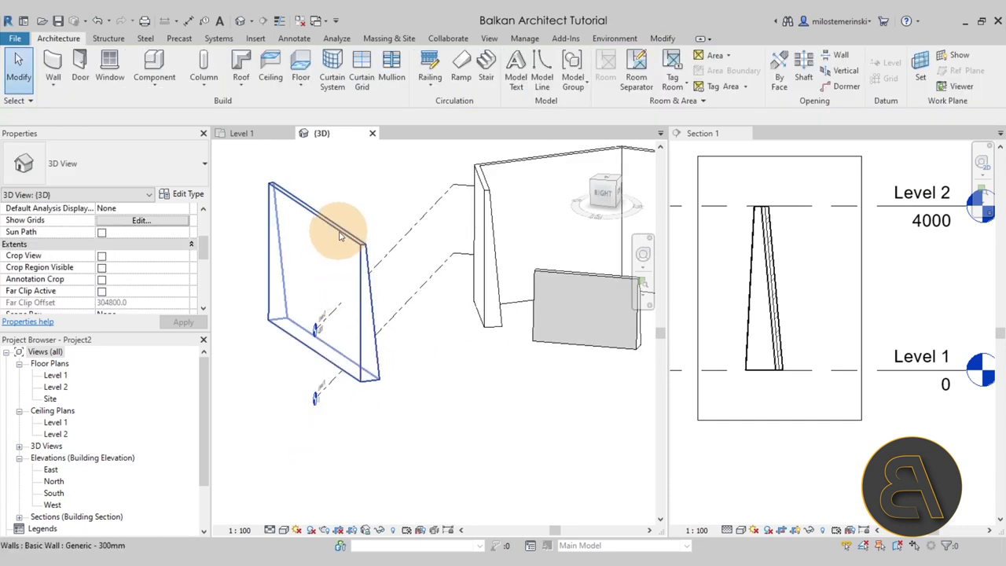
{"action": "left_click", "coordinate": [333, 253]}
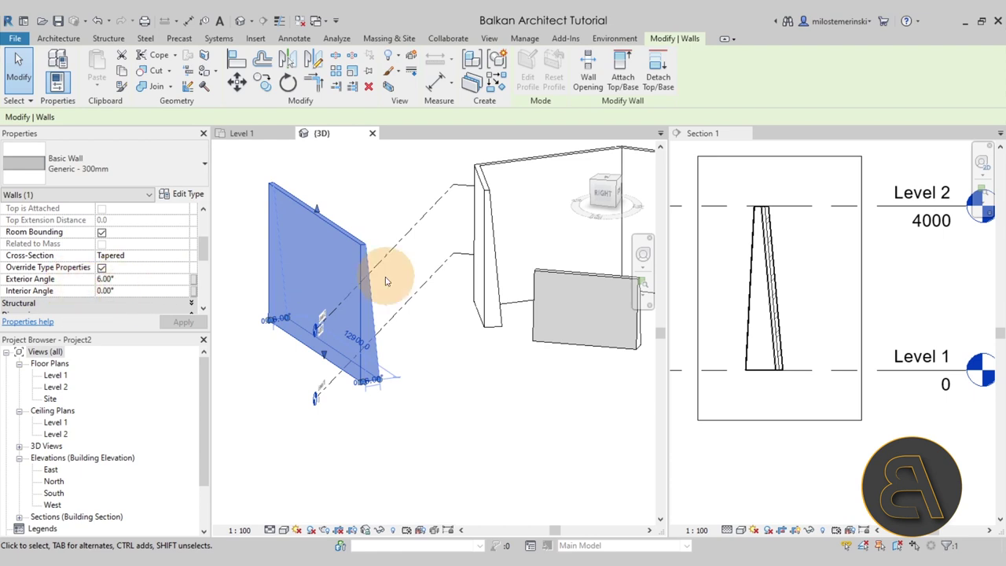
{"action": "left_click", "coordinate": [464, 321]}
{"action": "left_click", "coordinate": [479, 311]}
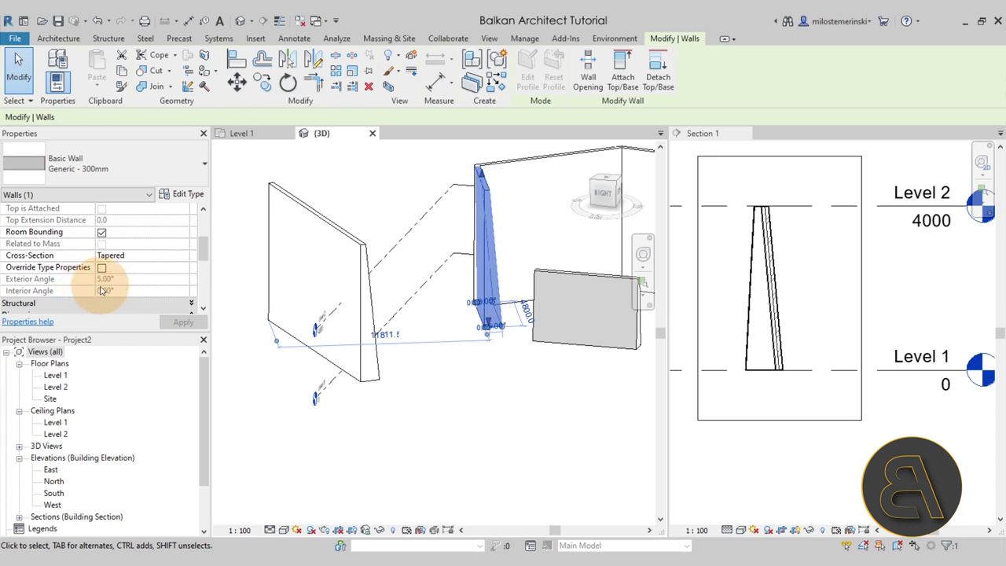
{"action": "left_click", "coordinate": [525, 420]}
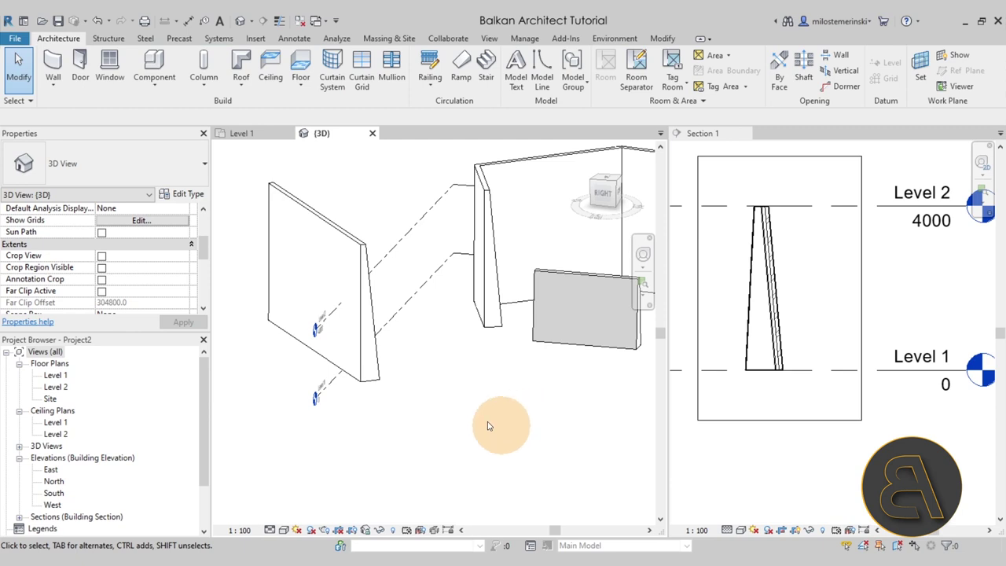
Step: Review the default angles in the type properties of the chained Generic - 300mm wall
{"action": "left_click", "coordinate": [494, 292]}
{"action": "left_click", "coordinate": [209, 196]}
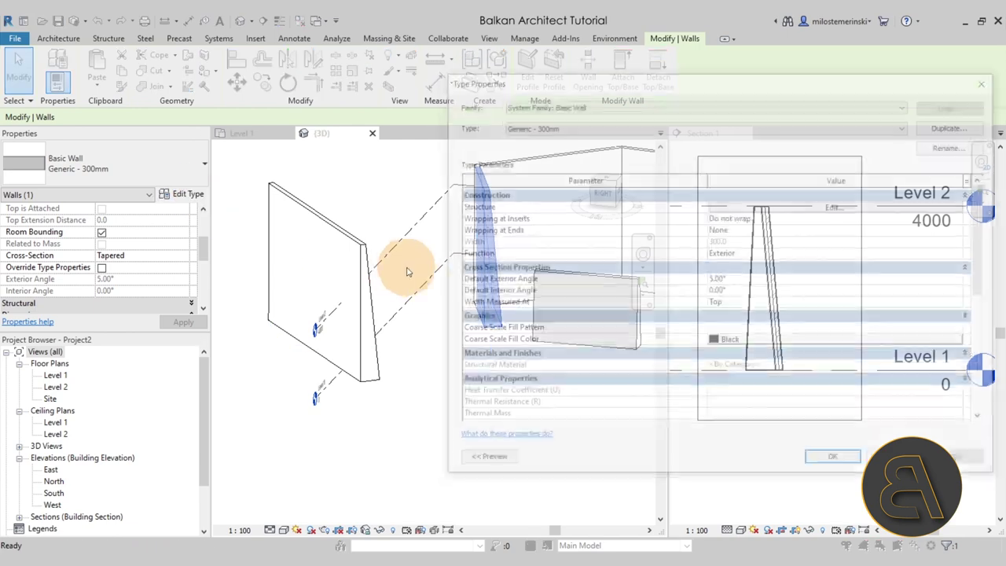
{"action": "left_click", "coordinate": [837, 461]}
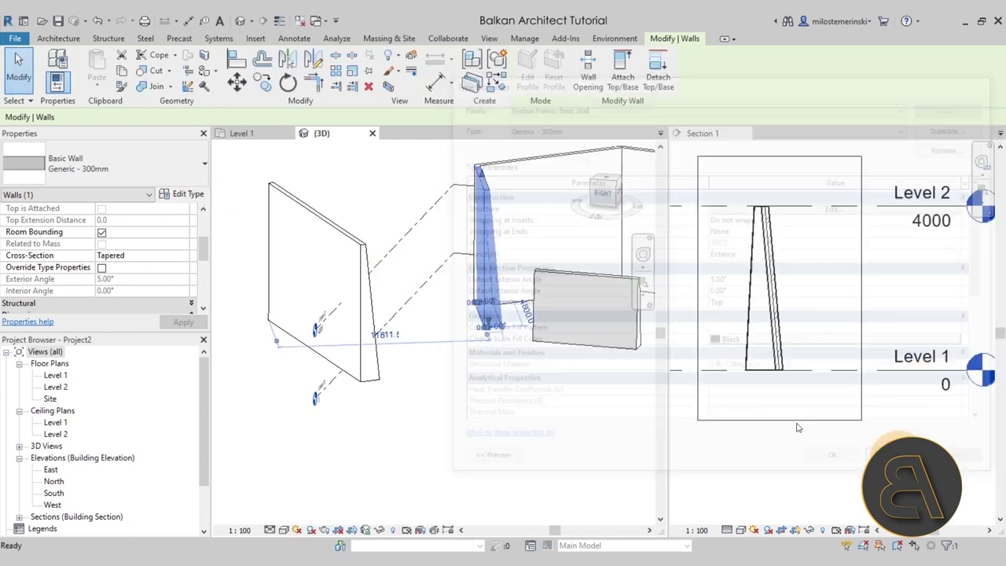
{"action": "left_click", "coordinate": [467, 405]}
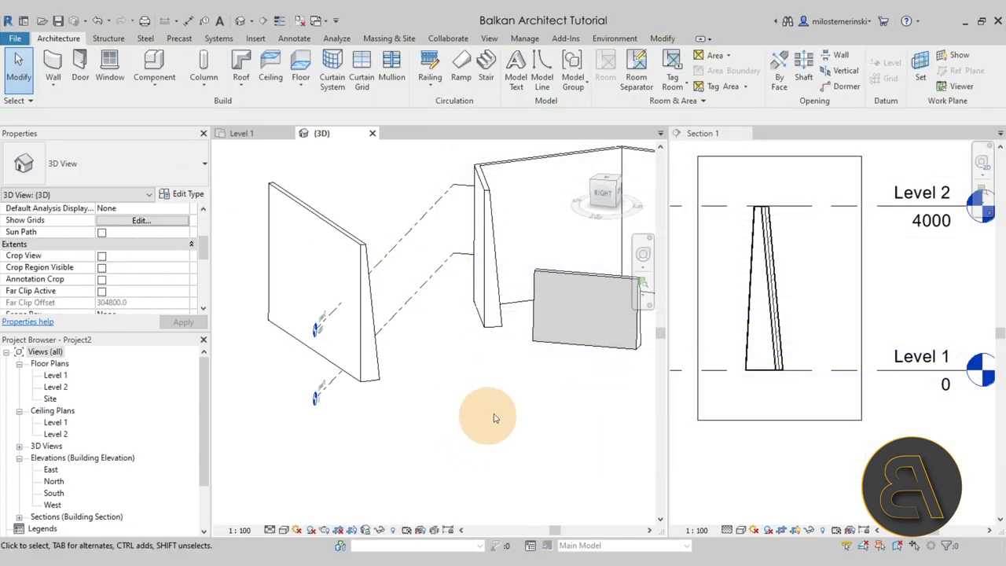
Step: Draw three connected tapered walls of type Interior - Blockwork 140 in front of the existing walls
{"action": "left_click", "coordinate": [47, 67]}
{"action": "left_click", "coordinate": [111, 187]}
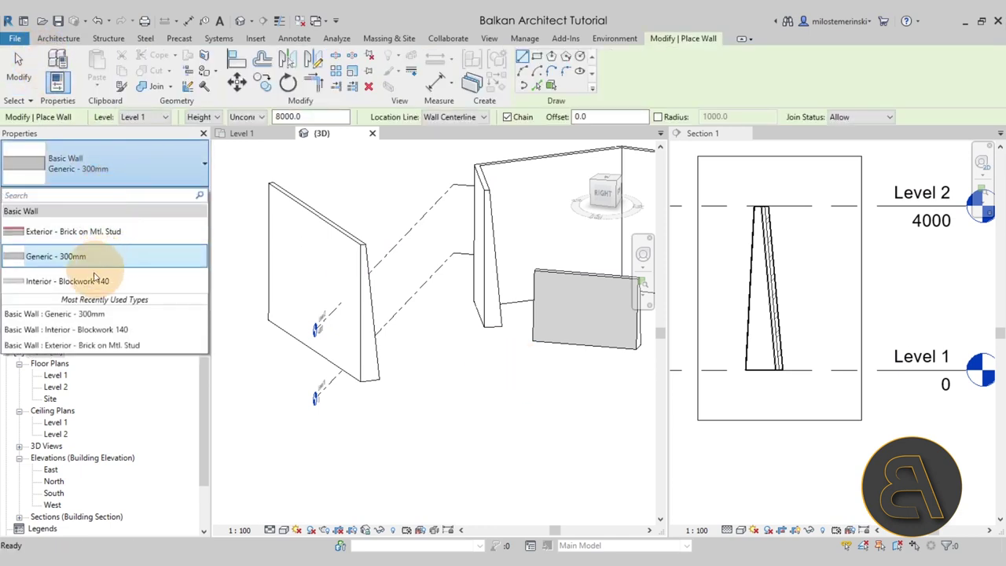
{"action": "left_click", "coordinate": [188, 275]}
{"action": "left_click", "coordinate": [589, 469]}
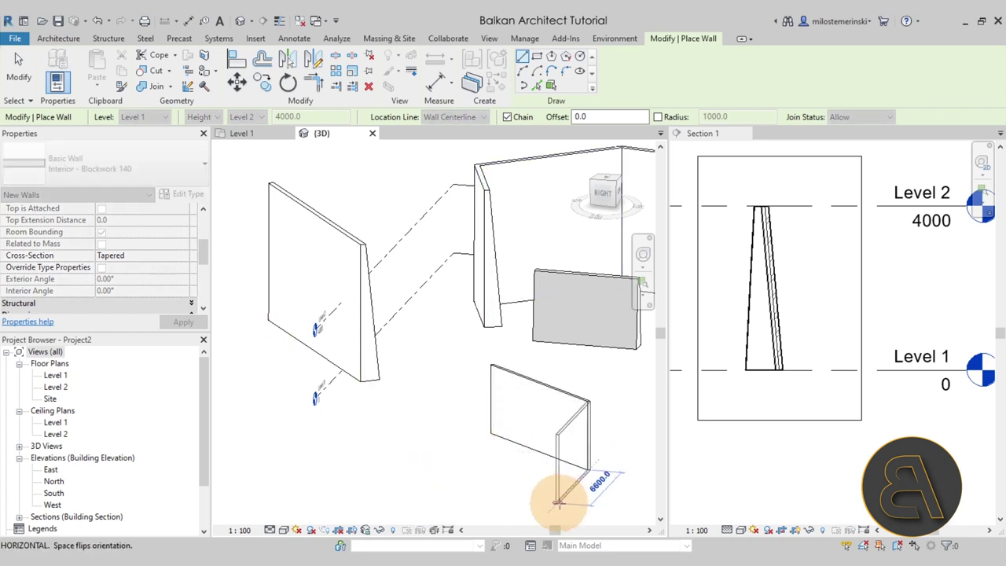
{"action": "left_click", "coordinate": [557, 501]}
{"action": "key", "text": "Escape"}
{"action": "left_click", "coordinate": [489, 433]}
{"action": "left_click", "coordinate": [441, 469]}
{"action": "key", "text": "Escape"}
{"action": "key", "text": "Escape"}
Step: Override the type properties of one Interior - Blockwork 140 wall and edit its exterior angle
{"action": "left_click", "coordinate": [521, 438]}
{"action": "middle_click_drag", "start_coordinate": [534, 442], "coordinate": [336, 406], "text": "shift"}
{"action": "left_click", "coordinate": [101, 267]}
{"action": "left_click", "coordinate": [128, 279]}
{"action": "left_click", "coordinate": [550, 296]}
{"action": "middle_click_drag", "start_coordinate": [550, 296], "coordinate": [575, 356], "text": "shift"}
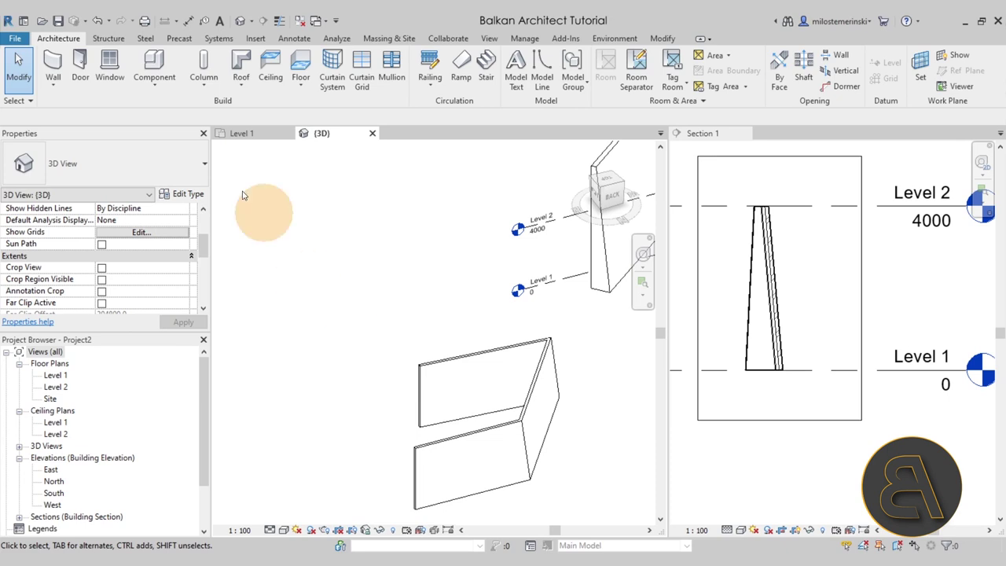
Step: Draw a vertical Exterior - Brick Over Block w Metal Stud stacked wall about 7300 mm long and select it
{"action": "left_click", "coordinate": [53, 67]}
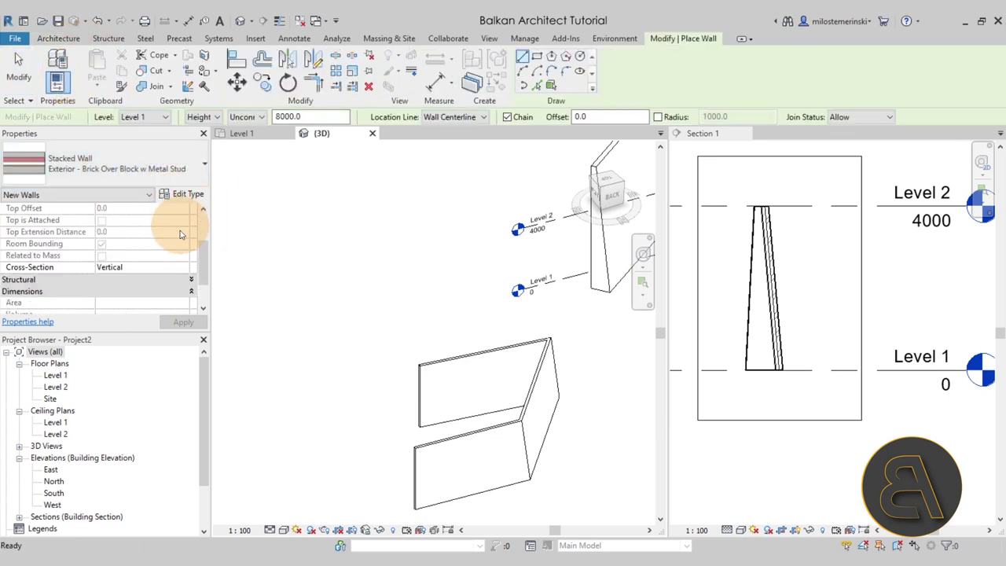
{"action": "left_click", "coordinate": [135, 161]}
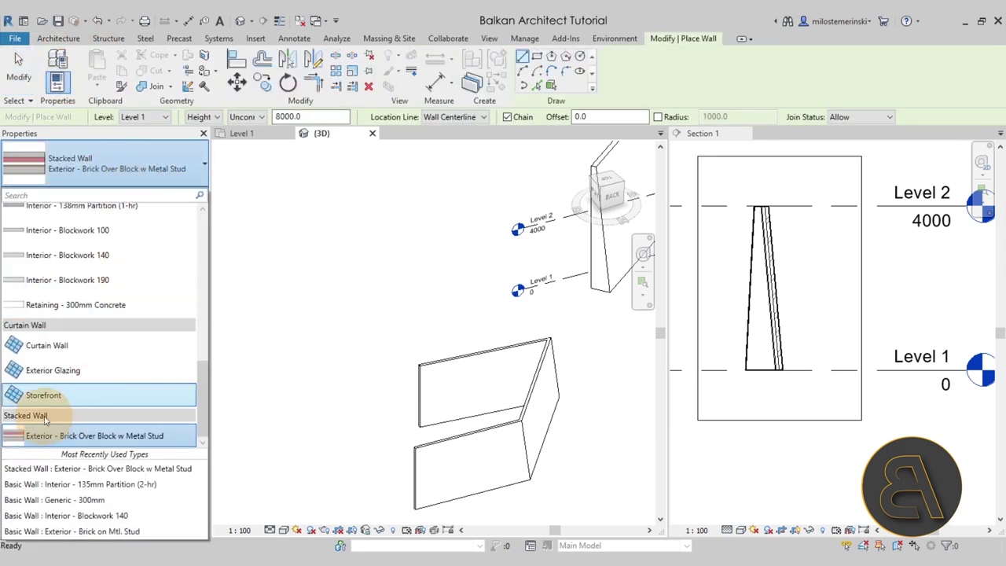
{"action": "left_click", "coordinate": [35, 435]}
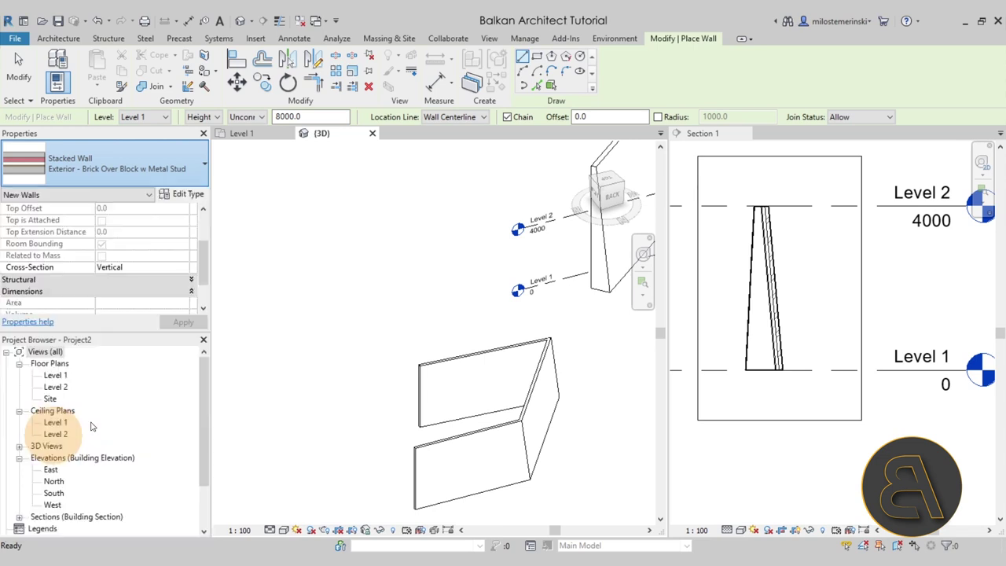
{"action": "left_click", "coordinate": [354, 309]}
{"action": "left_click", "coordinate": [419, 247]}
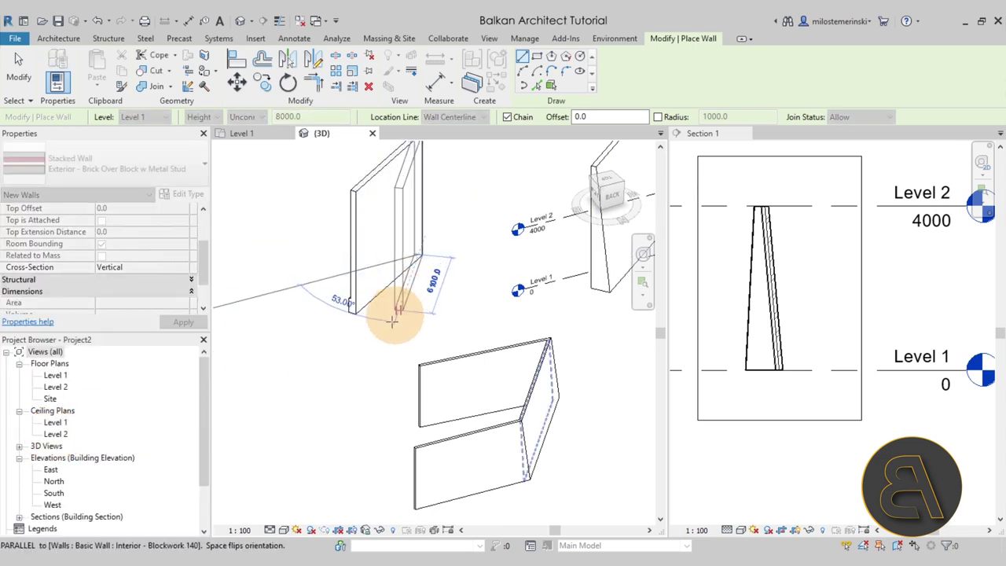
{"action": "key", "text": "Escape"}
{"action": "key", "text": "Escape"}
{"action": "left_click", "coordinate": [356, 310]}
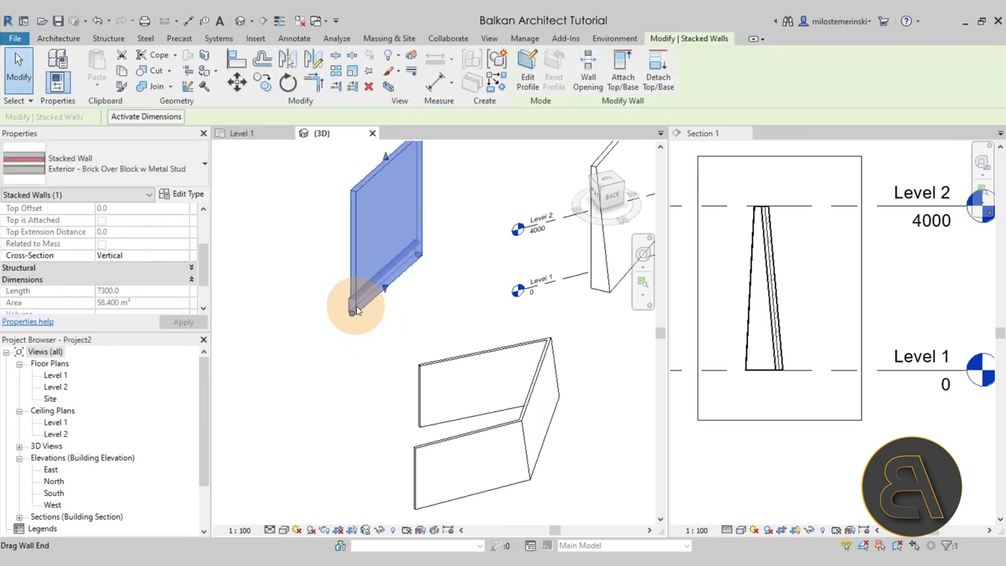
Step: Try to change the selected stacked wall's Cross-Section to Tapered
{"action": "left_click", "coordinate": [182, 256]}
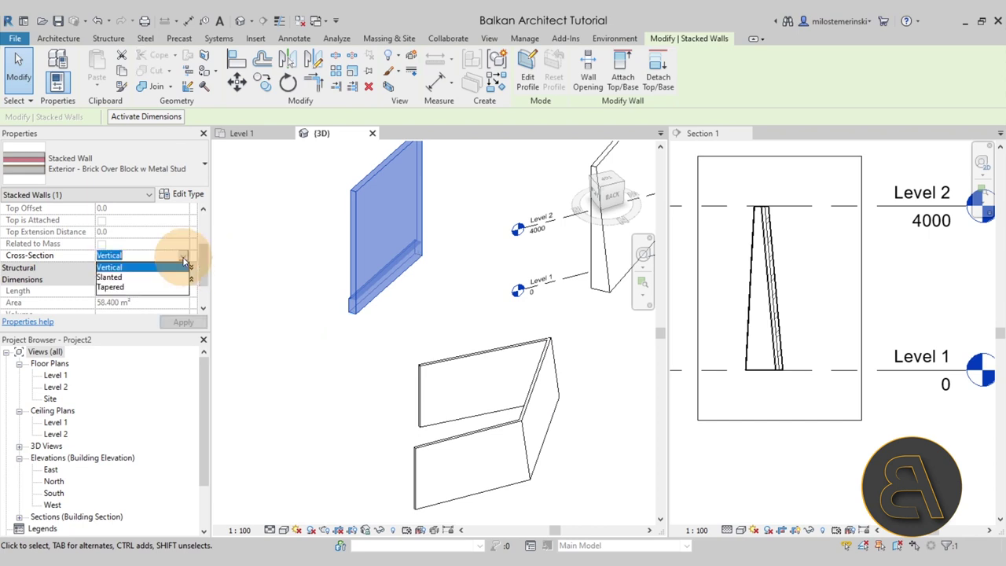
{"action": "left_click", "coordinate": [120, 277]}
{"action": "left_click", "coordinate": [183, 322]}
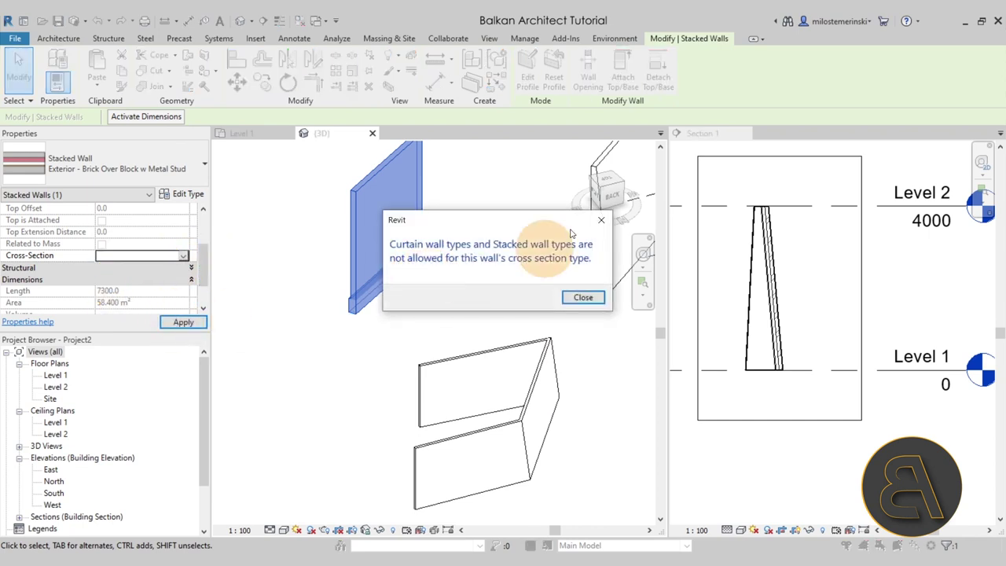
{"action": "left_click", "coordinate": [583, 297]}
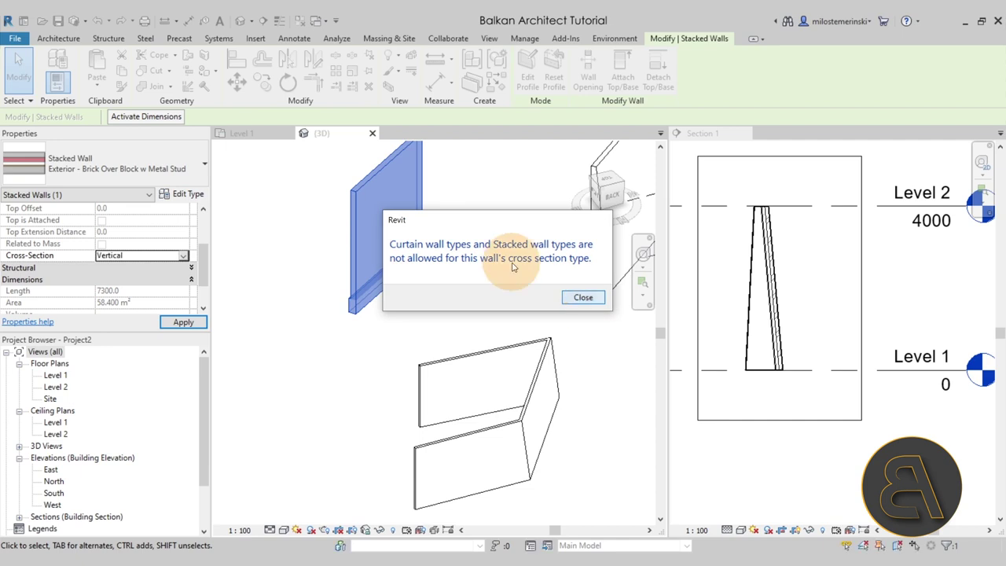
Step: Inspect the assembly structure of the Exterior - Brick Over Block w Metal Stud type and delete the stacked wall
{"action": "left_click", "coordinate": [201, 196]}
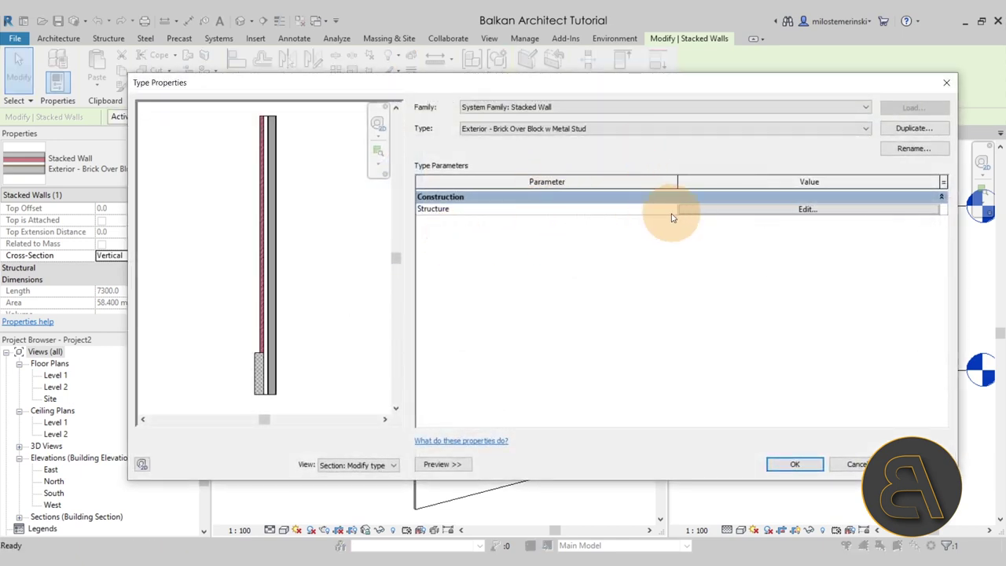
{"action": "left_click", "coordinate": [807, 209]}
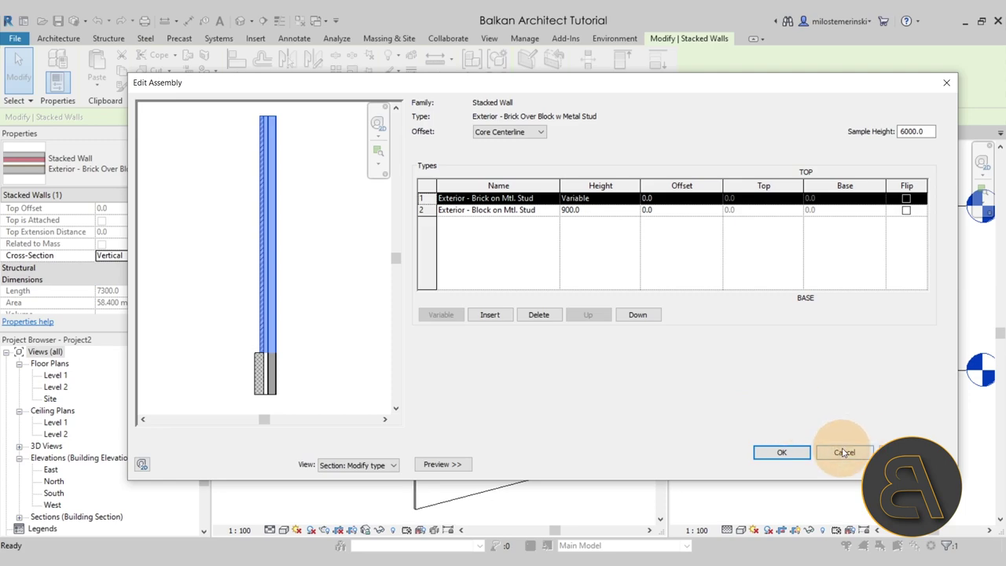
{"action": "left_click", "coordinate": [844, 452]}
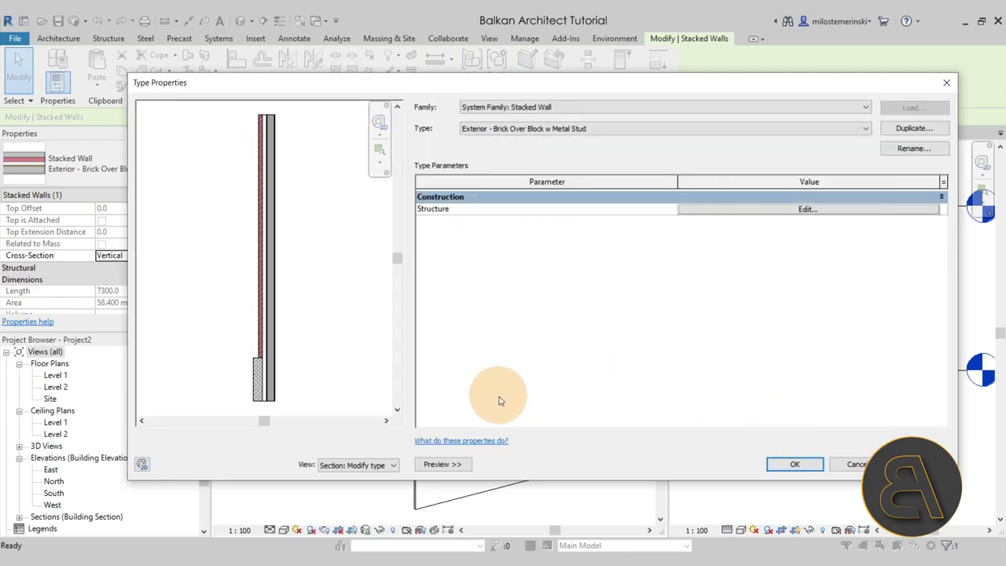
{"action": "left_click", "coordinate": [854, 464]}
{"action": "left_click", "coordinate": [364, 322]}
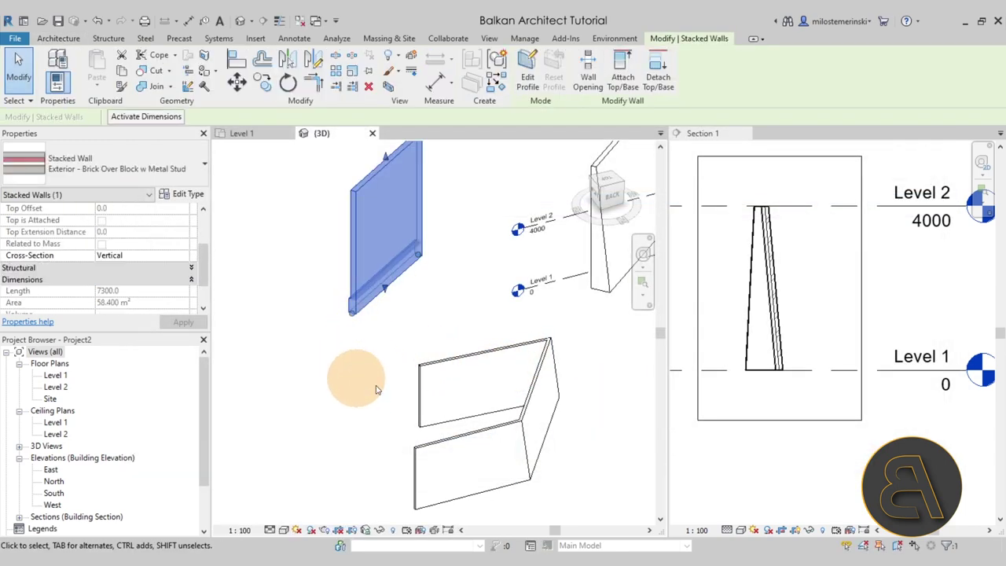
{"action": "key", "text": "Delete"}
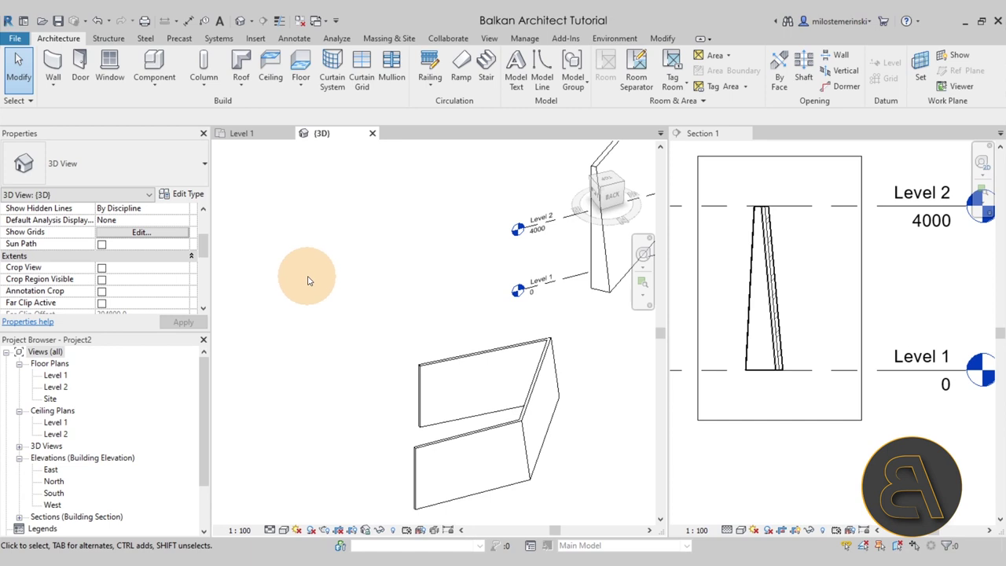
Step: Open the Level 2 and Level 1 floor plans and check the properties of a chained Generic - 300mm wall
{"action": "double_click", "coordinate": [55, 387]}
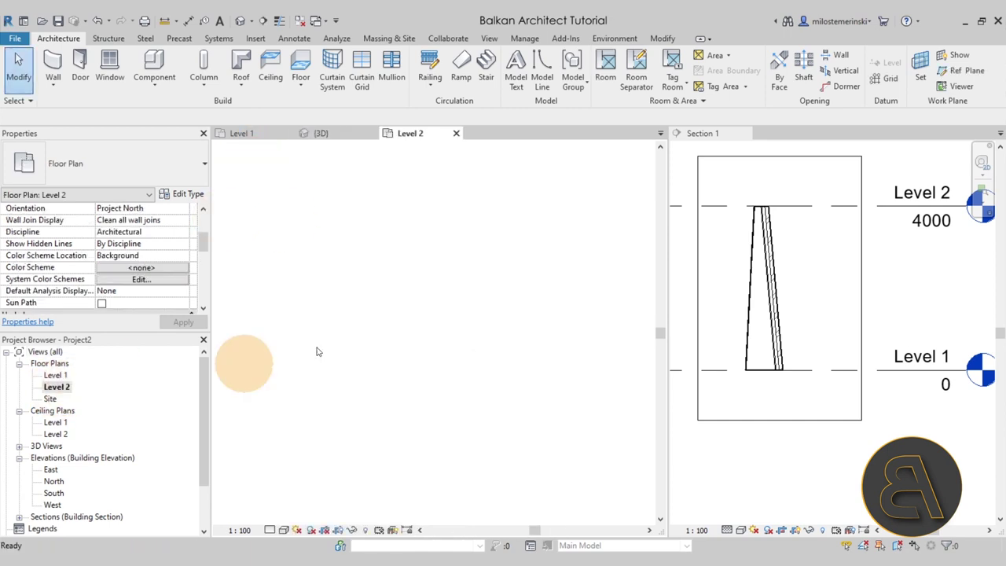
{"action": "double_click", "coordinate": [55, 376]}
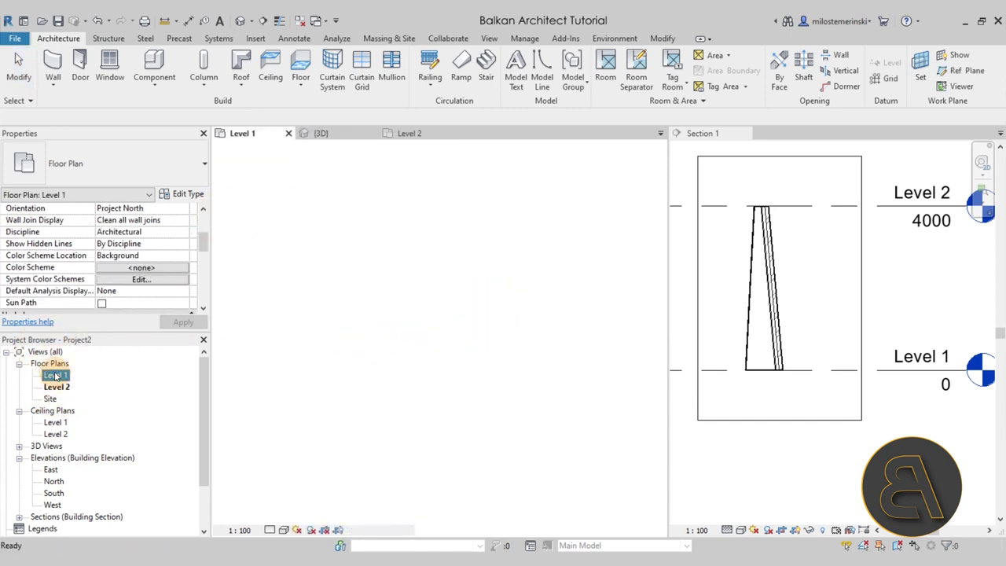
{"action": "scroll", "coordinate": [475, 297], "scroll_direction": "down", "scroll_amount": 4}
{"action": "scroll", "coordinate": [482, 293], "scroll_direction": "down", "scroll_amount": 2}
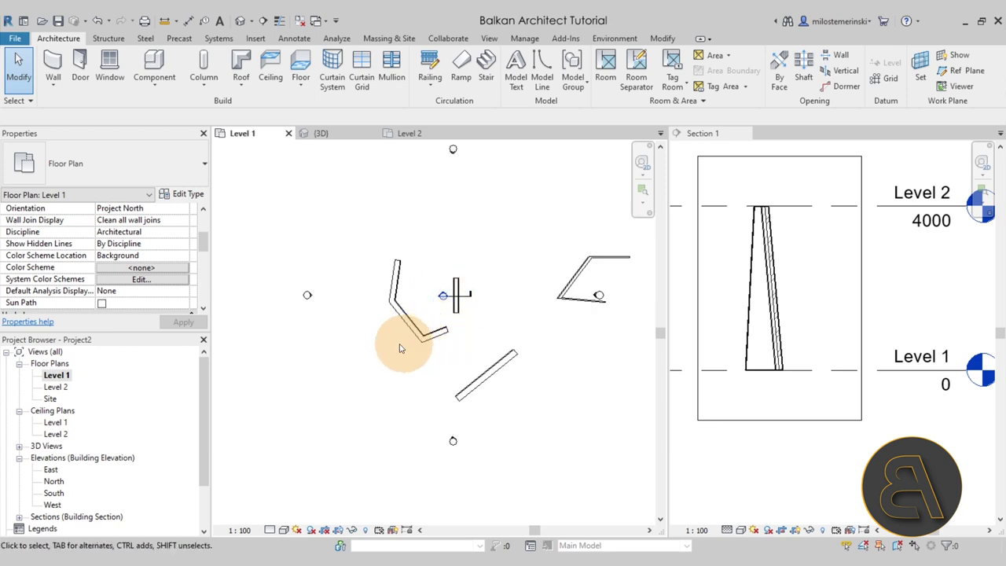
{"action": "left_click", "coordinate": [346, 286]}
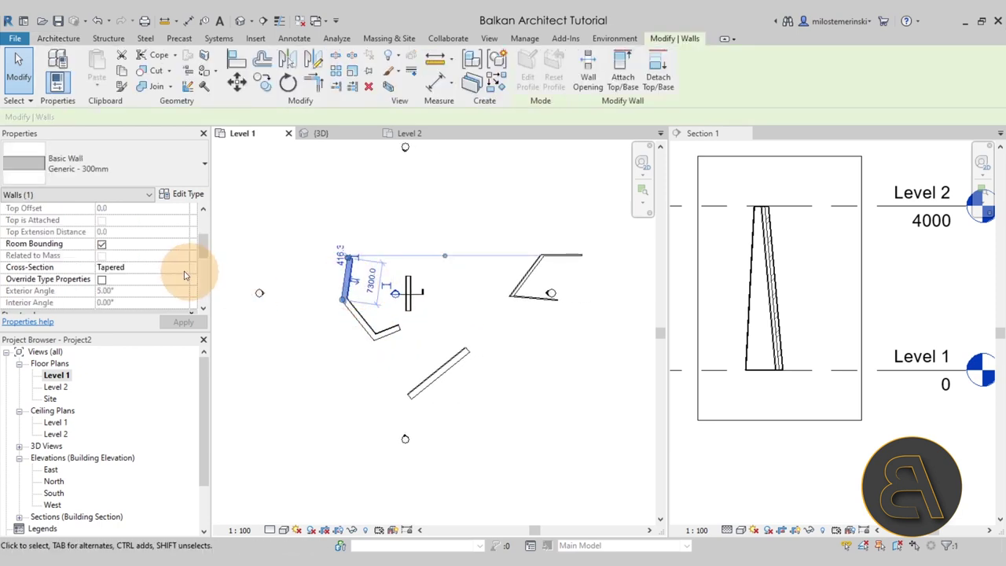
{"action": "scroll", "coordinate": [169, 268], "scroll_direction": "down", "scroll_amount": 3}
{"action": "left_click", "coordinate": [311, 230]}
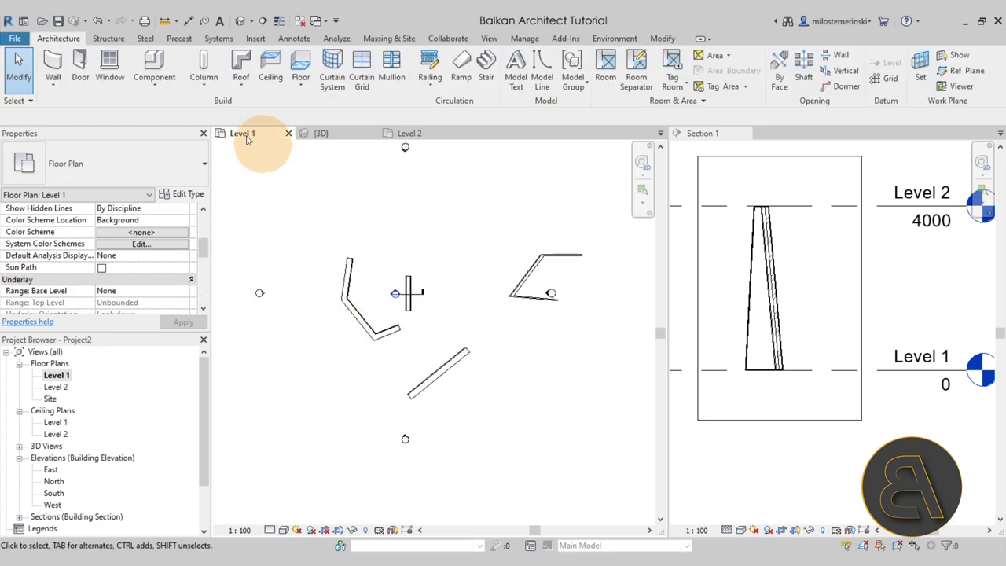
Step: Start a wall of type Exterior - Brick on Mtl. Stud with default exterior and interior angles of 10°
{"action": "left_click", "coordinate": [56, 69]}
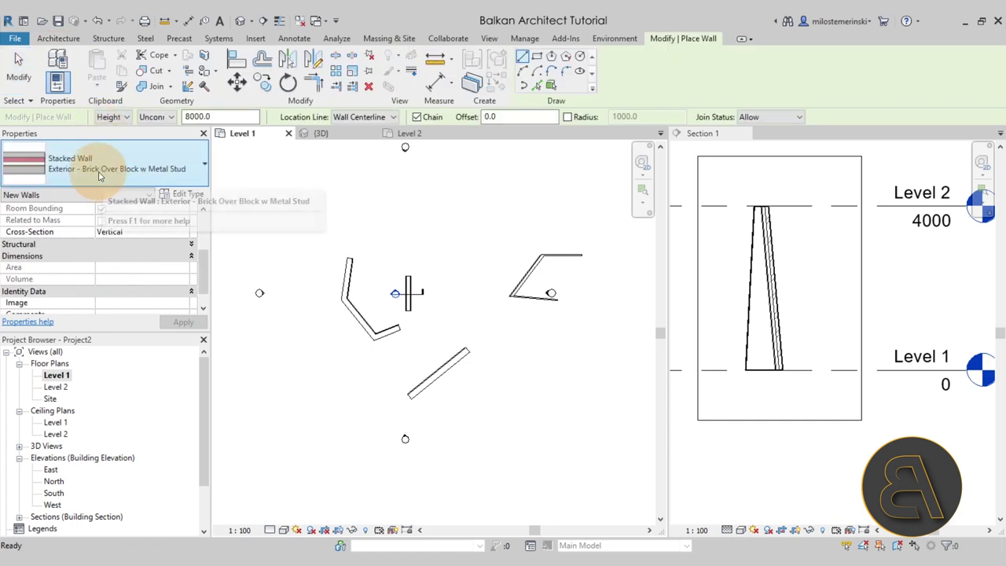
{"action": "left_click", "coordinate": [100, 179]}
{"action": "scroll", "coordinate": [129, 260], "scroll_direction": "up", "scroll_amount": 5}
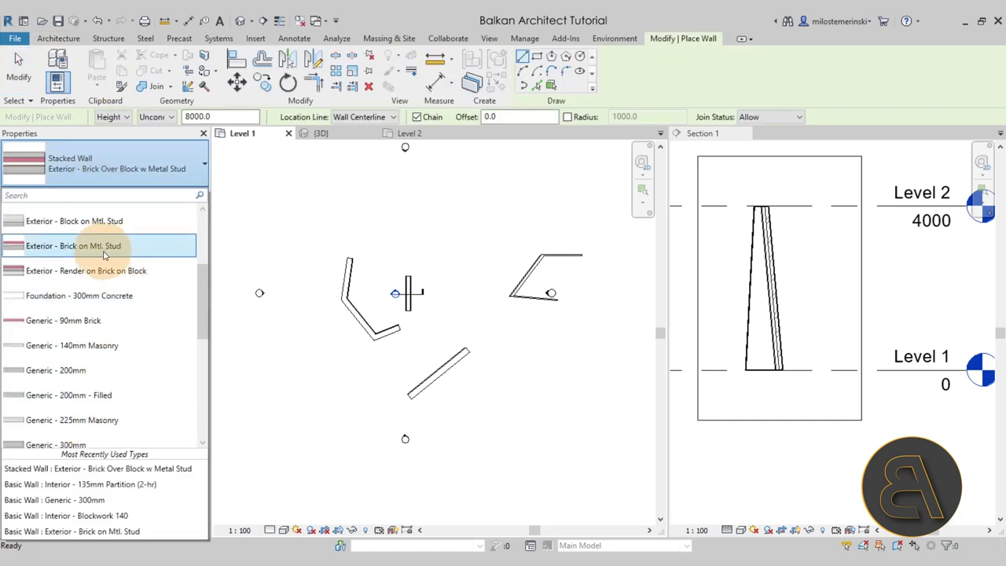
{"action": "left_click", "coordinate": [149, 253]}
{"action": "left_click", "coordinate": [177, 193]}
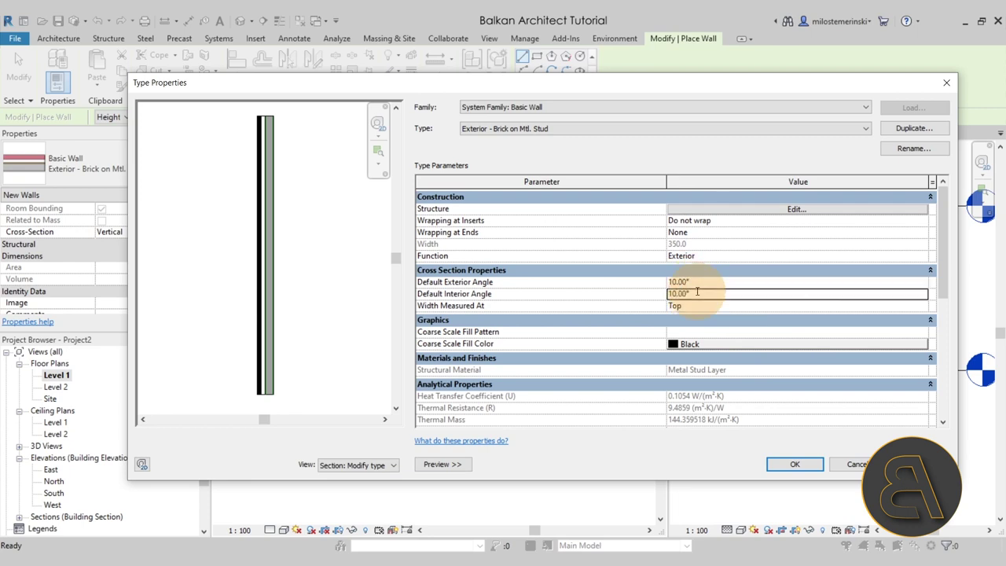
{"action": "left_click", "coordinate": [795, 464]}
Step: Draw a rectangle of tapered Exterior - Brick on Mtl. Stud walls about 14 m long above the existing walls on Level 1
{"action": "left_click", "coordinate": [157, 232]}
{"action": "left_click", "coordinate": [184, 232]}
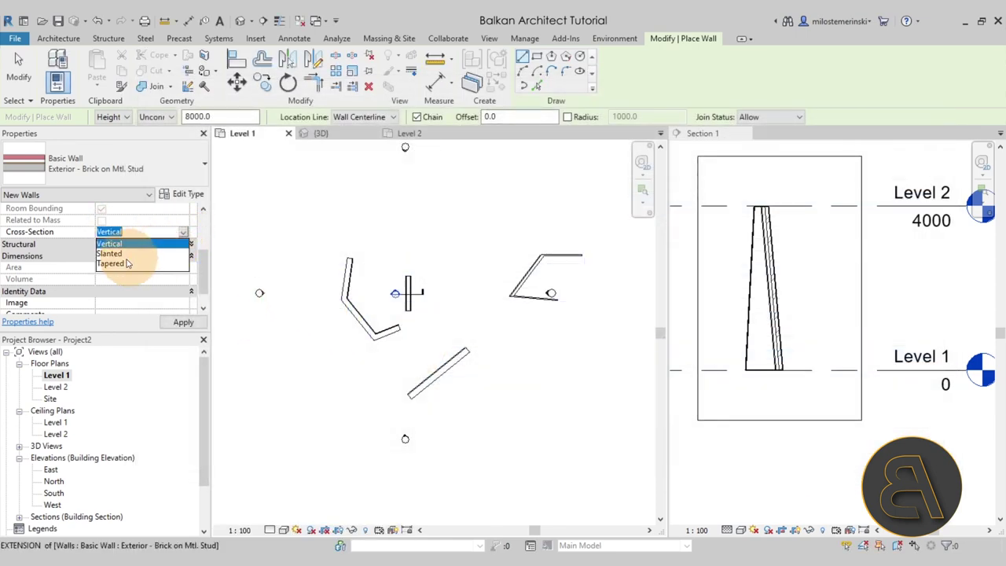
{"action": "left_click", "coordinate": [118, 262]}
{"action": "middle_click_drag", "start_coordinate": [349, 245], "coordinate": [350, 346]}
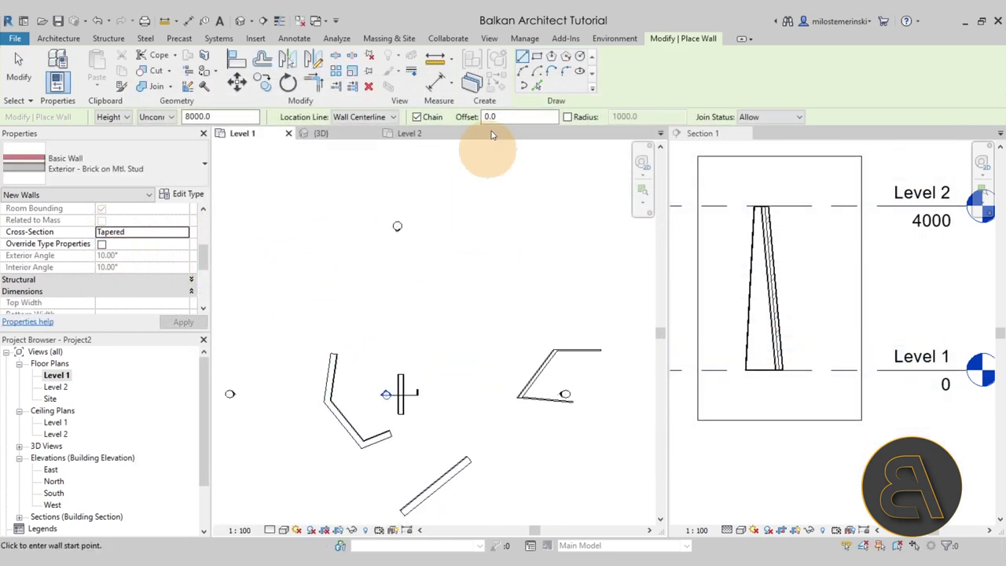
{"action": "left_click", "coordinate": [537, 56]}
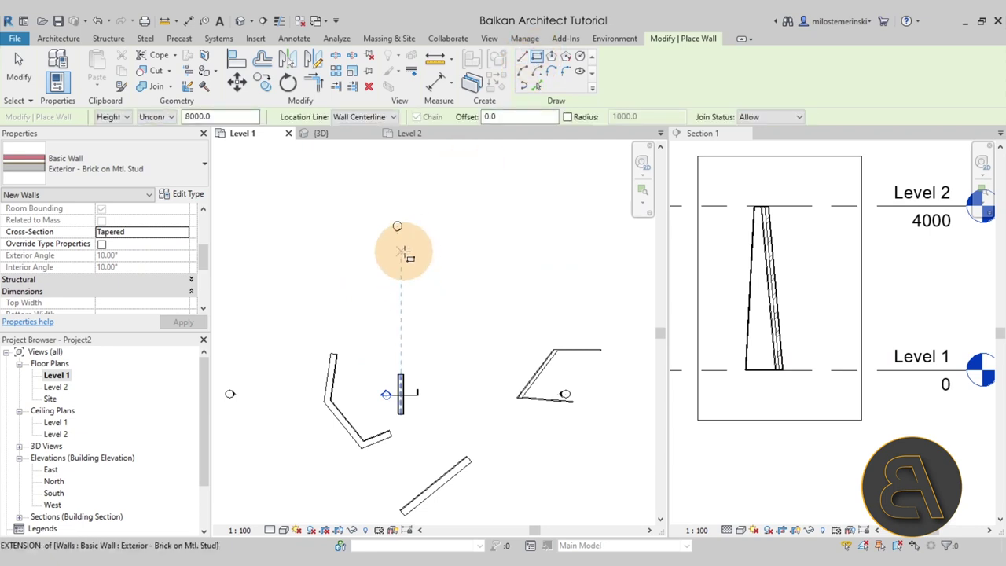
{"action": "left_click", "coordinate": [390, 242]}
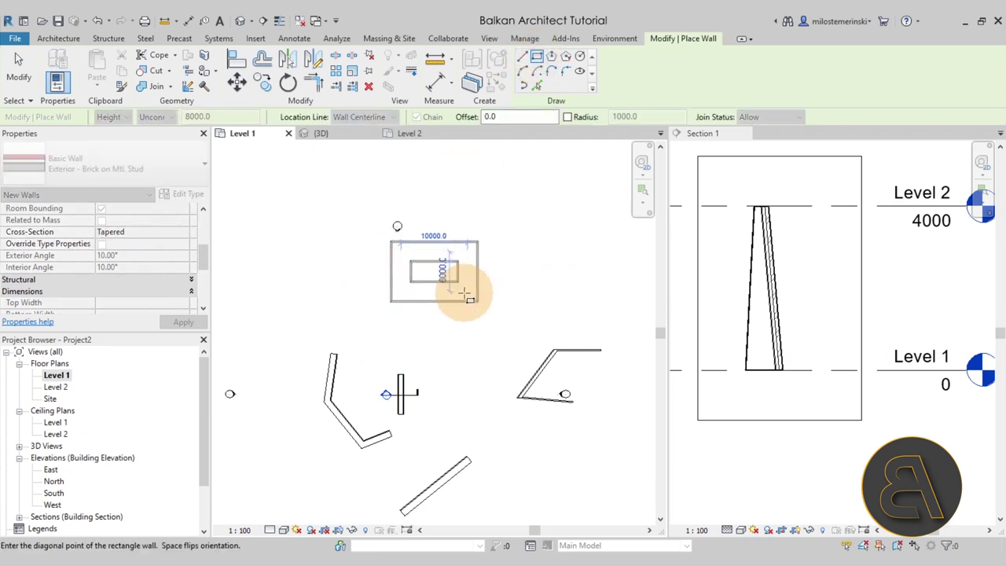
{"action": "left_click", "coordinate": [506, 322]}
{"action": "scroll", "coordinate": [413, 251], "scroll_direction": "up", "scroll_amount": 3}
{"action": "key", "text": "Escape"}
{"action": "key", "text": "Escape"}
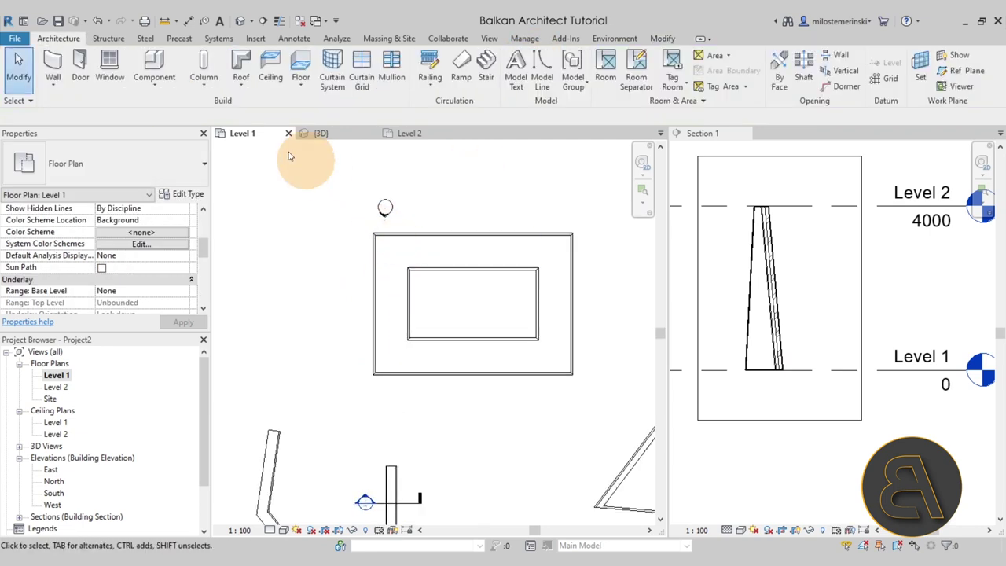
Step: Check the level and height constraints of the rectangle's upper wall
{"action": "left_click", "coordinate": [445, 237]}
{"action": "scroll", "coordinate": [129, 255], "scroll_direction": "up", "scroll_amount": 5}
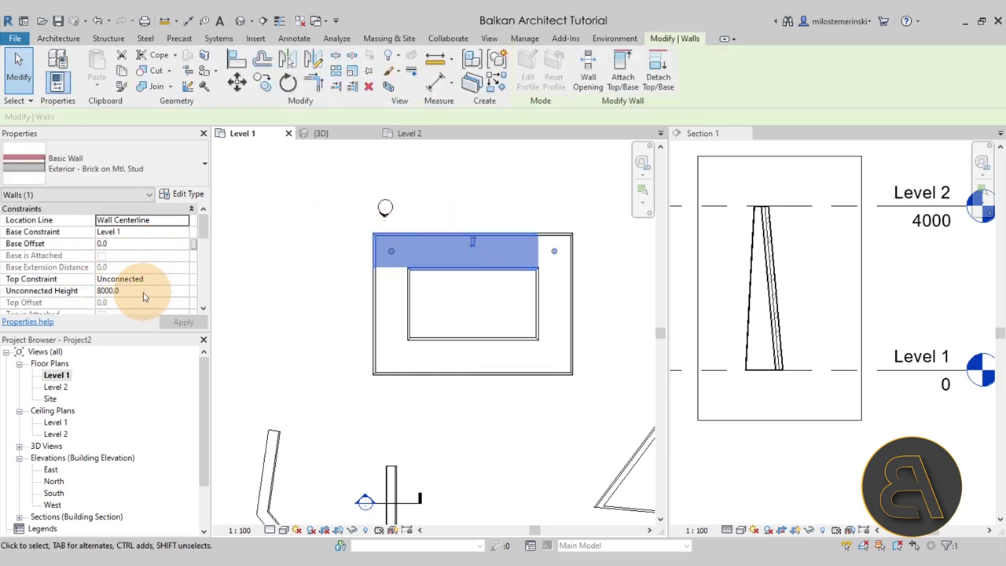
{"action": "left_click", "coordinate": [303, 288]}
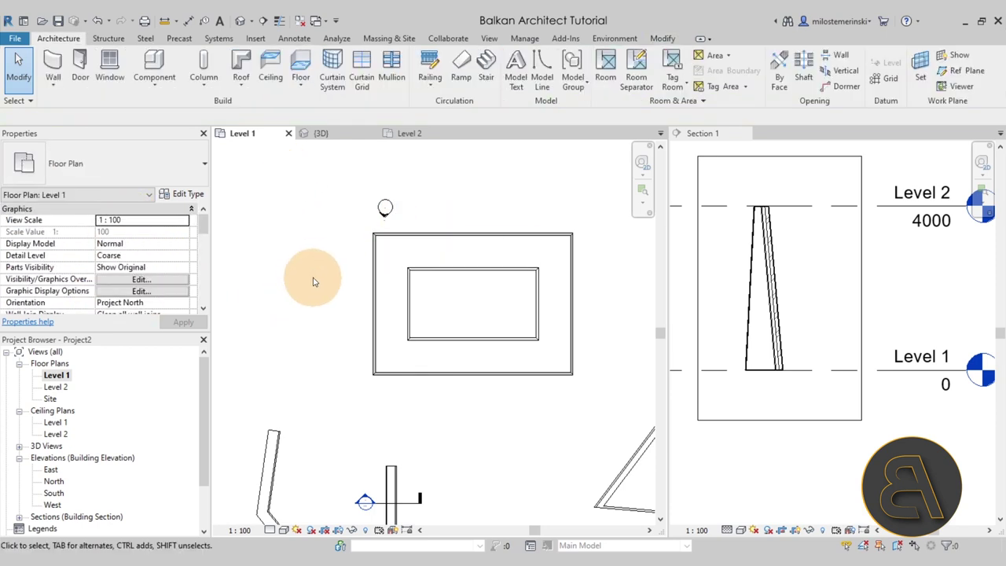
Step: Sketch a Generic 150mm floor boundary on Level 2 by picking the four walls of the rectangle
{"action": "left_click", "coordinate": [409, 133]}
{"action": "scroll", "coordinate": [467, 197], "scroll_direction": "up", "scroll_amount": 5}
{"action": "middle_click_drag", "start_coordinate": [467, 197], "coordinate": [452, 276]}
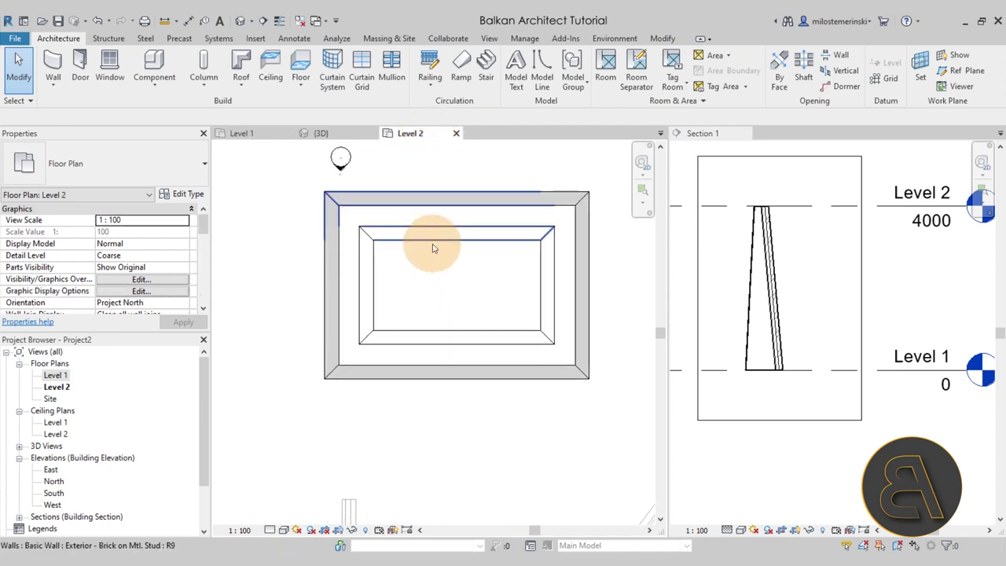
{"action": "left_click", "coordinate": [300, 69]}
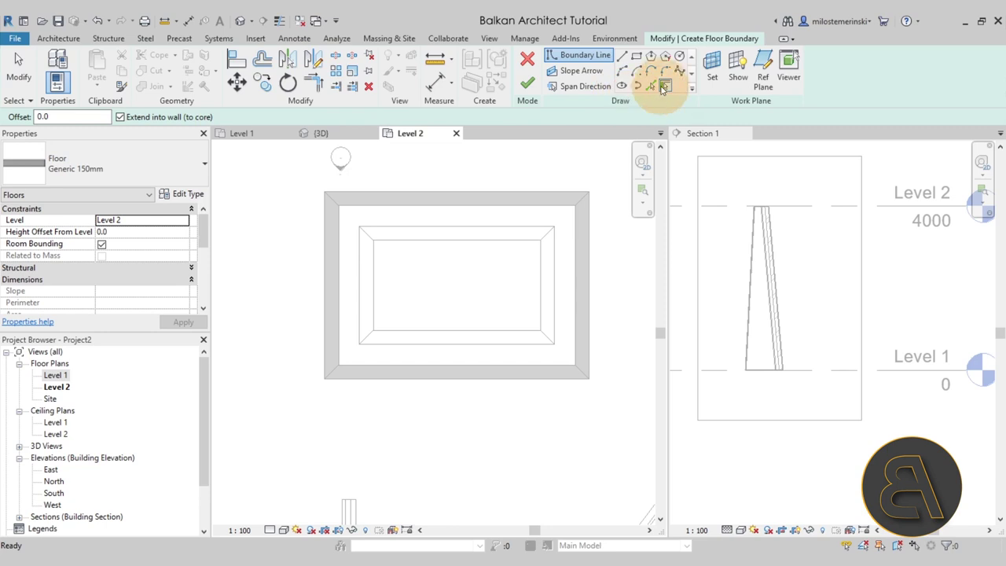
{"action": "left_click", "coordinate": [664, 86]}
{"action": "left_click", "coordinate": [425, 205]}
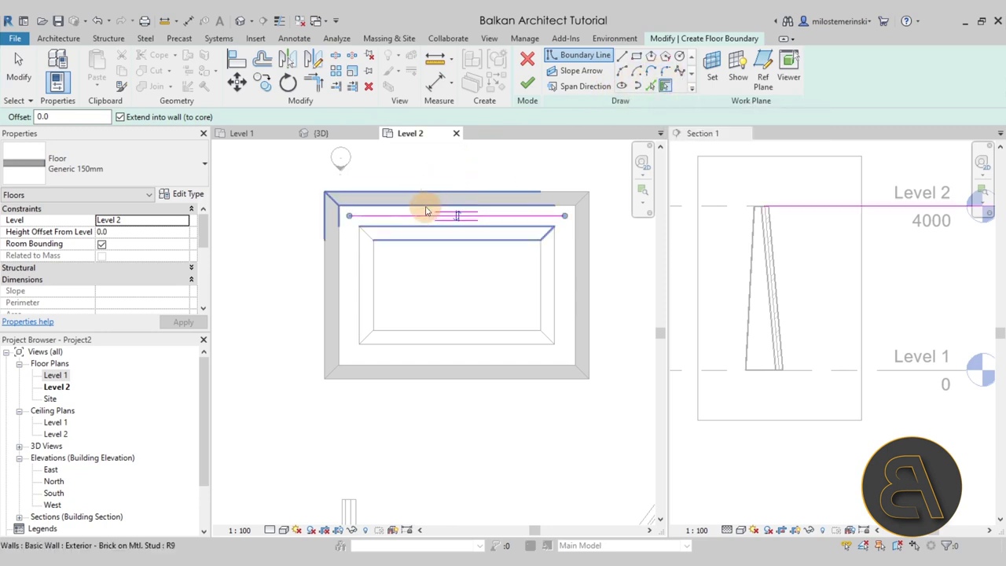
{"action": "left_click", "coordinate": [353, 279]}
{"action": "left_click", "coordinate": [582, 285]}
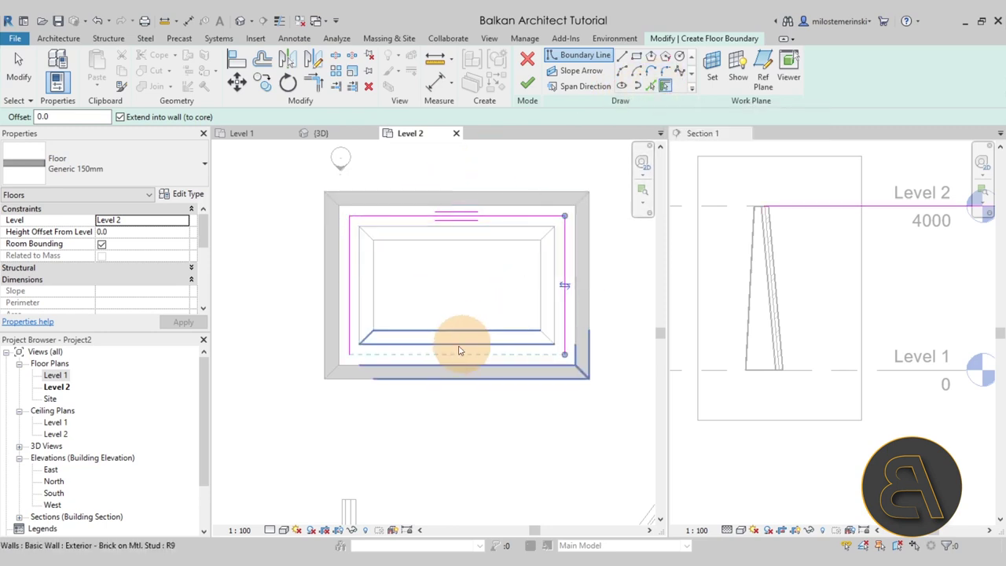
{"action": "left_click", "coordinate": [449, 358]}
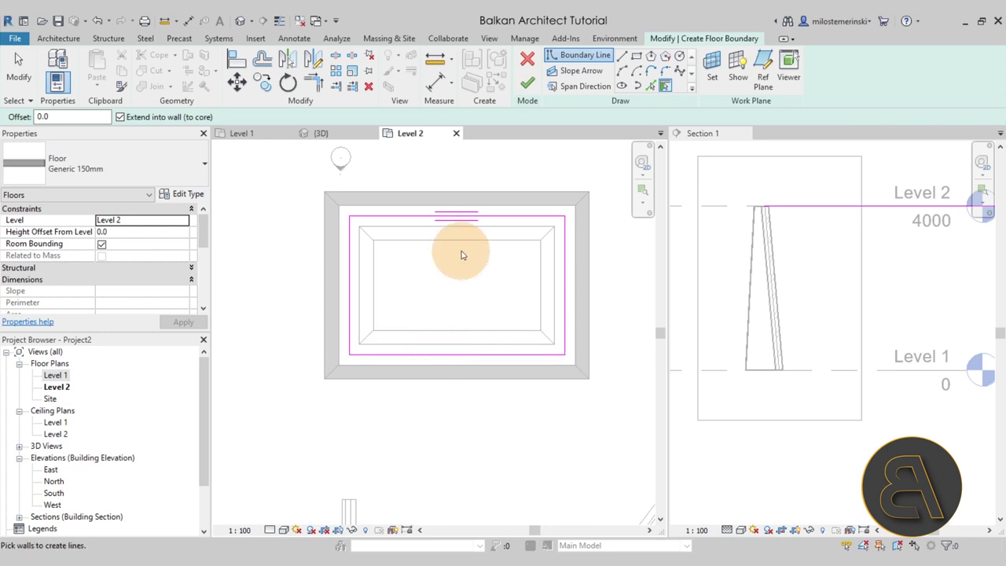
{"action": "key", "text": "Escape"}
{"action": "key", "text": "Escape"}
Step: Shift the upper boundary line of the floor sketch slightly inward and undo the move
{"action": "left_click", "coordinate": [442, 218]}
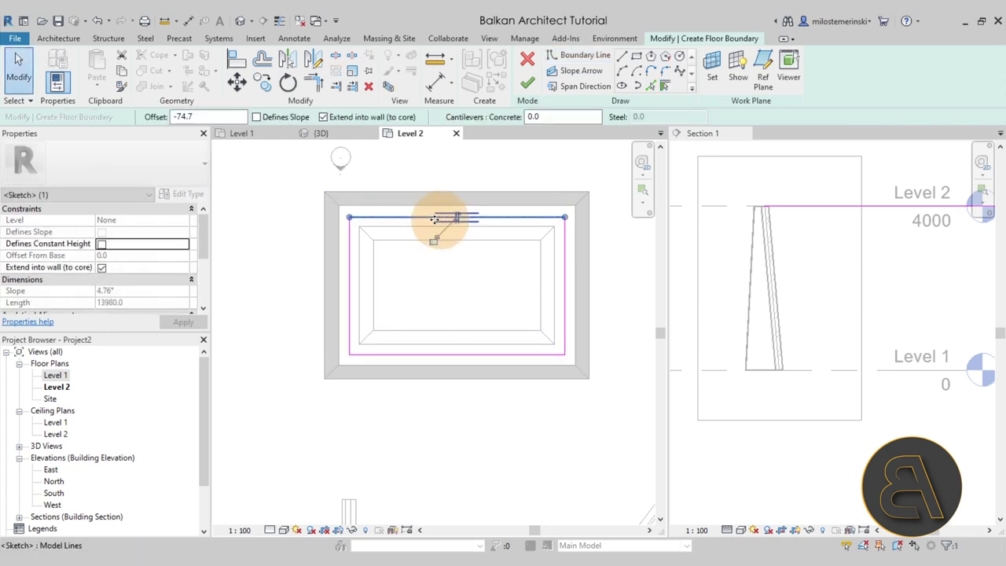
{"action": "left_click", "coordinate": [97, 21]}
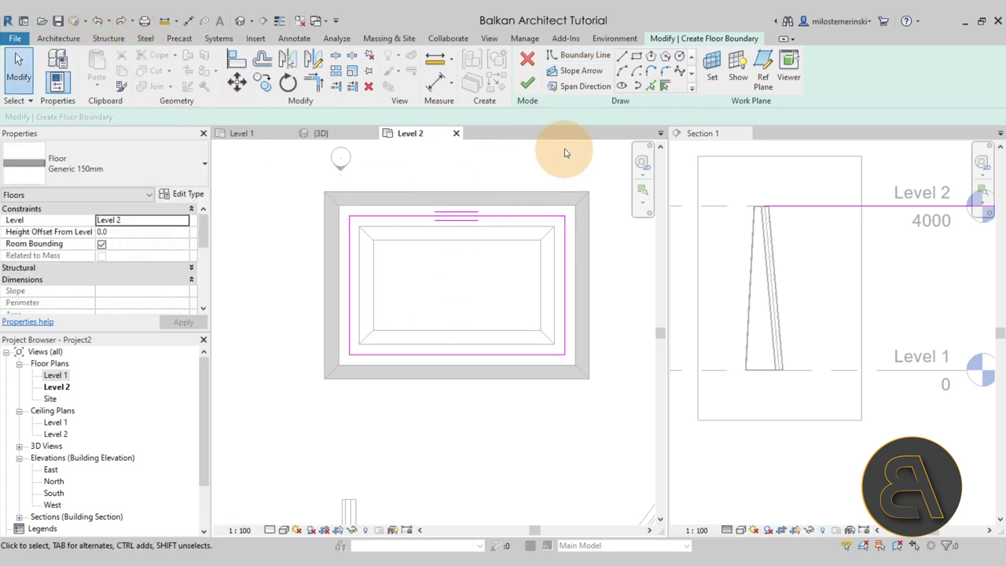
{"action": "left_click", "coordinate": [429, 221]}
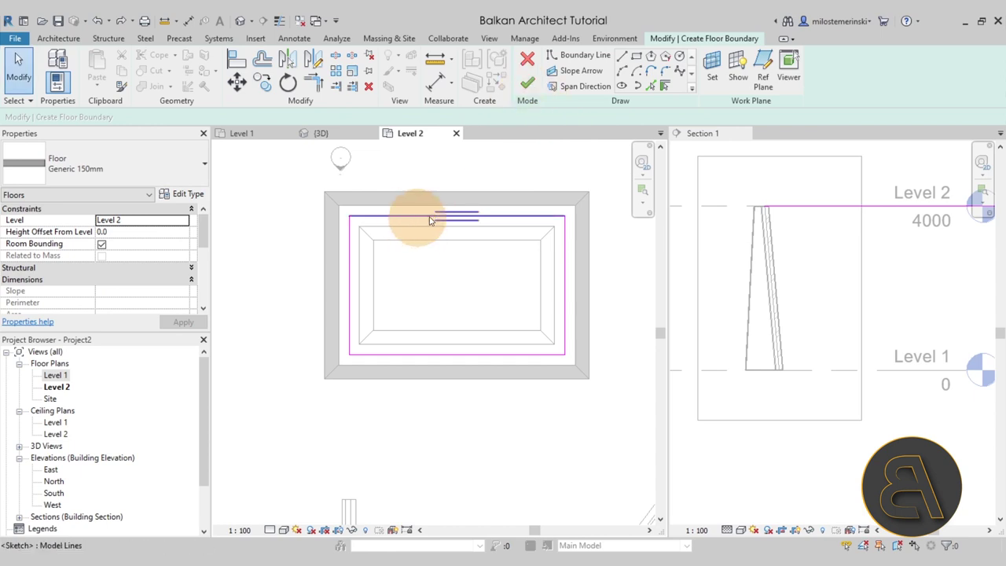
{"action": "left_click", "coordinate": [562, 250]}
{"action": "left_click", "coordinate": [498, 291]}
Step: Finish the Level 2 floor sketch without joining and cutting the overlapping walls
{"action": "left_click", "coordinate": [524, 93]}
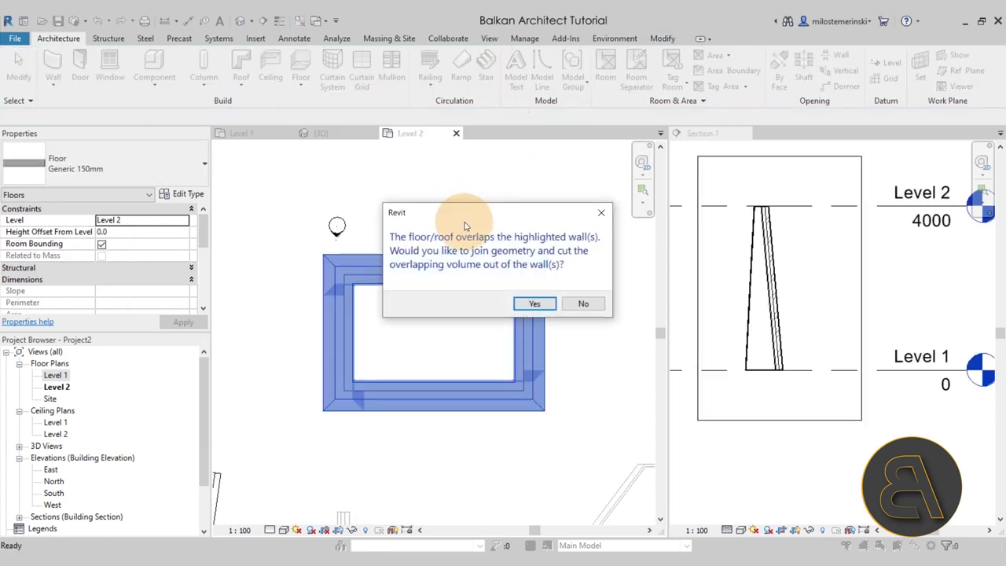
{"action": "left_click", "coordinate": [582, 304]}
{"action": "left_click", "coordinate": [259, 238]}
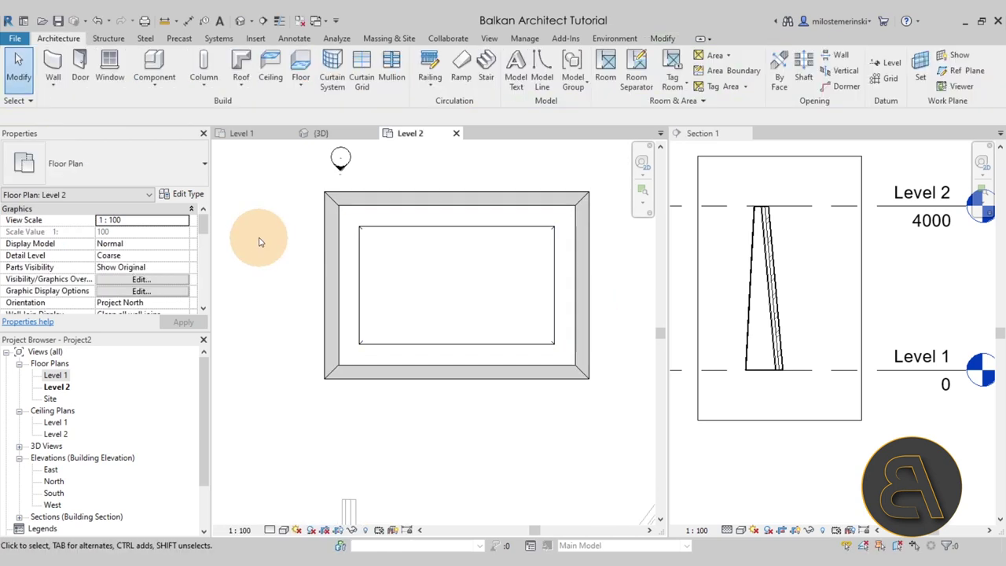
Step: Open the 3D view and set its visual style to Shaded
{"action": "left_click", "coordinate": [237, 24]}
{"action": "middle_click_drag", "start_coordinate": [462, 222], "coordinate": [382, 305], "text": "shift"}
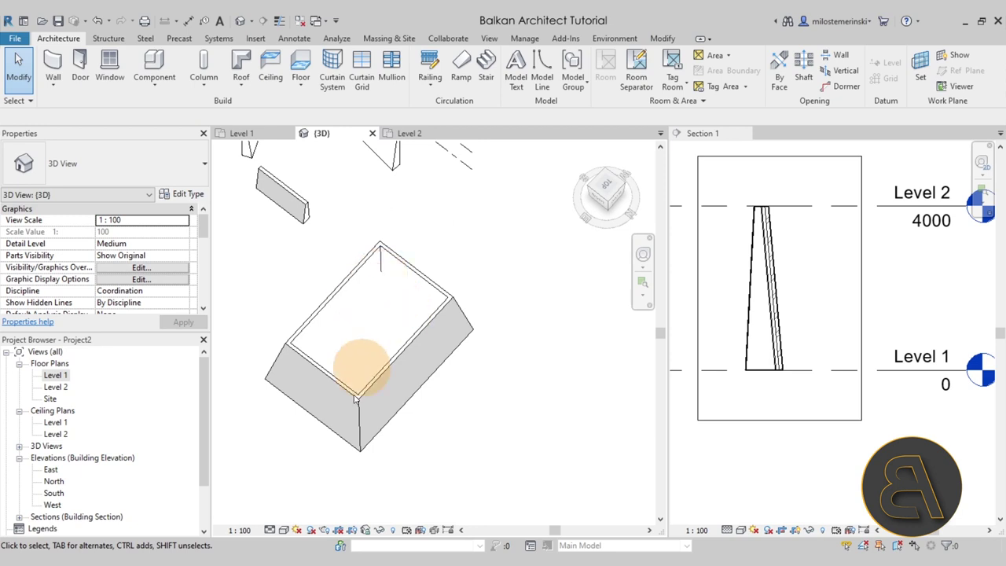
{"action": "left_click", "coordinate": [283, 530]}
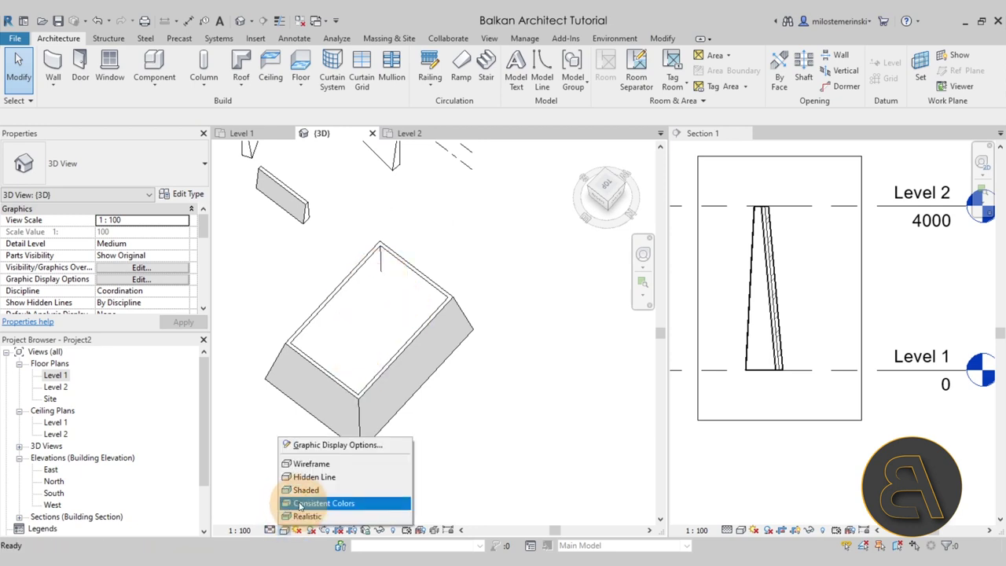
{"action": "left_click", "coordinate": [344, 488]}
{"action": "mouse_move", "coordinate": [344, 489]}
{"action": "middle_mouse_down", "text": "shift"}
{"action": "mouse_move", "coordinate": [427, 359]}
{"action": "mouse_move", "coordinate": [456, 385]}
{"action": "mouse_move", "coordinate": [388, 296]}
{"action": "middle_mouse_up", "text": "shift"}
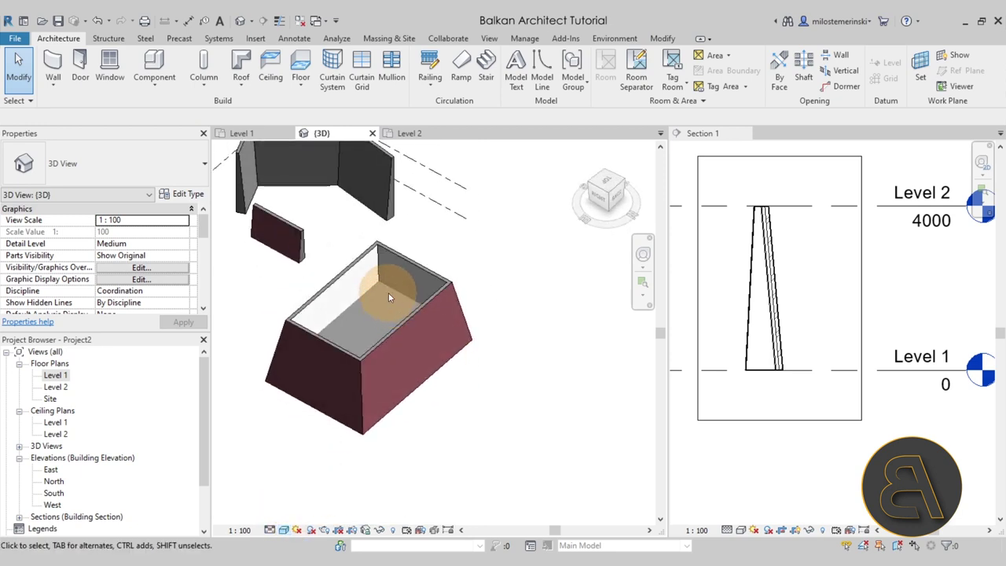
Step: Enlarge the tapered rectangle by moving its far short wall and its long brick side wall outward in 3D
{"action": "left_click_drag", "start_coordinate": [416, 275], "coordinate": [404, 225]}
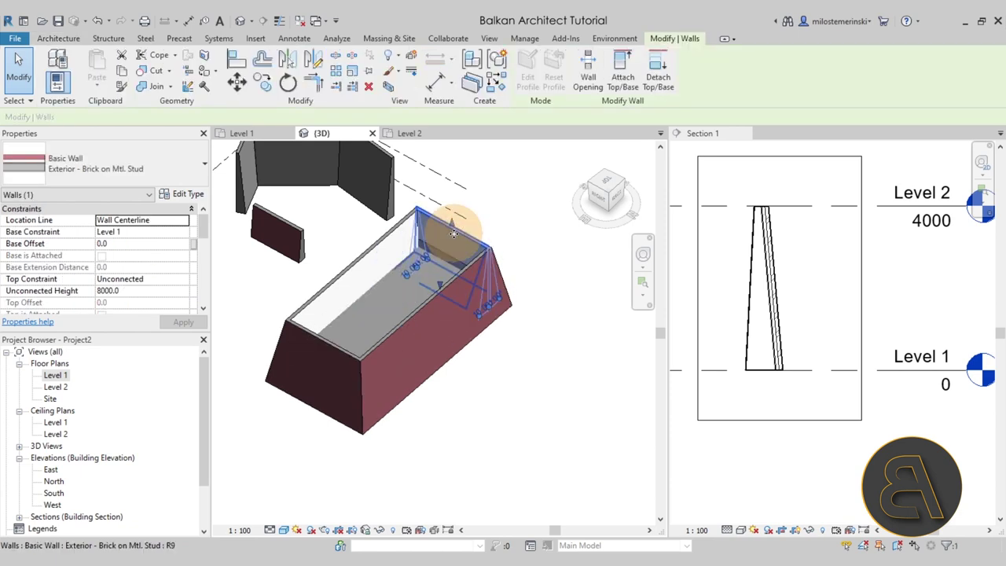
{"action": "left_click_drag", "start_coordinate": [418, 282], "coordinate": [415, 281]}
{"action": "left_click_drag", "start_coordinate": [456, 231], "coordinate": [493, 220]}
{"action": "left_click_drag", "start_coordinate": [419, 303], "coordinate": [530, 399]}
{"action": "left_click_drag", "start_coordinate": [479, 354], "coordinate": [460, 280]}
{"action": "scroll", "coordinate": [582, 291], "scroll_direction": "up", "scroll_amount": 5}
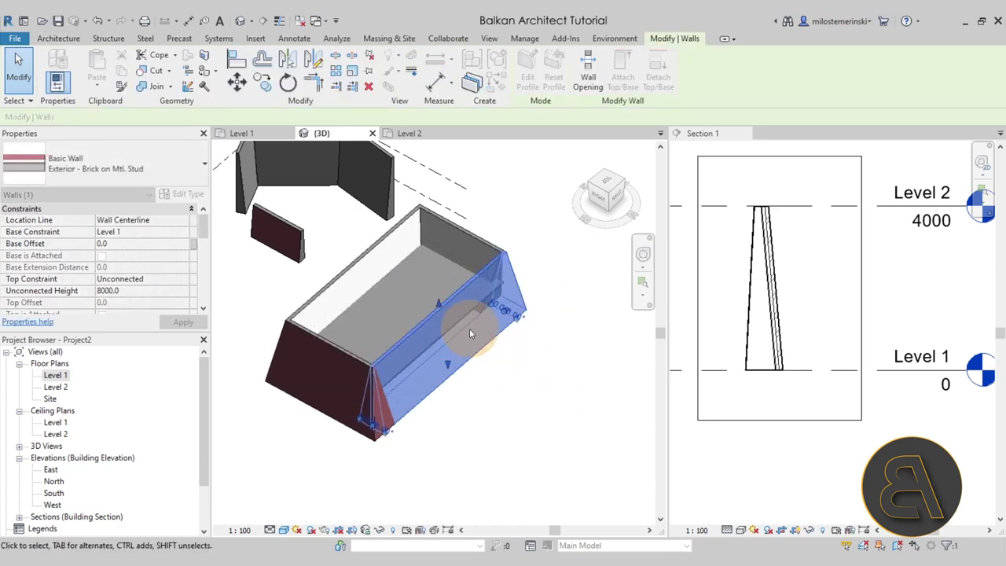
{"action": "middle_click_drag", "start_coordinate": [536, 272], "coordinate": [512, 372], "text": "shift"}
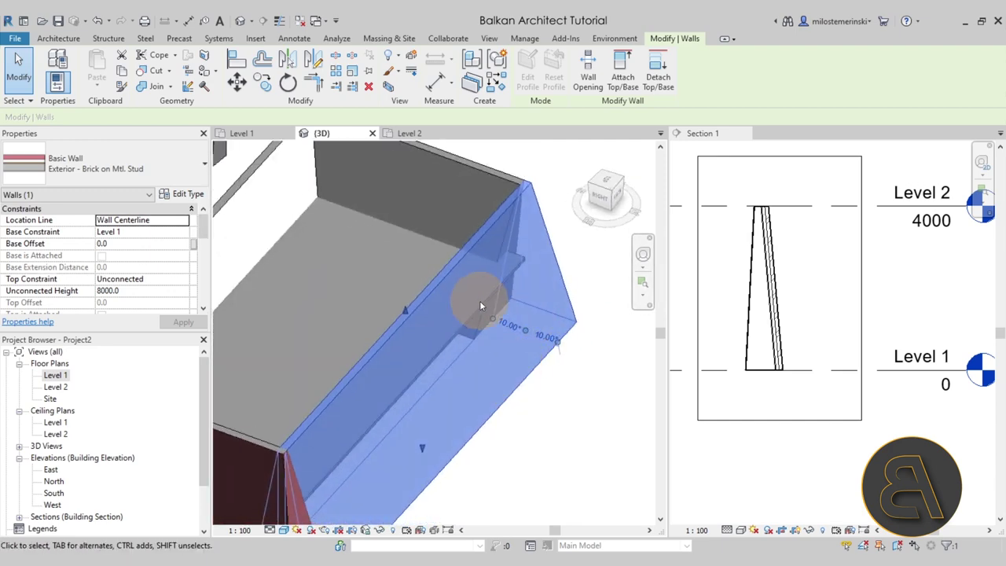
{"action": "middle_click_drag", "start_coordinate": [437, 285], "coordinate": [498, 305], "text": "shift"}
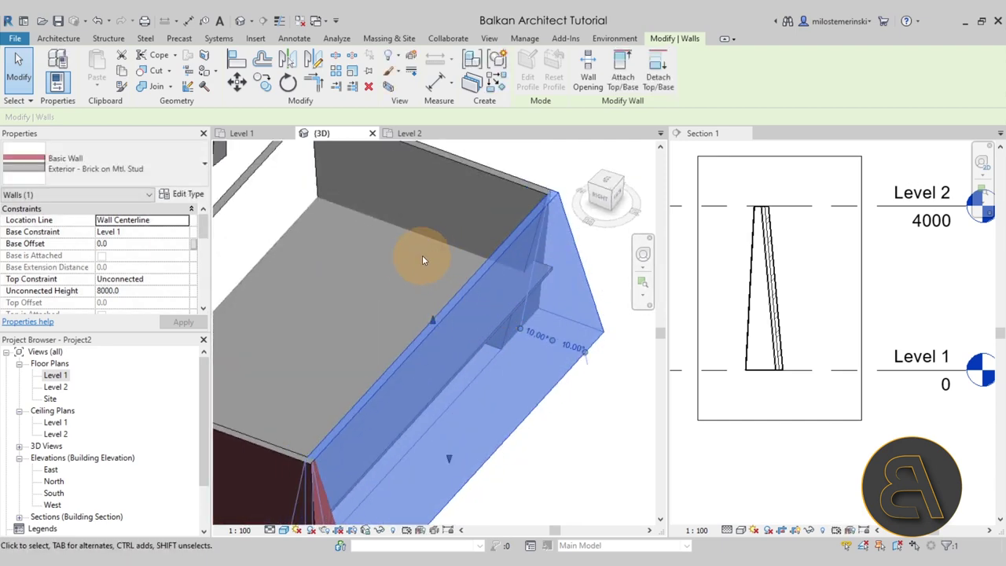
Step: Set the default exterior and interior angles of the Exterior - Brick on Mtl. Stud wall type to 3.00°
{"action": "left_click", "coordinate": [463, 258]}
{"action": "left_click", "coordinate": [476, 177]}
{"action": "middle_click_drag", "start_coordinate": [497, 162], "coordinate": [457, 219], "text": "shift"}
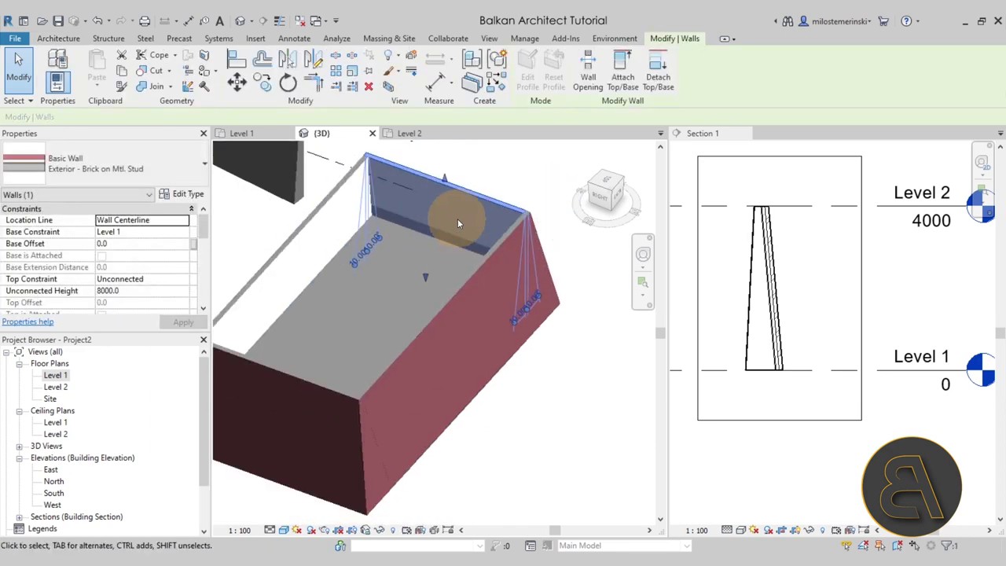
{"action": "left_click", "coordinate": [192, 199]}
{"action": "left_click", "coordinate": [713, 282]}
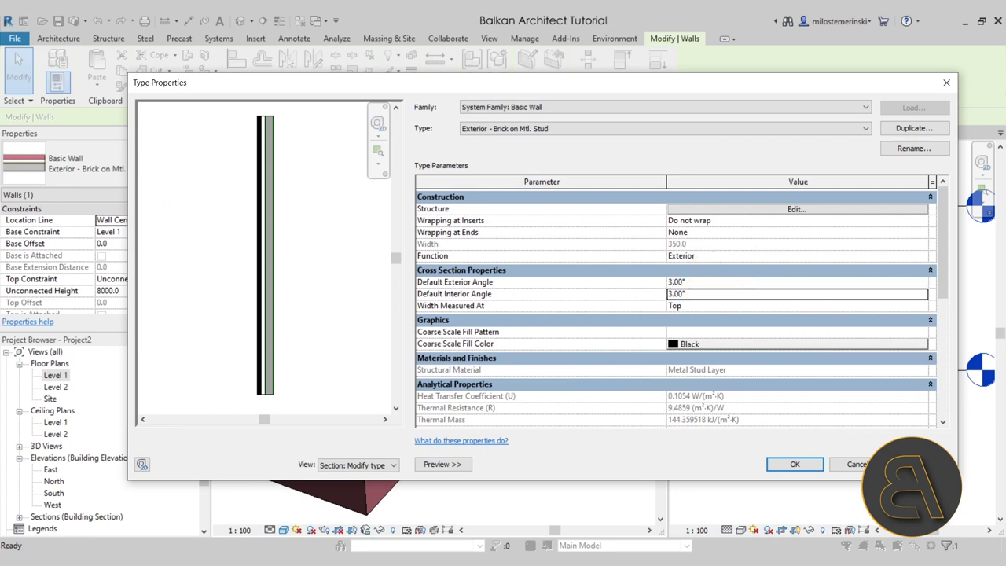
{"action": "left_click", "coordinate": [795, 463]}
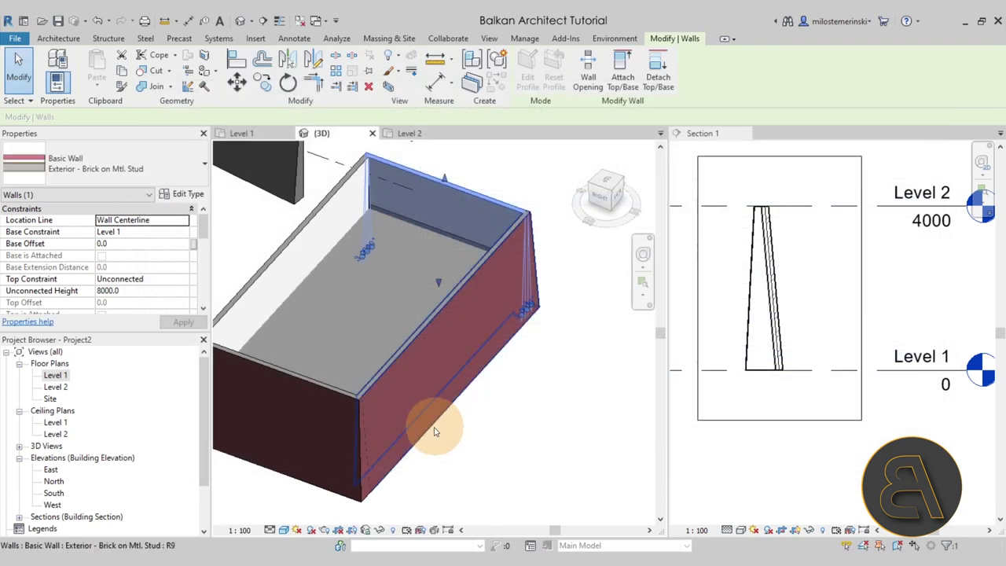
Step: Move the rectangle's long brick side wall farther outward to widen the enclosure
{"action": "left_click", "coordinate": [507, 442]}
{"action": "left_click", "coordinate": [482, 196]}
{"action": "left_click_drag", "start_coordinate": [450, 289], "coordinate": [505, 399]}
{"action": "scroll", "coordinate": [404, 338], "scroll_direction": "down", "scroll_amount": 2}
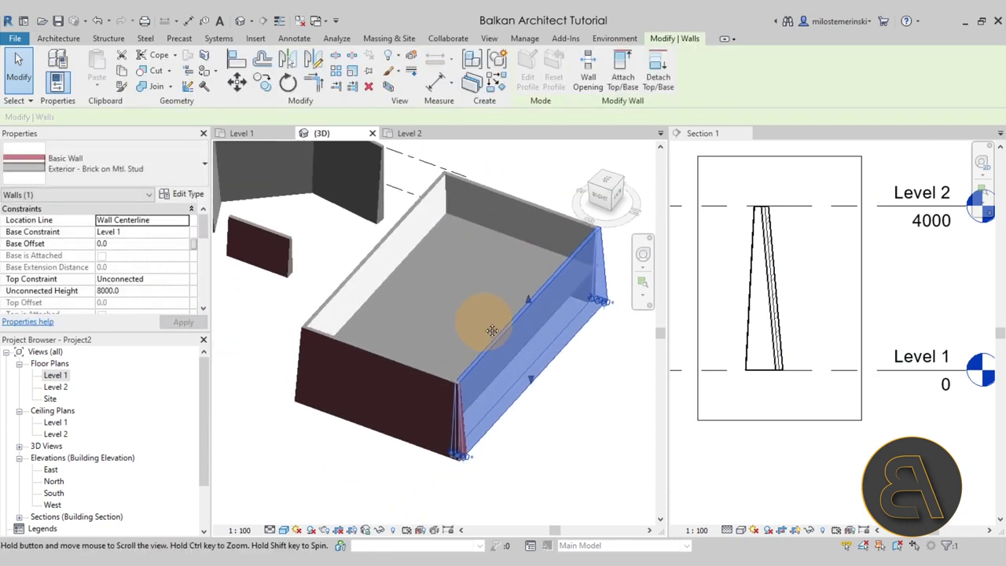
{"action": "scroll", "coordinate": [154, 305], "scroll_direction": "down", "scroll_amount": 1}
{"action": "scroll", "coordinate": [442, 359], "scroll_direction": "down", "scroll_amount": 2}
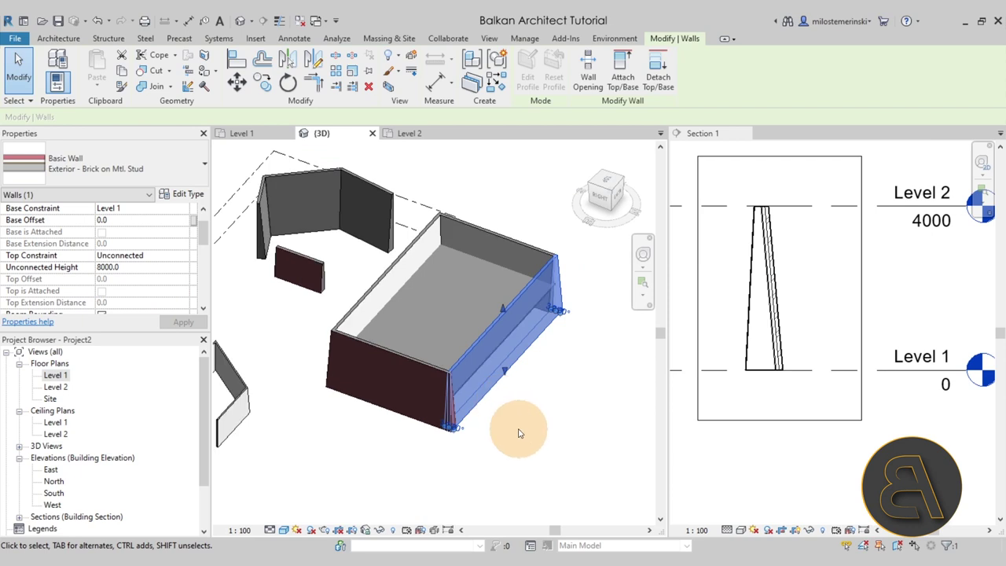
Step: Change the cross-section of the long side wall and the adjoining near short wall from tapered to Vertical
{"action": "left_click", "coordinate": [518, 429]}
{"action": "left_click", "coordinate": [475, 353]}
{"action": "left_click", "coordinate": [405, 359], "text": "ctrl"}
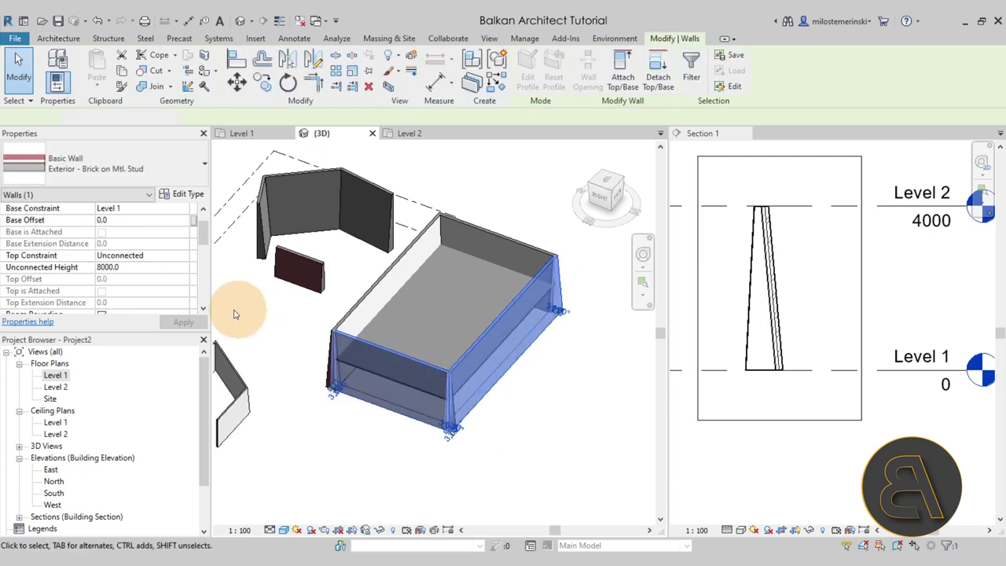
{"action": "scroll", "coordinate": [167, 263], "scroll_direction": "down", "scroll_amount": 2}
{"action": "left_click", "coordinate": [179, 269]}
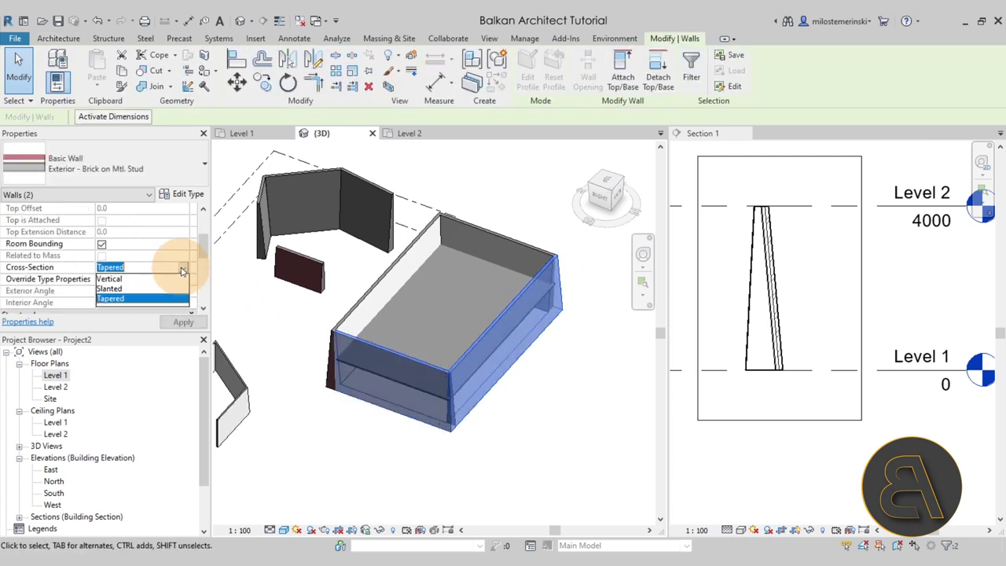
{"action": "left_click", "coordinate": [110, 279]}
{"action": "left_click", "coordinate": [532, 432]}
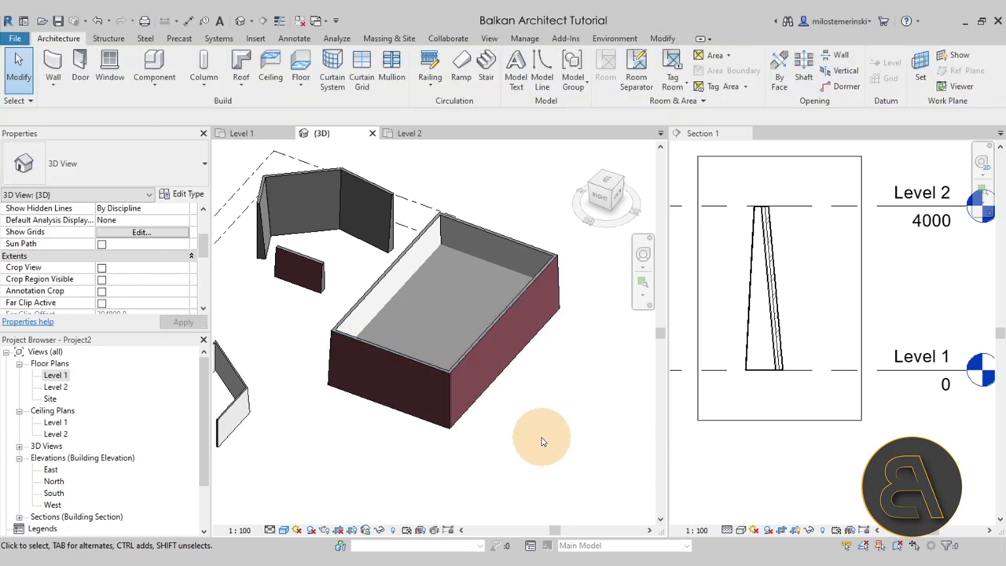
Step: Examine how the vertical and tapered walls meet the floor and each other in 3D and on the Level 2 plan
{"action": "scroll", "coordinate": [494, 348], "scroll_direction": "up", "scroll_amount": 5}
{"action": "left_click", "coordinate": [459, 327]}
{"action": "middle_click_drag", "start_coordinate": [530, 354], "coordinate": [312, 205], "text": "shift"}
{"action": "left_click", "coordinate": [405, 133]}
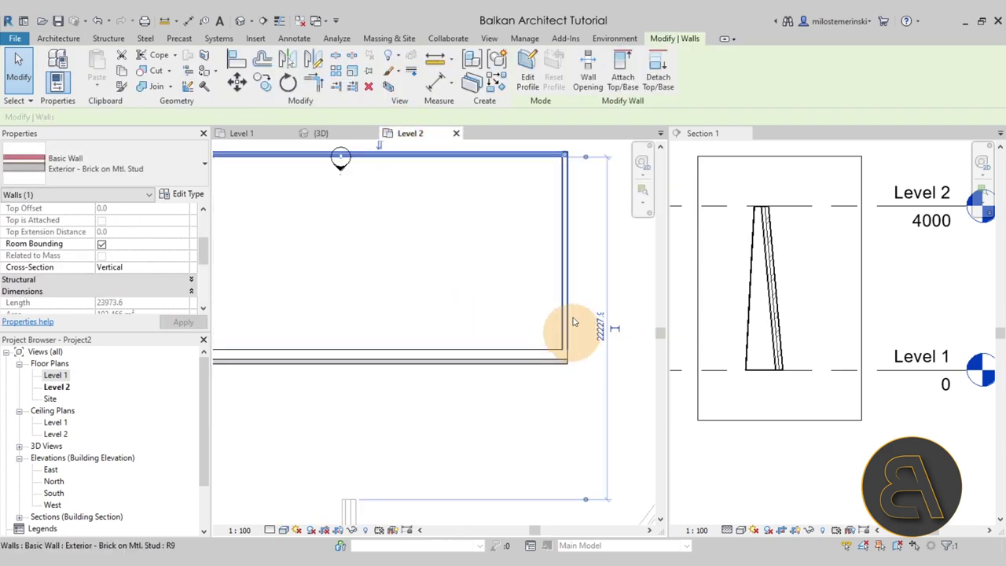
{"action": "scroll", "coordinate": [564, 182], "scroll_direction": "up", "scroll_amount": 3}
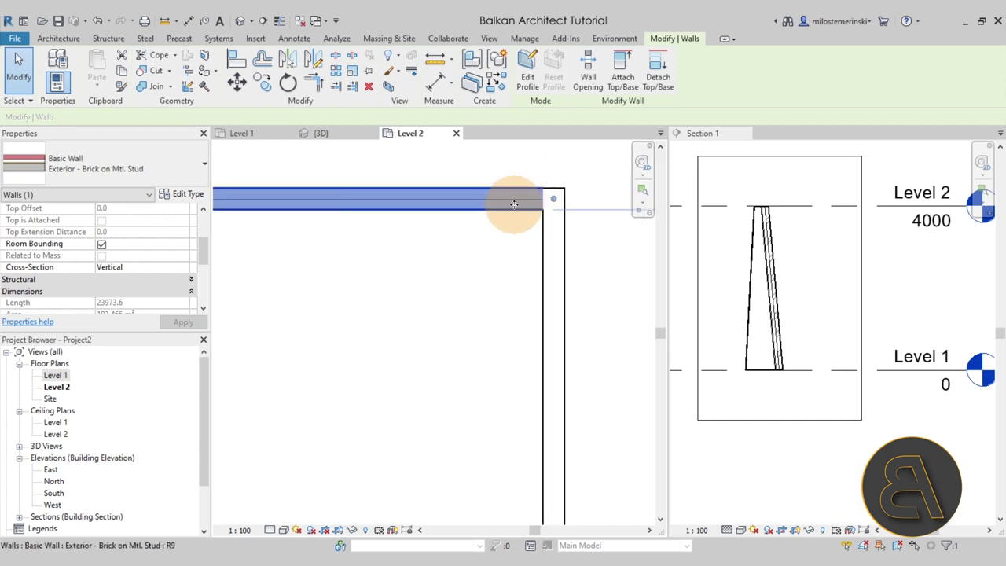
{"action": "left_click", "coordinate": [552, 234]}
{"action": "middle_click_drag", "start_coordinate": [512, 197], "coordinate": [515, 322]}
{"action": "left_click", "coordinate": [521, 386]}
{"action": "middle_click_drag", "start_coordinate": [521, 386], "coordinate": [440, 336]}
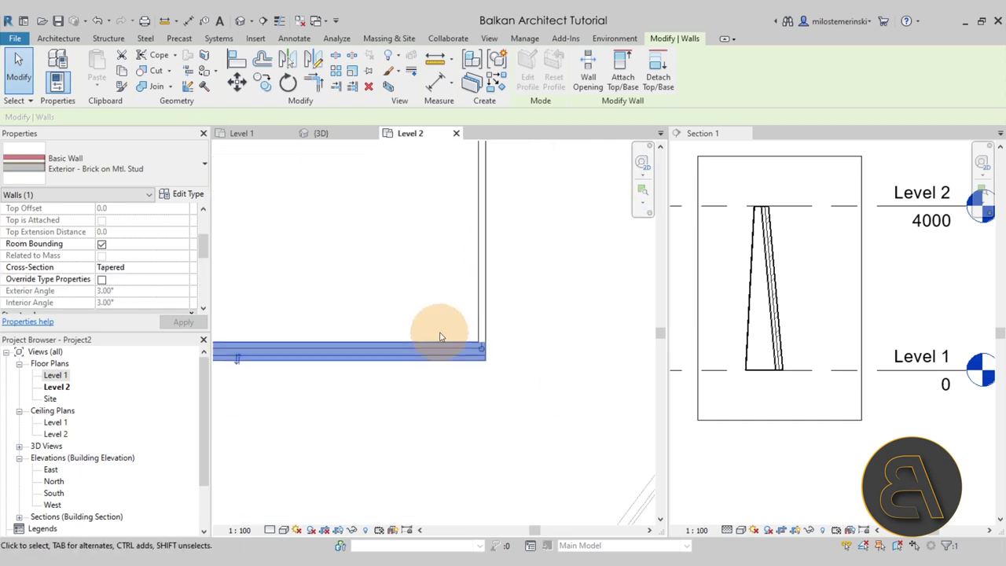
{"action": "scroll", "coordinate": [440, 336], "scroll_direction": "down", "scroll_amount": 3}
{"action": "left_click", "coordinate": [343, 288]}
Step: Place an M_Single-Flush 0915 x 2134mm door near the middle of the small freestanding tapered brick wall in 3D
{"action": "left_click", "coordinate": [322, 134]}
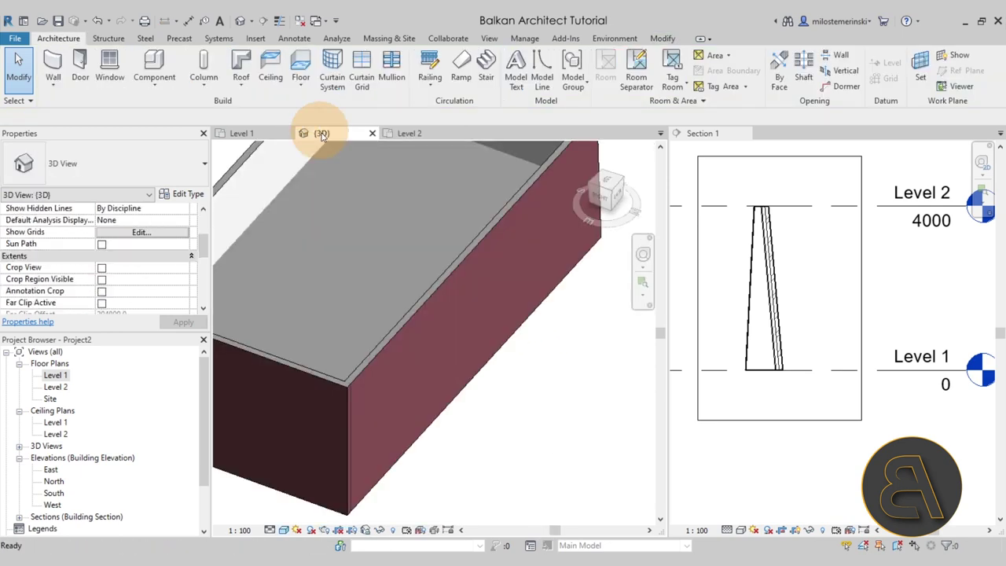
{"action": "scroll", "coordinate": [417, 292], "scroll_direction": "down", "scroll_amount": 5}
{"action": "middle_click_drag", "start_coordinate": [367, 291], "coordinate": [631, 386]}
{"action": "scroll", "coordinate": [526, 376], "scroll_direction": "up", "scroll_amount": 3}
{"action": "scroll", "coordinate": [526, 376], "scroll_direction": "up", "scroll_amount": 2}
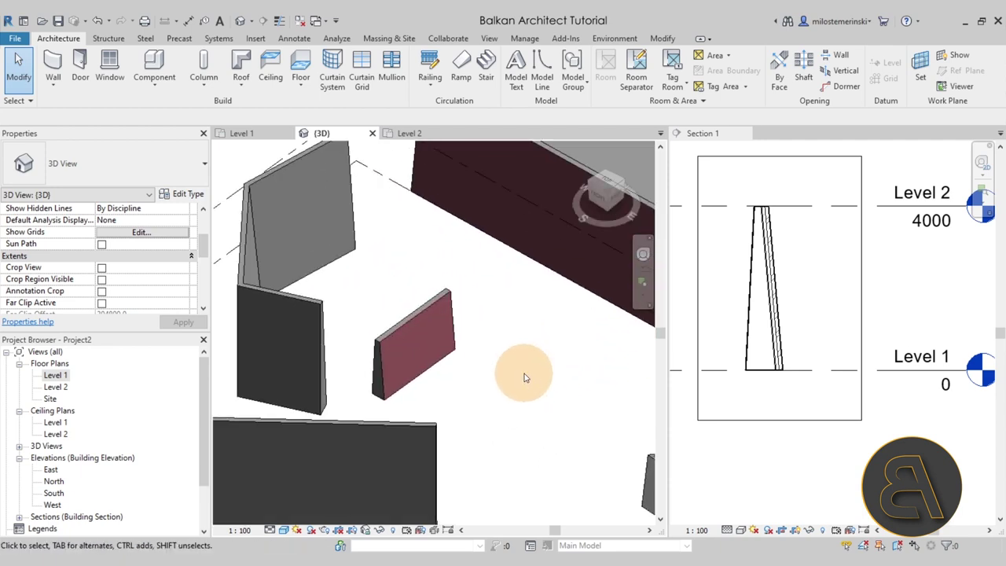
{"action": "scroll", "coordinate": [500, 377], "scroll_direction": "down", "scroll_amount": 3}
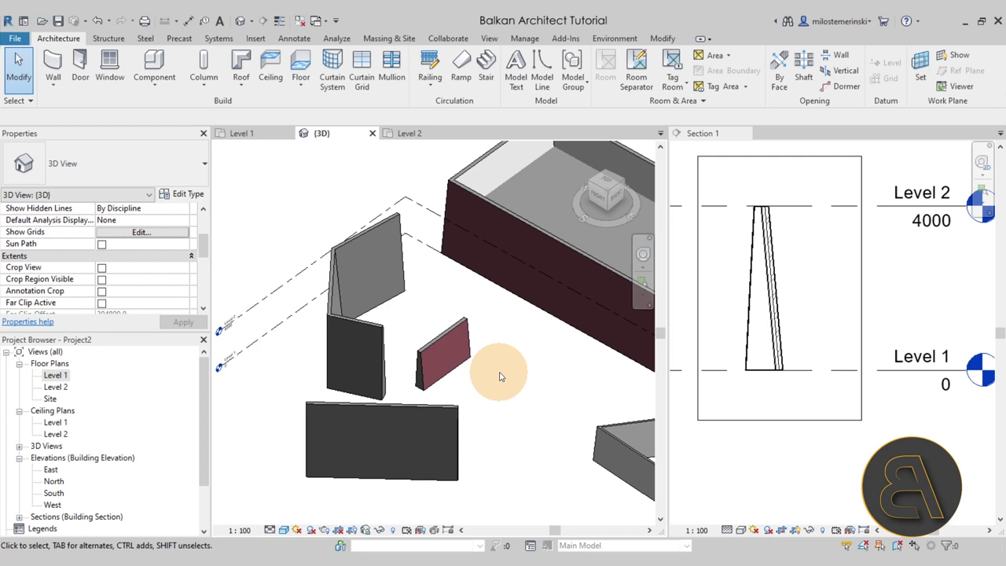
{"action": "left_click", "coordinate": [88, 84]}
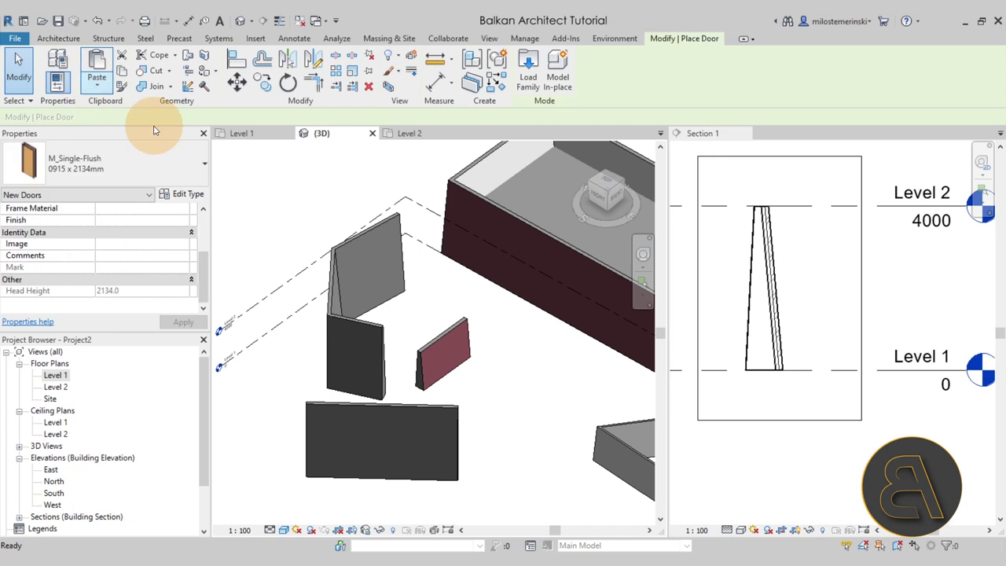
{"action": "scroll", "coordinate": [442, 366], "scroll_direction": "up", "scroll_amount": 3}
{"action": "left_click", "coordinate": [432, 381]}
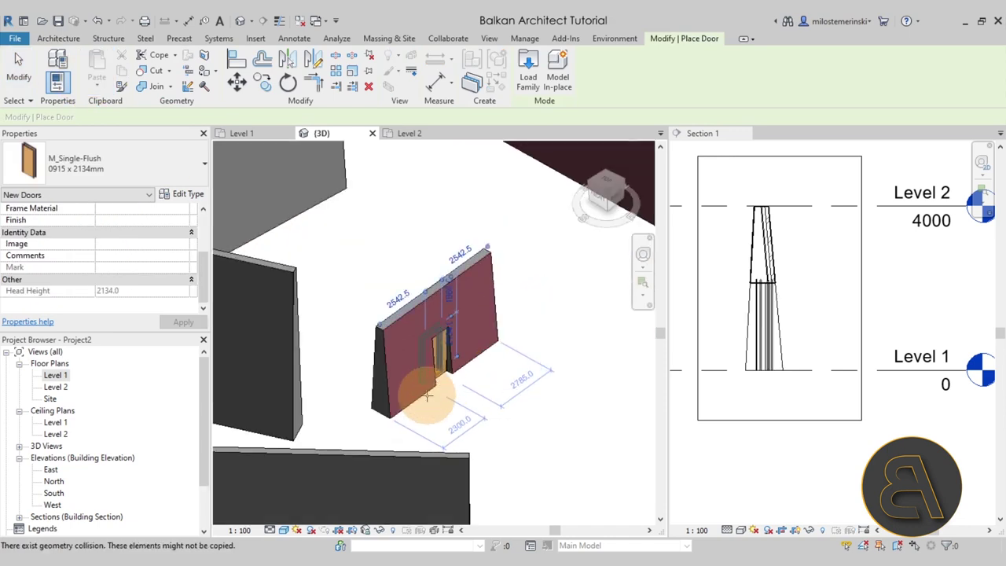
{"action": "key", "text": "Escape"}
{"action": "key", "text": "Escape"}
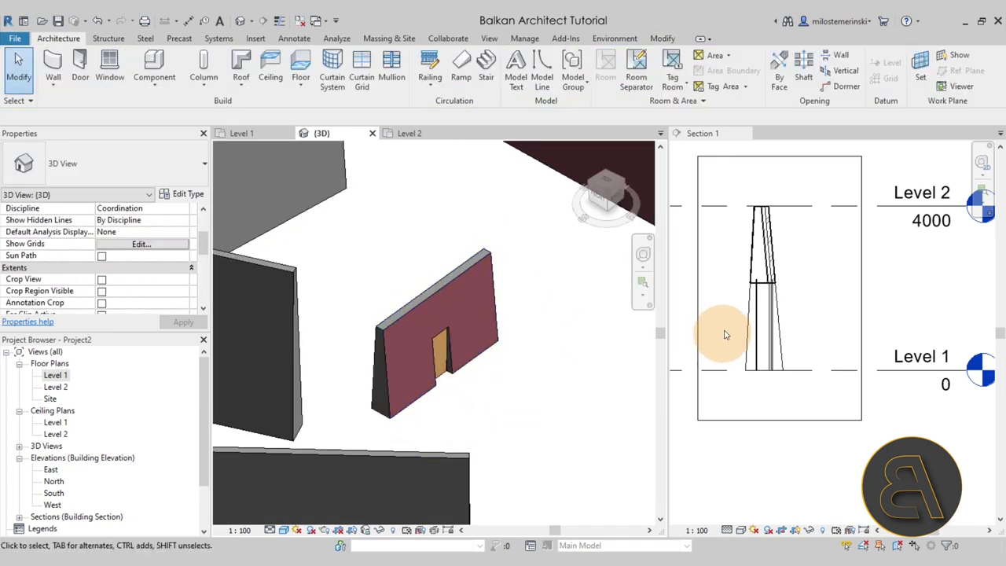
Step: Examine the door's fit in the tapered wall, including the opening's sides and threshold, in 3D
{"action": "left_click", "coordinate": [760, 337]}
{"action": "left_click", "coordinate": [768, 283]}
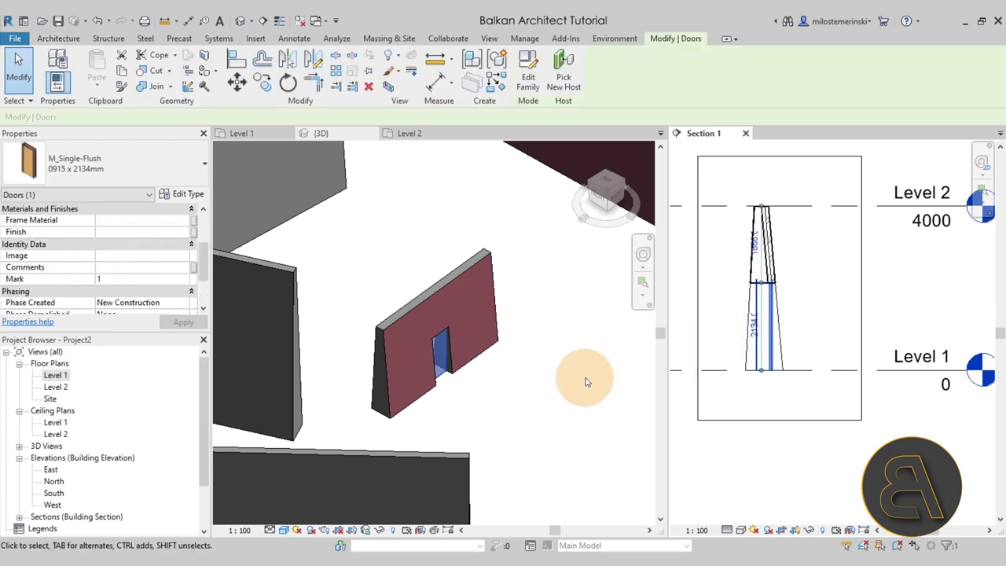
{"action": "left_click", "coordinate": [457, 385]}
{"action": "scroll", "coordinate": [458, 389], "scroll_direction": "up", "scroll_amount": 4}
{"action": "left_click", "coordinate": [458, 389]}
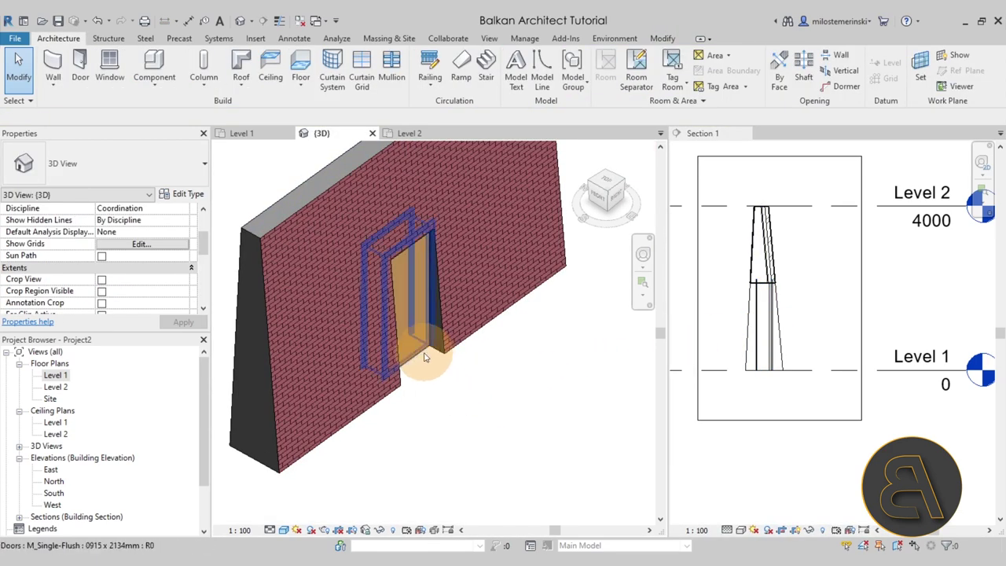
{"action": "scroll", "coordinate": [417, 357], "scroll_direction": "up", "scroll_amount": 4}
{"action": "left_click", "coordinate": [404, 367]}
{"action": "mouse_move", "coordinate": [404, 367]}
{"action": "middle_mouse_down", "text": "shift"}
{"action": "mouse_move", "coordinate": [440, 400]}
{"action": "mouse_move", "coordinate": [433, 348]}
{"action": "mouse_move", "coordinate": [399, 404]}
{"action": "mouse_move", "coordinate": [505, 386]}
{"action": "mouse_move", "coordinate": [597, 390]}
{"action": "mouse_move", "coordinate": [609, 429]}
{"action": "mouse_move", "coordinate": [393, 372]}
{"action": "mouse_move", "coordinate": [348, 370]}
{"action": "mouse_move", "coordinate": [343, 386]}
{"action": "mouse_move", "coordinate": [139, 374]}
{"action": "mouse_move", "coordinate": [374, 429]}
{"action": "mouse_move", "coordinate": [407, 372]}
{"action": "mouse_move", "coordinate": [386, 386]}
{"action": "mouse_move", "coordinate": [380, 372]}
{"action": "mouse_move", "coordinate": [382, 395]}
{"action": "middle_mouse_up", "text": "shift"}
{"action": "left_click", "coordinate": [422, 415]}
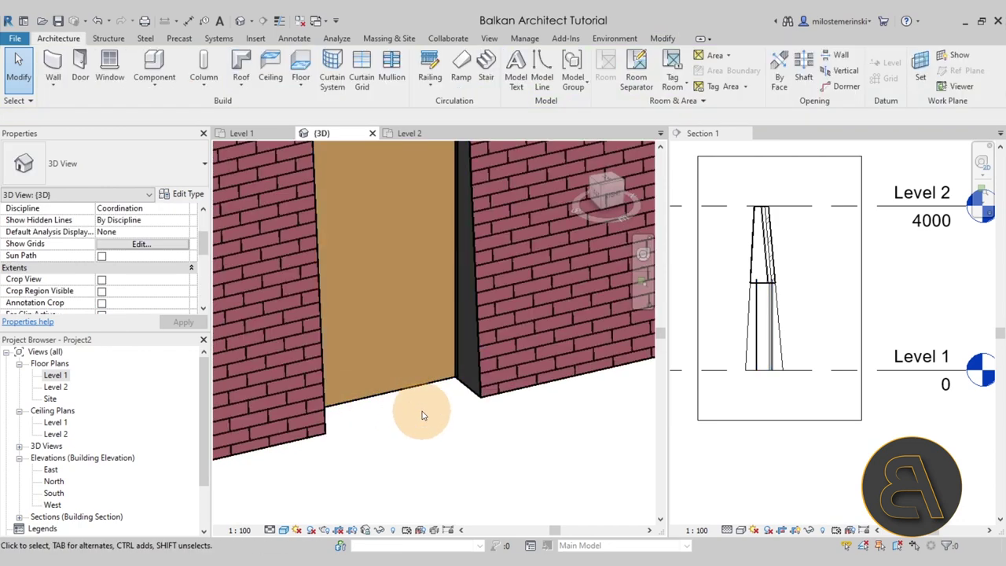
{"action": "left_click", "coordinate": [407, 399]}
Step: Examine in Section 1 how the door's frame and panel sit relative to the sloping wall faces and opening head
{"action": "left_click", "coordinate": [775, 351]}
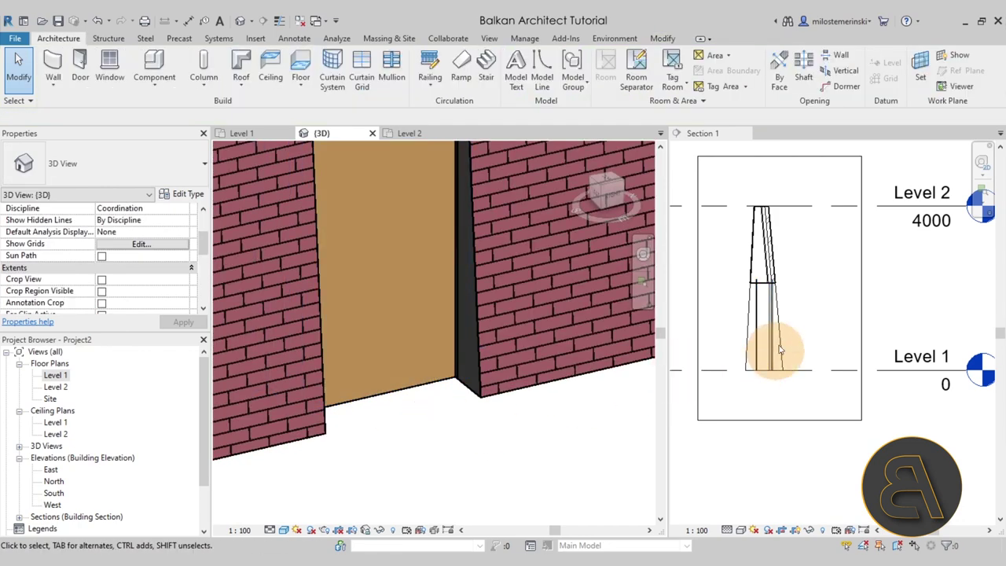
{"action": "scroll", "coordinate": [762, 340], "scroll_direction": "up", "scroll_amount": 3}
{"action": "left_click", "coordinate": [762, 339]}
{"action": "middle_click_drag", "start_coordinate": [825, 346], "coordinate": [875, 366]}
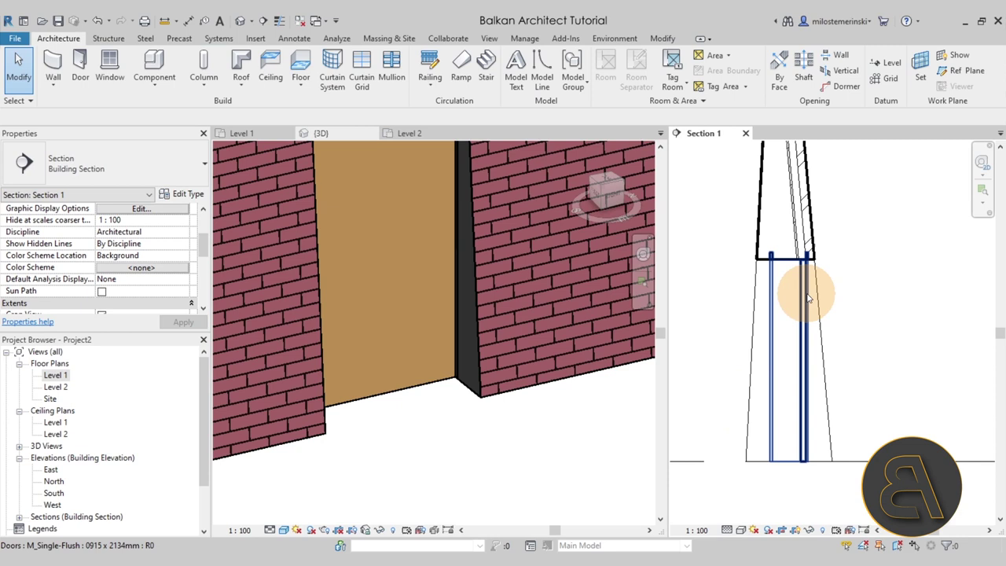
{"action": "scroll", "coordinate": [805, 294], "scroll_direction": "down", "scroll_amount": 2}
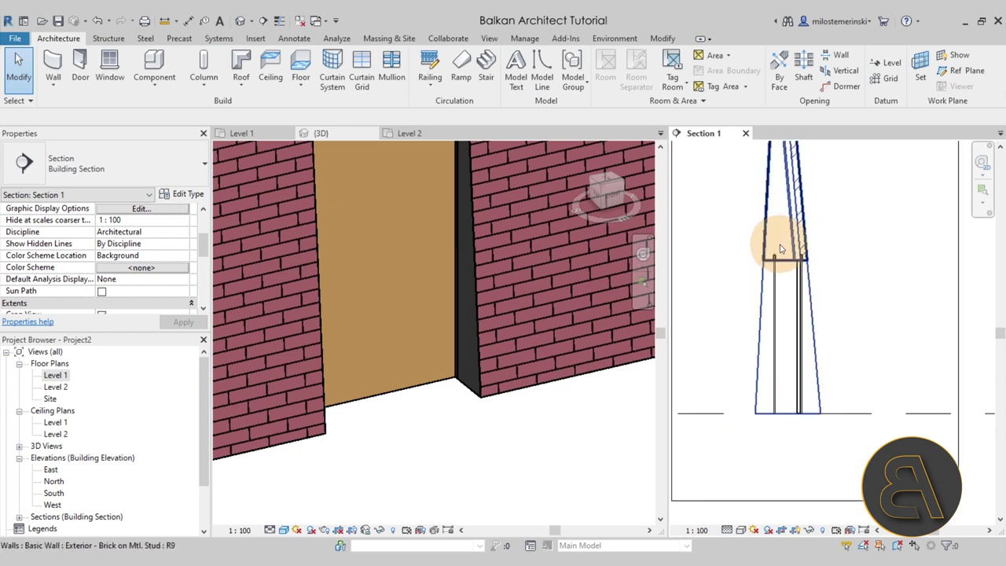
{"action": "left_click", "coordinate": [770, 305]}
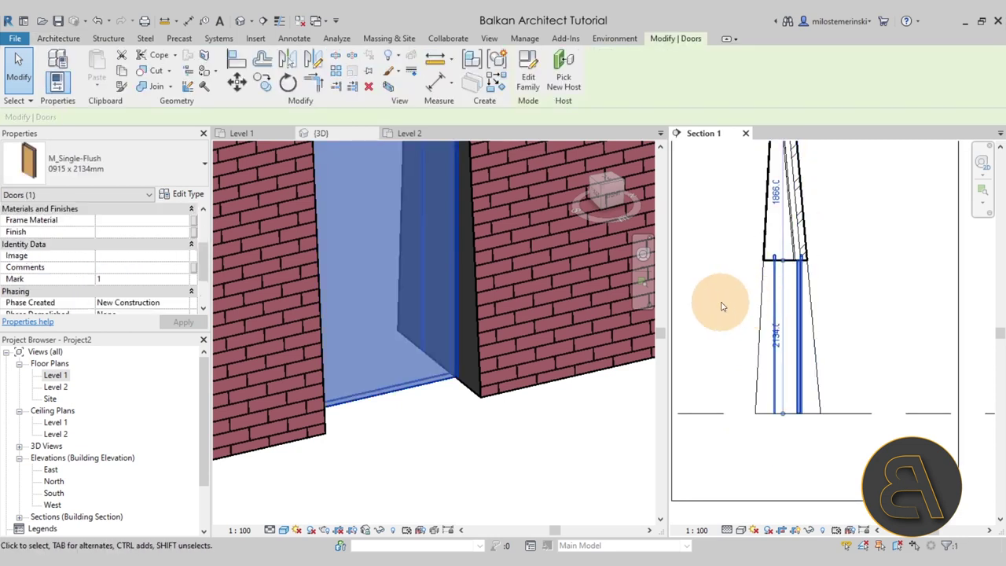
{"action": "scroll", "coordinate": [777, 287], "scroll_direction": "up", "scroll_amount": 5}
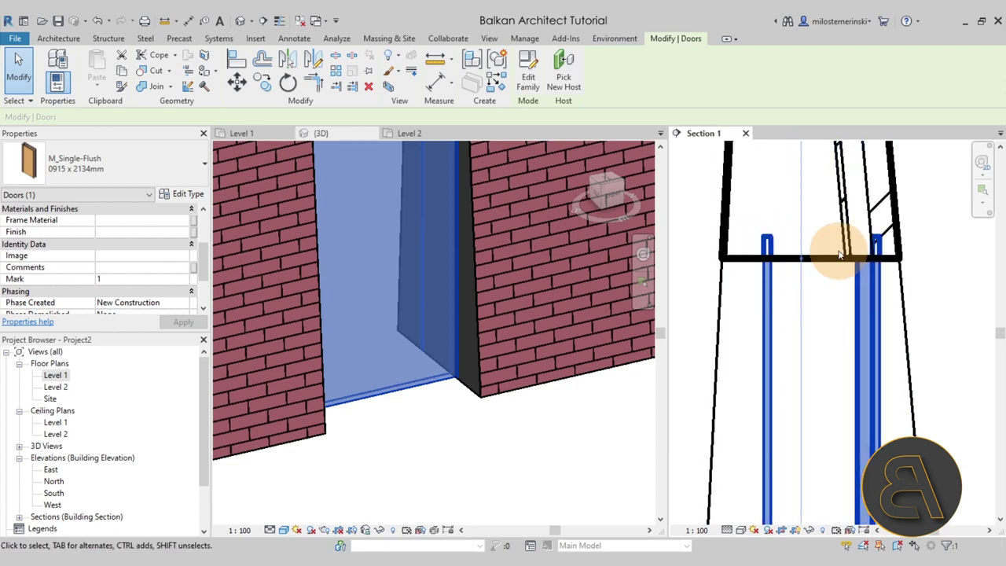
{"action": "scroll", "coordinate": [748, 256], "scroll_direction": "down", "scroll_amount": 3}
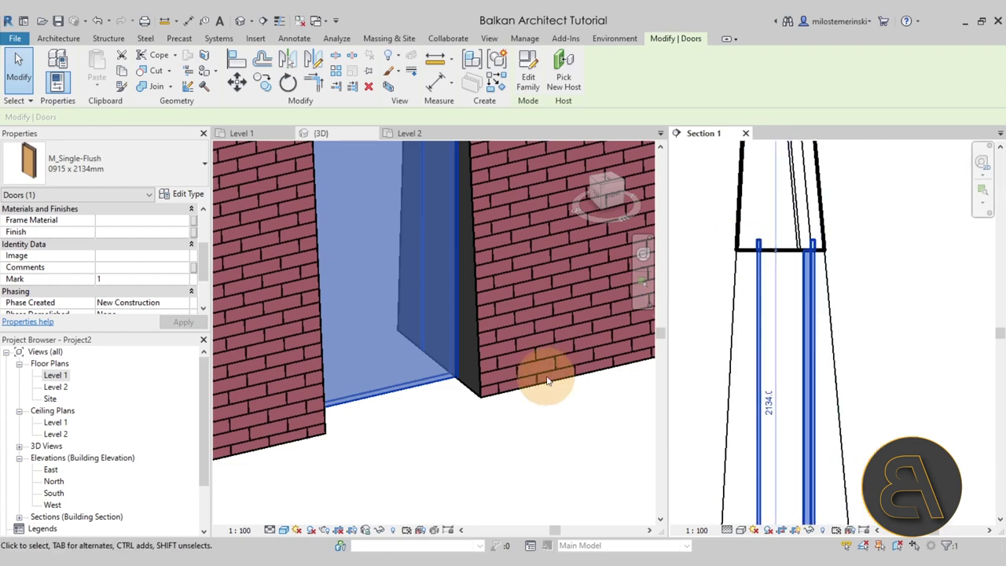
{"action": "scroll", "coordinate": [539, 379], "scroll_direction": "down", "scroll_amount": 3}
{"action": "scroll", "coordinate": [550, 403], "scroll_direction": "up", "scroll_amount": 2}
{"action": "middle_click_drag", "start_coordinate": [550, 403], "coordinate": [514, 401]}
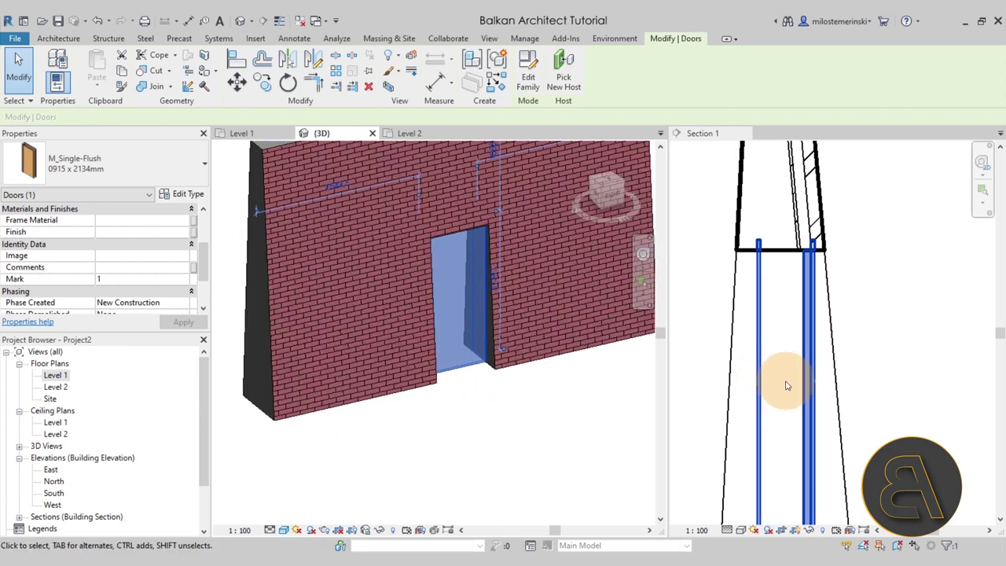
{"action": "scroll", "coordinate": [774, 409], "scroll_direction": "up", "scroll_amount": 2}
{"action": "scroll", "coordinate": [736, 380], "scroll_direction": "down", "scroll_amount": 2}
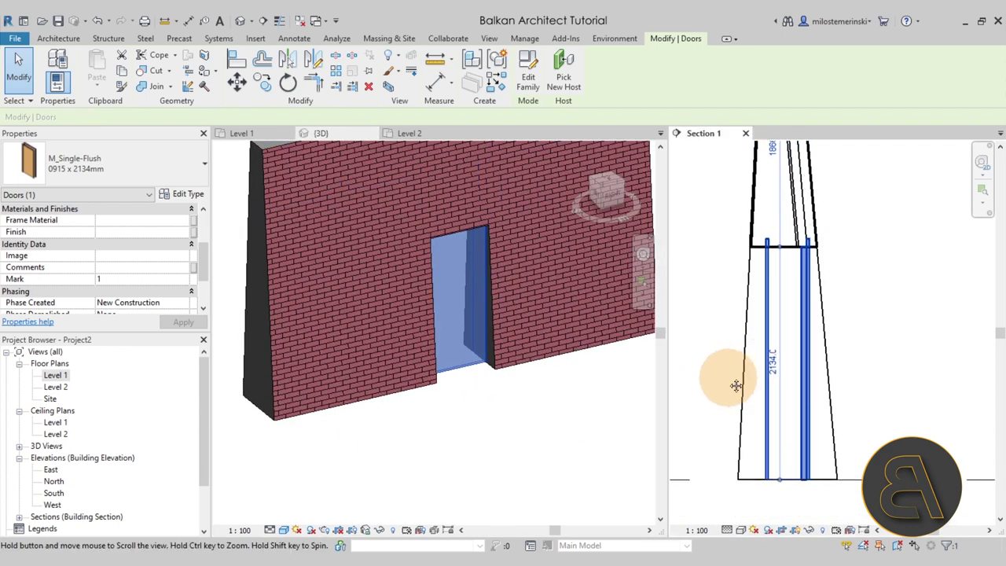
Step: Set the door's orientation to Slant along exterior
{"action": "scroll", "coordinate": [786, 389], "scroll_direction": "up", "scroll_amount": 2}
{"action": "scroll", "coordinate": [794, 391], "scroll_direction": "down", "scroll_amount": 2}
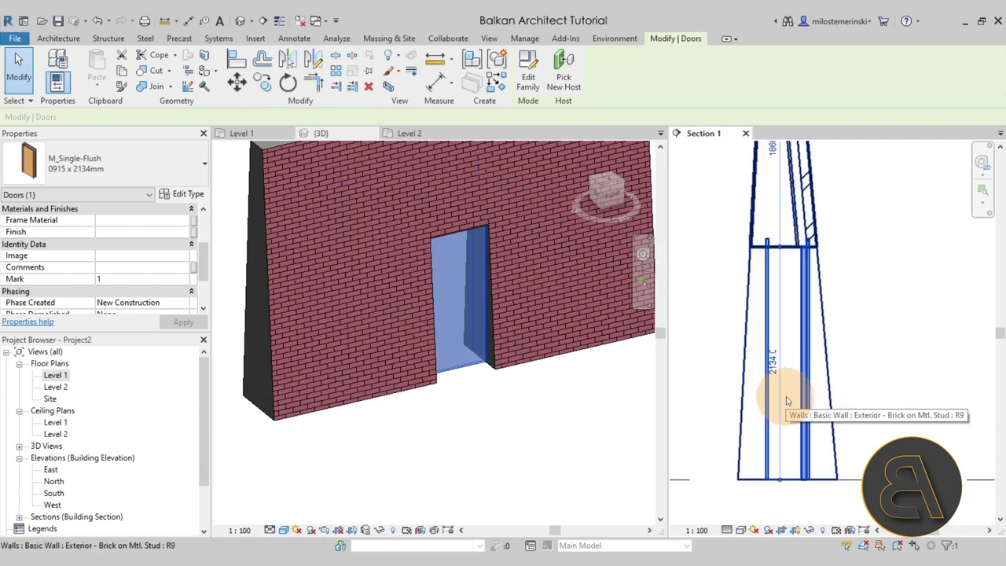
{"action": "left_click", "coordinate": [471, 405]}
{"action": "left_click", "coordinate": [463, 364]}
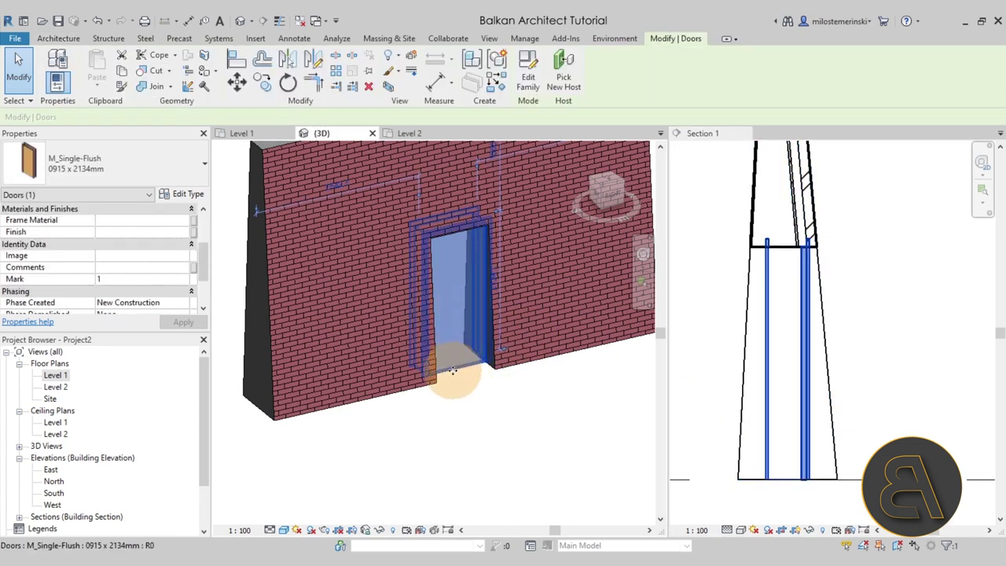
{"action": "scroll", "coordinate": [174, 273], "scroll_direction": "up", "scroll_amount": 2}
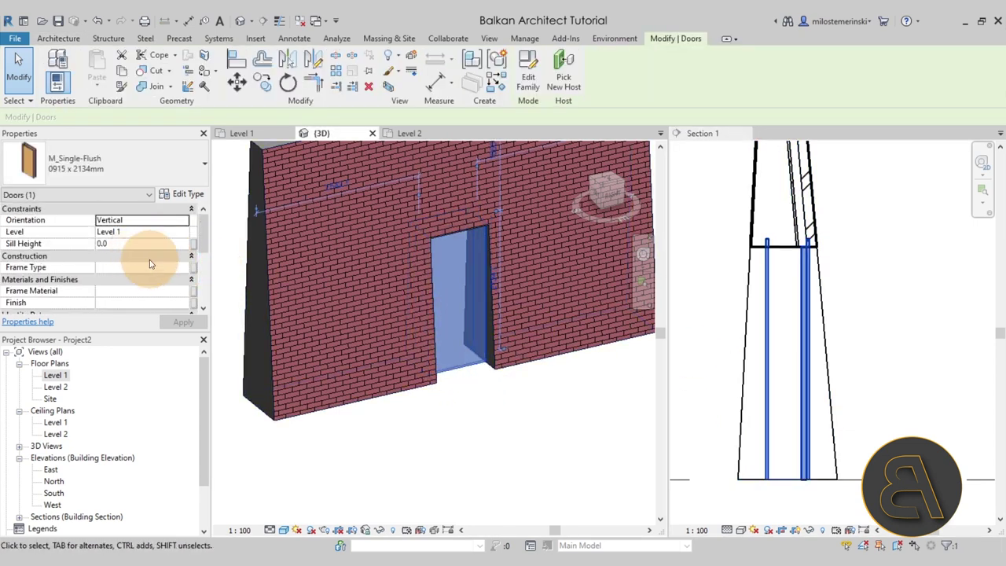
{"action": "left_click", "coordinate": [186, 221]}
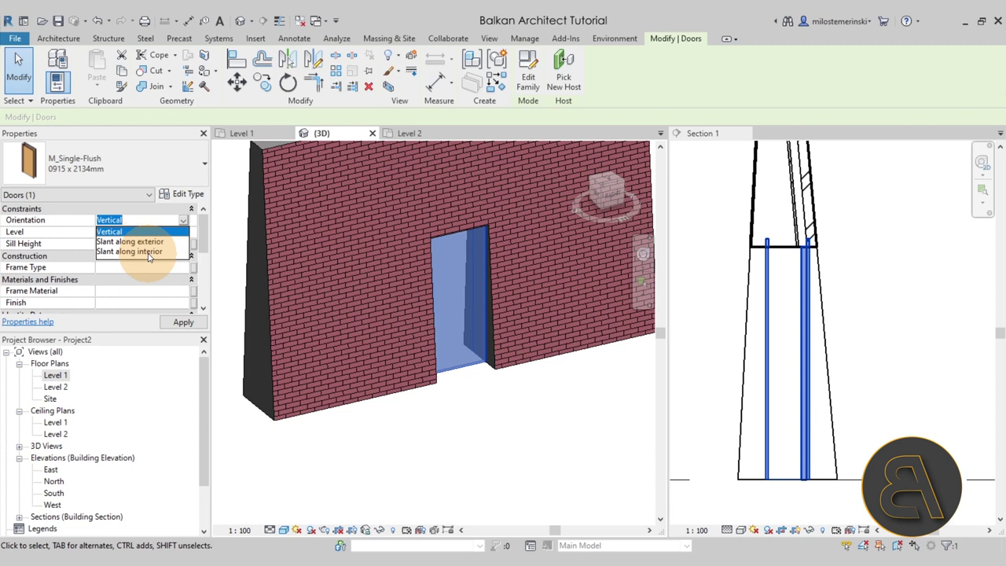
{"action": "left_click", "coordinate": [144, 242]}
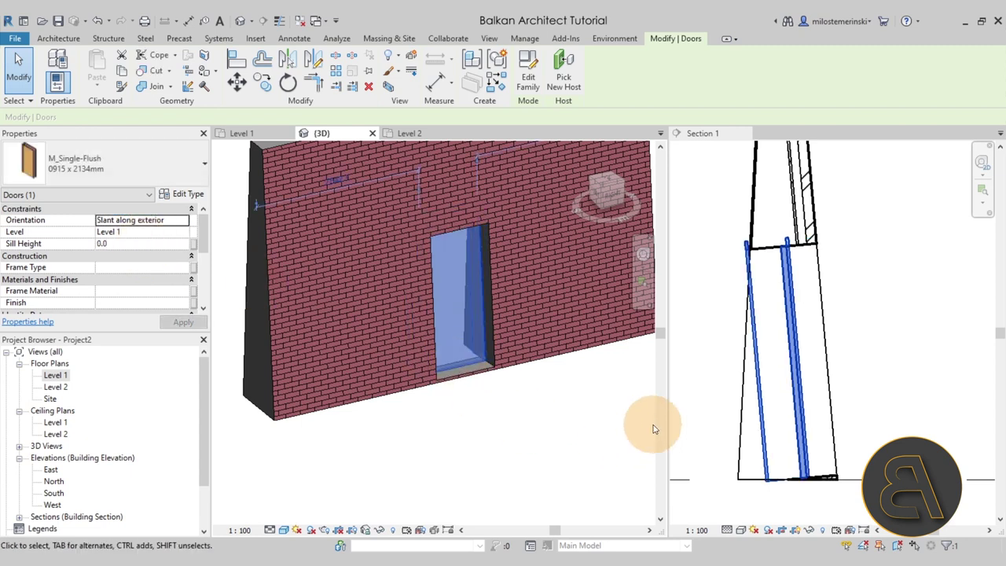
Step: Examine how the exterior-slanted door sits in Section 1 and in 3D, especially at the wedge-shaped threshold
{"action": "scroll", "coordinate": [824, 355], "scroll_direction": "down", "scroll_amount": 3}
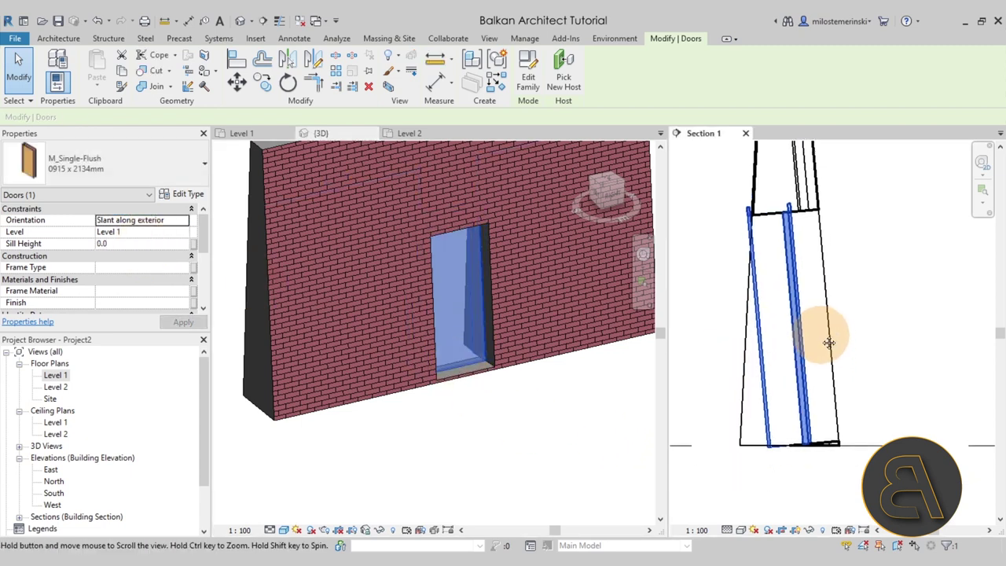
{"action": "scroll", "coordinate": [814, 225], "scroll_direction": "up", "scroll_amount": 2}
{"action": "scroll", "coordinate": [814, 393], "scroll_direction": "down", "scroll_amount": 2}
{"action": "scroll", "coordinate": [838, 457], "scroll_direction": "up", "scroll_amount": 3}
{"action": "scroll", "coordinate": [825, 447], "scroll_direction": "up", "scroll_amount": 2}
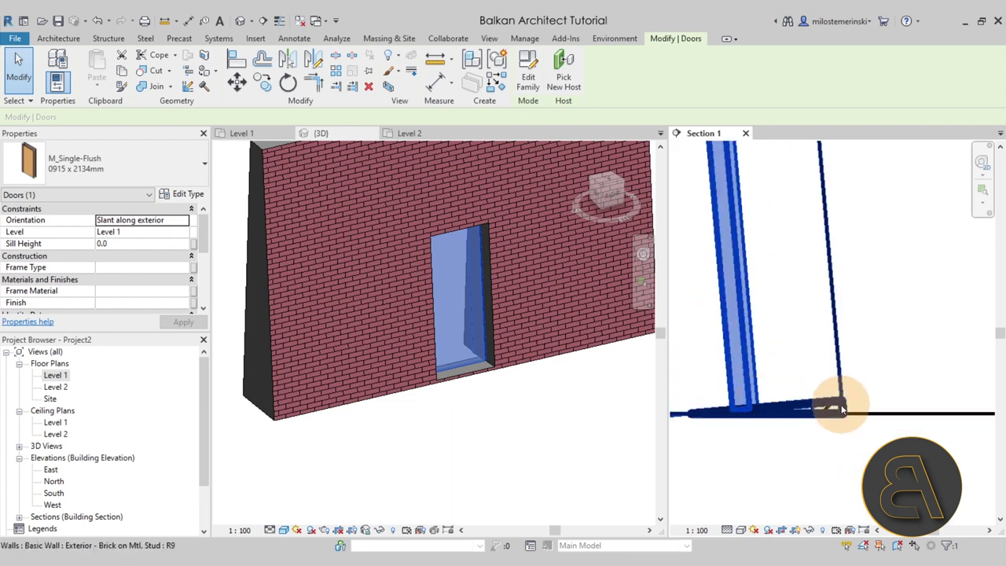
{"action": "scroll", "coordinate": [471, 374], "scroll_direction": "up", "scroll_amount": 5}
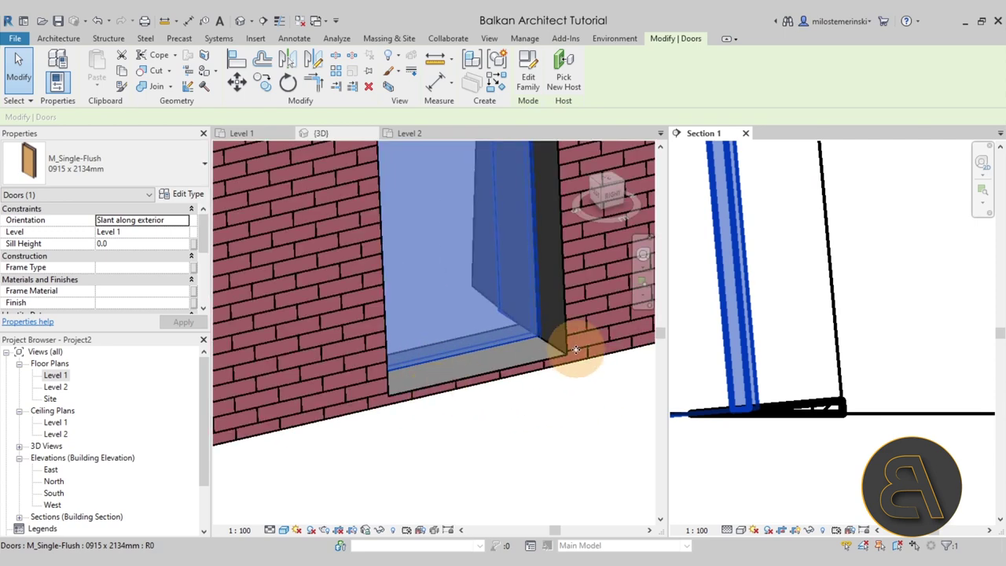
{"action": "scroll", "coordinate": [487, 410], "scroll_direction": "down", "scroll_amount": 5}
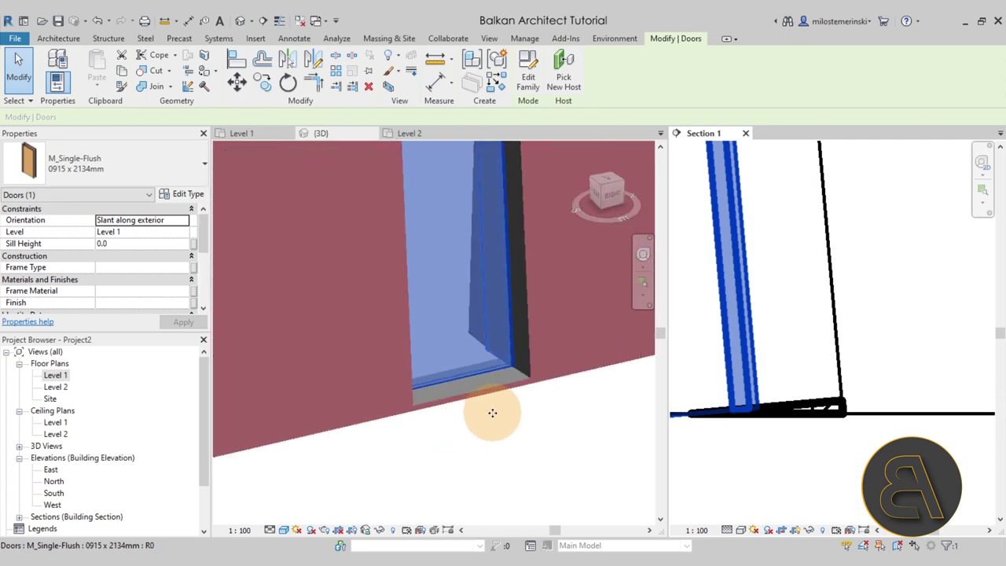
Step: Set the door's orientation to Slant along interior and check its fit in Section 1 and 3D
{"action": "left_click", "coordinate": [176, 221]}
{"action": "left_click", "coordinate": [122, 253]}
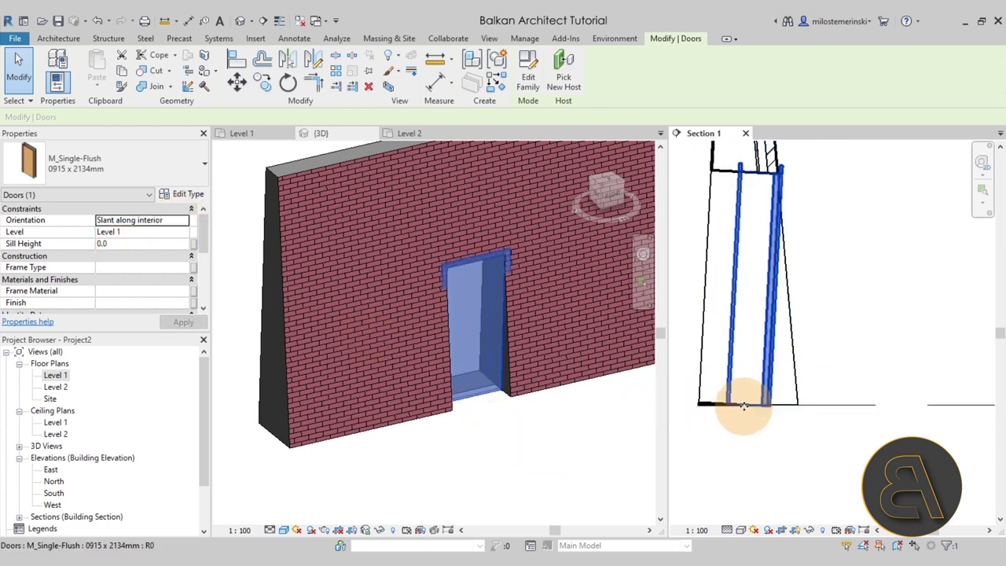
{"action": "middle_click_drag", "start_coordinate": [741, 404], "coordinate": [755, 440]}
{"action": "left_click", "coordinate": [522, 425]}
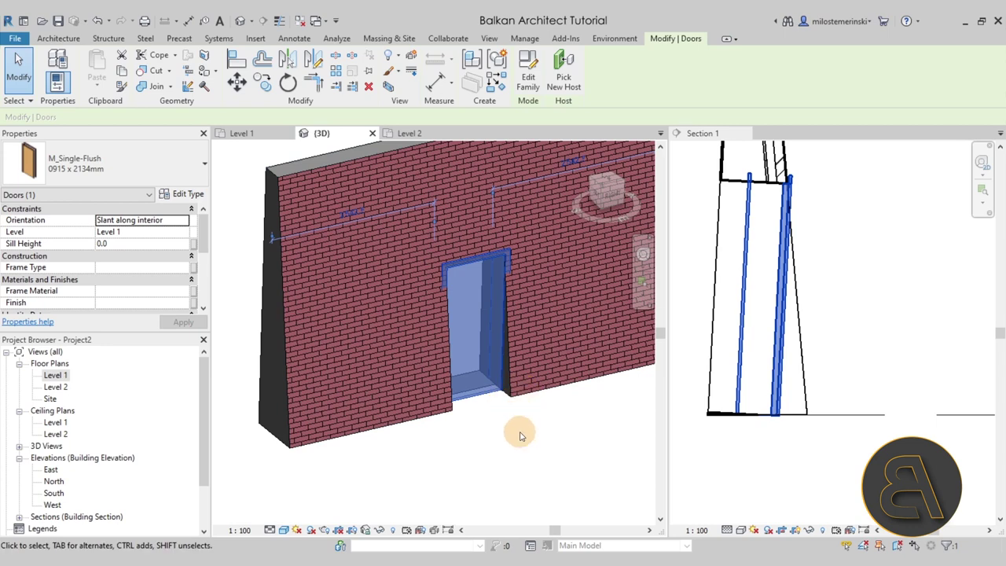
{"action": "left_click", "coordinate": [519, 436]}
{"action": "left_click", "coordinate": [481, 264]}
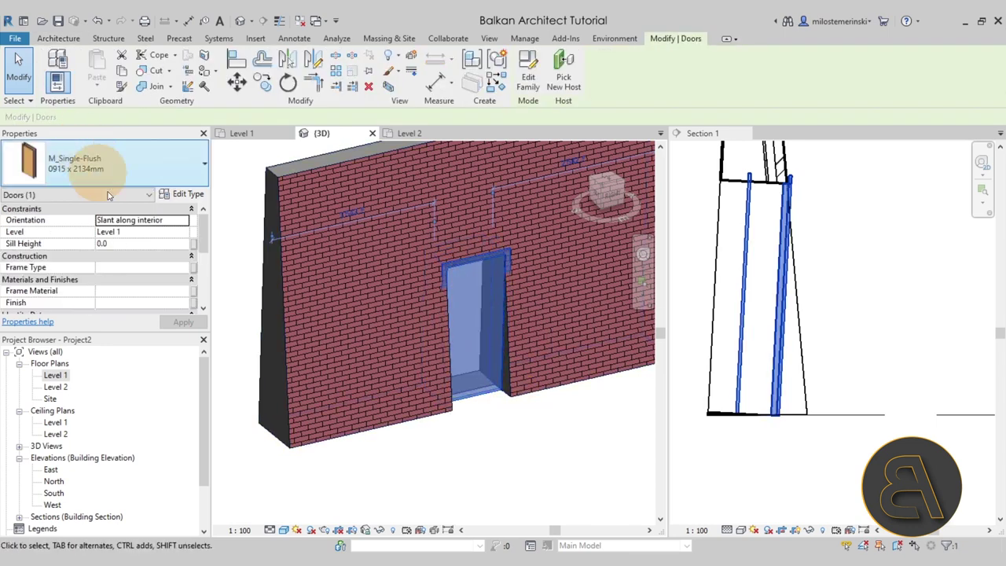
Step: Return the door's orientation to Vertical and delete the door from the tapered wall
{"action": "left_click", "coordinate": [182, 223]}
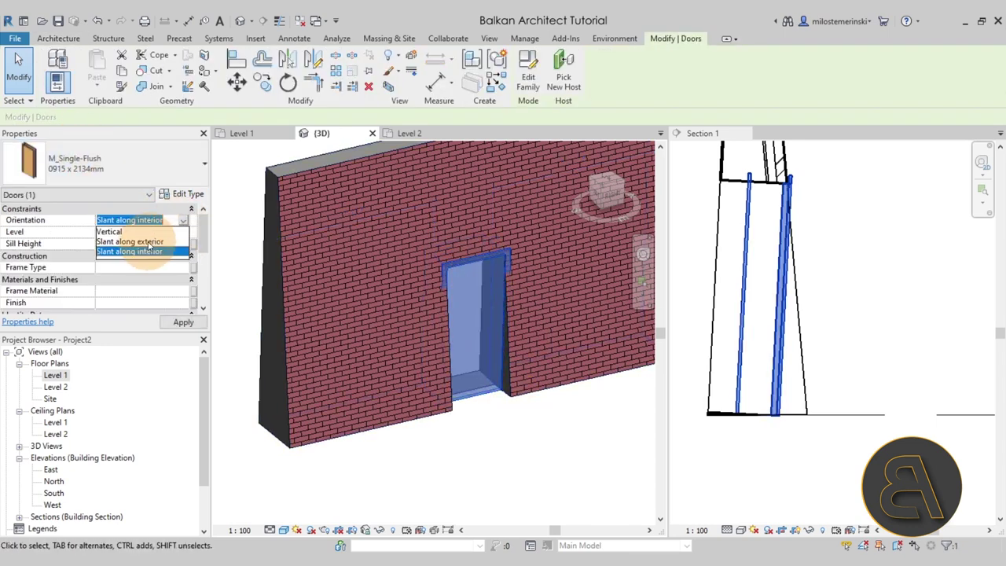
{"action": "left_click", "coordinate": [117, 233]}
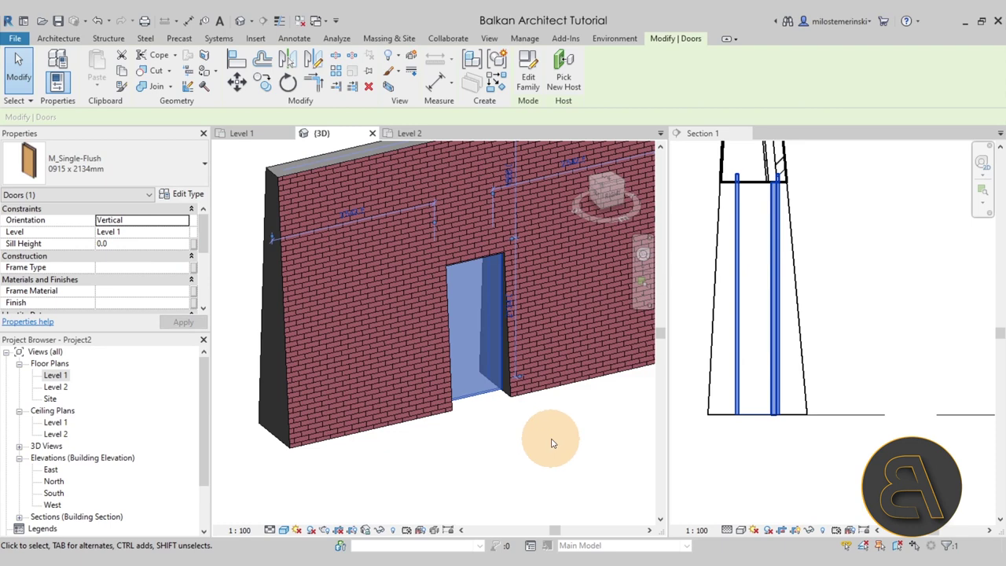
{"action": "left_click", "coordinate": [551, 442]}
{"action": "left_click", "coordinate": [474, 404]}
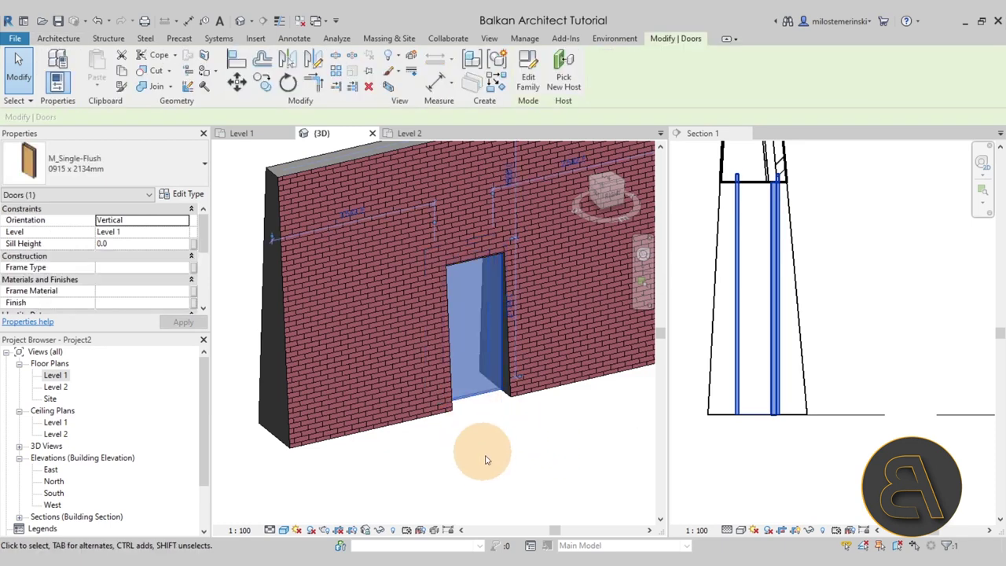
{"action": "key", "text": "Delete"}
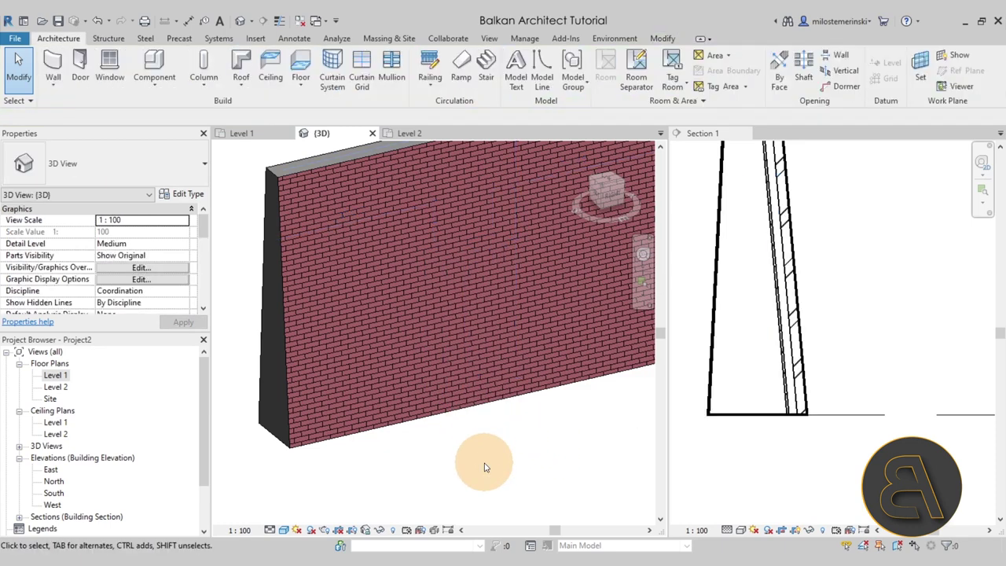
Step: Cut a rectangular wall opening through the small freestanding tapered wall on the Level 1 plan, spanning the section line
{"action": "left_click", "coordinate": [253, 134]}
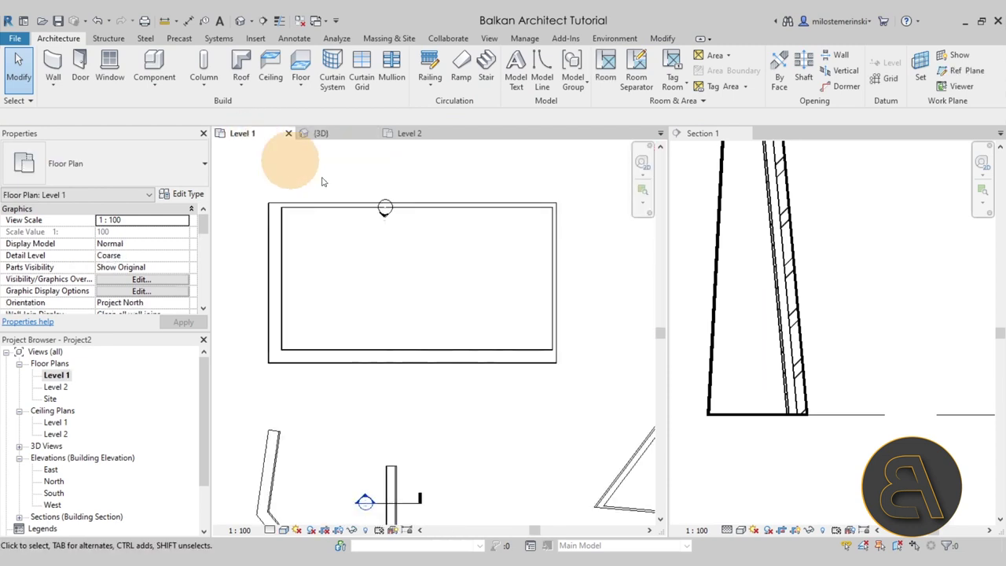
{"action": "scroll", "coordinate": [453, 289], "scroll_direction": "down", "scroll_amount": 1}
{"action": "scroll", "coordinate": [398, 307], "scroll_direction": "up", "scroll_amount": 5}
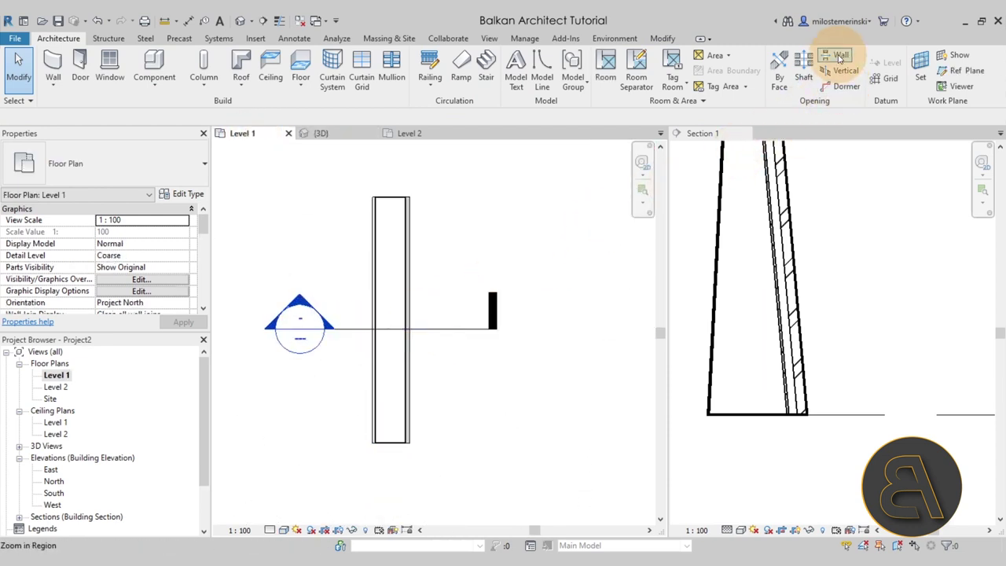
{"action": "left_click", "coordinate": [839, 57]}
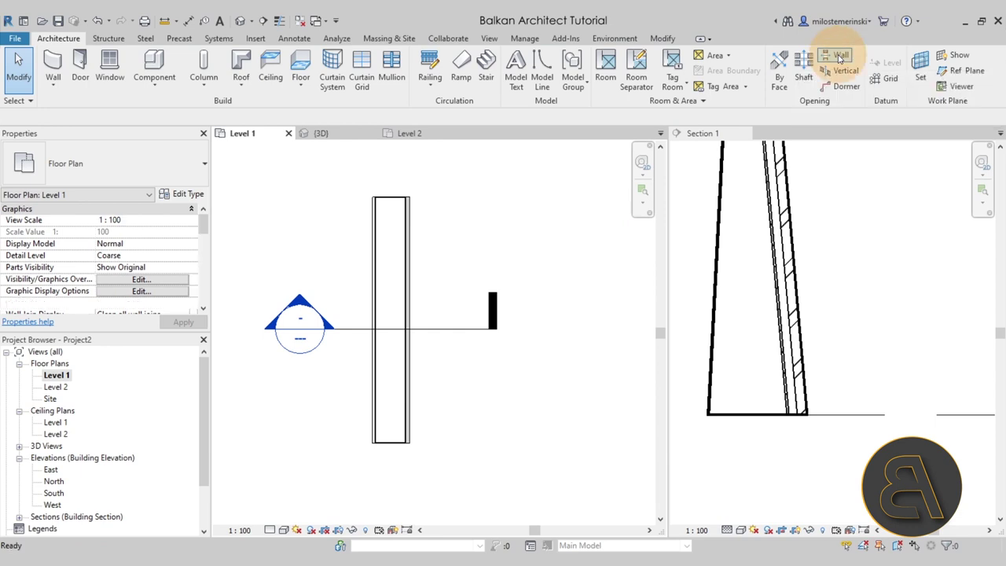
{"action": "left_click", "coordinate": [408, 349]}
{"action": "left_click", "coordinate": [411, 303]}
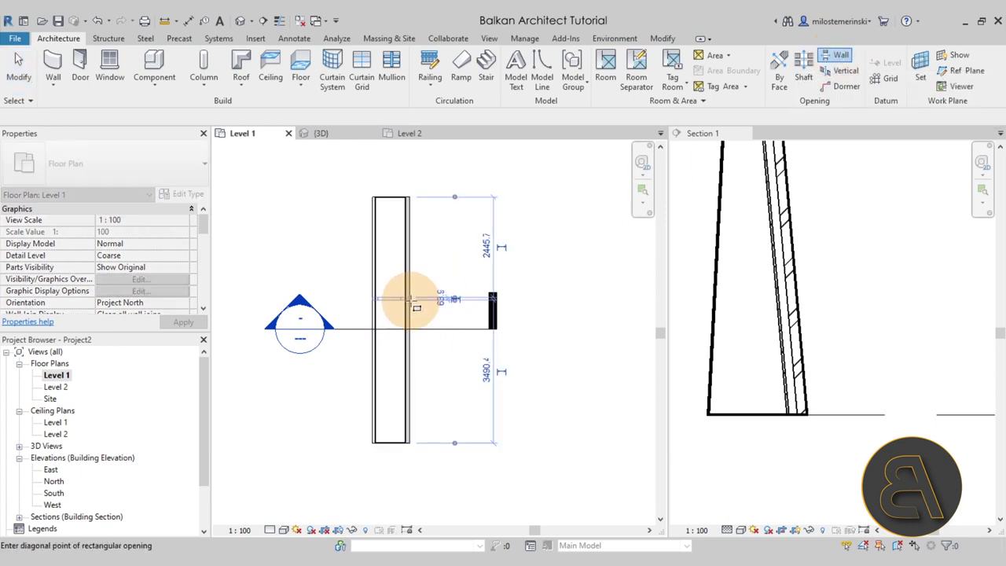
{"action": "left_click", "coordinate": [415, 375]}
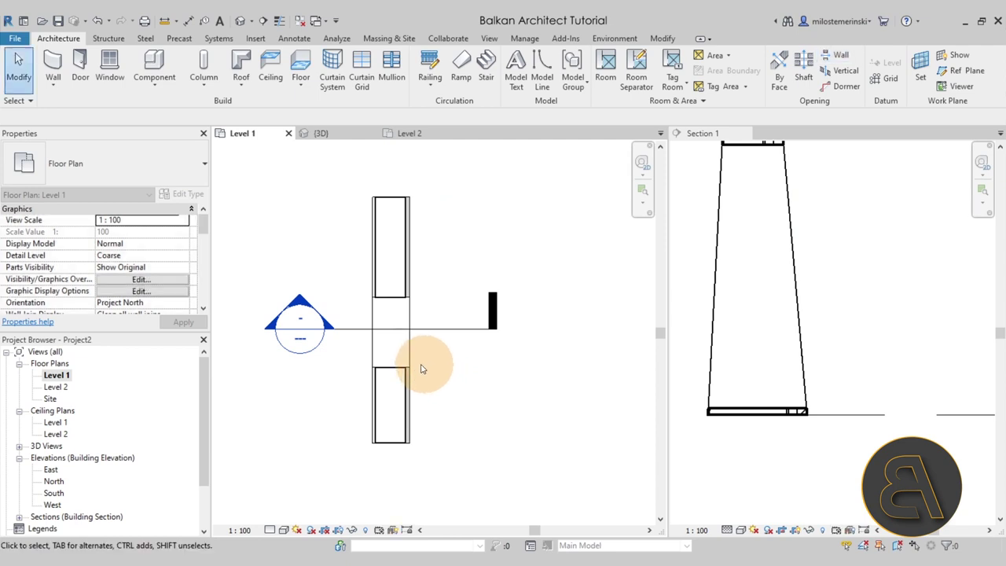
Step: Narrow the wall opening to 1000 mm on the Level 1 plan, about 2154 mm and 2846 mm from the wall's ends
{"action": "left_click", "coordinate": [397, 366]}
{"action": "left_click_drag", "start_coordinate": [387, 375], "coordinate": [389, 346]}
{"action": "mouse_move", "coordinate": [390, 300]}
{"action": "left_mouse_down"}
{"action": "mouse_move", "coordinate": [393, 315]}
{"action": "mouse_move", "coordinate": [370, 342]}
{"action": "mouse_move", "coordinate": [386, 355]}
{"action": "mouse_move", "coordinate": [390, 313]}
{"action": "left_mouse_up"}
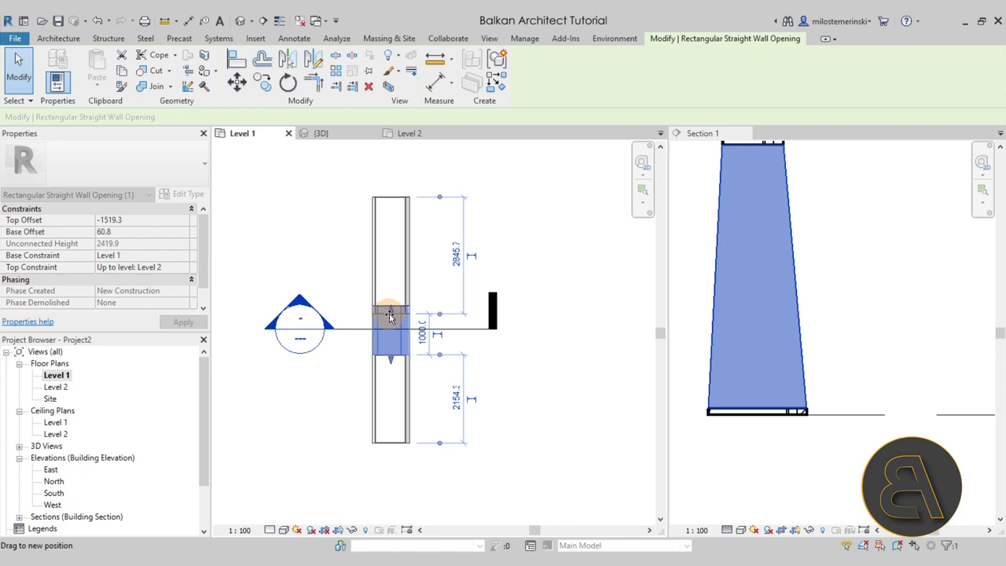
{"action": "left_click", "coordinate": [494, 377]}
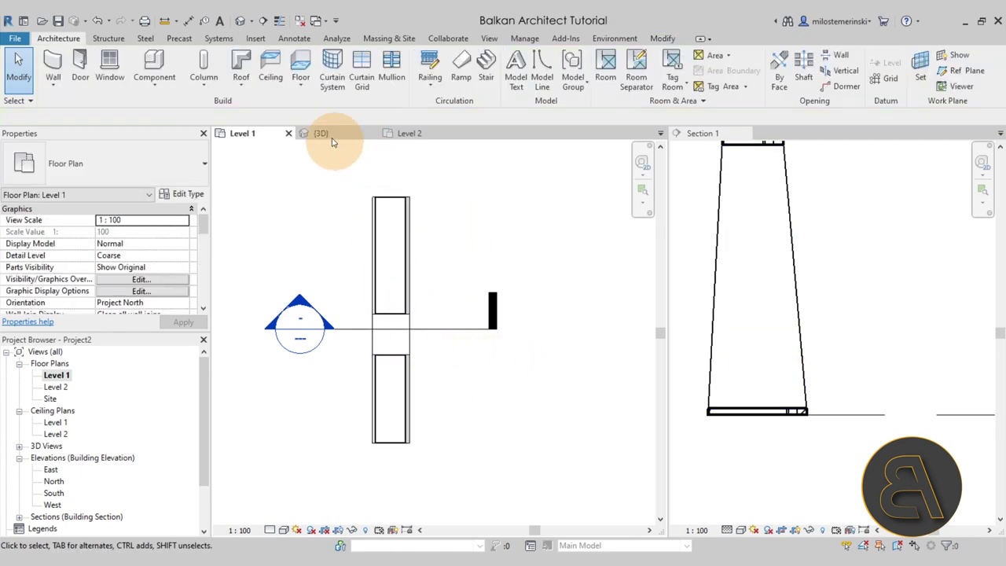
Step: Set the wall opening's base offset to 0 in the 3D view
{"action": "left_click", "coordinate": [331, 139]}
{"action": "left_click", "coordinate": [420, 346]}
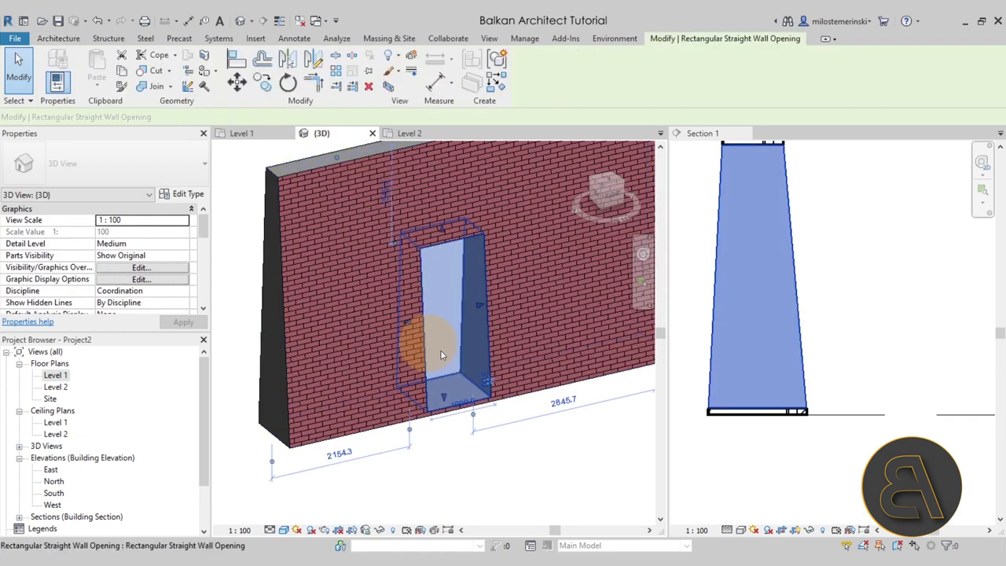
{"action": "left_click", "coordinate": [446, 399]}
{"action": "key", "text": "Escape"}
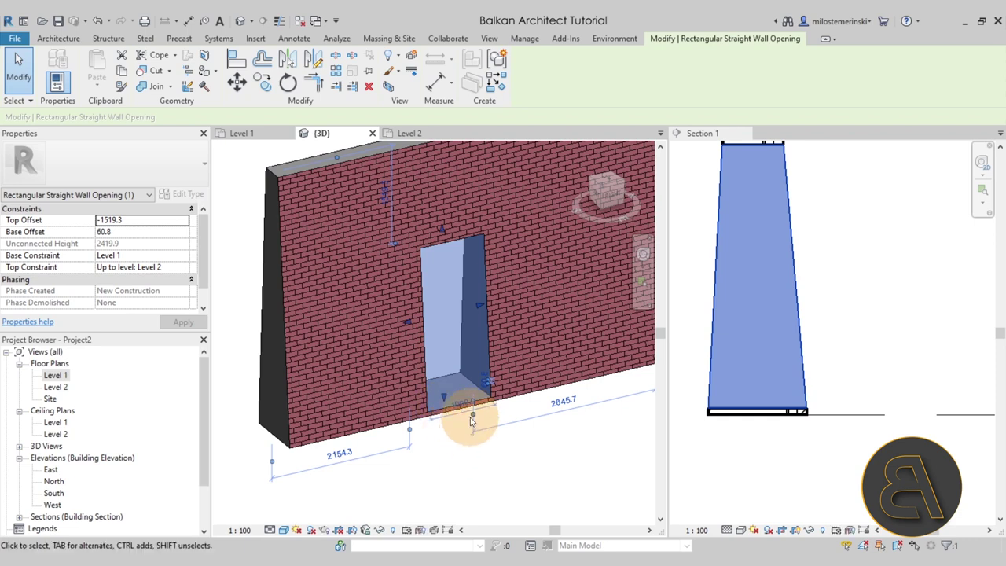
{"action": "left_click", "coordinate": [468, 369]}
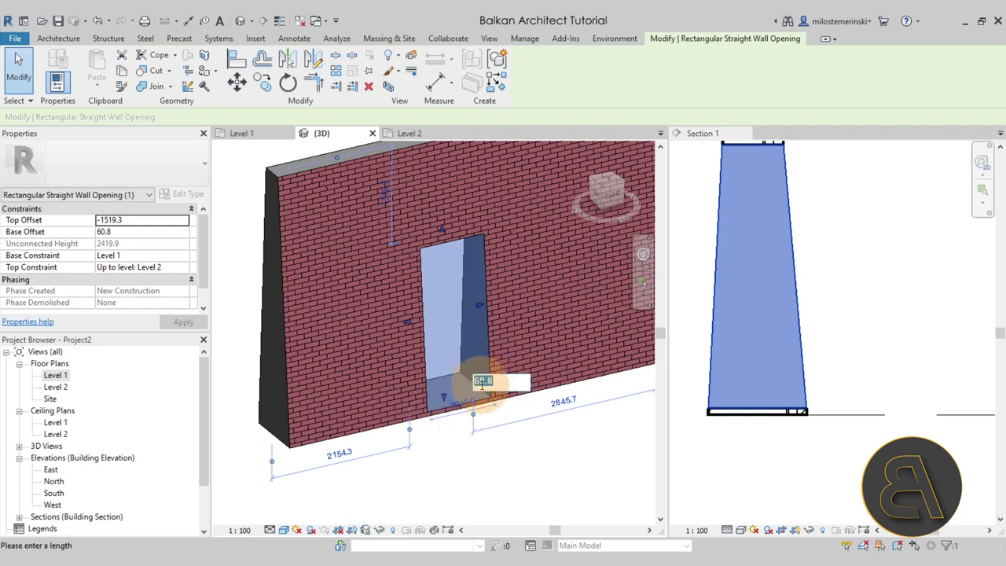
{"action": "type", "text": "0"}
{"action": "key", "text": "Return"}
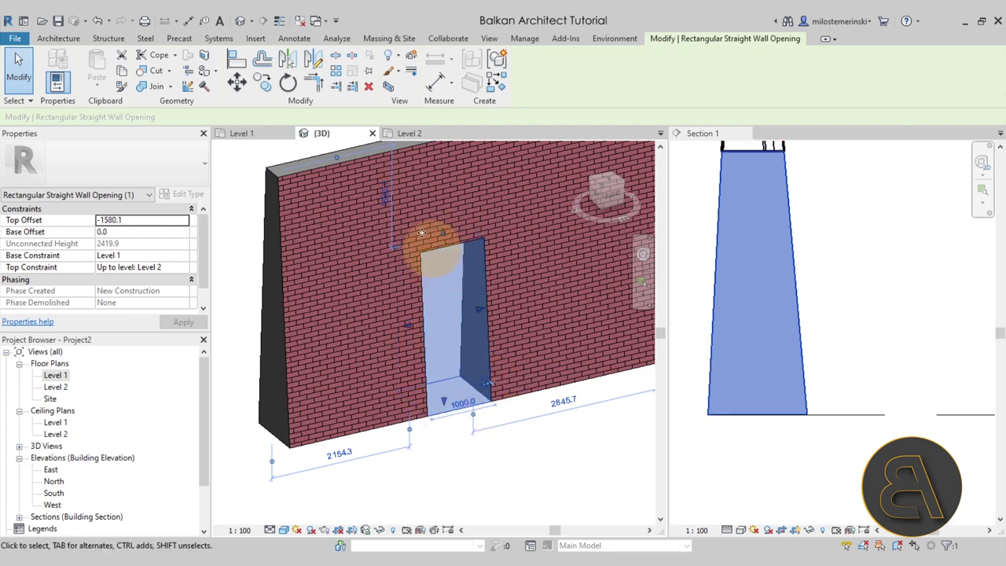
Step: Lower the opening's head to a height of 2200 mm and inspect the opening in 3D
{"action": "left_click_drag", "start_coordinate": [441, 229], "coordinate": [442, 250]}
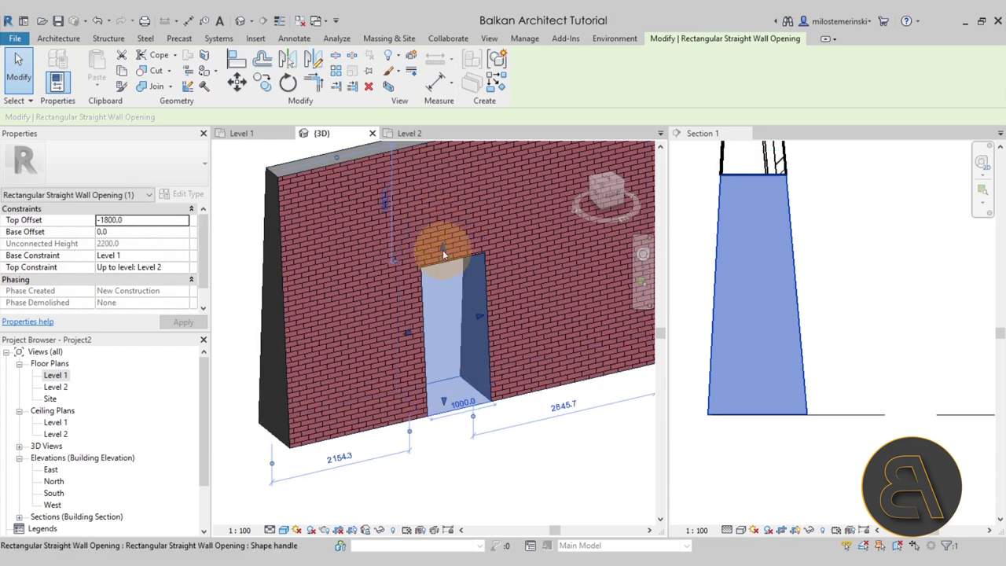
{"action": "key", "text": "Escape"}
{"action": "middle_click_drag", "start_coordinate": [463, 407], "coordinate": [492, 419], "text": "shift"}
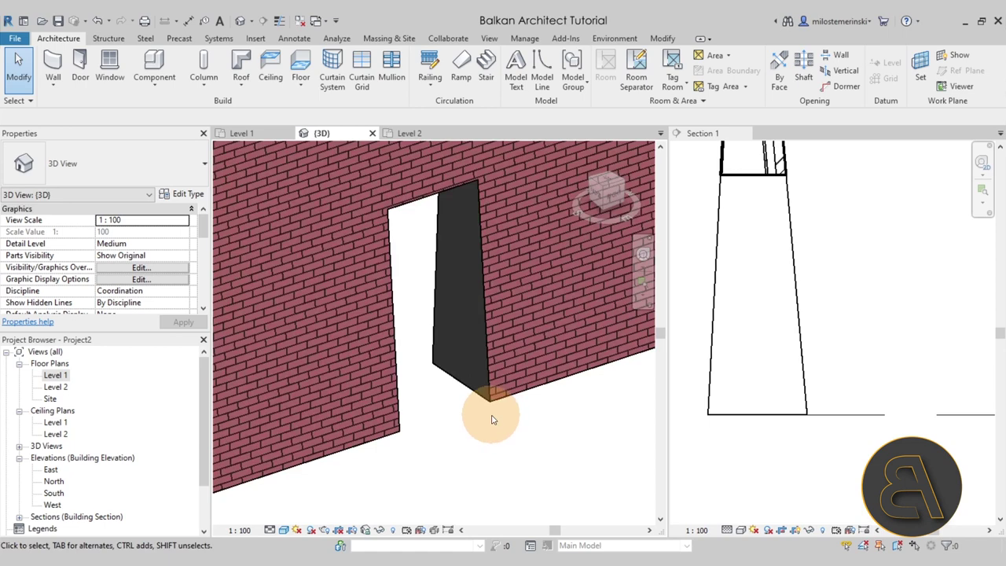
Step: Start an in-place model in the Doors family category and accept its default name
{"action": "left_click", "coordinate": [162, 79]}
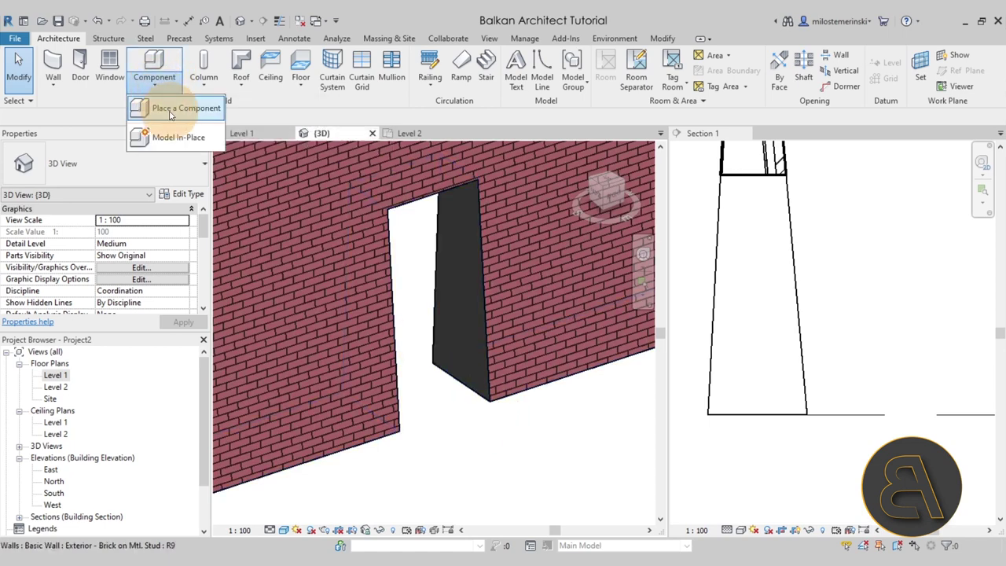
{"action": "left_click", "coordinate": [166, 138]}
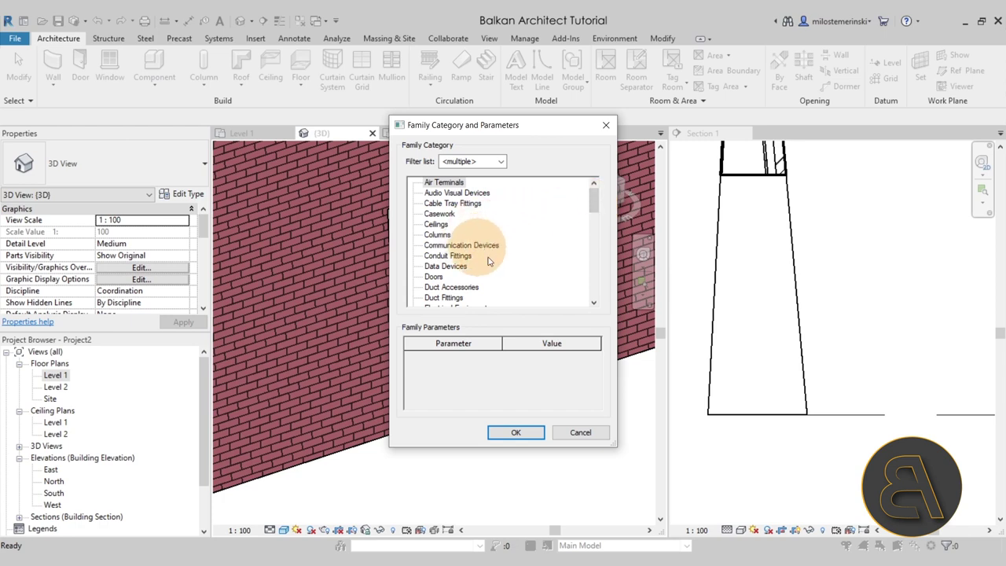
{"action": "scroll", "coordinate": [472, 260], "scroll_direction": "down", "scroll_amount": 1}
{"action": "left_click", "coordinate": [434, 265]}
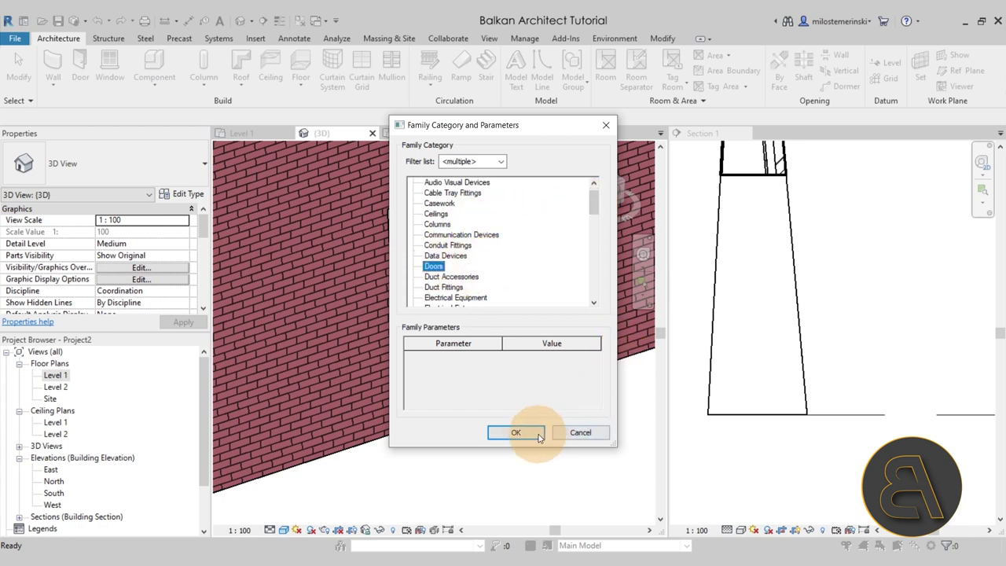
{"action": "left_click", "coordinate": [515, 432]}
{"action": "left_click", "coordinate": [567, 310]}
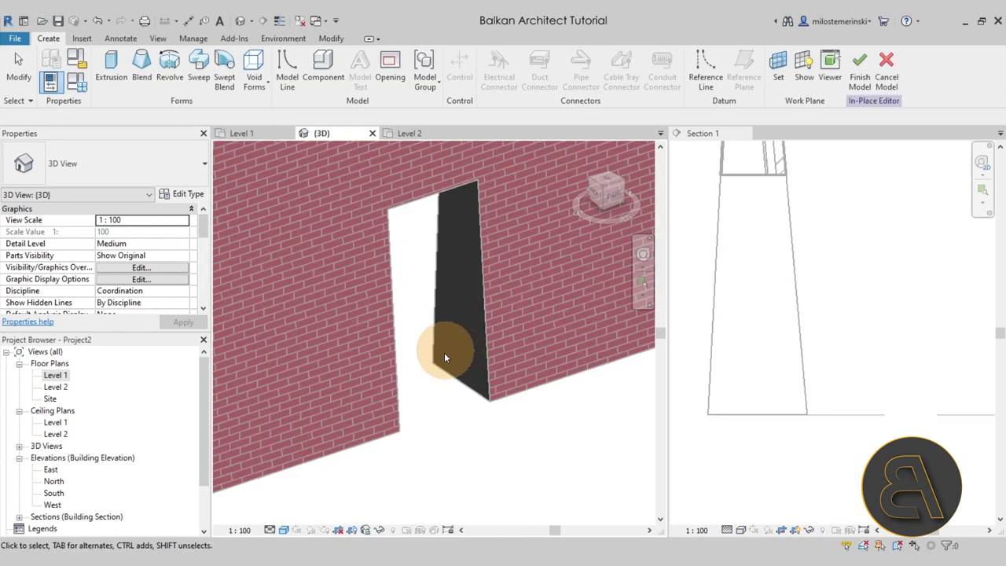
Step: Start an extrusion on the side face of the wall opening and trace the face's four edges as its profile
{"action": "left_click", "coordinate": [116, 86]}
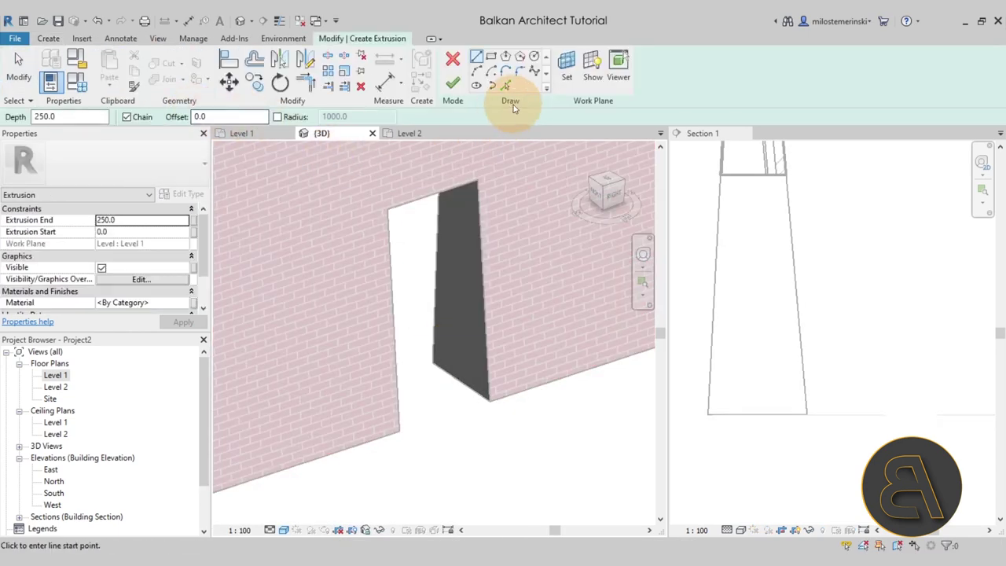
{"action": "left_click", "coordinate": [563, 85]}
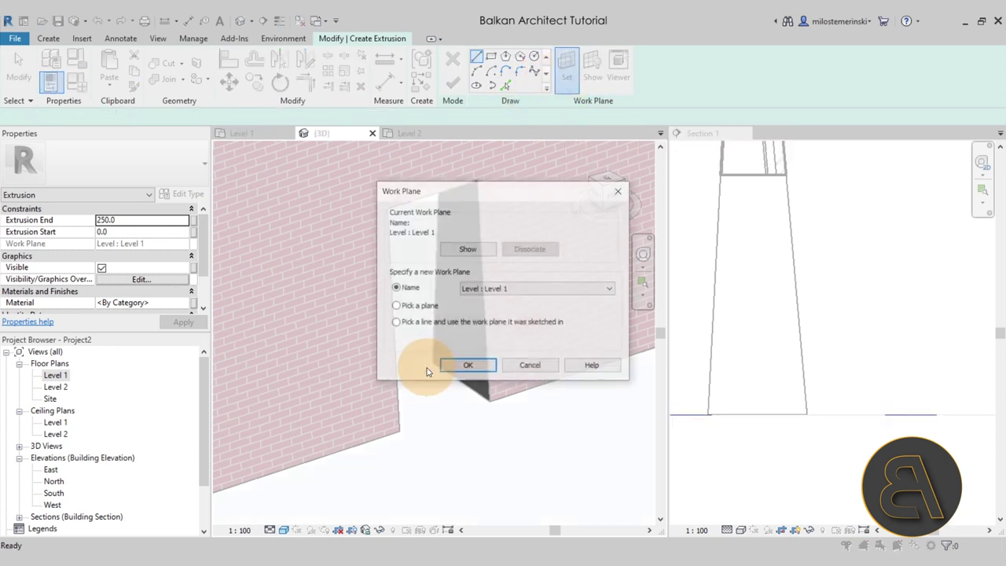
{"action": "left_click", "coordinate": [468, 367]}
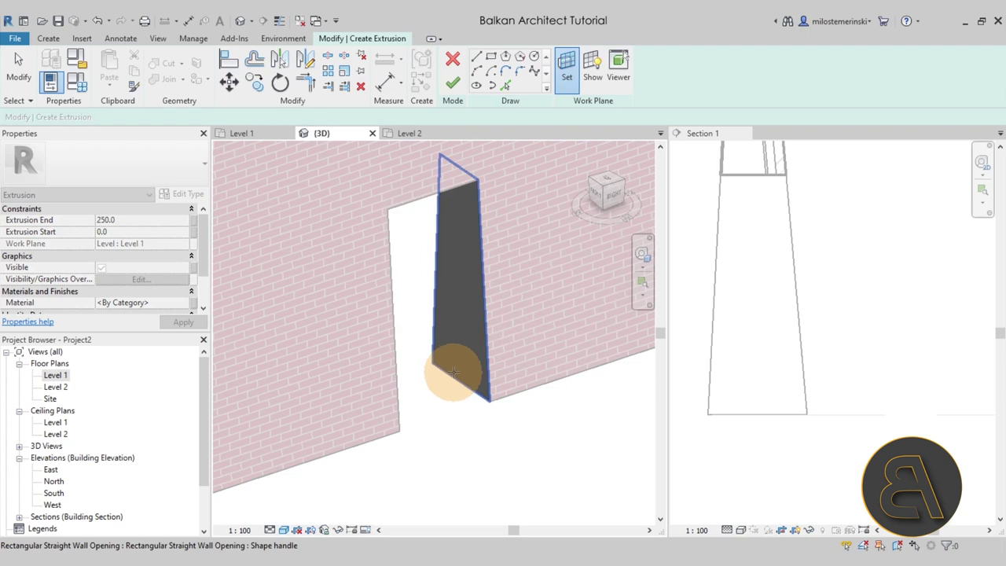
{"action": "left_click", "coordinate": [456, 369]}
{"action": "left_click", "coordinate": [505, 85]}
{"action": "left_click", "coordinate": [472, 206]}
{"action": "left_click", "coordinate": [449, 185]}
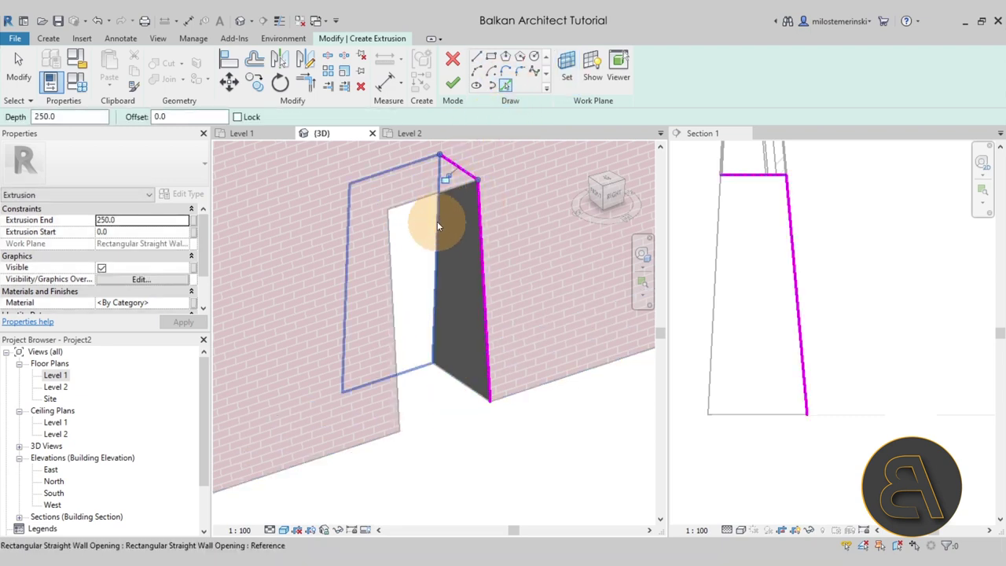
{"action": "left_click", "coordinate": [433, 346]}
{"action": "left_click", "coordinate": [442, 370]}
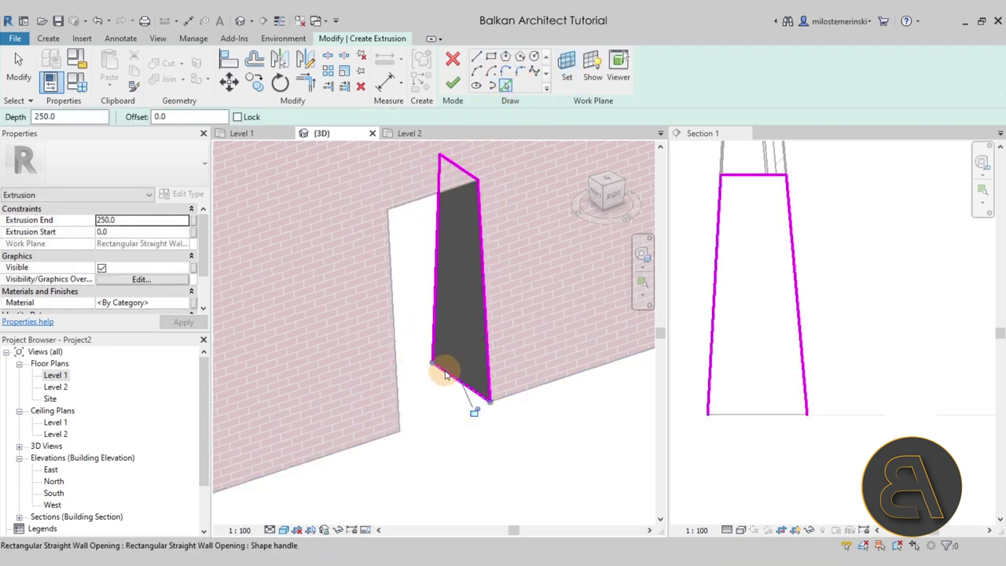
Step: Finish the jamb panel sketch and set its extrusion end to -20
{"action": "left_click", "coordinate": [452, 85]}
{"action": "left_click", "coordinate": [474, 253]}
{"action": "left_click", "coordinate": [166, 223]}
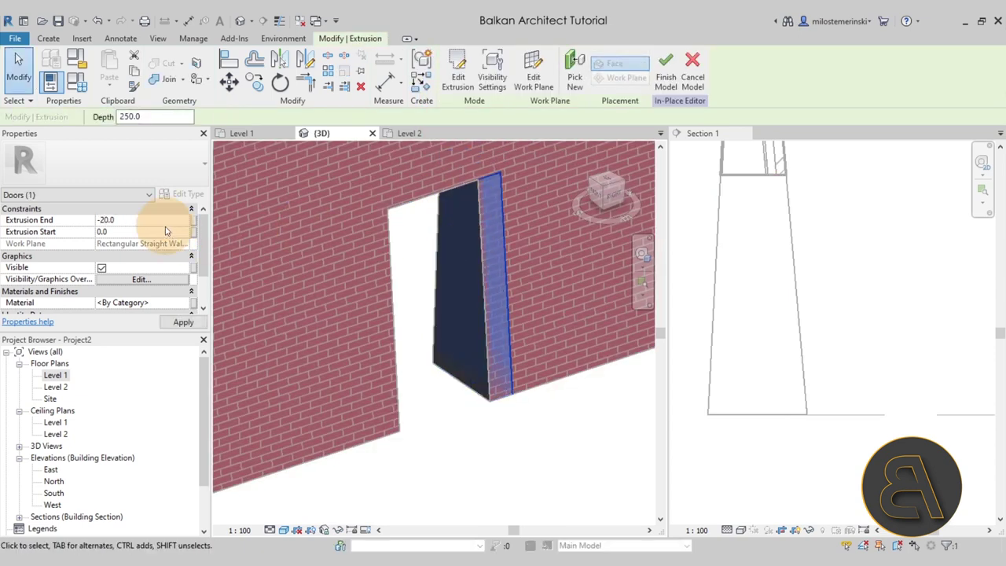
{"action": "left_click", "coordinate": [541, 461]}
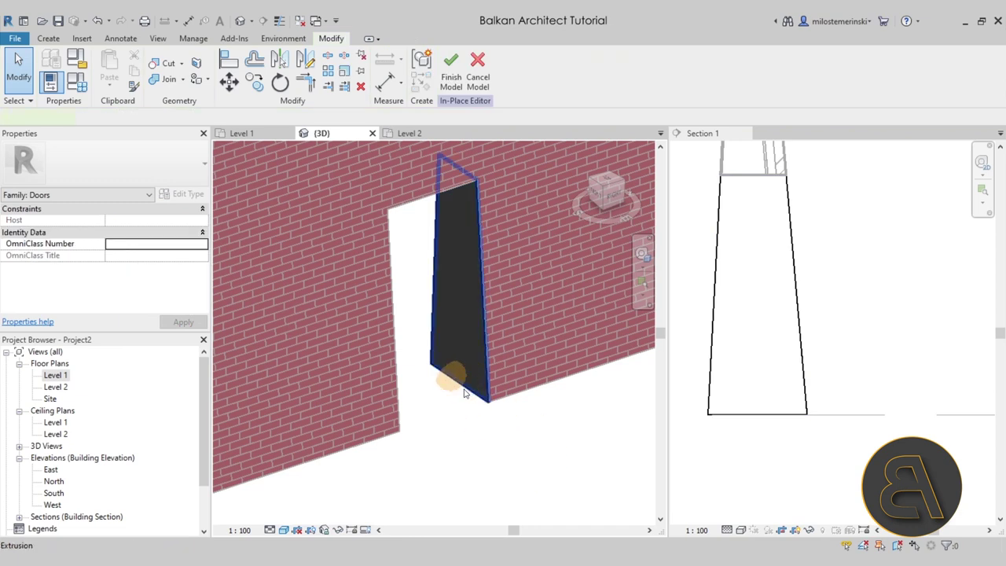
{"action": "left_click", "coordinate": [463, 393]}
{"action": "left_click", "coordinate": [461, 423]}
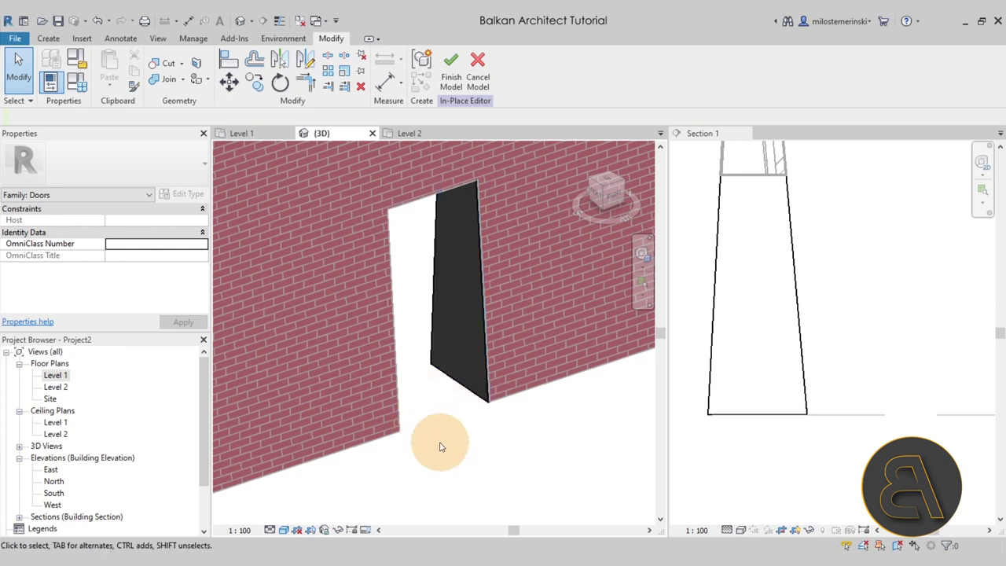
Step: Start another extrusion on the wall's sloped brick face and trace the opening's head and both side edges
{"action": "left_click", "coordinate": [48, 37]}
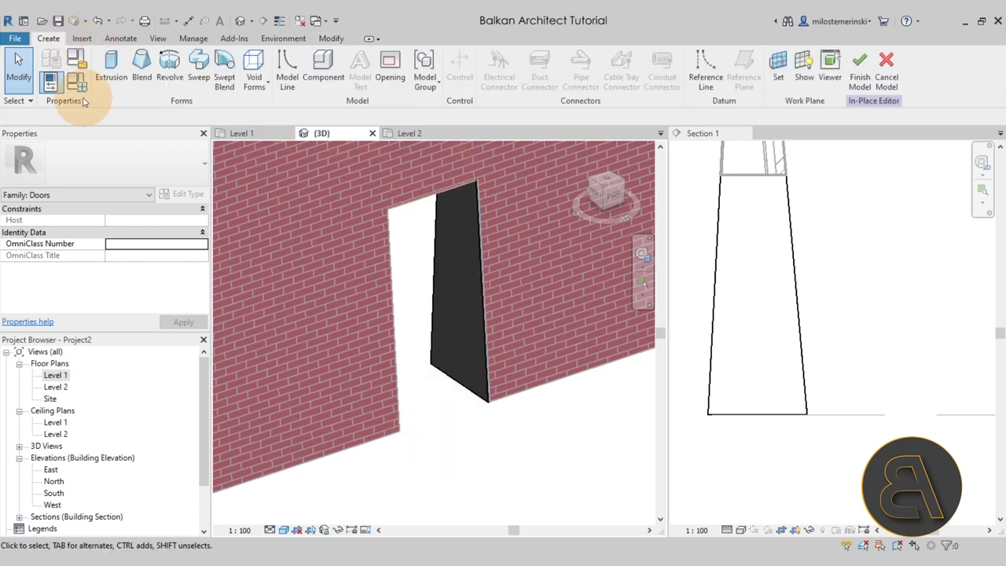
{"action": "left_click", "coordinate": [108, 91]}
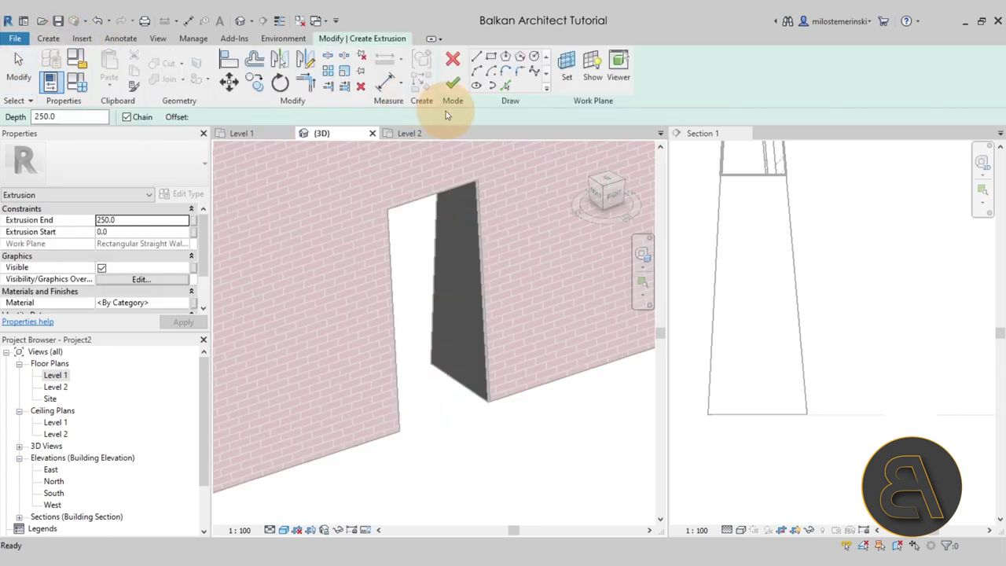
{"action": "left_click", "coordinate": [566, 83]}
{"action": "left_click", "coordinate": [412, 307]}
{"action": "left_click", "coordinate": [467, 366]}
{"action": "left_click", "coordinate": [387, 421]}
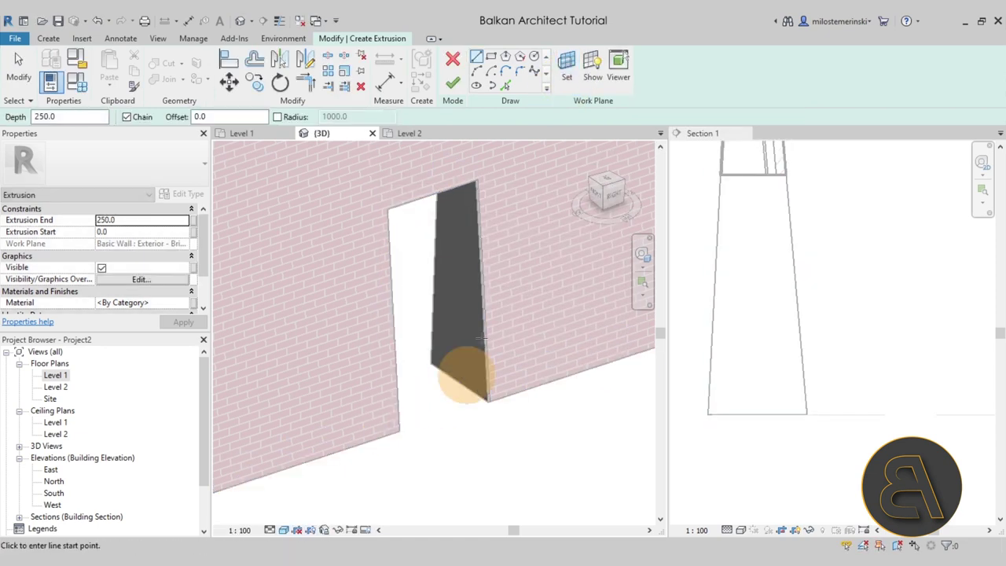
{"action": "left_click", "coordinate": [505, 85]}
{"action": "left_click", "coordinate": [411, 192]}
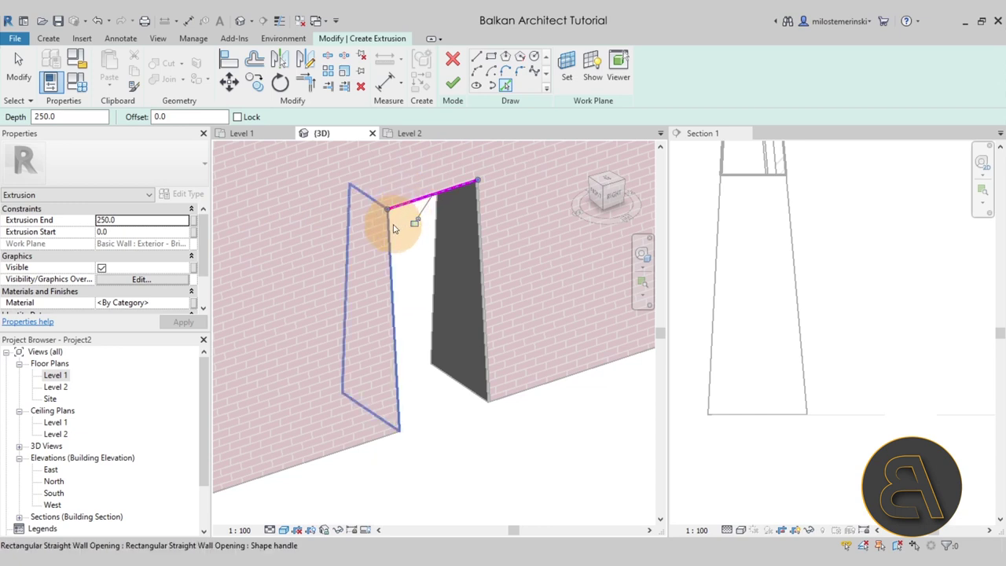
{"action": "left_click", "coordinate": [393, 229]}
{"action": "left_click_drag", "start_coordinate": [482, 241], "coordinate": [477, 241]}
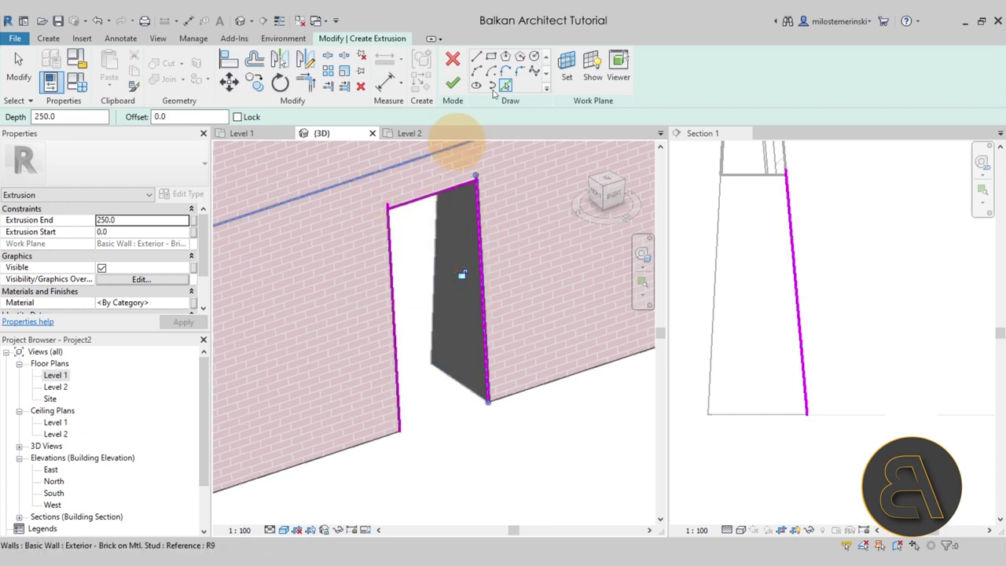
Step: Add outer frame lines offset 100 mm outward from the opening's head and both sides
{"action": "double_click", "coordinate": [159, 117]}
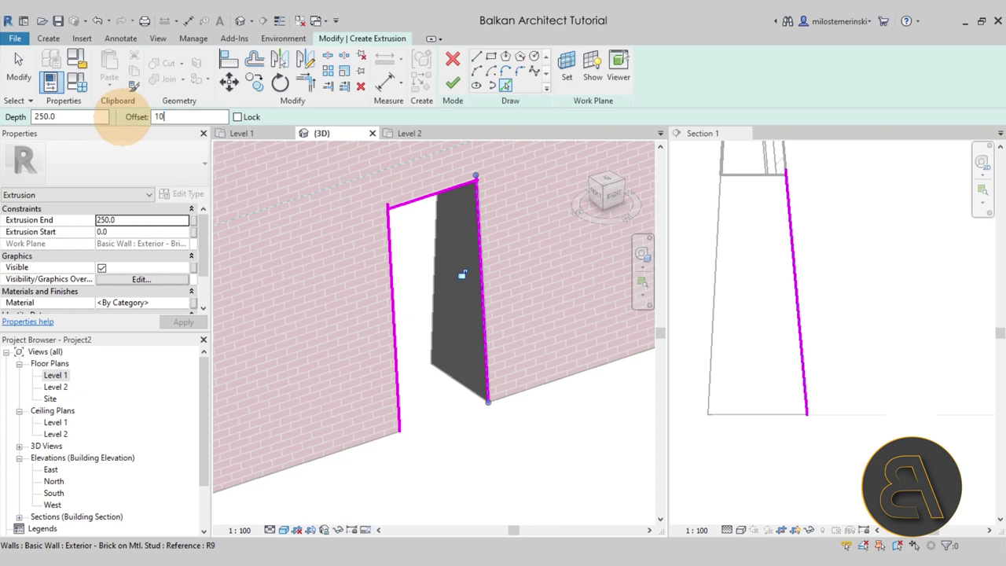
{"action": "left_click", "coordinate": [388, 282]}
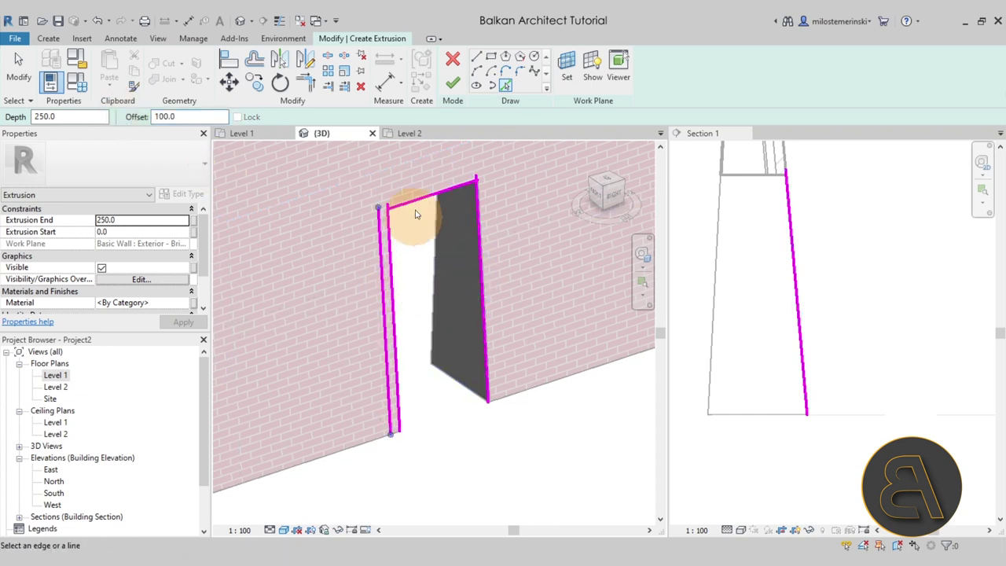
{"action": "left_click", "coordinate": [480, 200]}
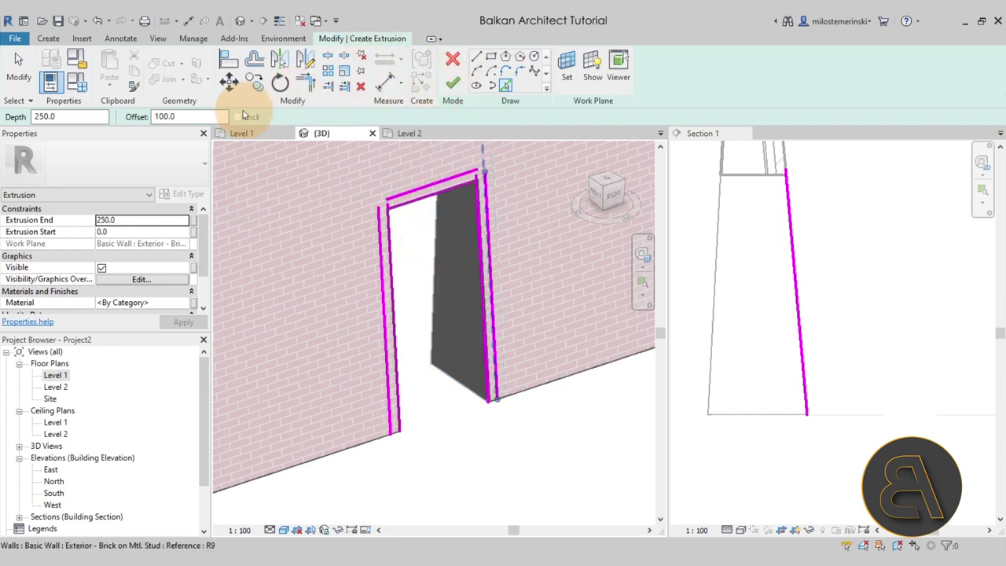
Step: Add sketch lines along the wall's base edges on both sides of the opening with a 0 offset
{"action": "double_click", "coordinate": [162, 116]}
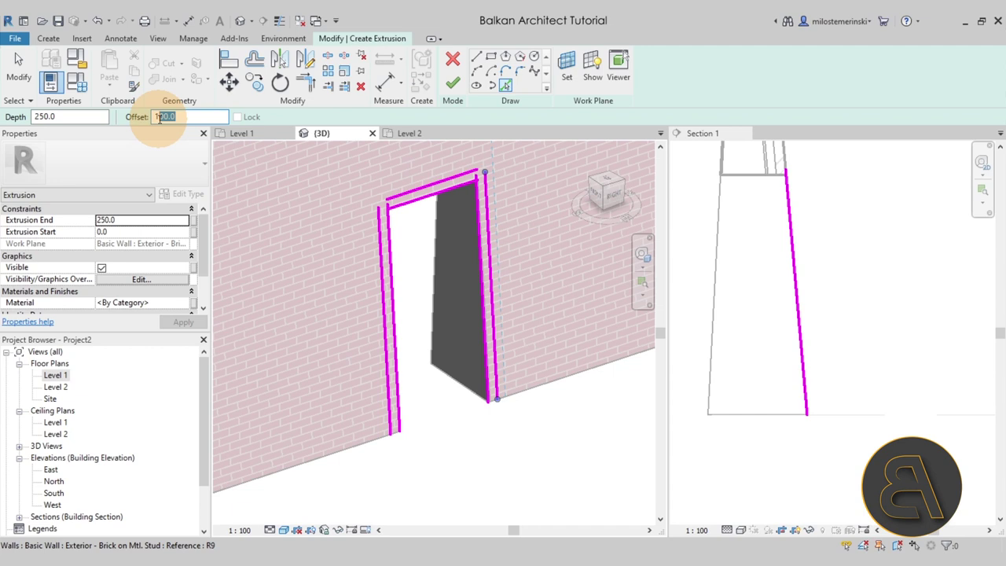
{"action": "type", "text": "0.0"}
{"action": "left_click", "coordinate": [352, 442]}
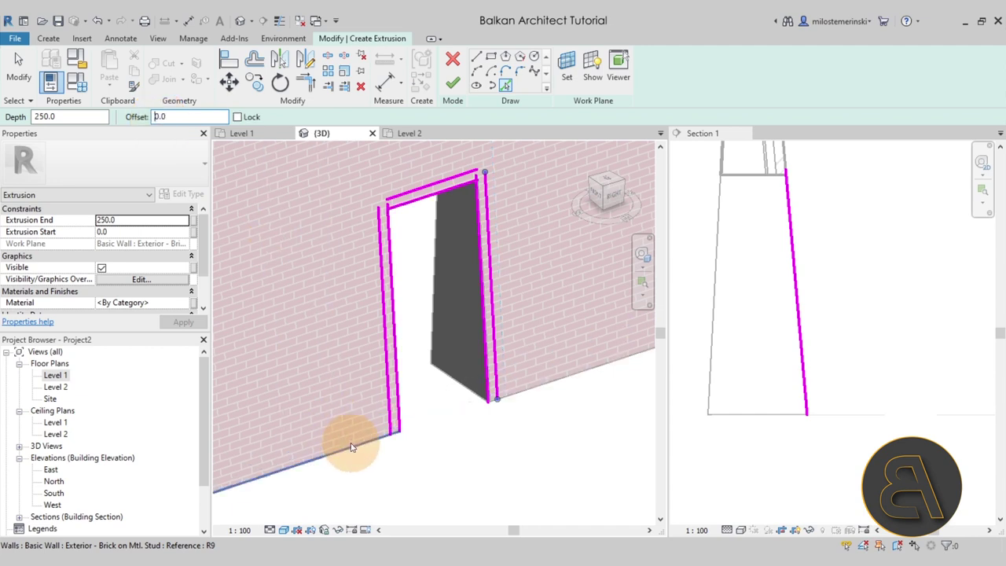
{"action": "left_click", "coordinate": [517, 400]}
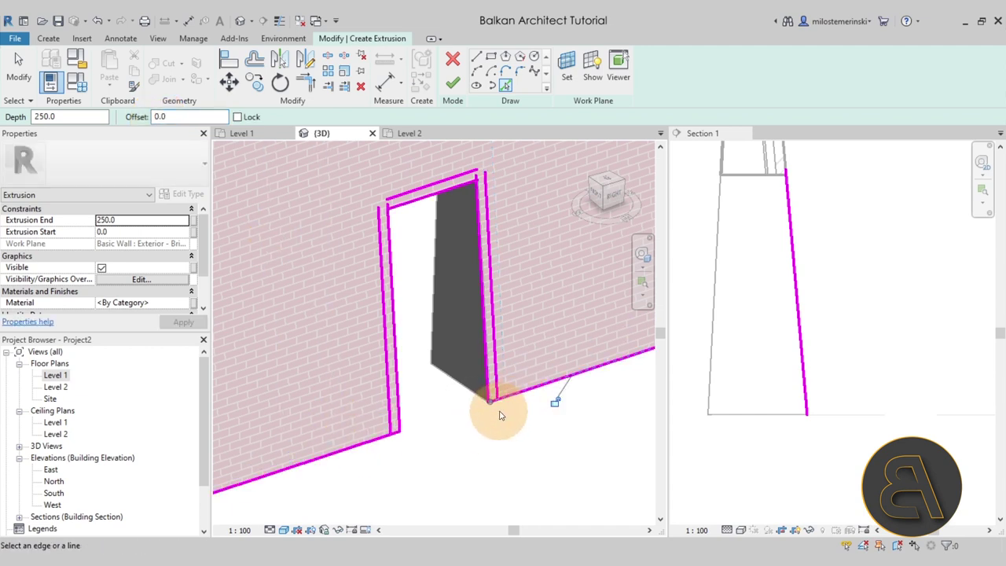
{"action": "key", "text": "Escape"}
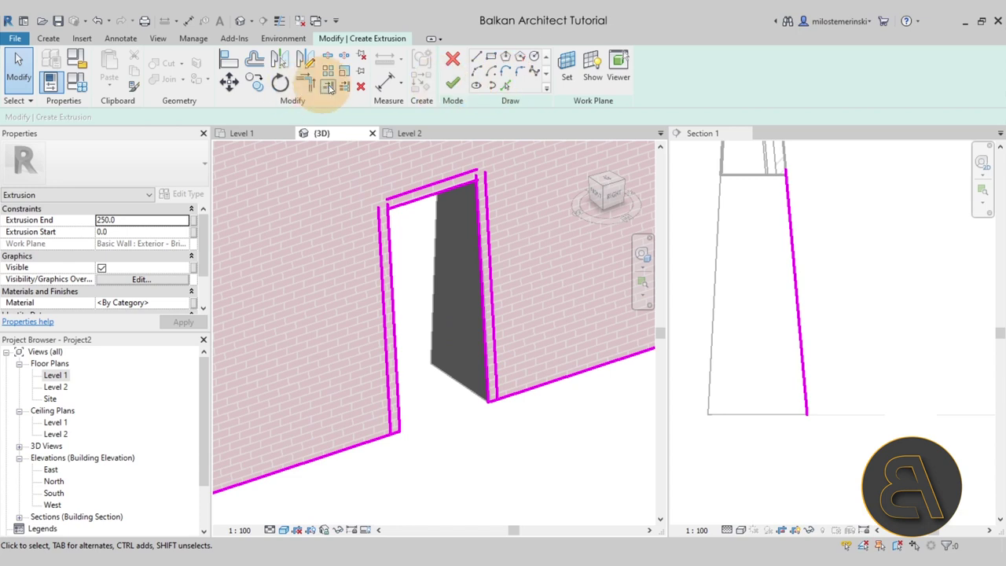
Step: Trim the outer, inner and base lines to corners so they form one closed door trim profile
{"action": "left_click", "coordinate": [306, 82]}
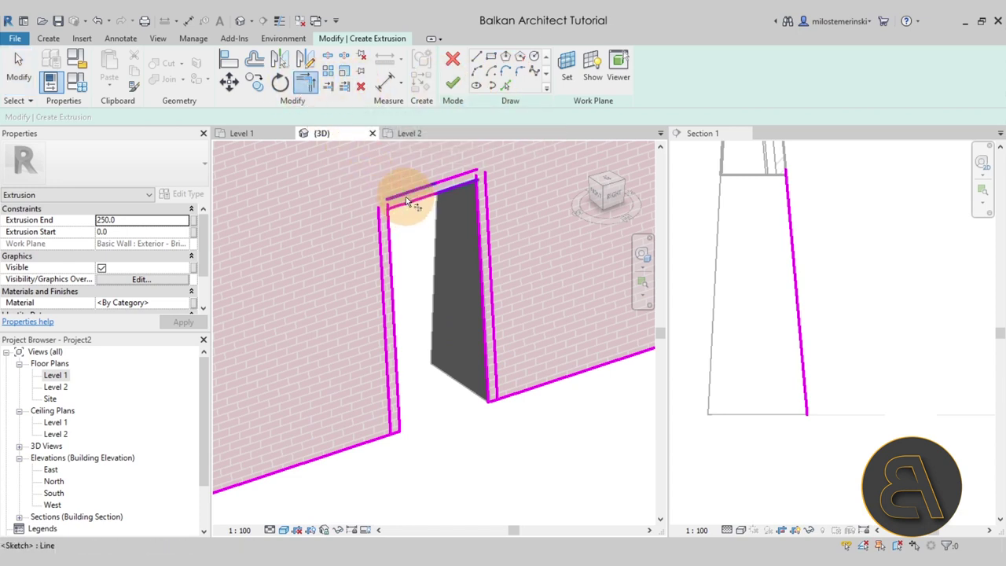
{"action": "left_click", "coordinate": [381, 223]}
{"action": "left_click", "coordinate": [395, 209]}
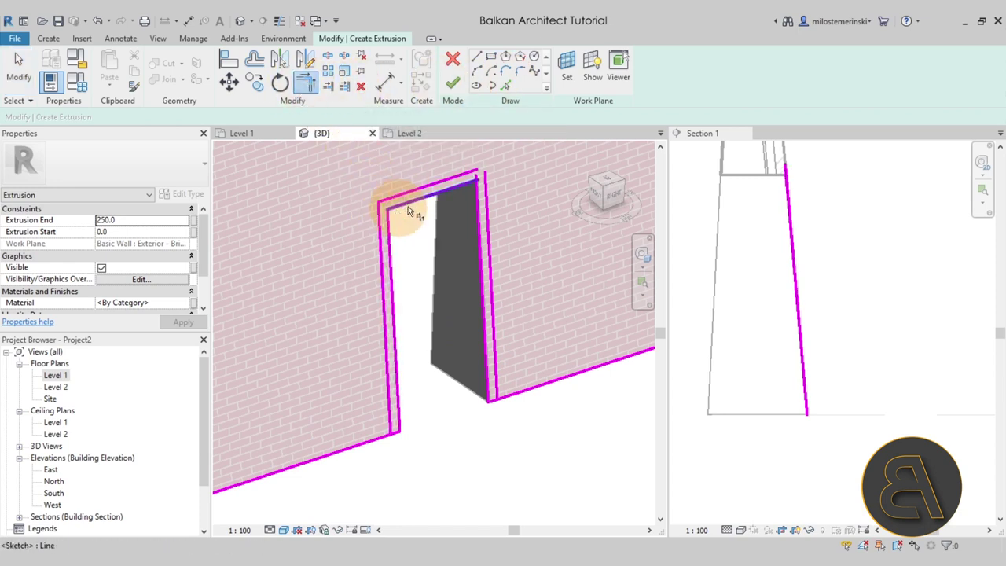
{"action": "left_click", "coordinate": [485, 195]}
{"action": "left_click", "coordinate": [495, 275]}
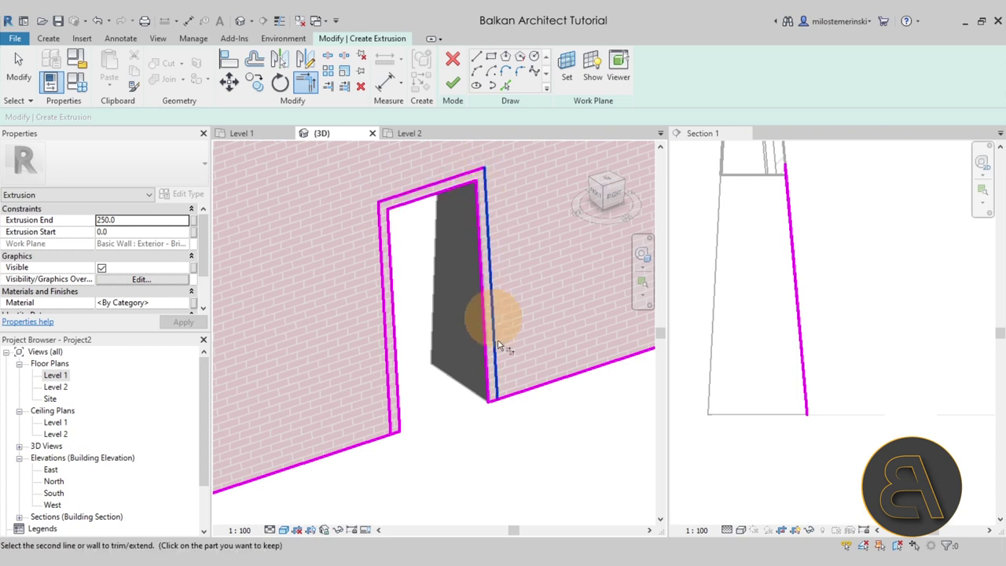
{"action": "left_click", "coordinate": [492, 403]}
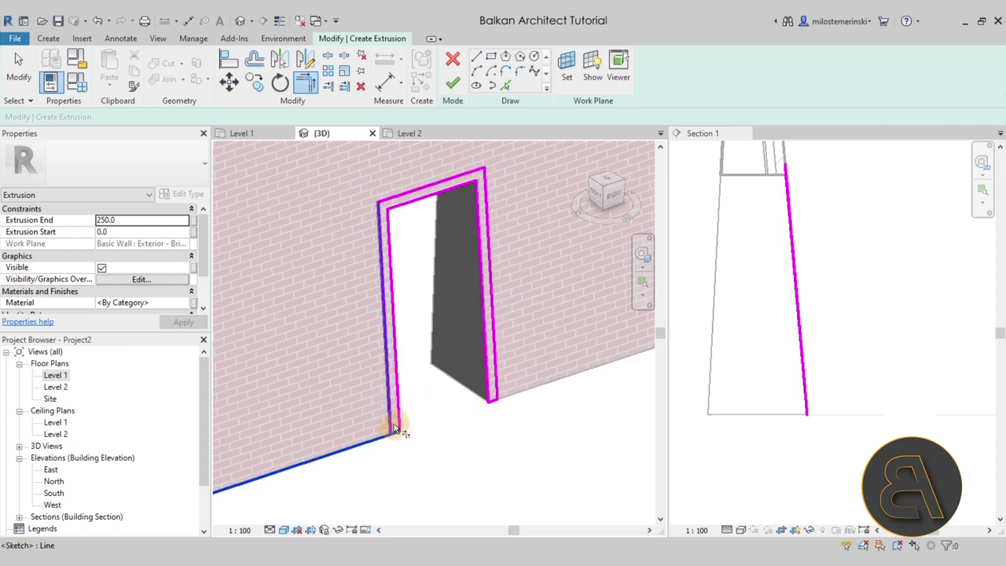
{"action": "left_click", "coordinate": [396, 429]}
Step: Finish the door trim sketch and set its extrusion end to 20
{"action": "left_click", "coordinate": [451, 87]}
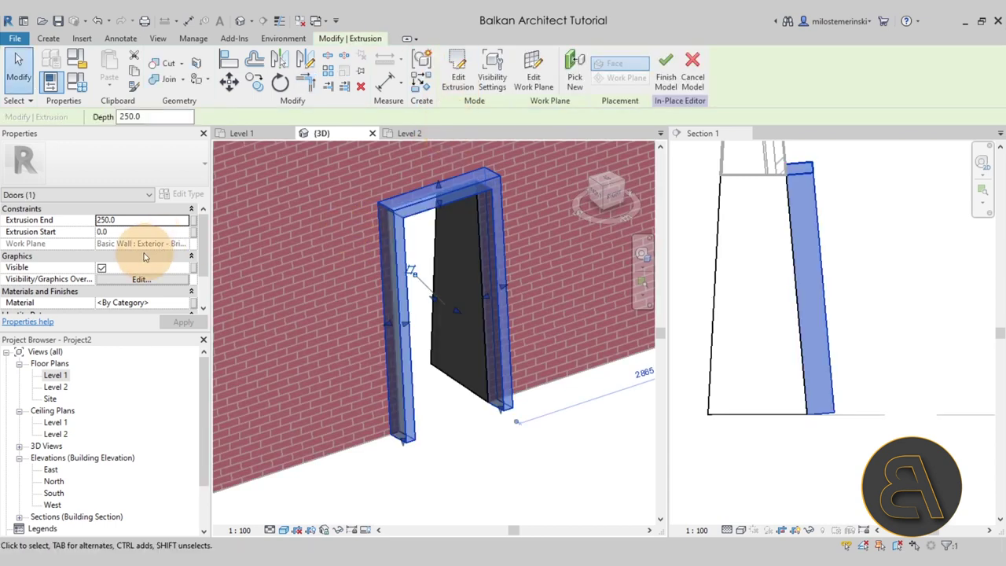
{"action": "left_click", "coordinate": [136, 221]}
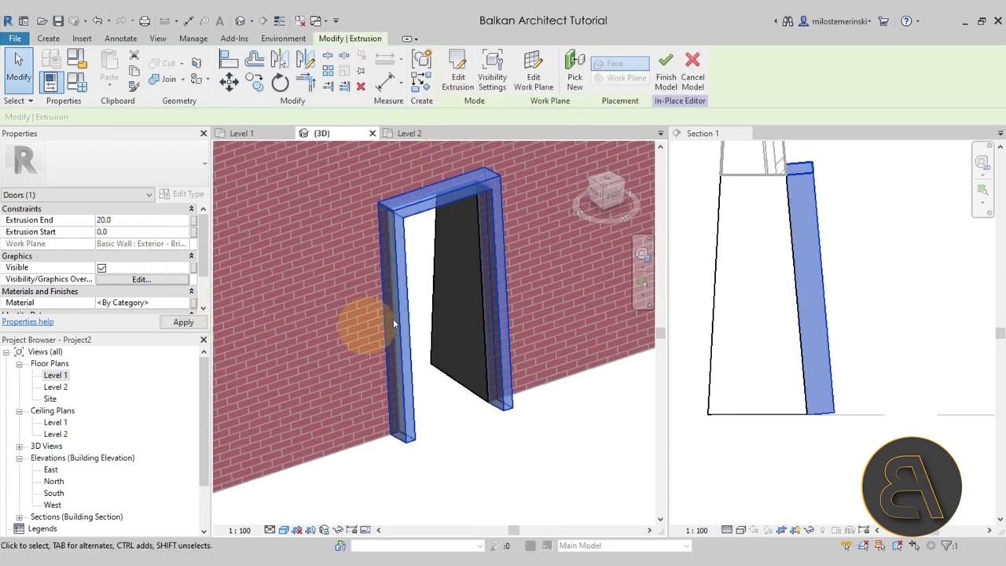
{"action": "left_click", "coordinate": [498, 464]}
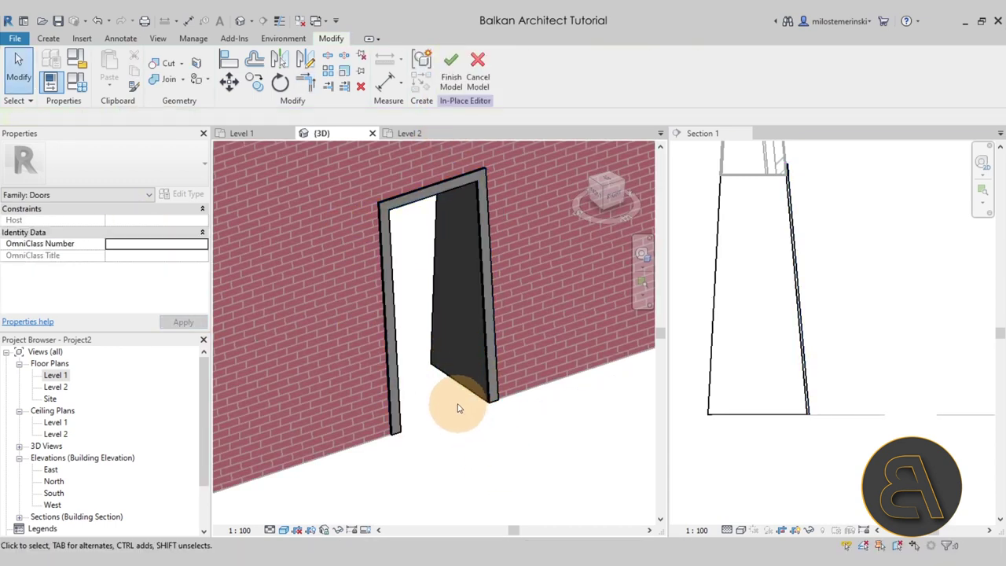
Step: Finish the in-place door model and dismiss the save reminder without saving
{"action": "middle_click_drag", "start_coordinate": [449, 406], "coordinate": [473, 346], "text": "shift"}
{"action": "left_click", "coordinate": [450, 69]}
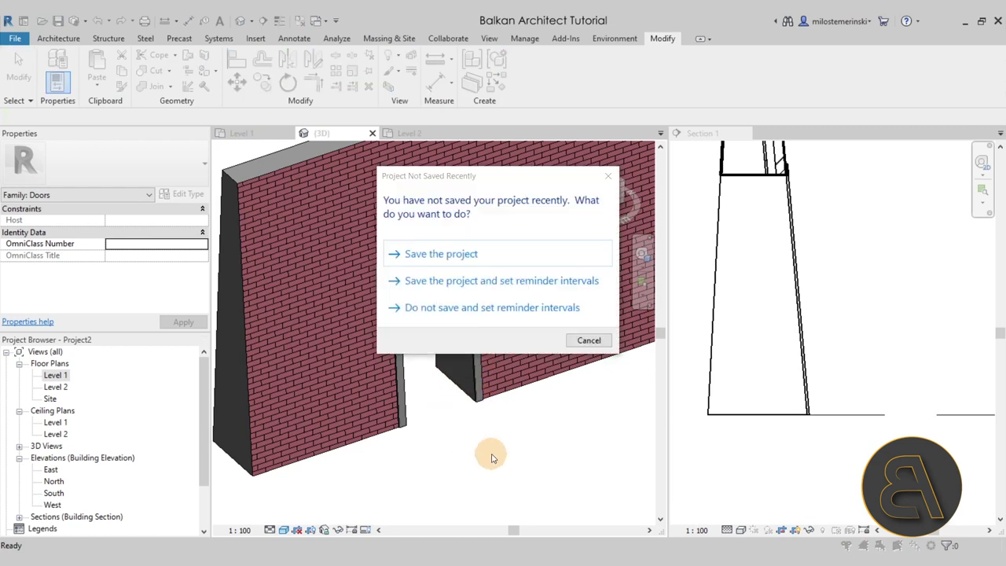
{"action": "left_click", "coordinate": [588, 342]}
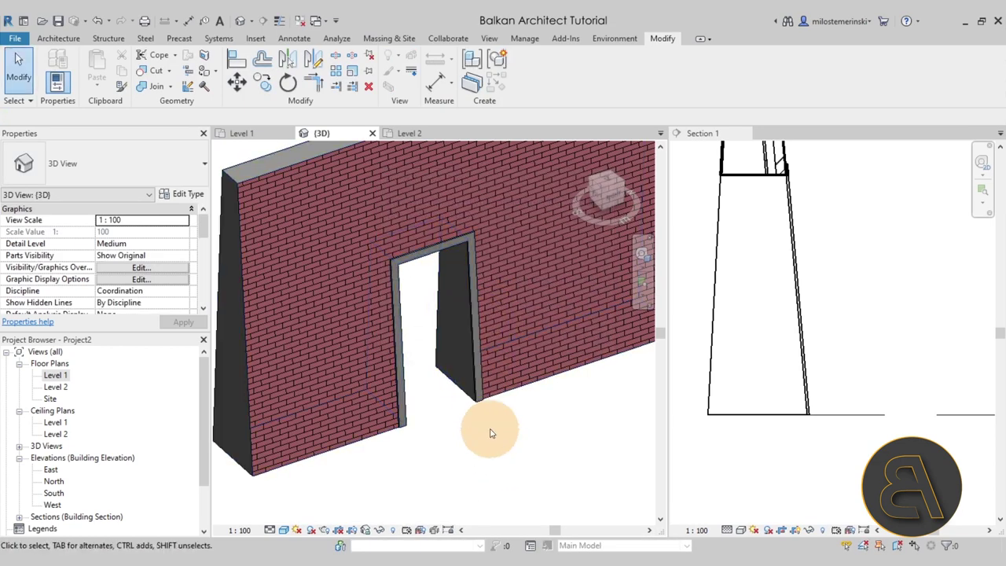
Step: Compare the custom door frame with the standard door in the same wall in the 3D view
{"action": "left_click", "coordinate": [58, 38]}
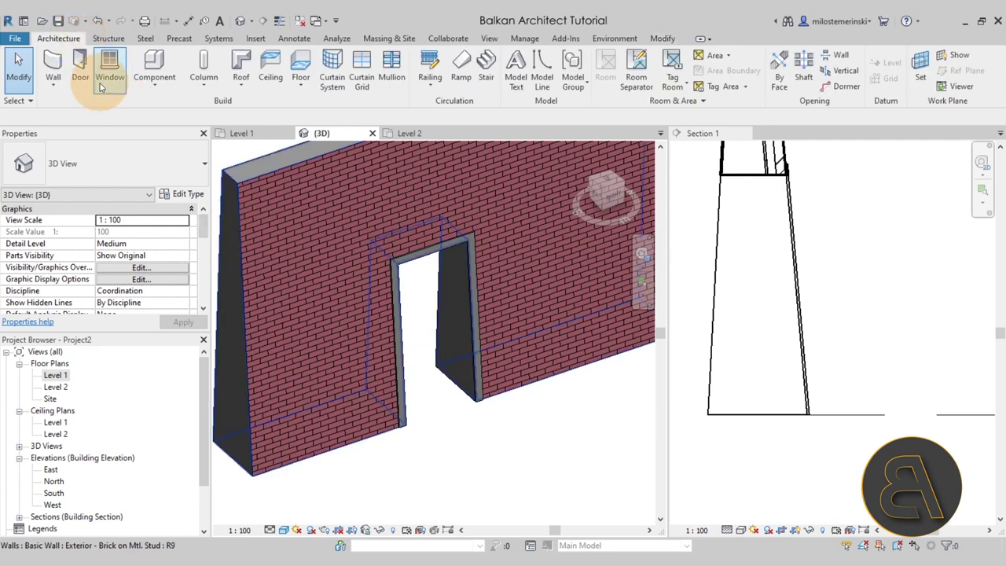
{"action": "left_click", "coordinate": [80, 69]}
{"action": "key", "text": "Escape"}
{"action": "middle_click_drag", "start_coordinate": [546, 431], "coordinate": [505, 426], "text": "shift"}
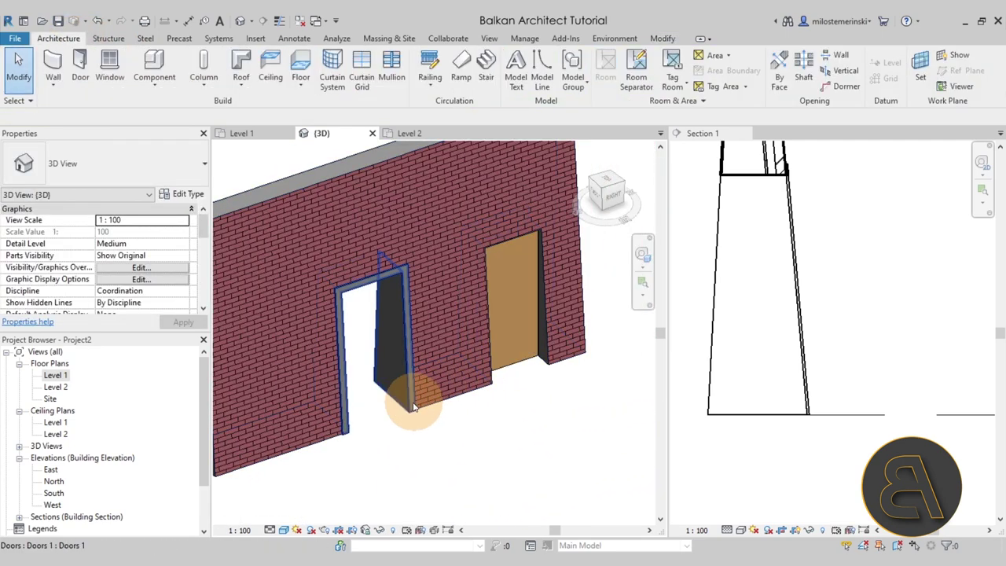